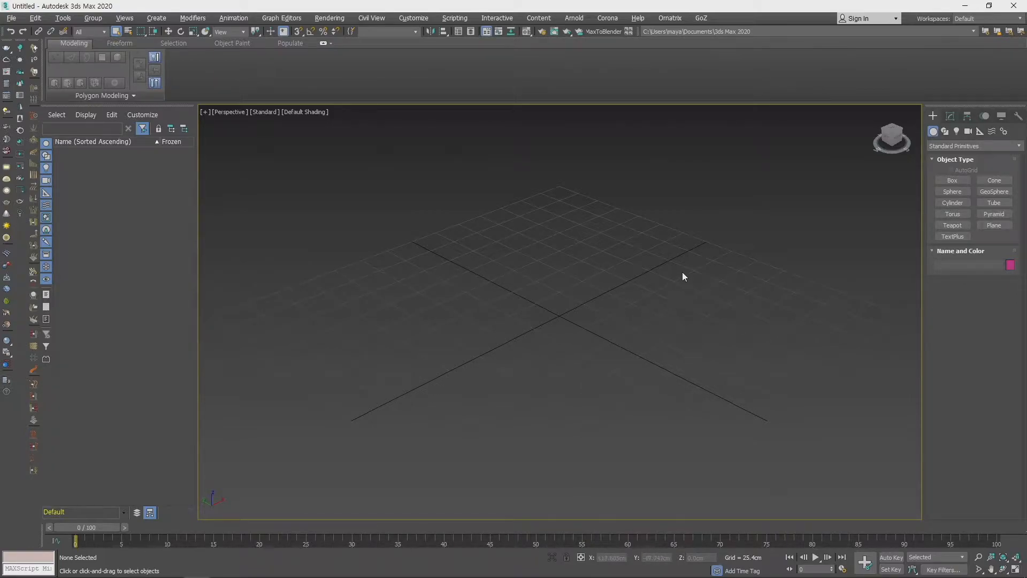
- Draw a closed five-corner outline around the origin in the Top view with the Line tool, using straight corner points
click(945, 131)
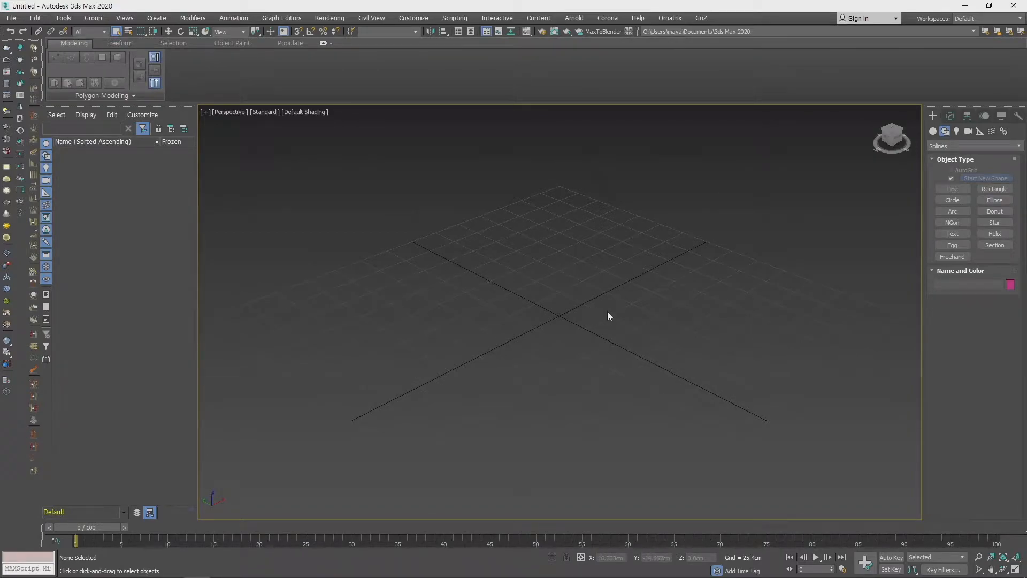
click(958, 189)
key(t)
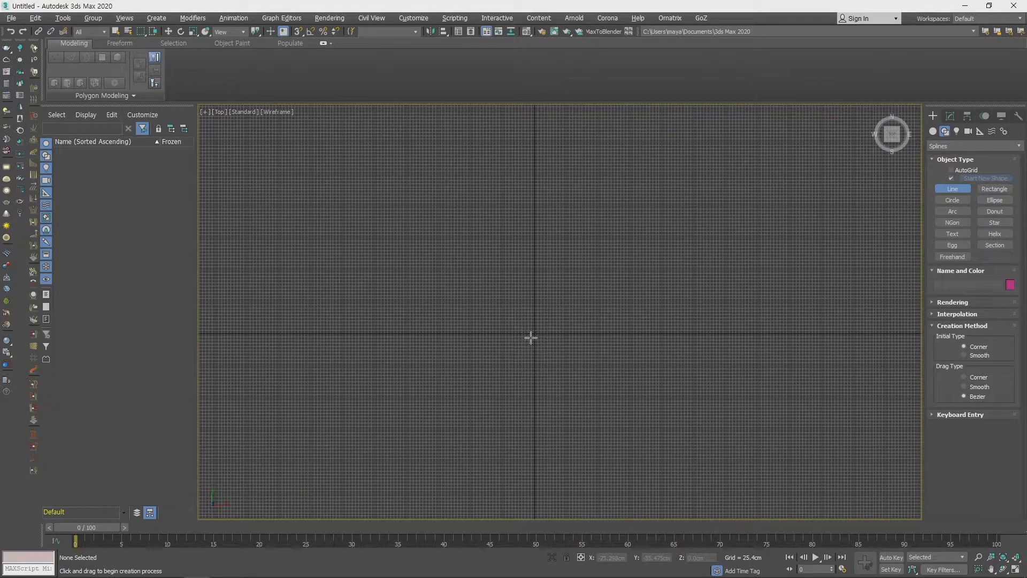
scroll(534, 338, up, 3)
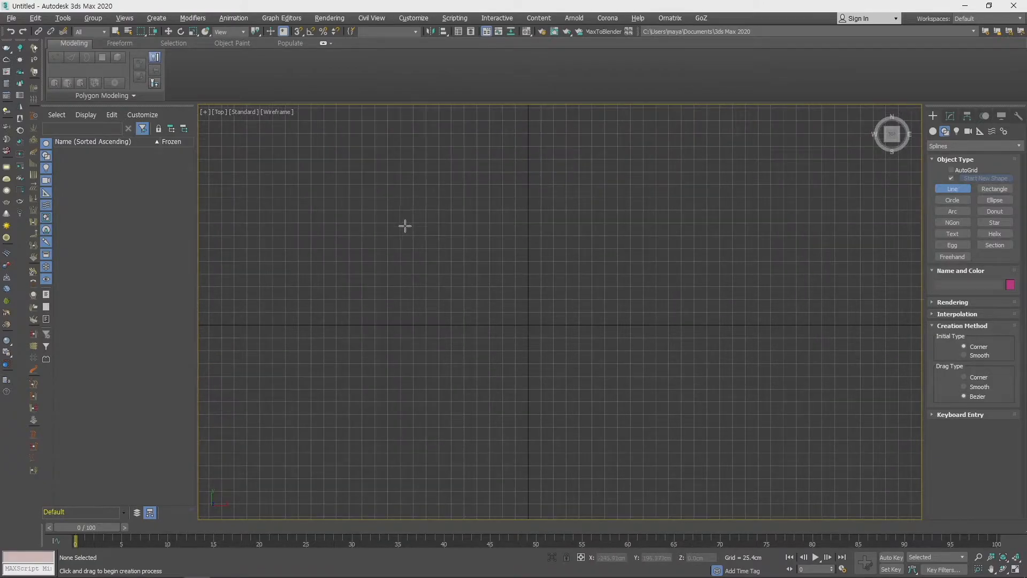
click(394, 213)
click(679, 194)
click(842, 327)
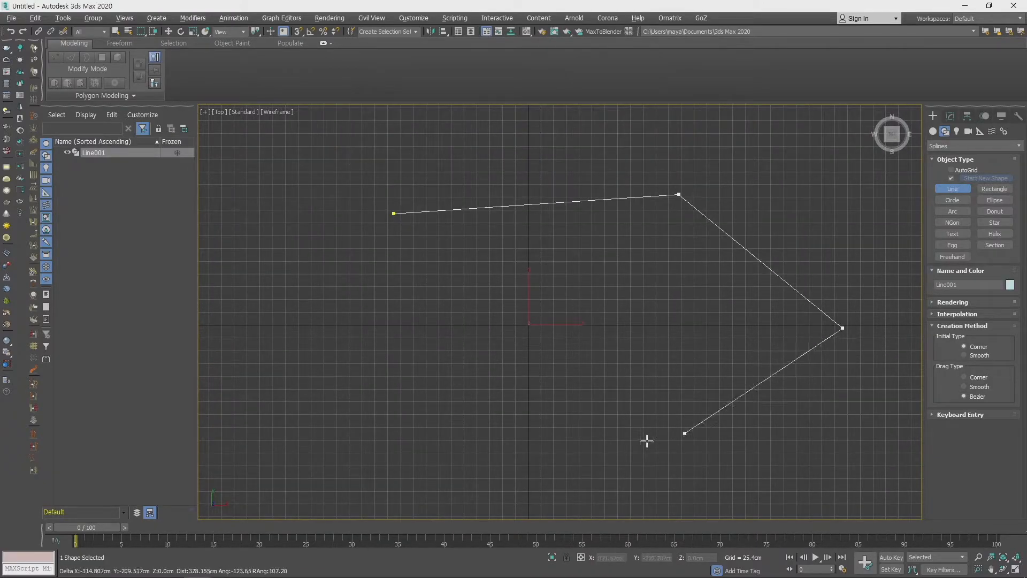
click(576, 453)
click(308, 400)
click(393, 214)
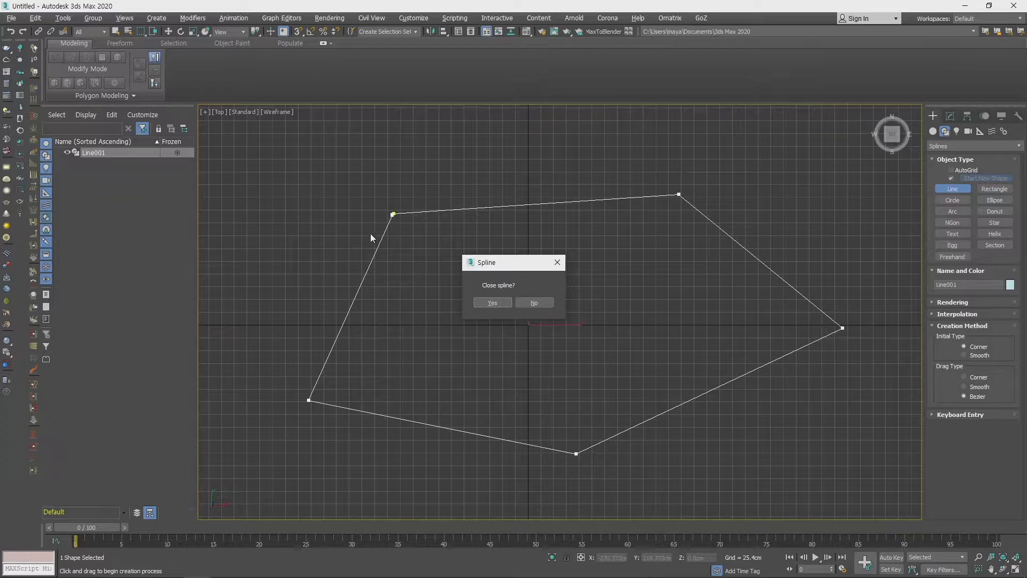
click(491, 303)
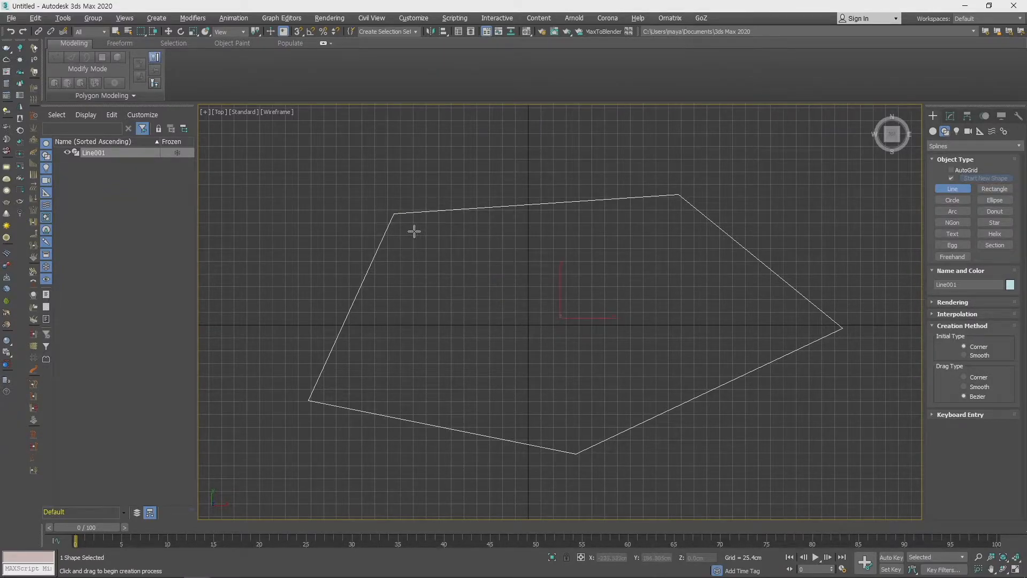
right_click(567, 273)
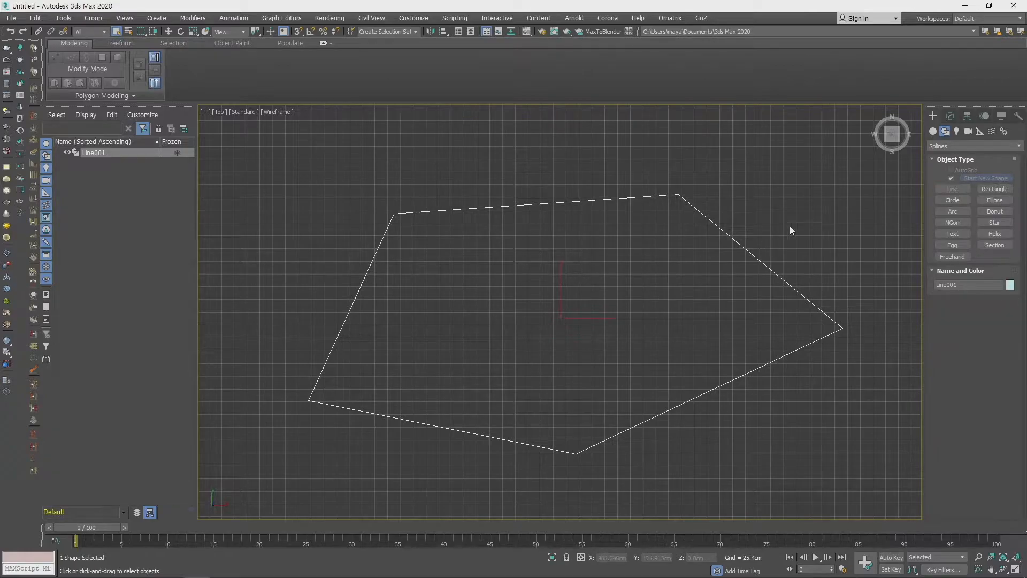
- Step through the line's vertex, segment and spline sub-object levels, returning to whole-object level
click(950, 116)
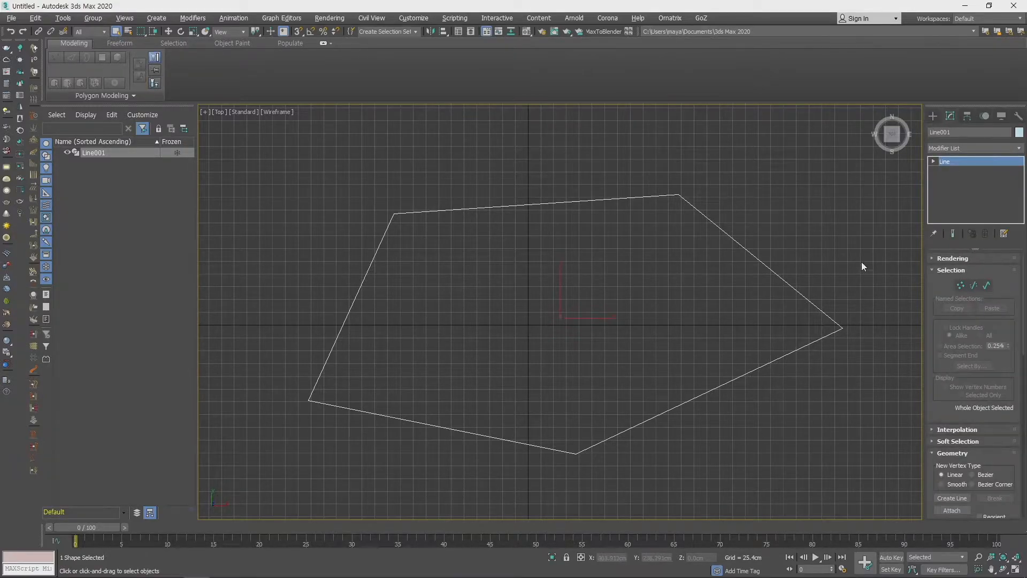
click(960, 288)
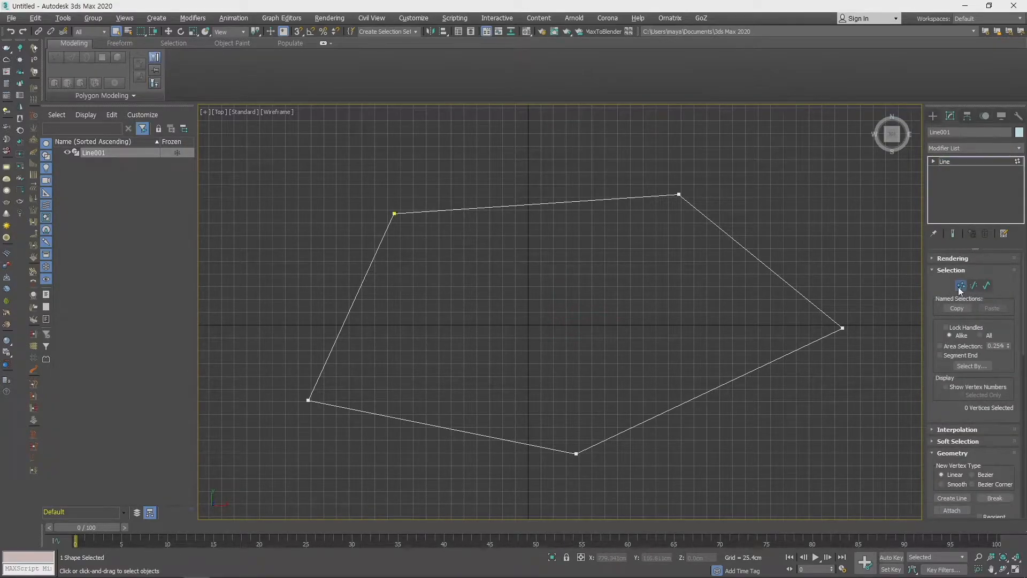
key(1)
key(2)
key(2)
key(2)
click(988, 285)
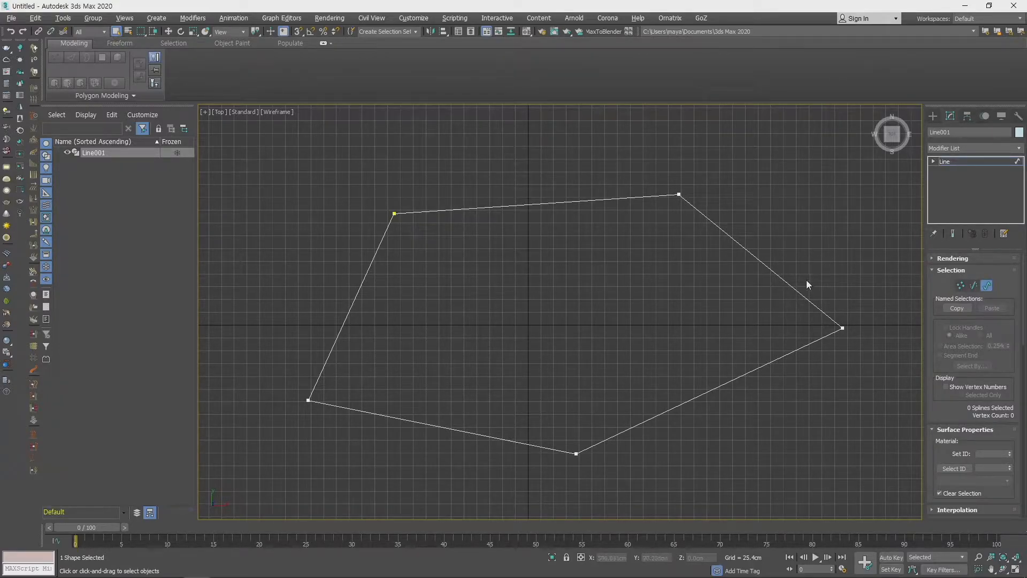
key(3)
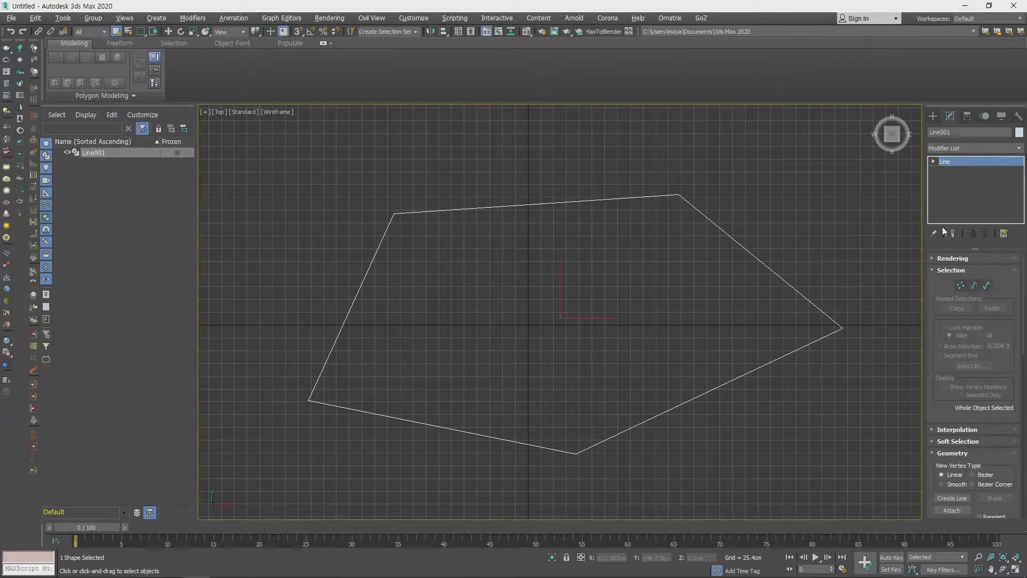
key(3)
- Move the whole outline in negative X so its pivot sits at about X 1.67 cm
click(961, 162)
key(w)
drag(574, 303, 544, 302)
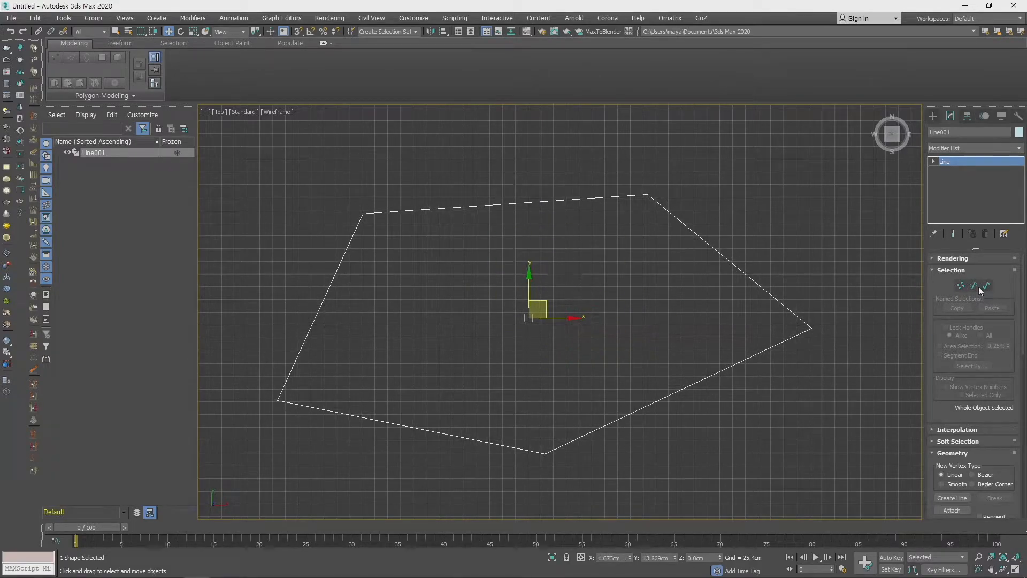
- Examine vertex-level selection by selecting each of the outline's five corner vertices in turn
click(959, 285)
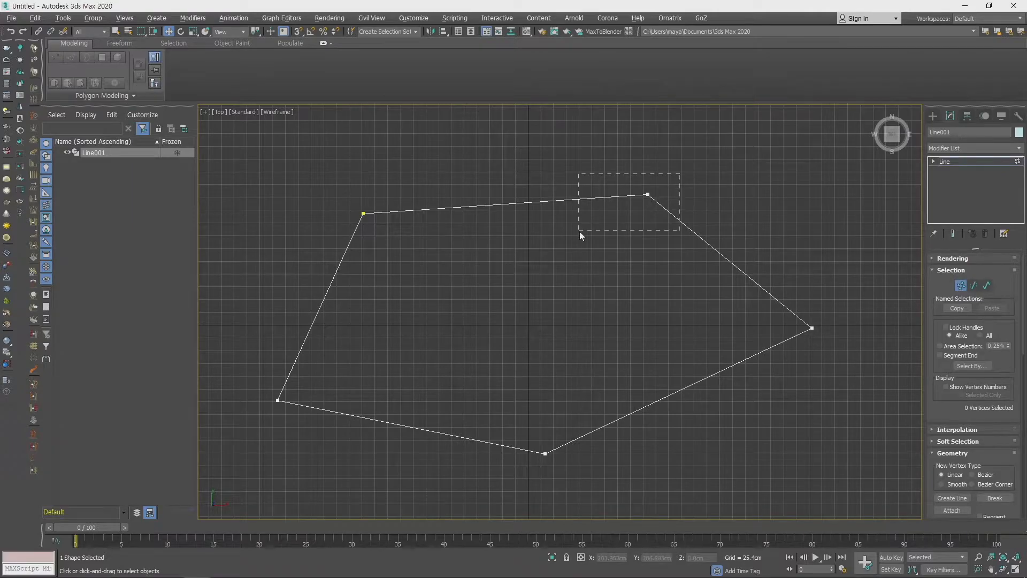
drag(579, 231, 580, 231)
drag(301, 164, 393, 238)
drag(254, 374, 308, 422)
drag(503, 421, 579, 478)
drag(759, 279, 897, 434)
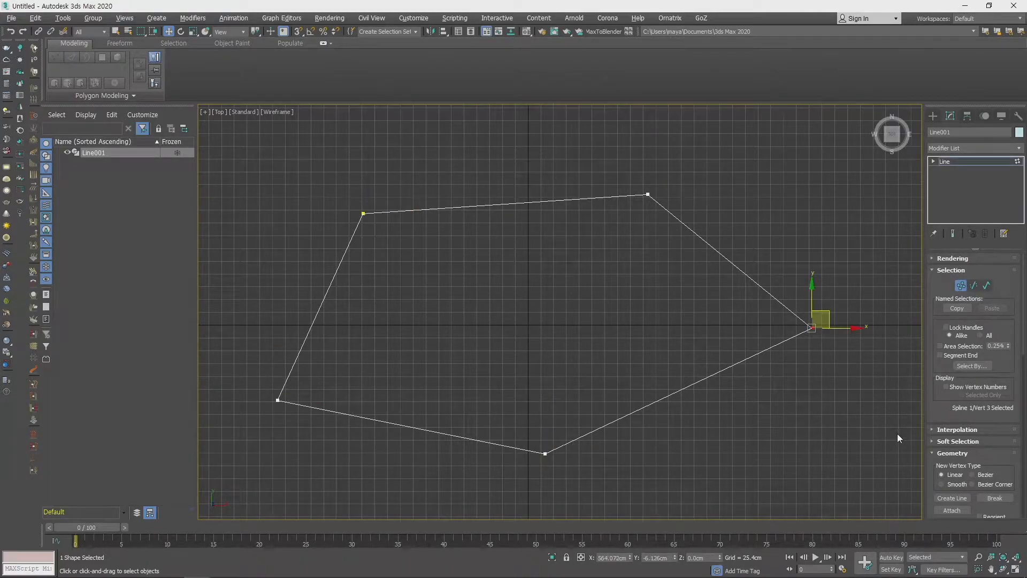
- Select all five straight segments of the outline together at segment level
click(974, 285)
drag(781, 249, 695, 294)
ctrl+drag(501, 172, 454, 244)
ctrl+drag(385, 275, 303, 316)
ctrl+drag(379, 369, 395, 470)
ctrl+drag(637, 370, 733, 460)
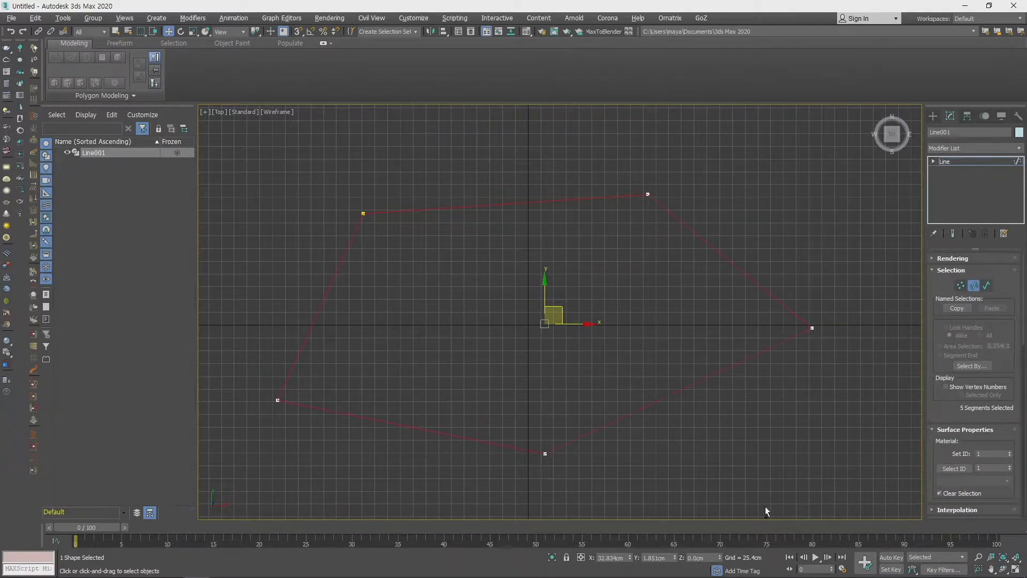
- Copy the closed spline inward by uniformly scaling it into a smaller inner outline, and leave spline level
click(987, 285)
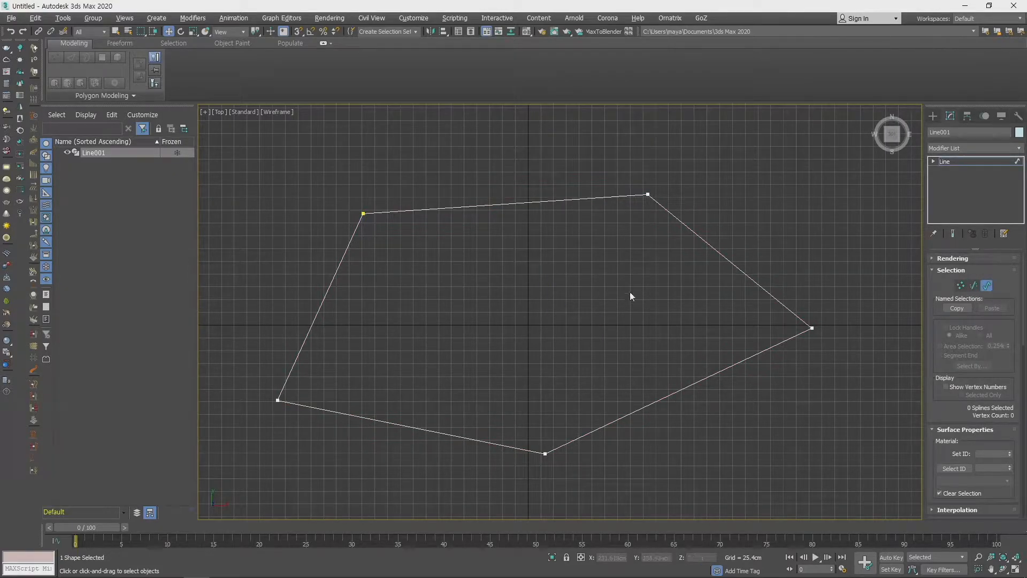
click(693, 229)
key(r)
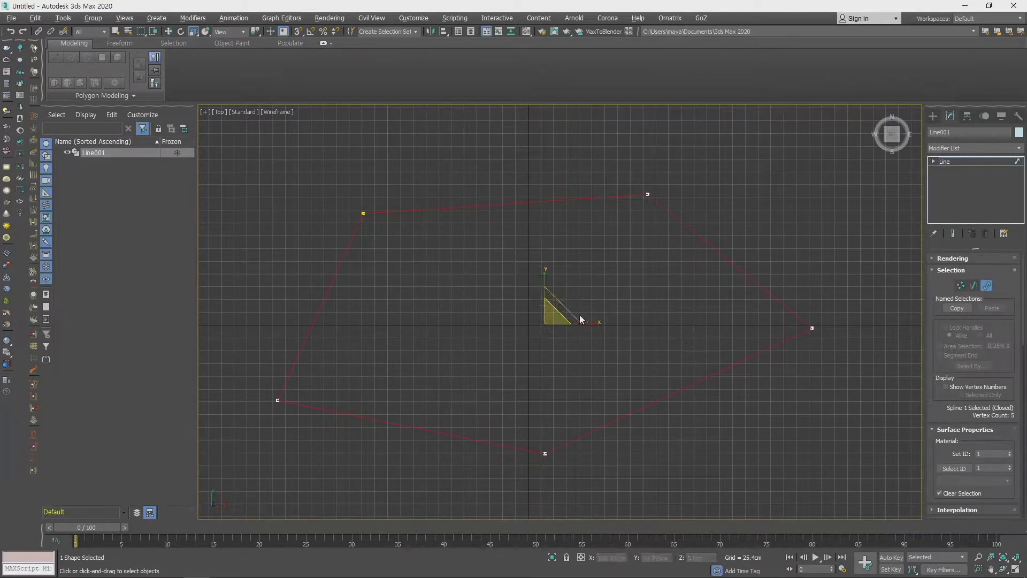
shift+drag(570, 312, 549, 337)
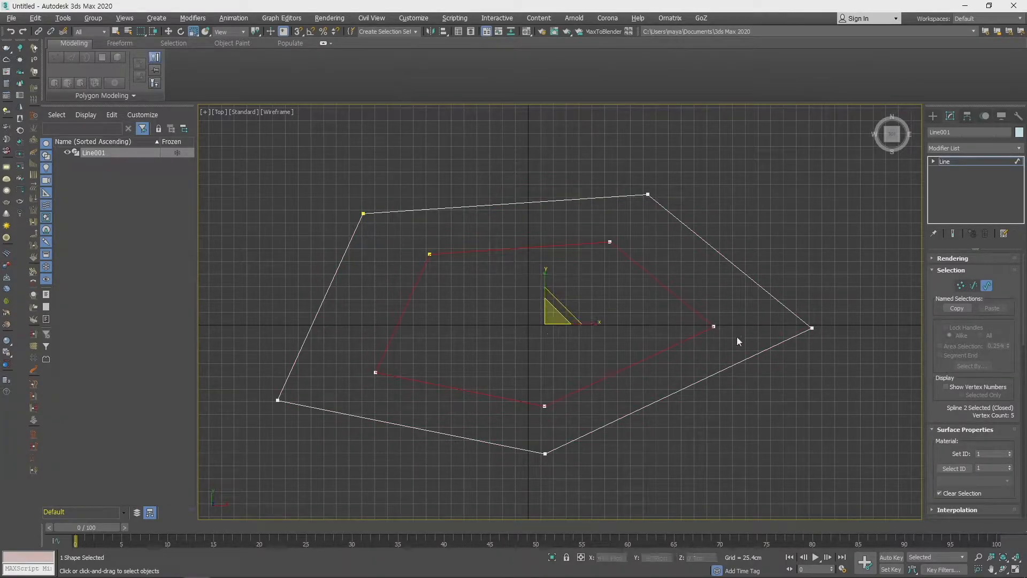
click(752, 401)
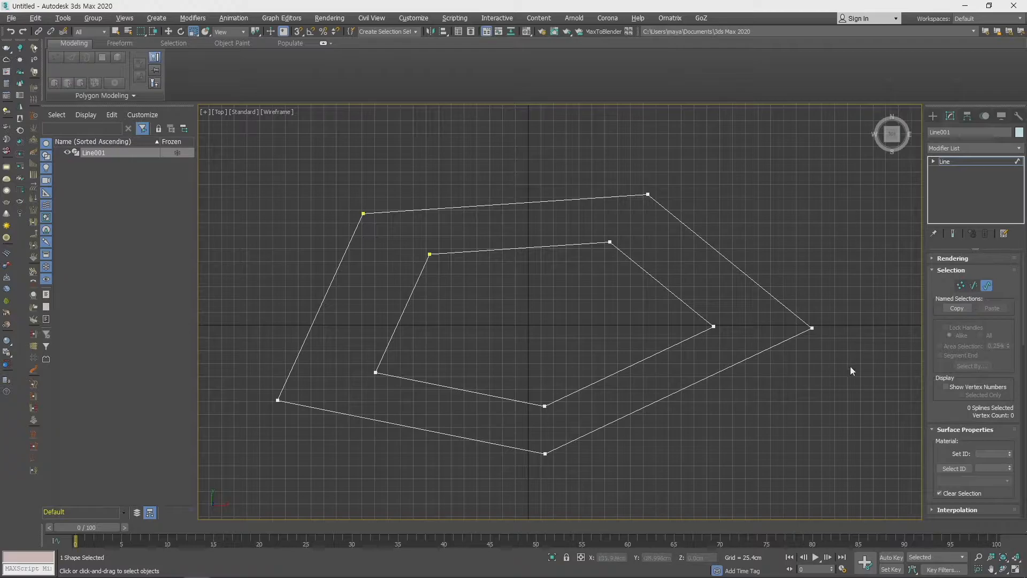
click(988, 287)
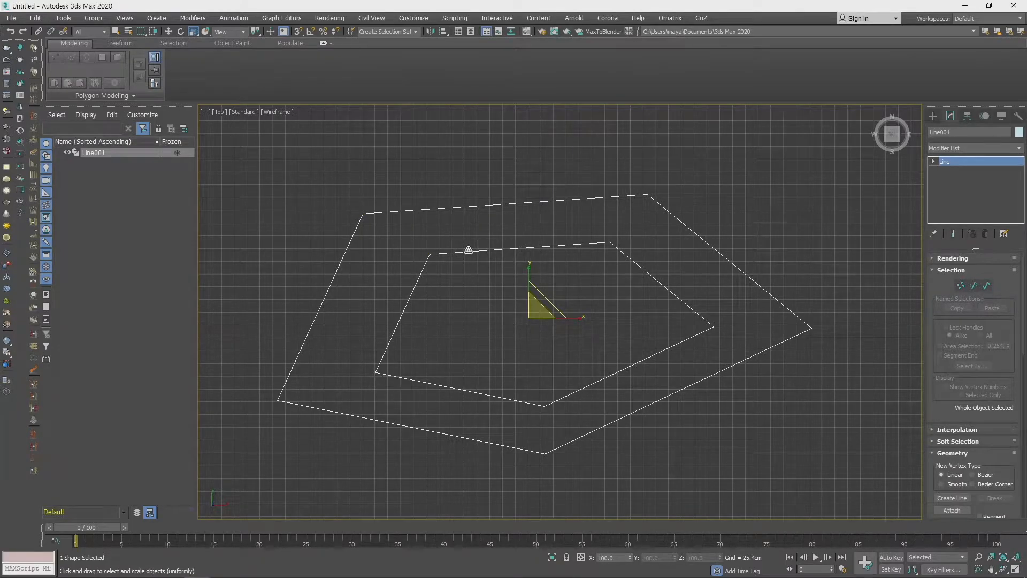
- Apply an Extrude modifier to the nested double outline
scroll(593, 331, down, 5)
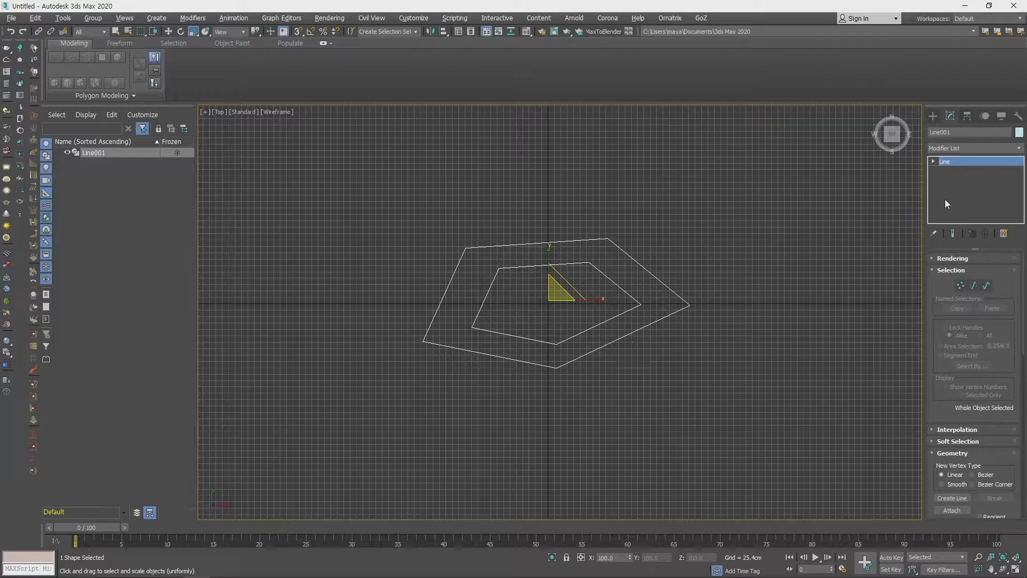
click(932, 116)
click(950, 117)
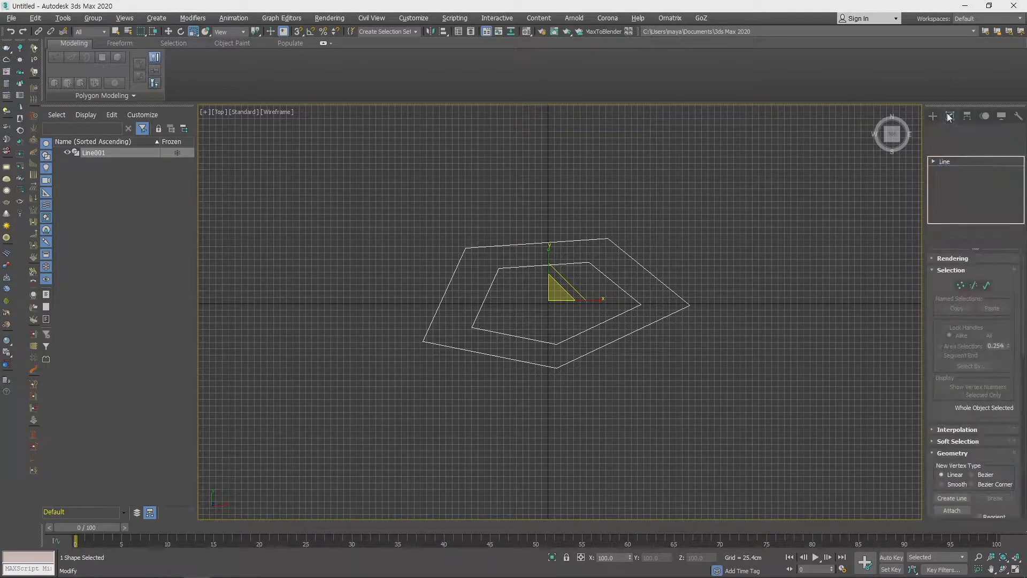
click(983, 147)
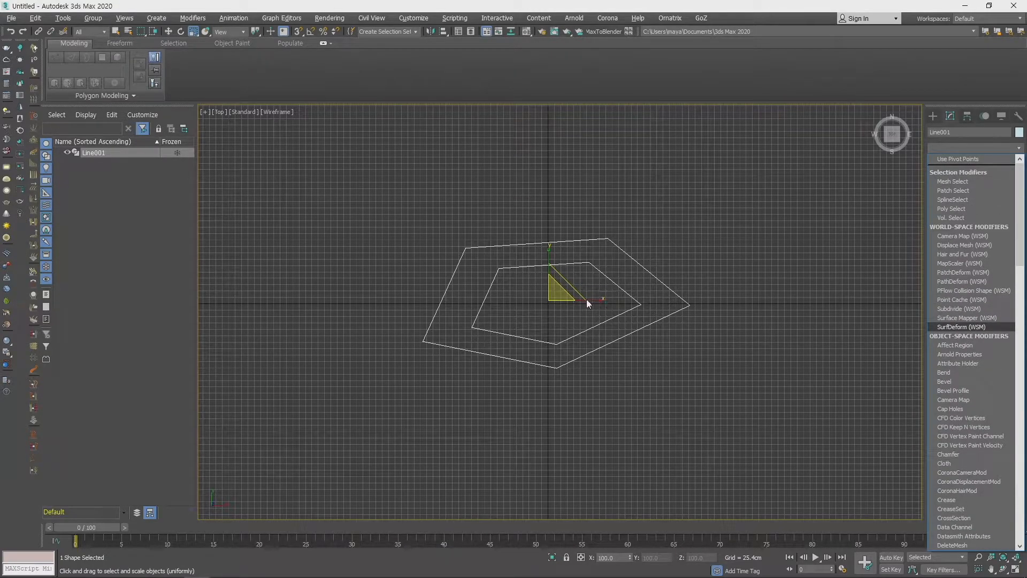
scroll(974, 336, down, 3)
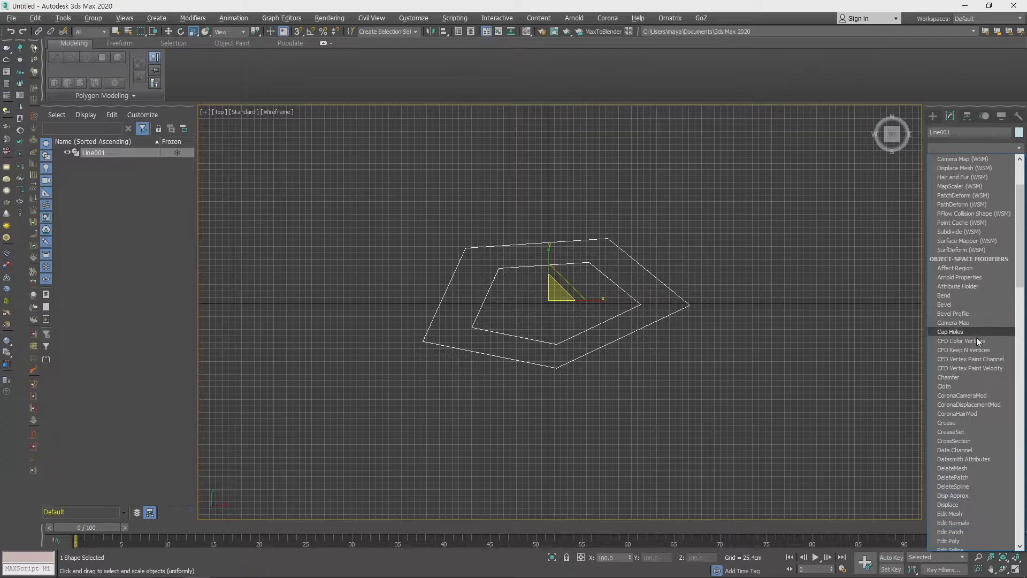
scroll(968, 422, down, 13)
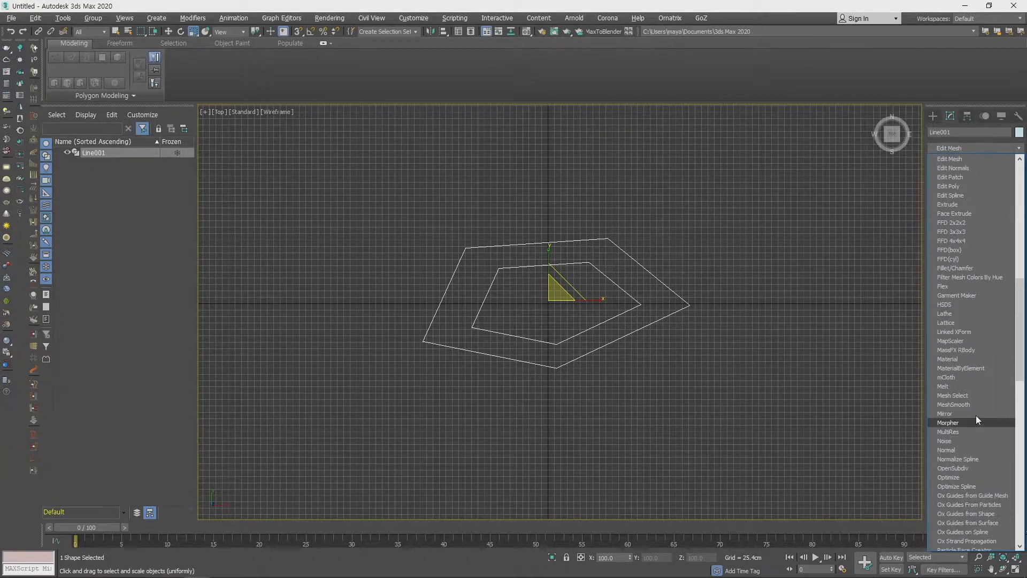
click(981, 205)
- Show the shape in a shaded Perspective view and set its extrusion amount to 187.96 cm
mouse_move(650, 368)
middle_down()
mouse_move(649, 404)
mouse_move(645, 372)
mouse_move(646, 393)
middle_up()
key(F3)
key(p)
scroll(647, 390, down, 4)
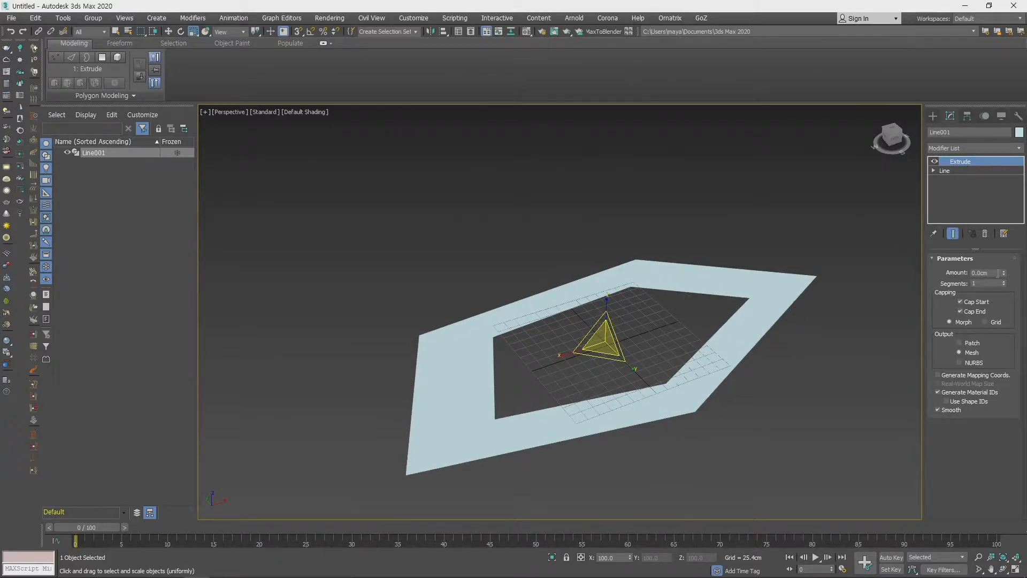
drag(1003, 273, 1015, 193)
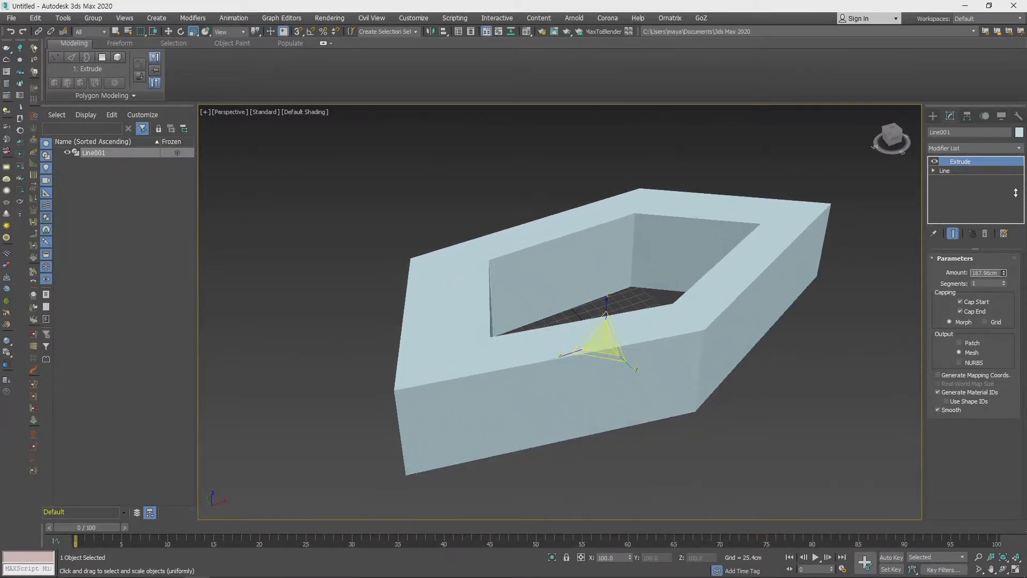
middle_drag(817, 299, 737, 342)
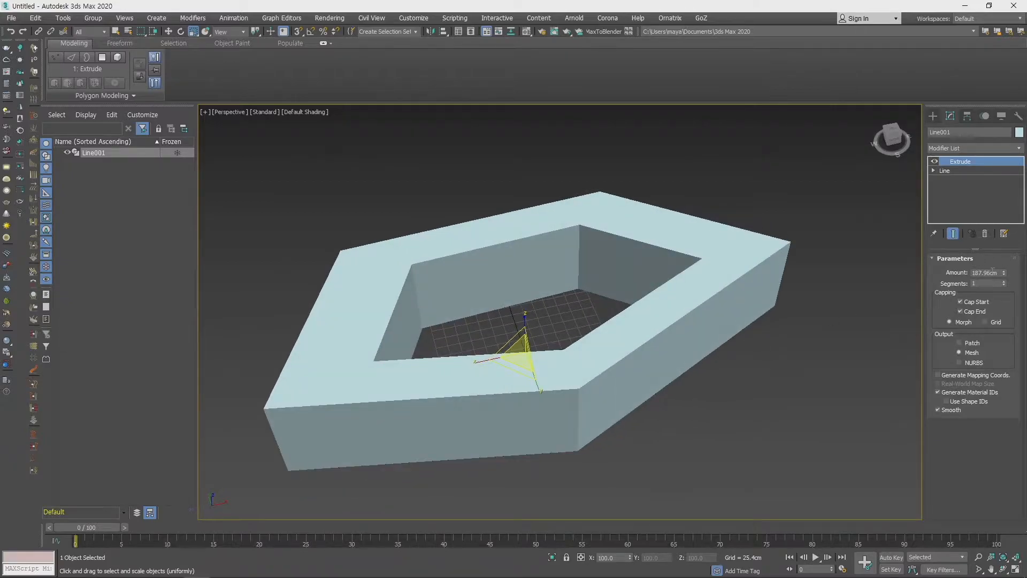
- Open the units setup and choose millimeters as the metric display unit
click(413, 17)
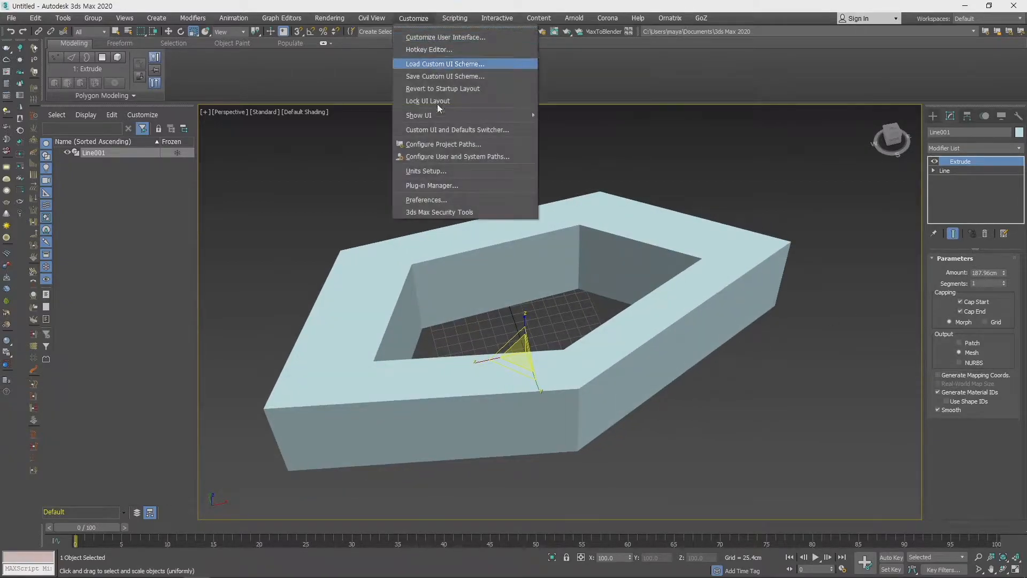
click(429, 171)
click(487, 256)
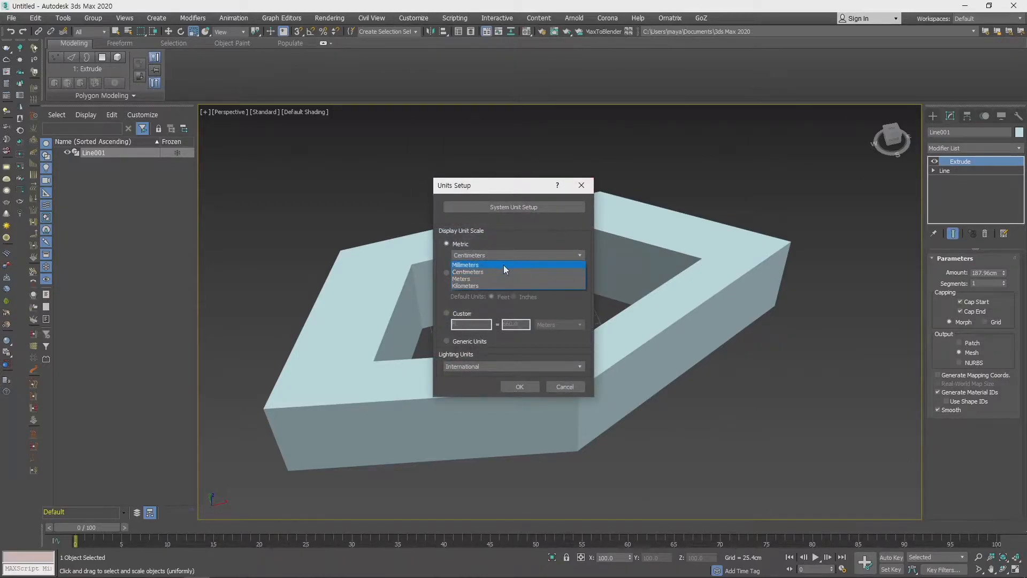
click(506, 264)
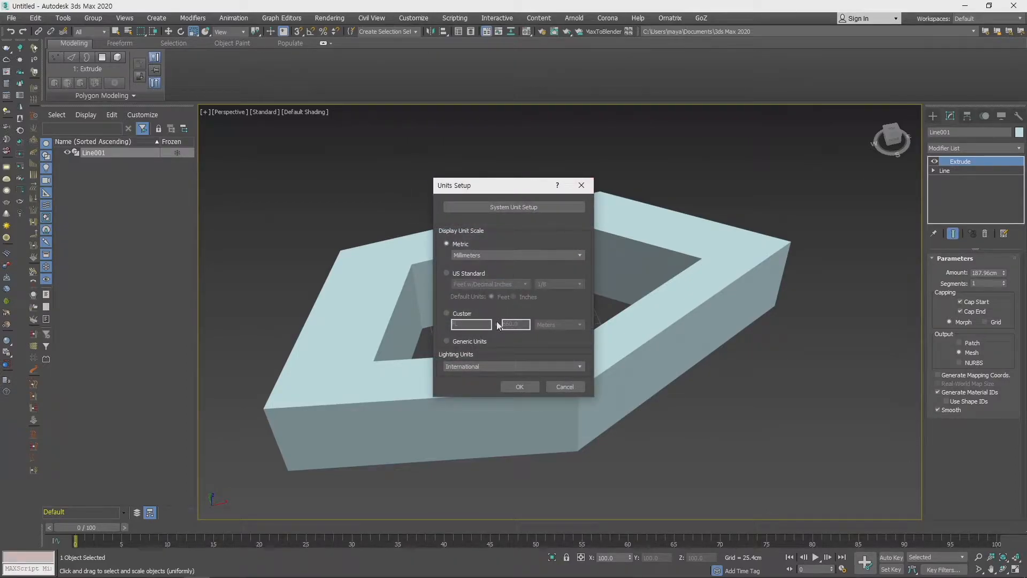
- Set the system unit scale to 1 unit = 1.0 millimeters and accept the system unit setup
click(506, 207)
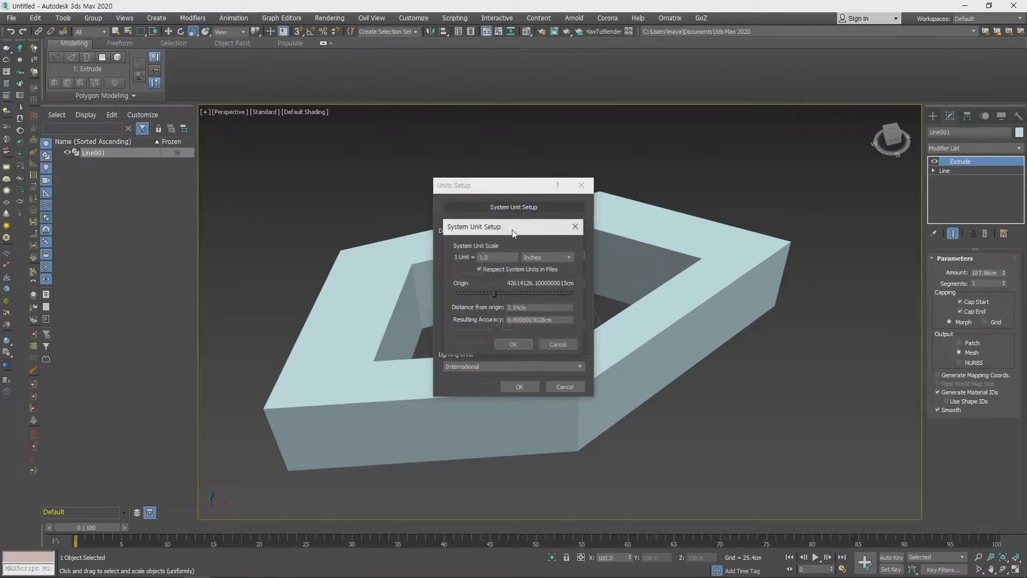
click(552, 259)
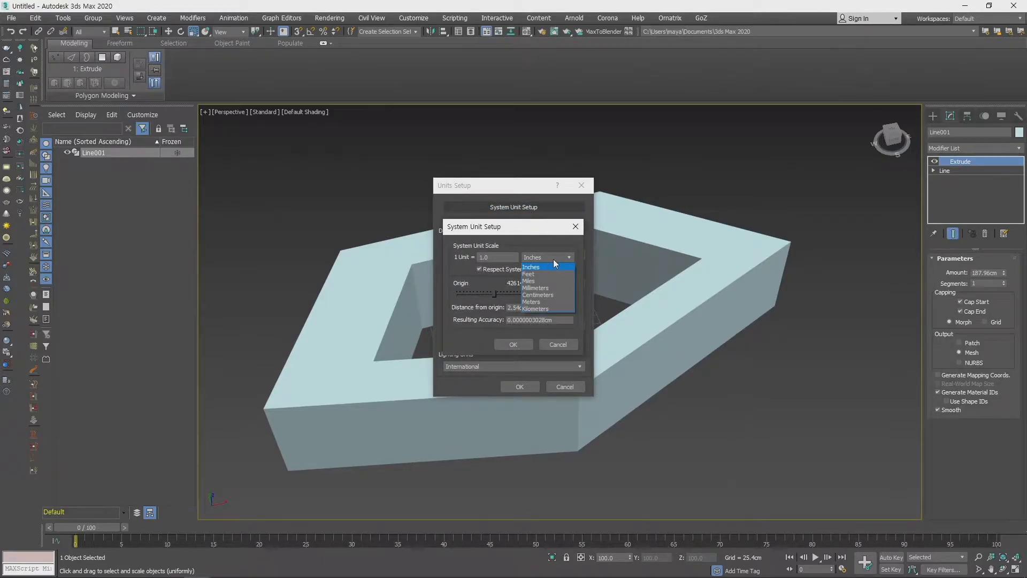
click(553, 289)
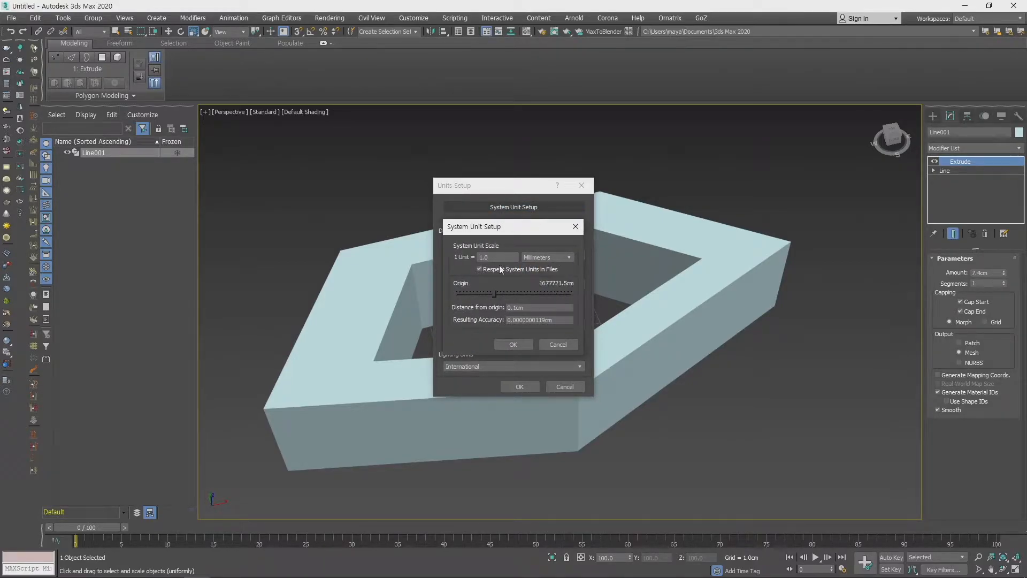
click(553, 258)
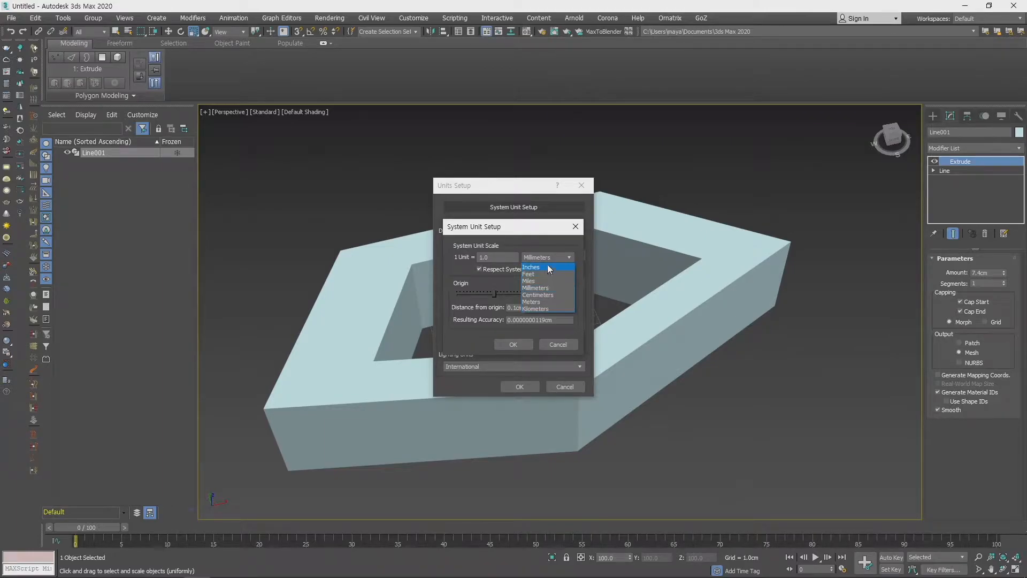
click(517, 234)
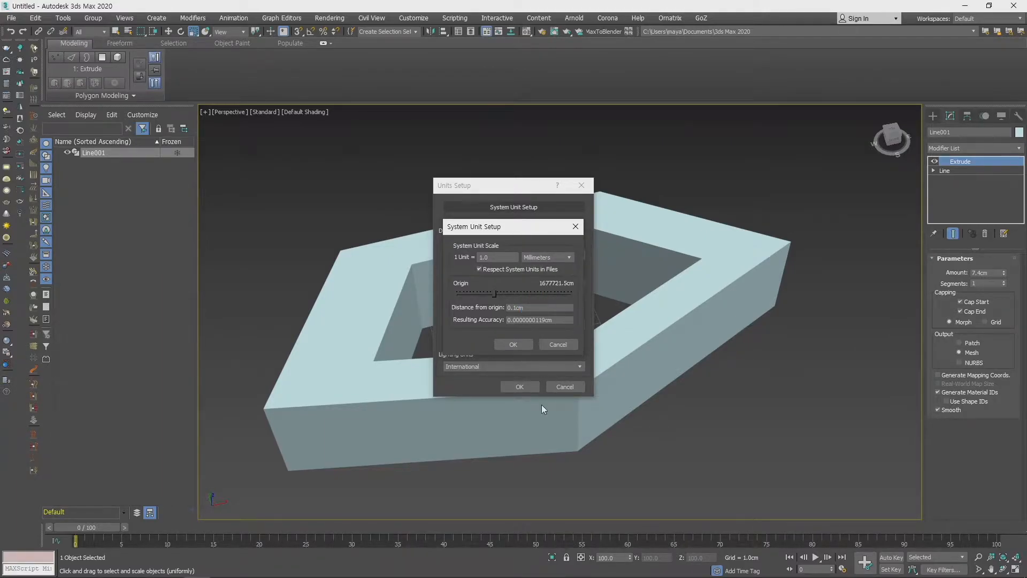
click(514, 343)
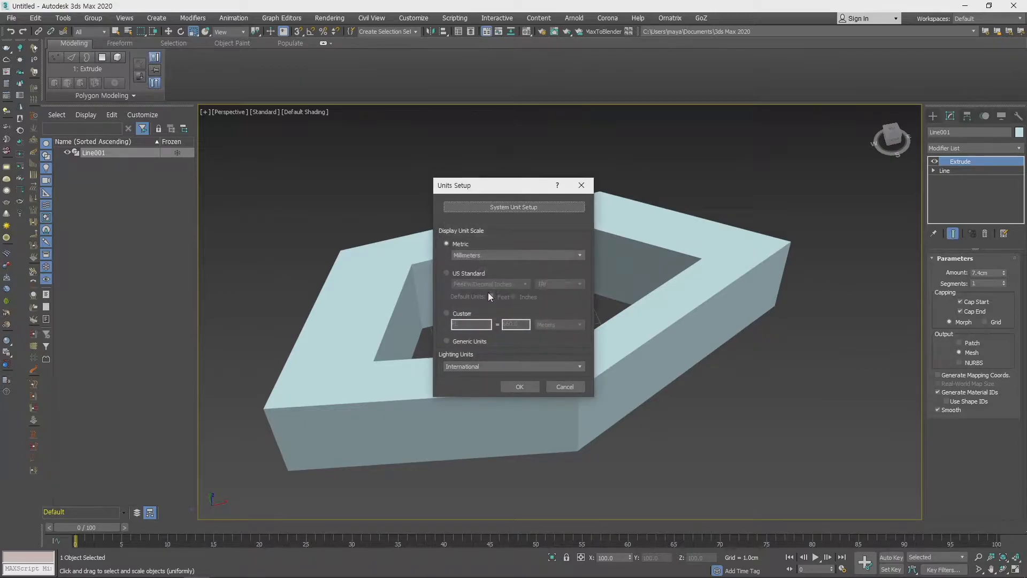
- Recheck that both the display units and the system units use millimeters, and apply the units setup
click(492, 256)
click(491, 261)
click(520, 207)
click(540, 257)
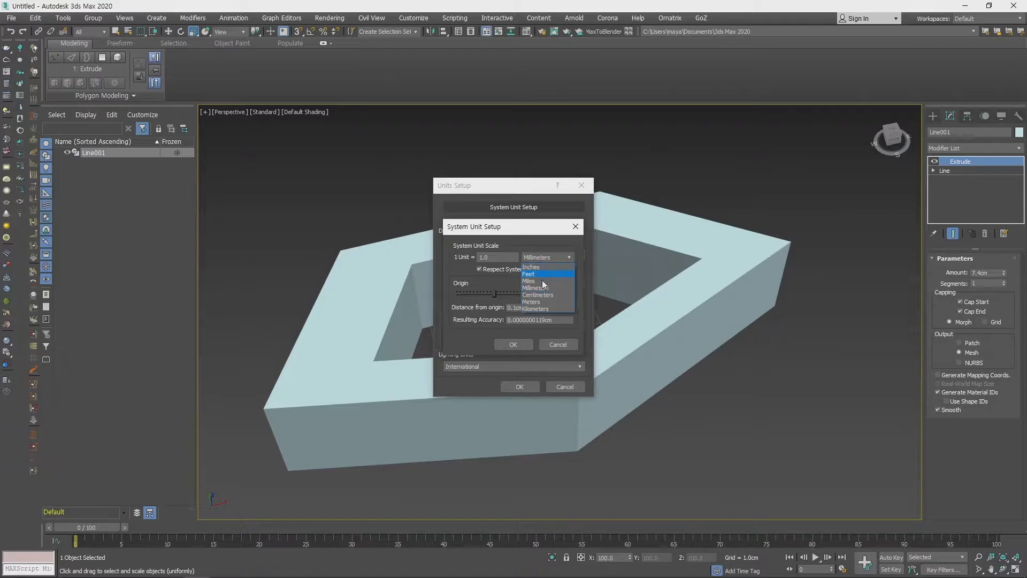
click(513, 344)
click(519, 387)
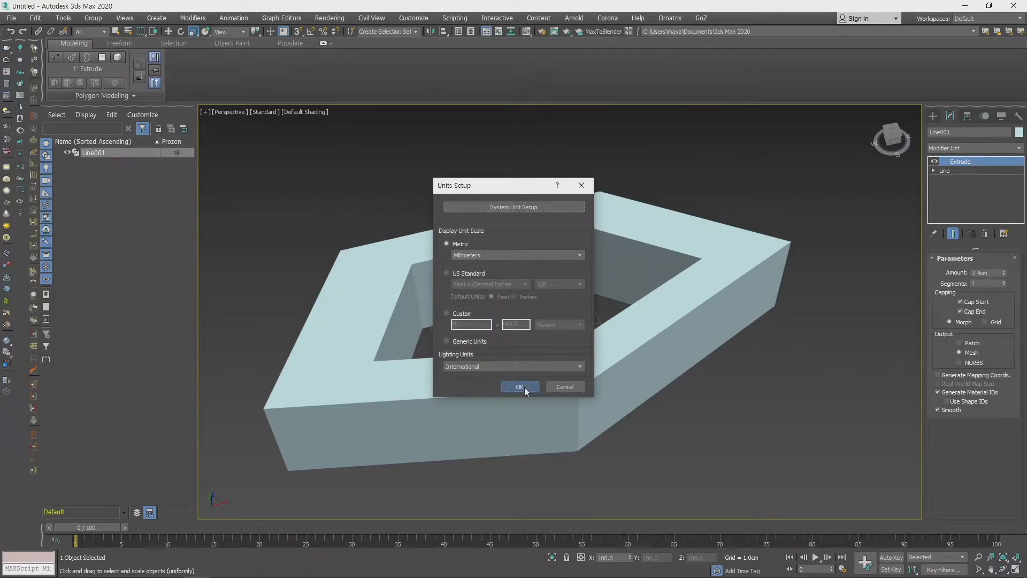
- Increase the extrusion amount of the hollow solid
scroll(639, 326, down, 3)
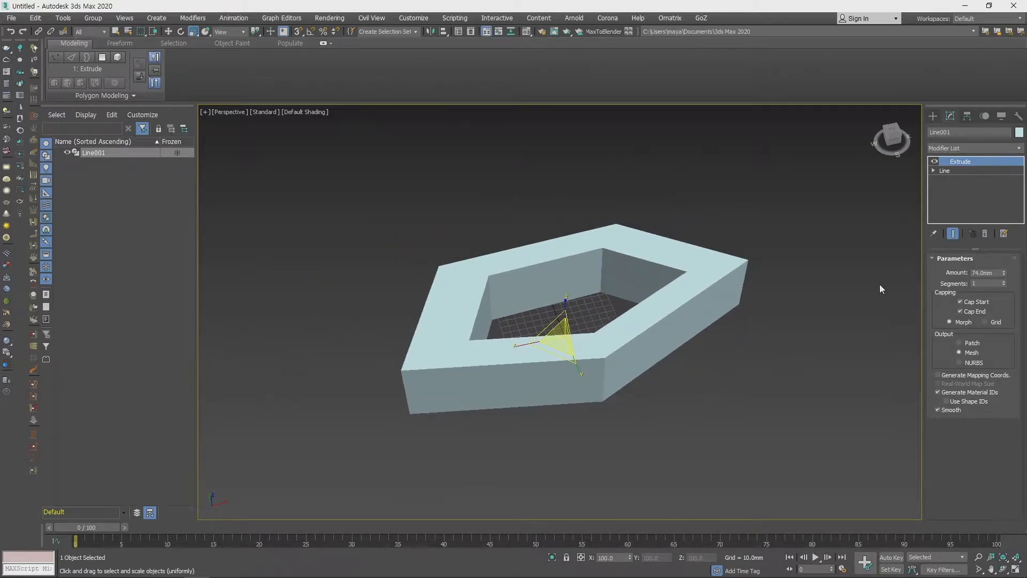
click(1005, 272)
drag(1005, 272, 1006, 251)
middle_drag(717, 297, 719, 325)
- Copy the Line's inner spline inward by scaling it to about 46% in X and Y, and show the extruded result
click(950, 170)
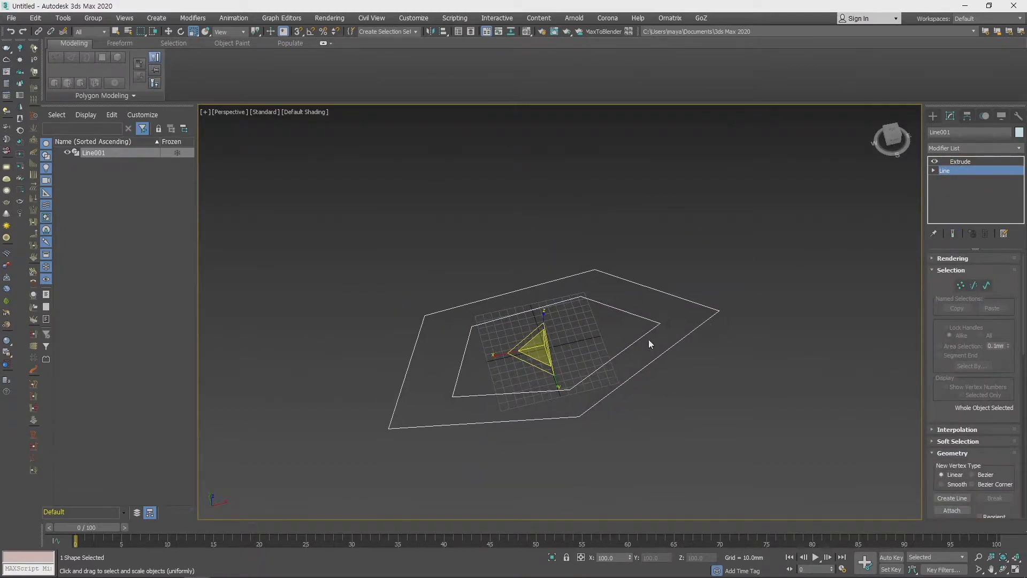
key(3)
click(642, 338)
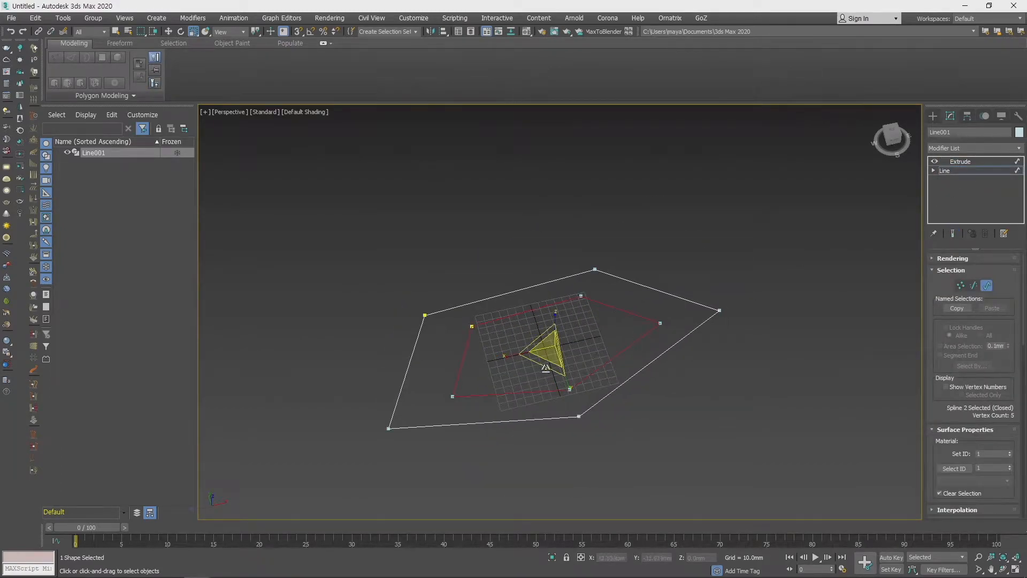
shift+drag(545, 362, 574, 322)
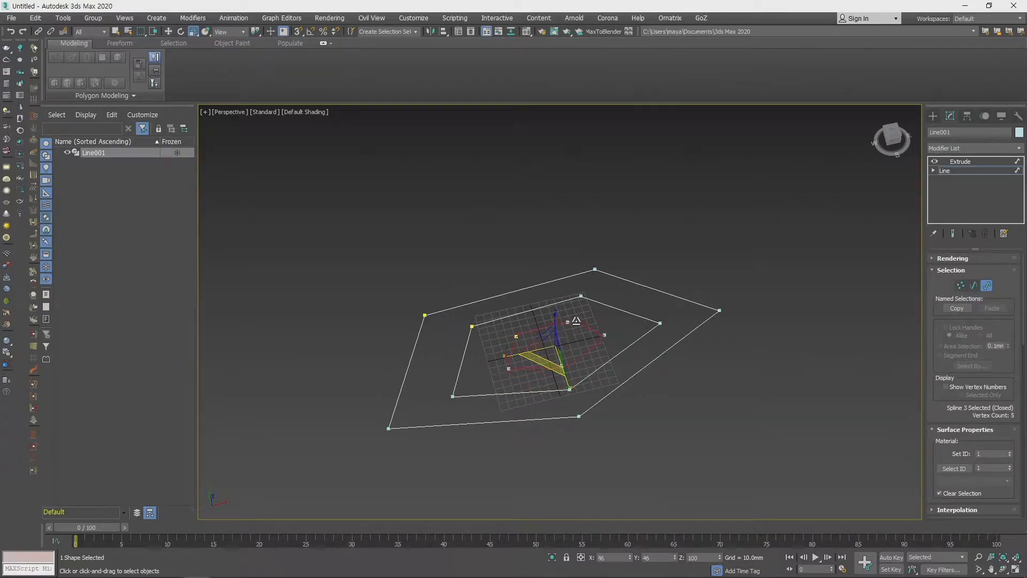
click(960, 161)
mouse_move(658, 335)
alt+middle_down()
mouse_move(651, 378)
mouse_move(661, 316)
mouse_move(669, 348)
mouse_move(666, 331)
alt+middle_up()
- Copy the Line's outer spline outward by scaling it into a larger surrounding outline, and leave spline level
click(955, 170)
click(651, 352)
click(651, 357)
mouse_move(546, 363)
shift+mouse_down()
mouse_move(515, 385)
mouse_move(530, 371)
shift+mouse_up()
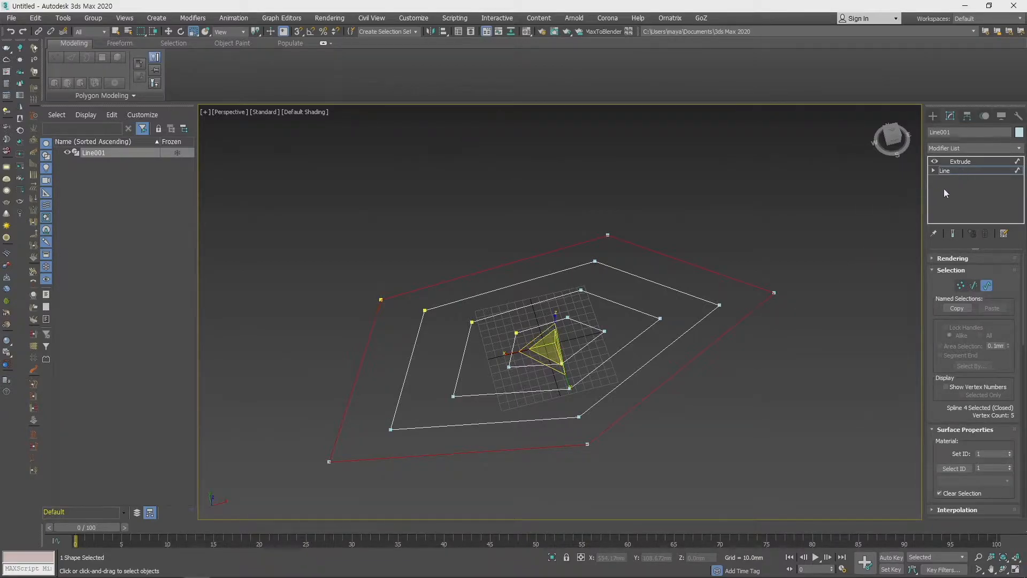
click(962, 170)
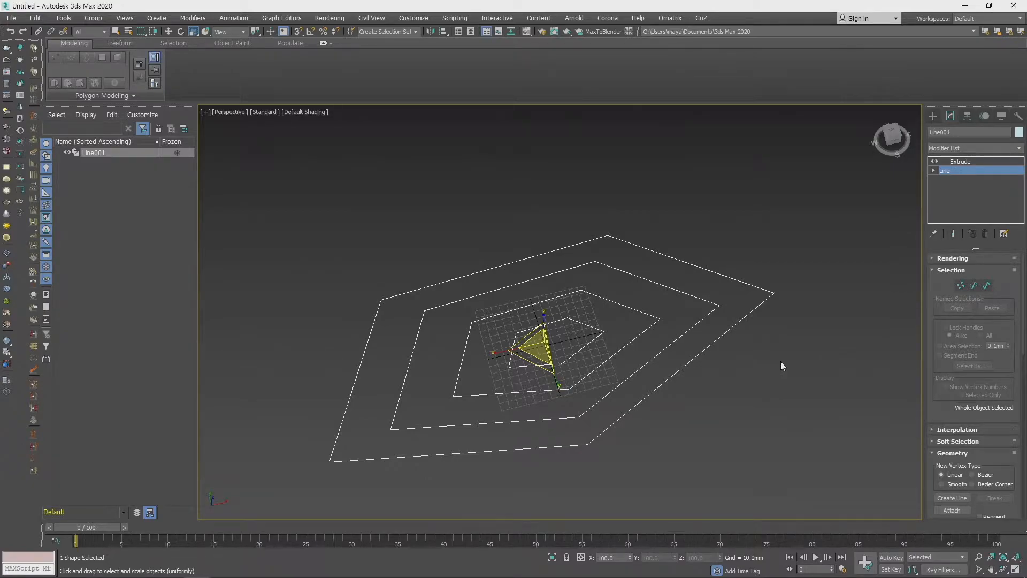
middle_drag(697, 389, 721, 370)
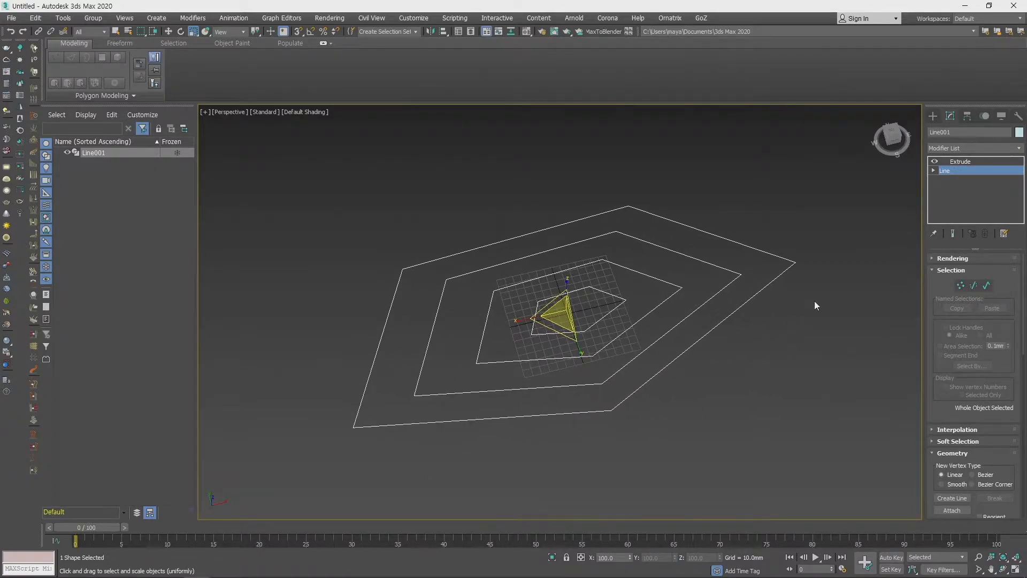
- In the Top view at vertex level, convert the outermost outline's upper-left vertex to Bezier Corner
click(987, 285)
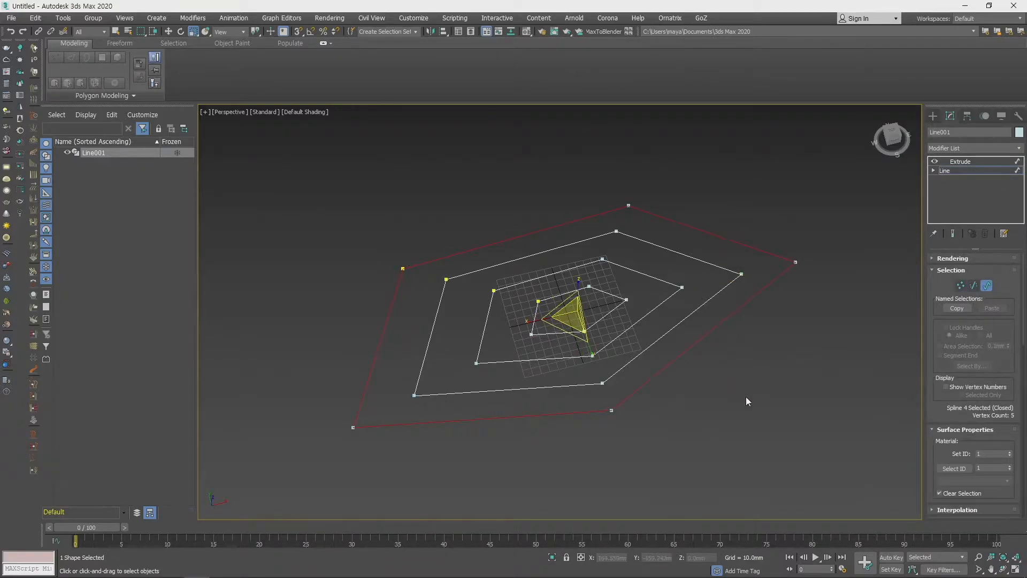
click(760, 409)
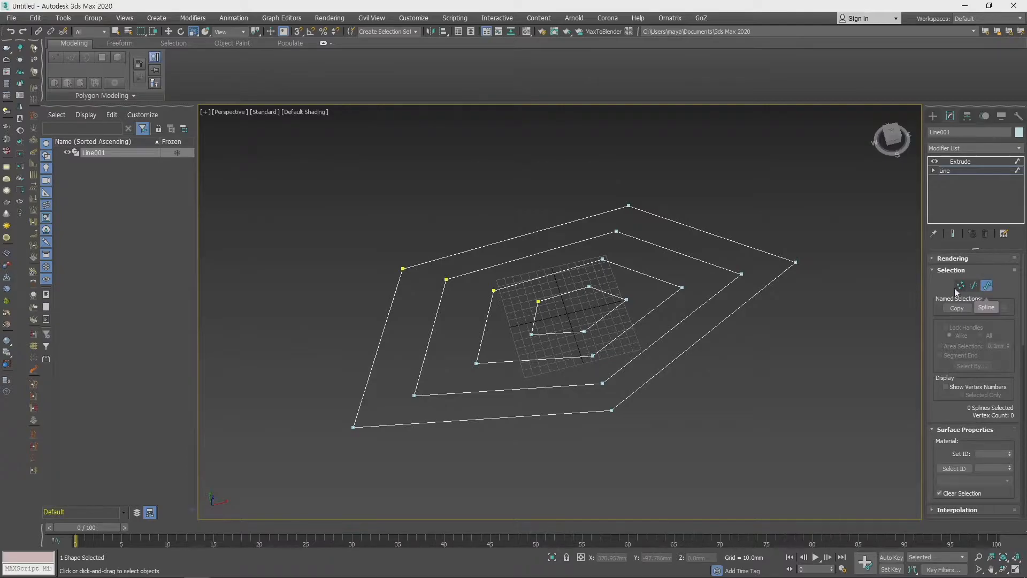
key(t)
middle_drag(791, 272, 782, 272)
key(1)
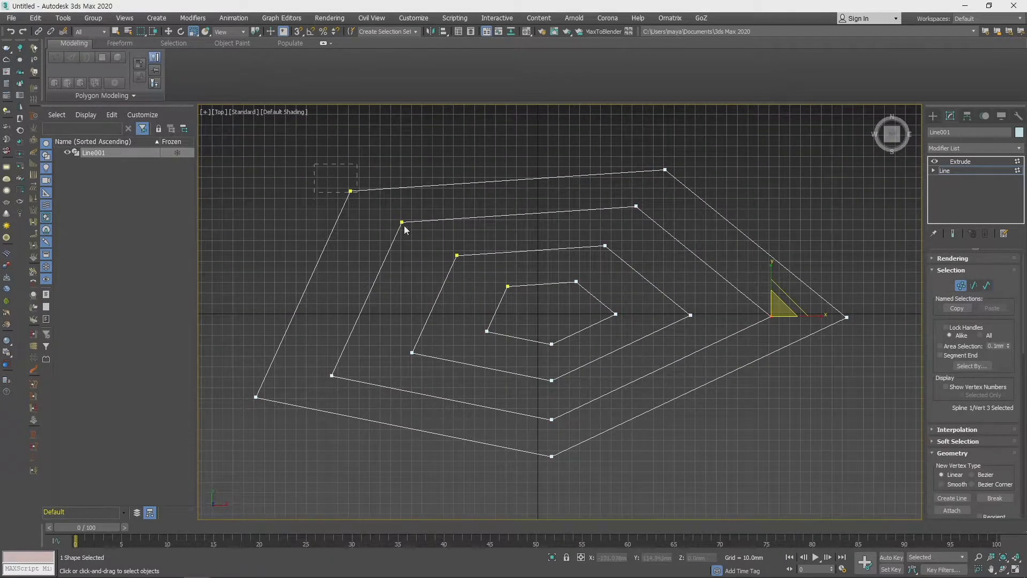
drag(414, 240, 414, 240)
drag(322, 164, 369, 206)
right_click(352, 189)
click(351, 191)
right_click(352, 190)
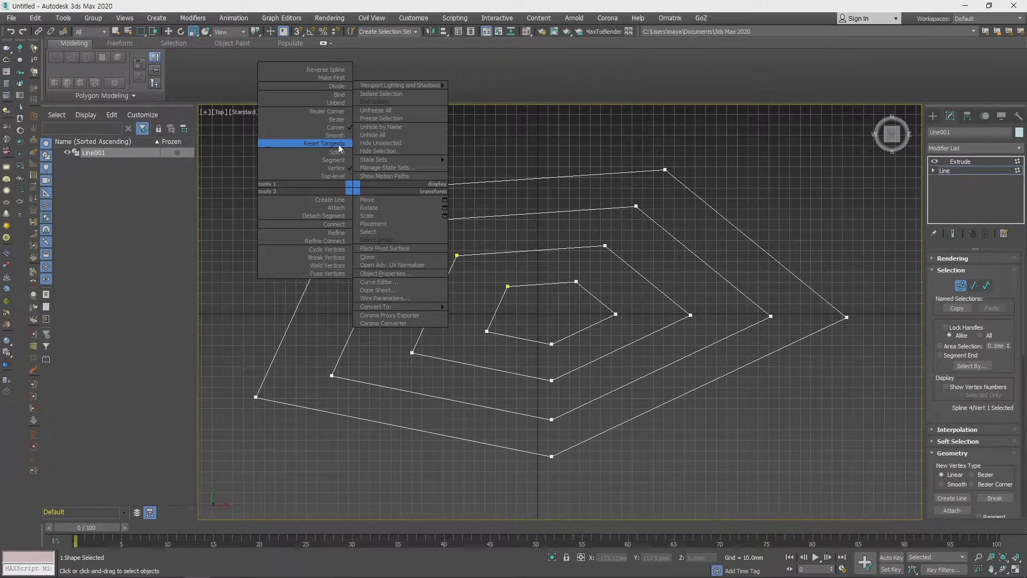
click(343, 111)
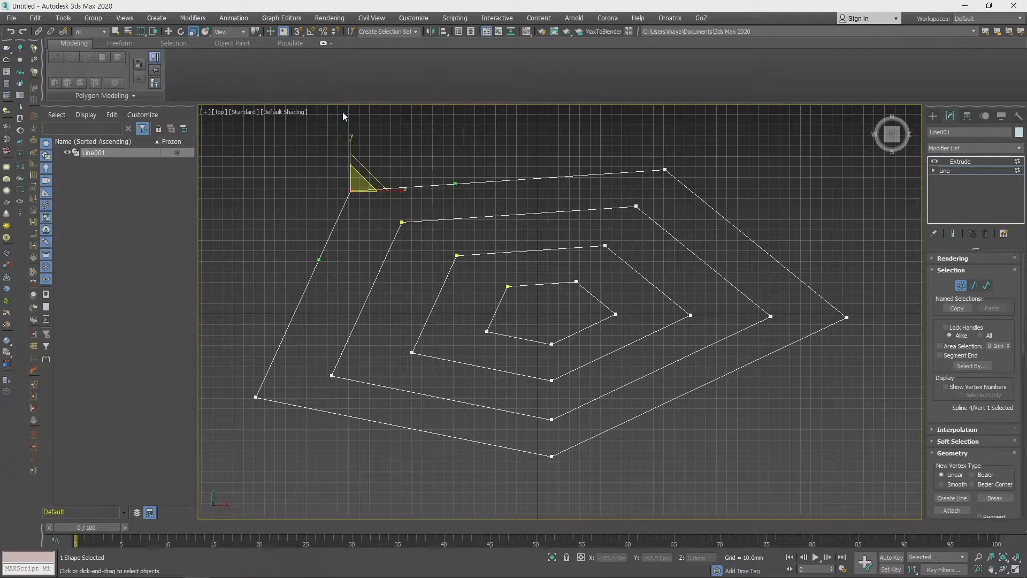
- Move both tangent handles of the upper-left vertex independently so its two adjoining segments bulge outward
key(w)
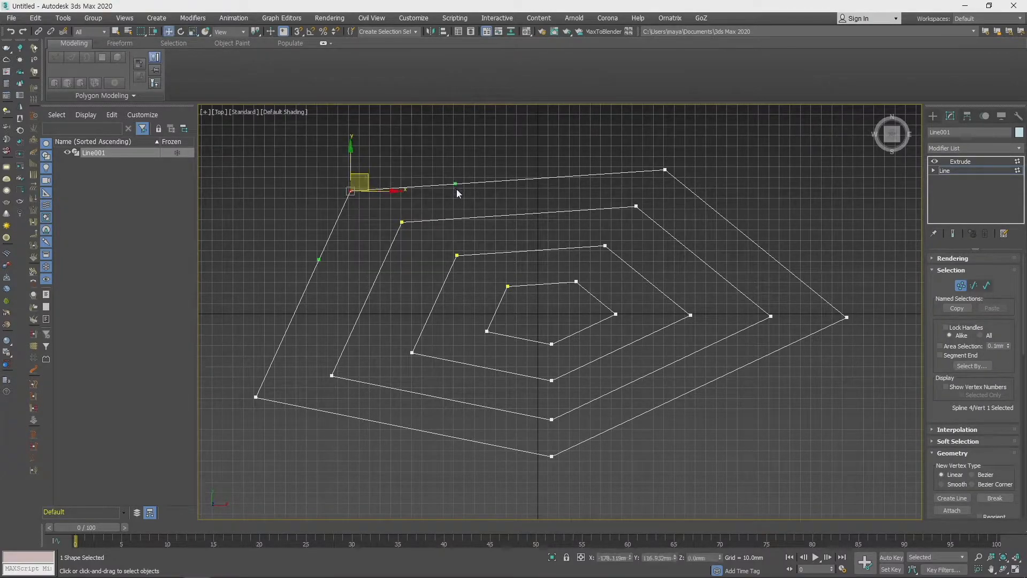
mouse_move(456, 184)
mouse_down()
mouse_move(398, 126)
mouse_move(447, 182)
mouse_up()
mouse_move(319, 260)
mouse_down()
mouse_move(275, 223)
mouse_move(262, 192)
mouse_move(306, 257)
mouse_up()
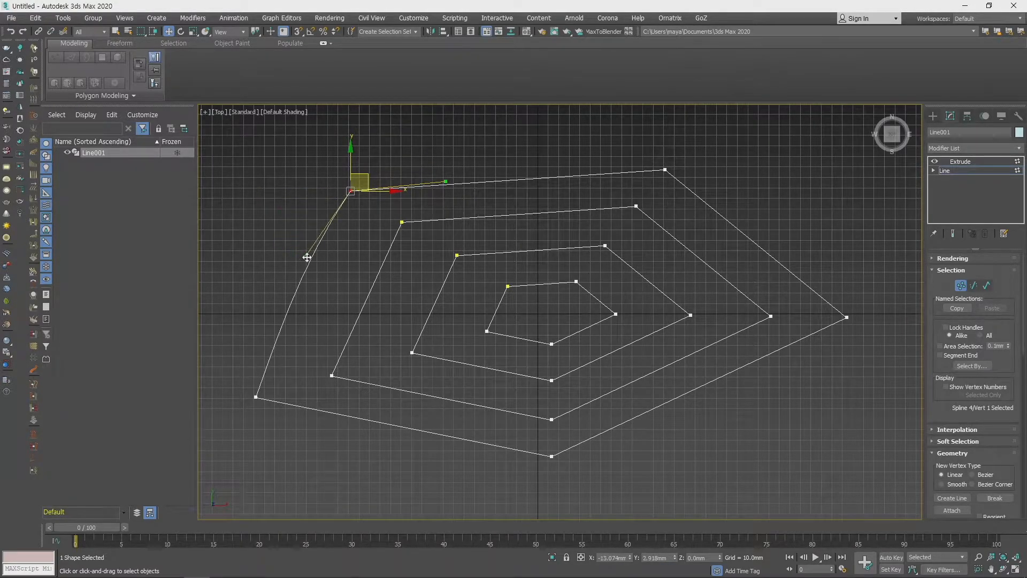
drag(446, 182, 417, 144)
drag(305, 256, 300, 227)
- Realign the upper-left vertex's handles with the straight edges and convert the vertex to Corner
right_click(352, 194)
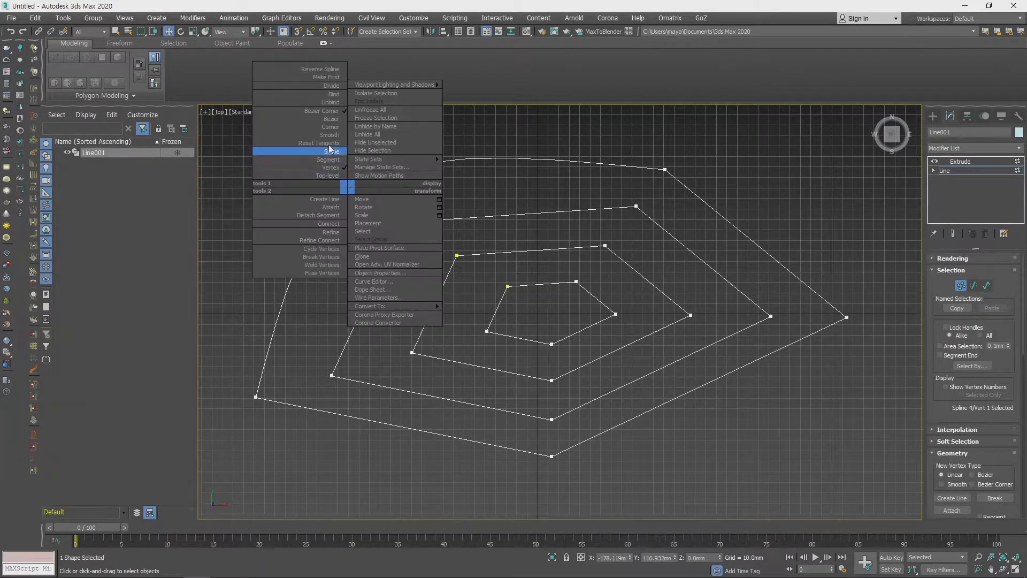
click(337, 127)
drag(419, 146, 416, 189)
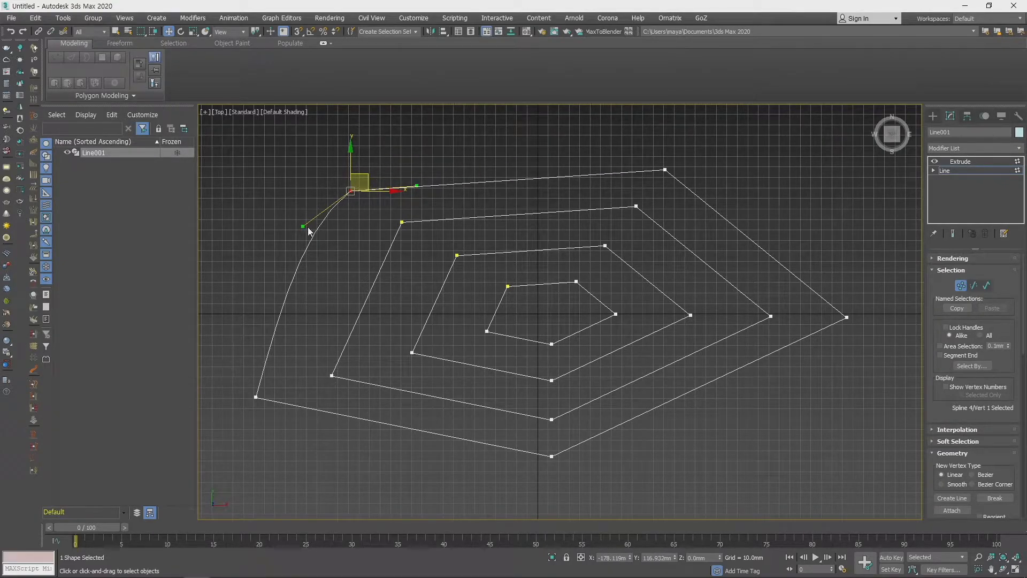
drag(304, 227, 322, 245)
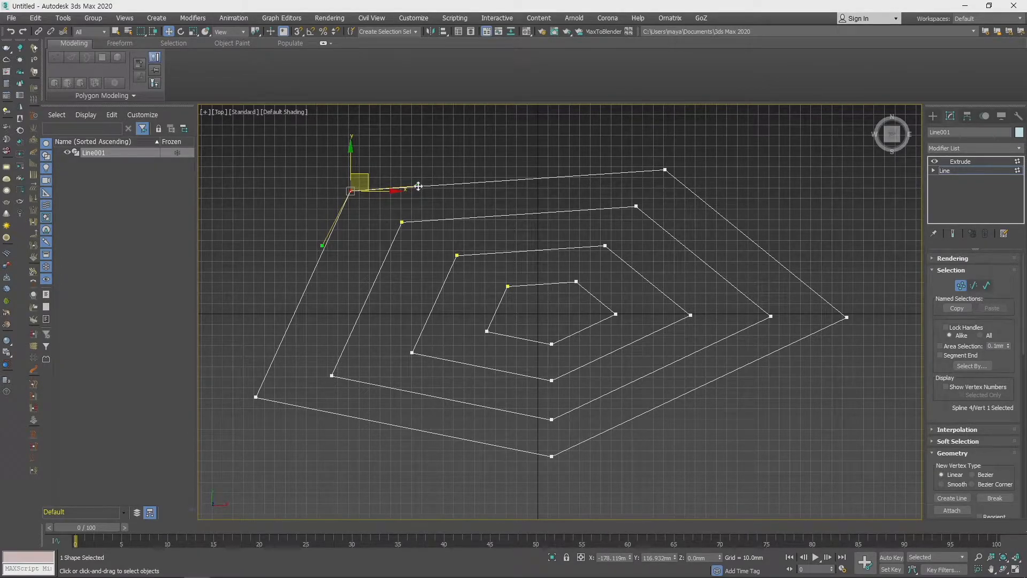
right_click(349, 192)
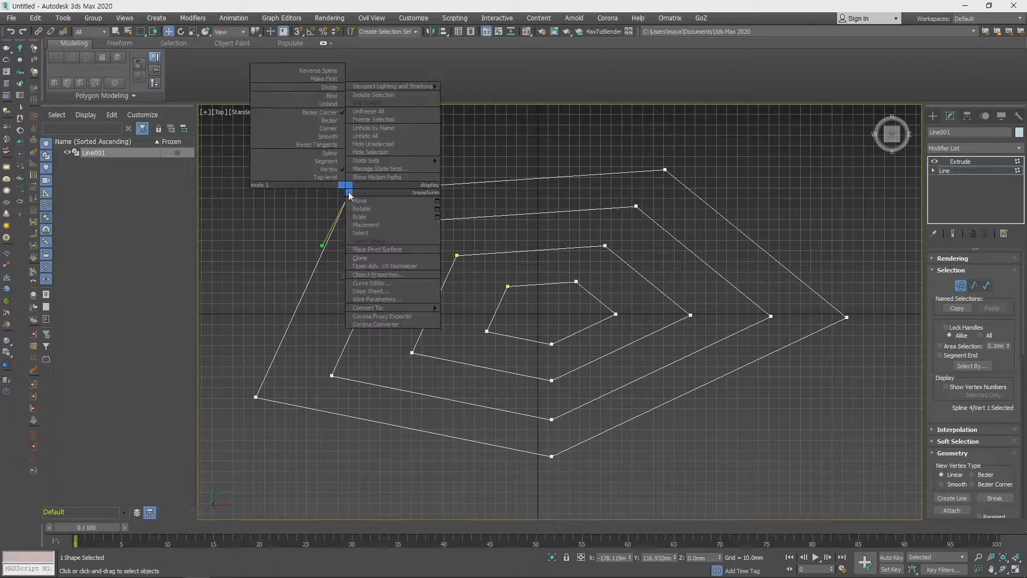
click(333, 134)
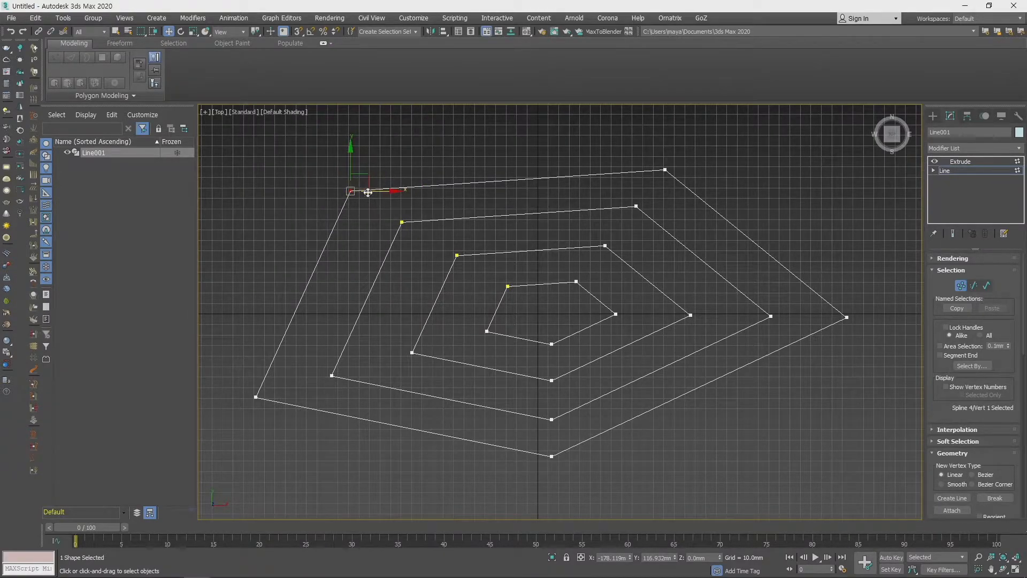
- Convert the outermost outline's upper-left vertex to Smooth and move it to about X -170 mm, Y 121 mm
drag(365, 171, 354, 203)
right_click(355, 203)
click(342, 148)
mouse_move(375, 185)
mouse_down()
mouse_move(424, 137)
mouse_move(470, 166)
mouse_move(332, 176)
mouse_move(385, 147)
mouse_move(476, 146)
mouse_move(463, 165)
mouse_move(361, 197)
mouse_move(378, 151)
mouse_move(374, 171)
mouse_up()
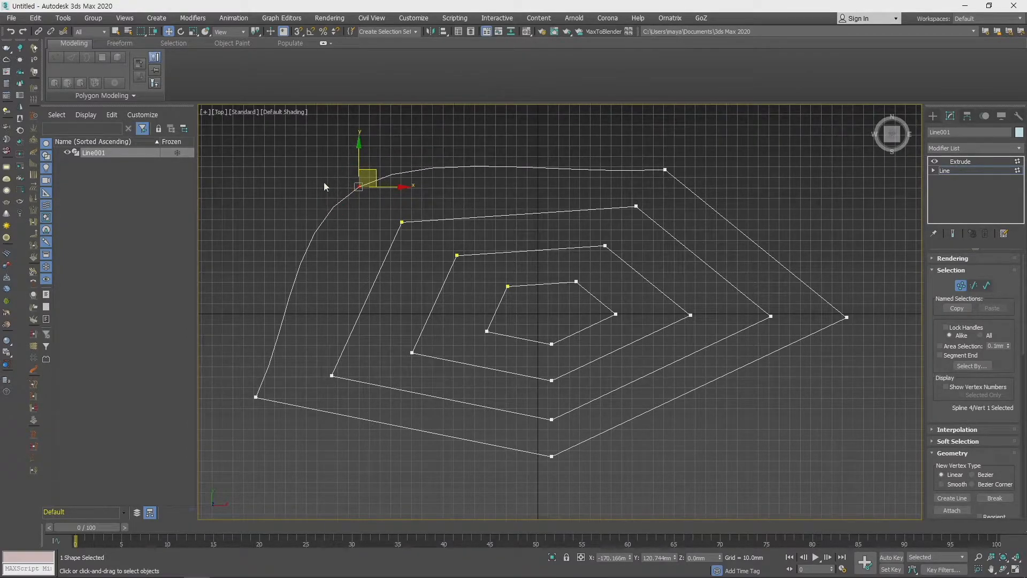
- Convert the outermost outline's upper-right vertex to Smooth and move it to about X 118 mm, Y 150 mm
click(665, 170)
right_click(666, 168)
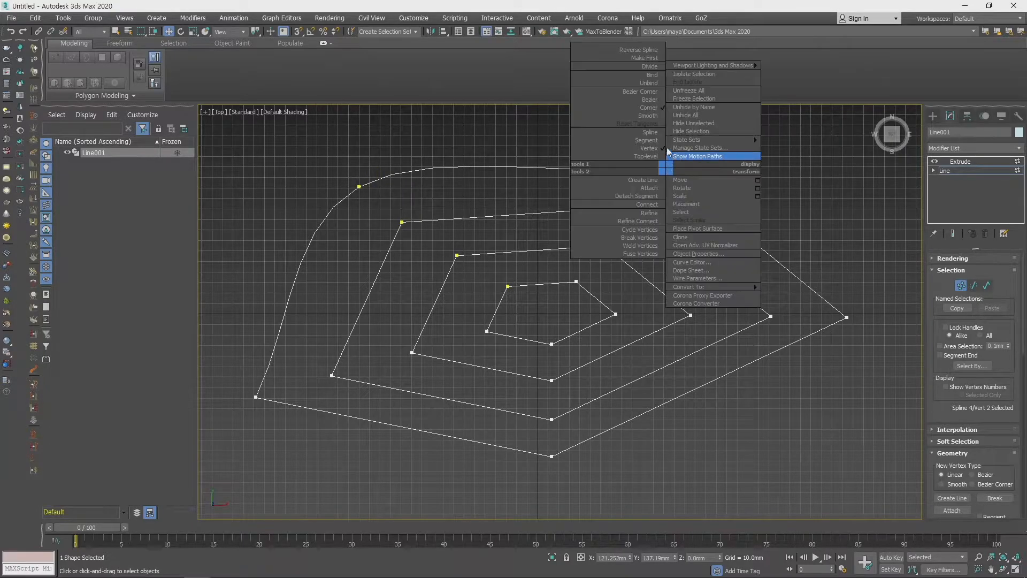
click(652, 116)
mouse_move(684, 151)
mouse_down()
mouse_move(534, 128)
mouse_move(452, 156)
mouse_move(675, 155)
mouse_move(680, 140)
mouse_move(674, 155)
mouse_up()
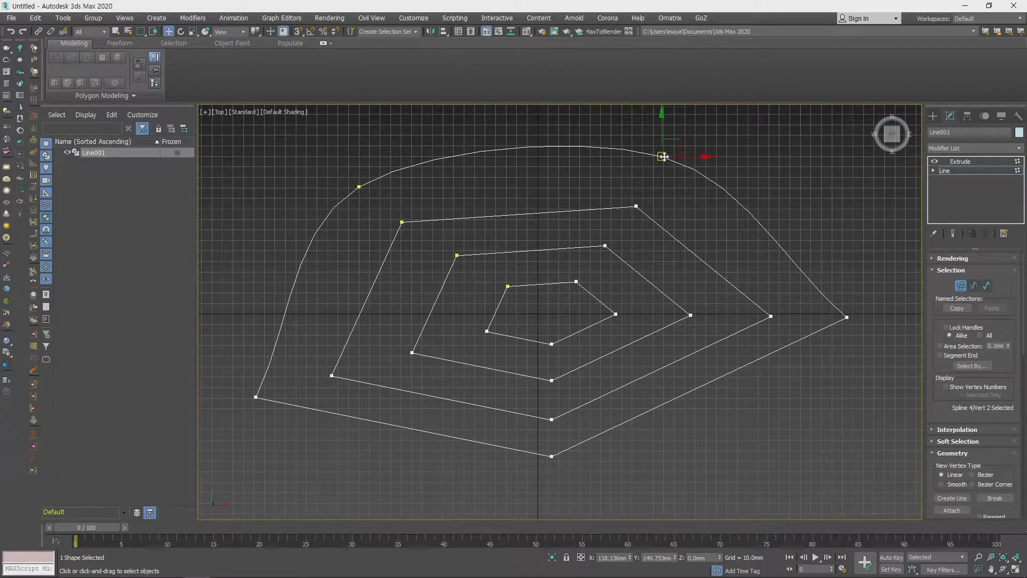
- Give both upper vertices of the outermost outline Bezier tangent handles, then shorten the left vertex's inner handle and lengthen its outer one
right_click(663, 157)
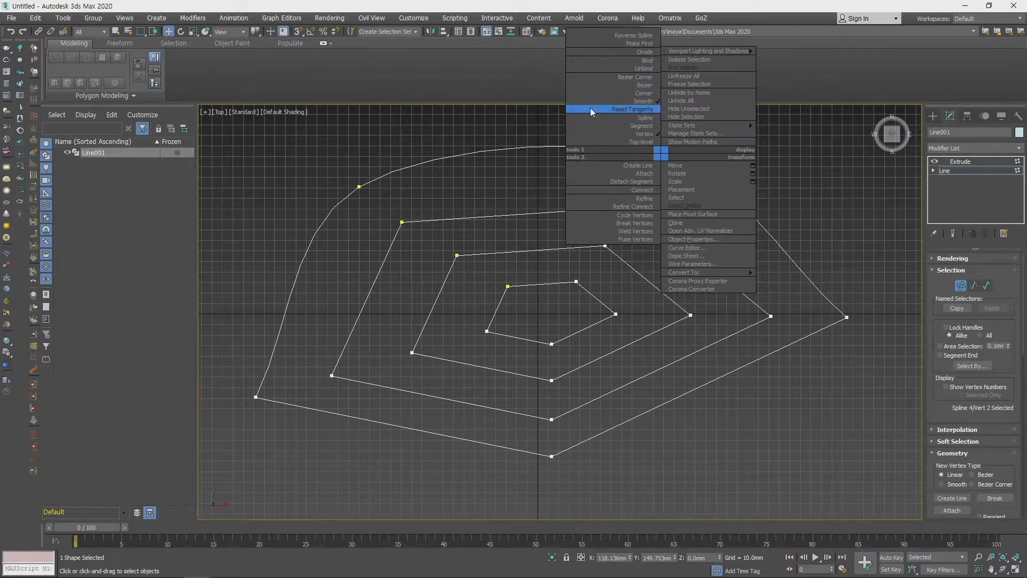
click(637, 110)
drag(322, 167, 427, 204)
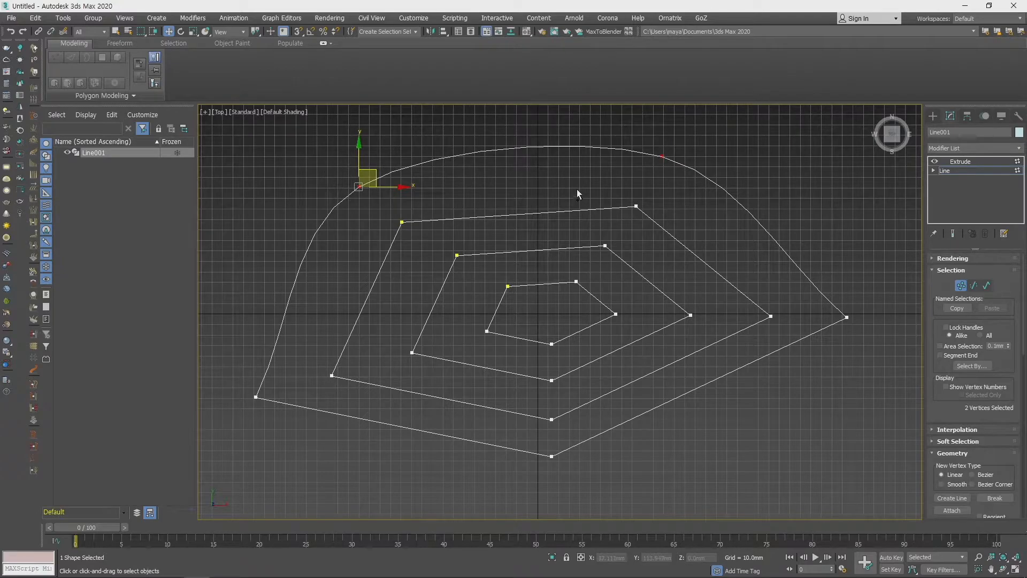
right_click(647, 156)
click(638, 81)
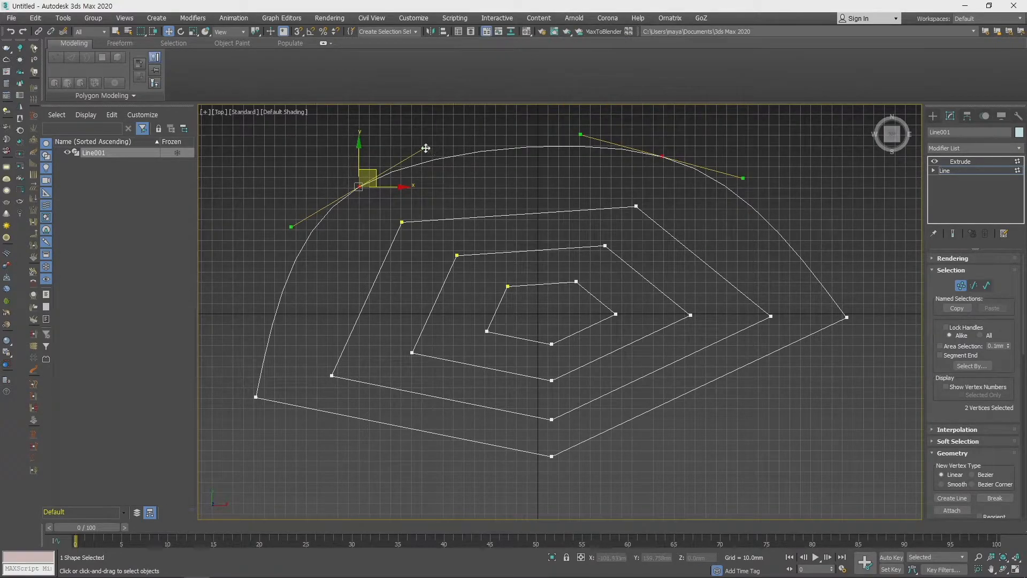
drag(427, 146, 381, 178)
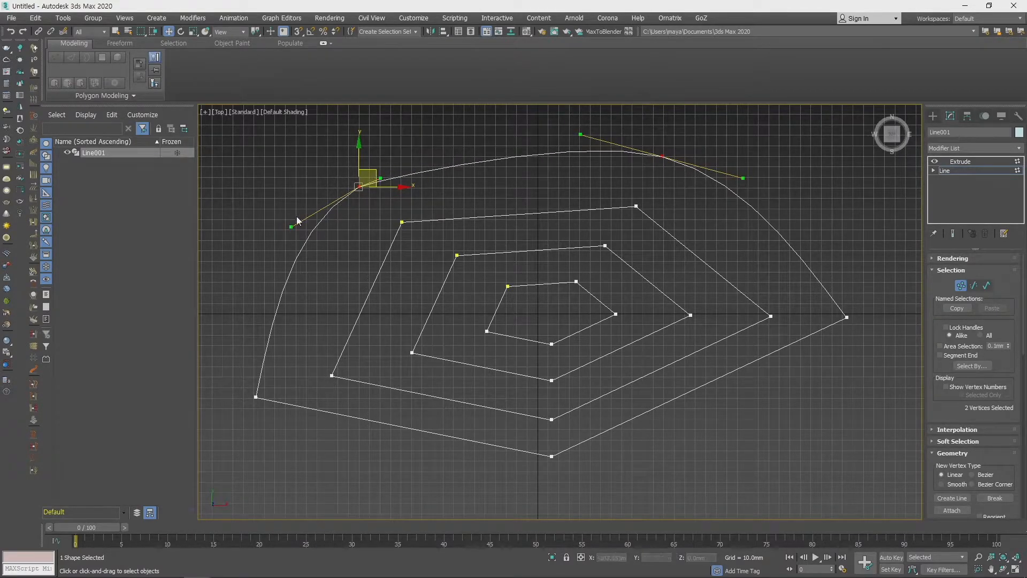
drag(286, 226, 223, 264)
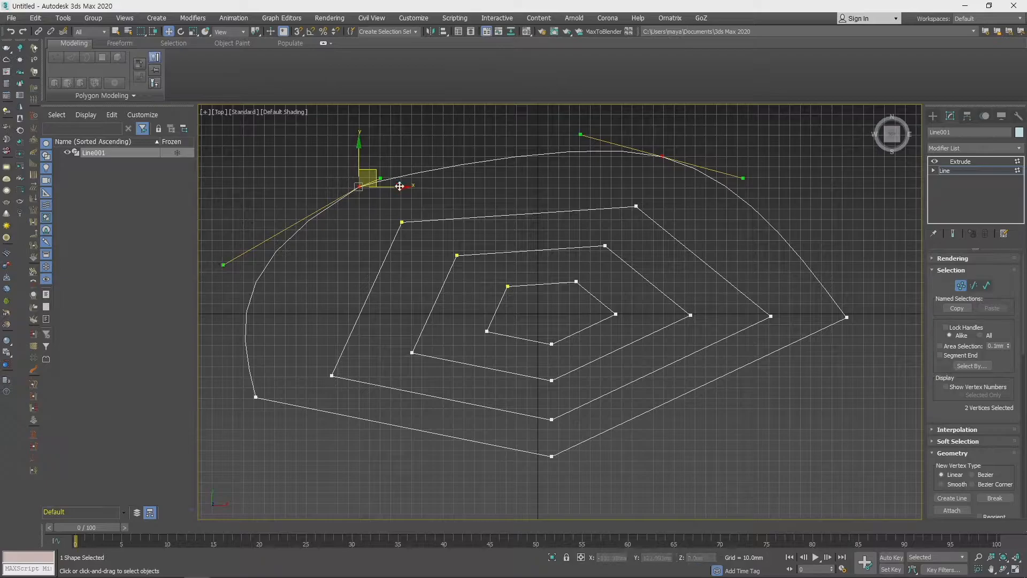
- Reset the tangents of the outermost outline's two upper vertices
right_click(365, 188)
click(359, 145)
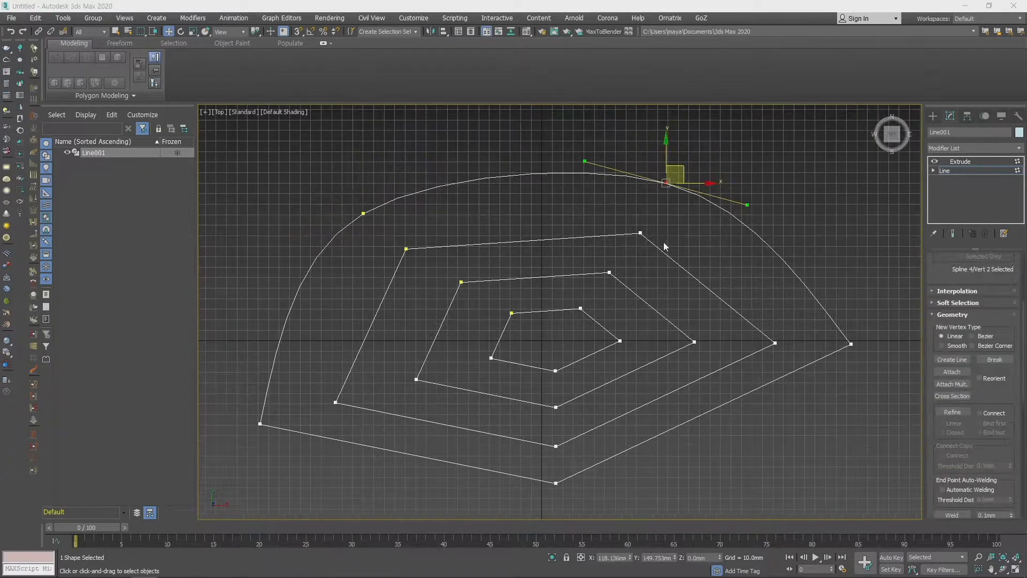
middle_drag(694, 257, 692, 266)
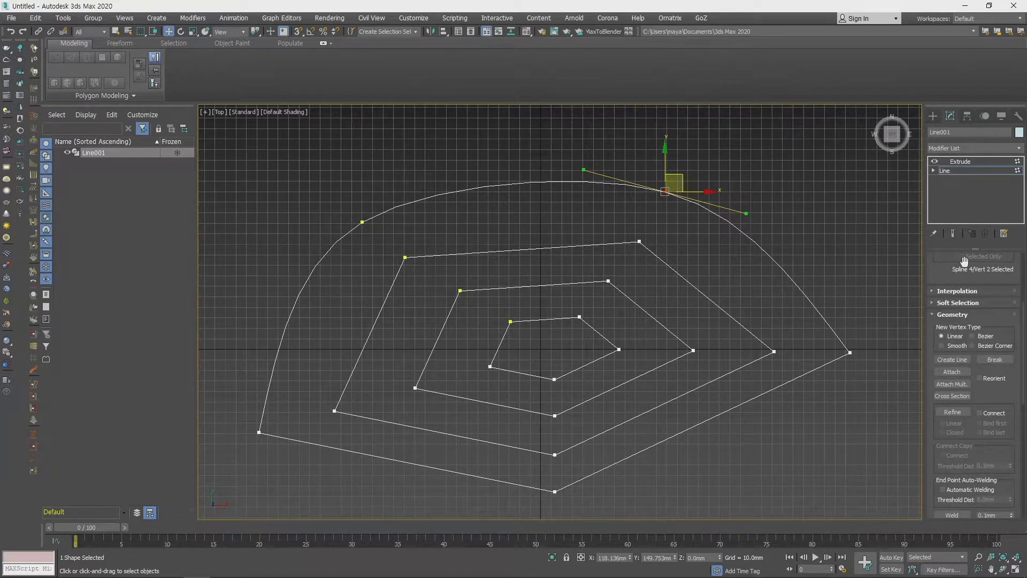
- Use Create Line to add an open five-point straight-segment spline around the right side of the outlines
mouse_move(948, 273)
mouse_down()
mouse_move(949, 427)
mouse_move(957, 276)
mouse_up()
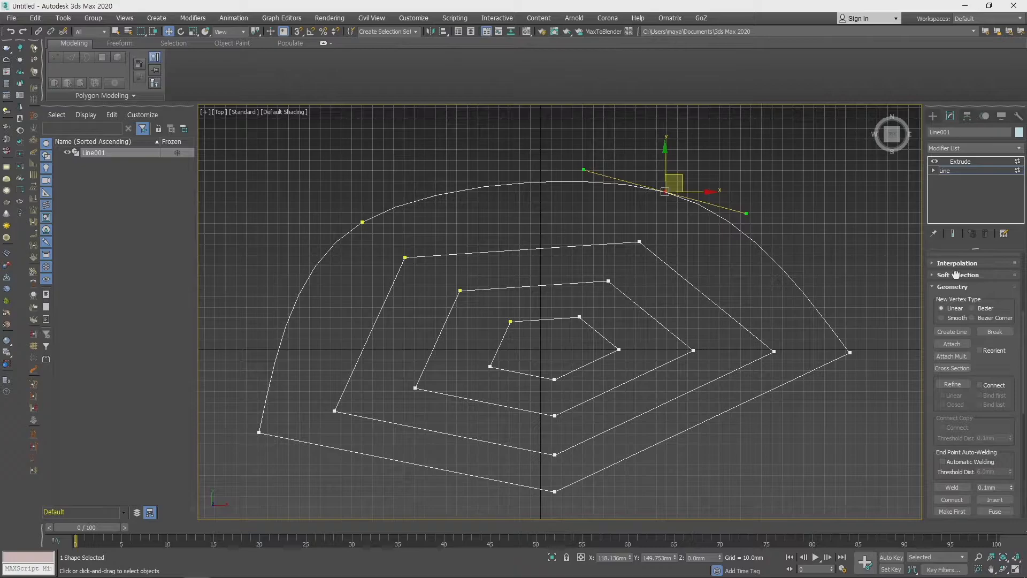
click(957, 333)
middle_drag(786, 289, 714, 294)
click(678, 176)
click(830, 272)
click(829, 400)
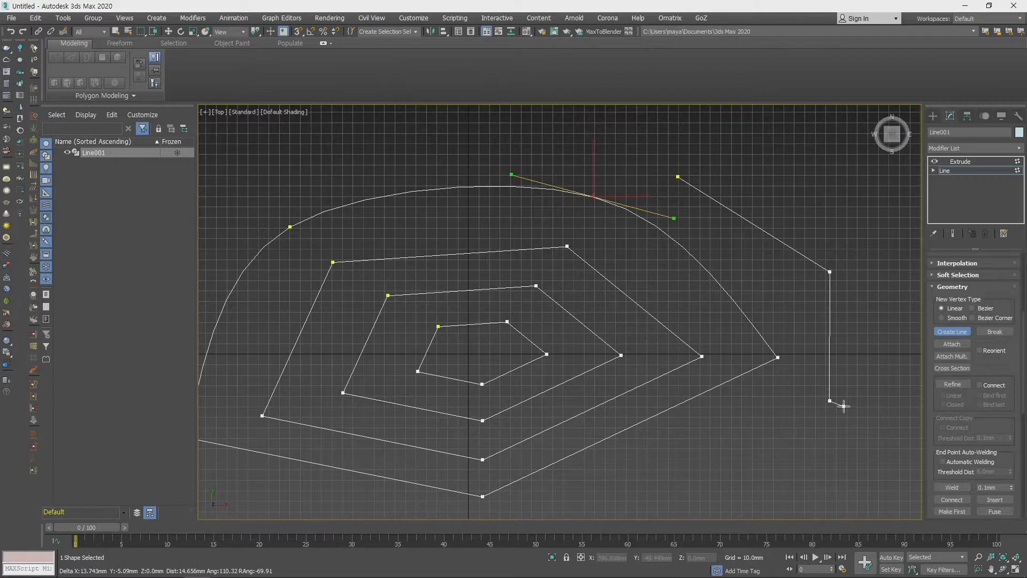
click(679, 491)
click(539, 506)
right_click(589, 439)
scroll(704, 444, down, 2)
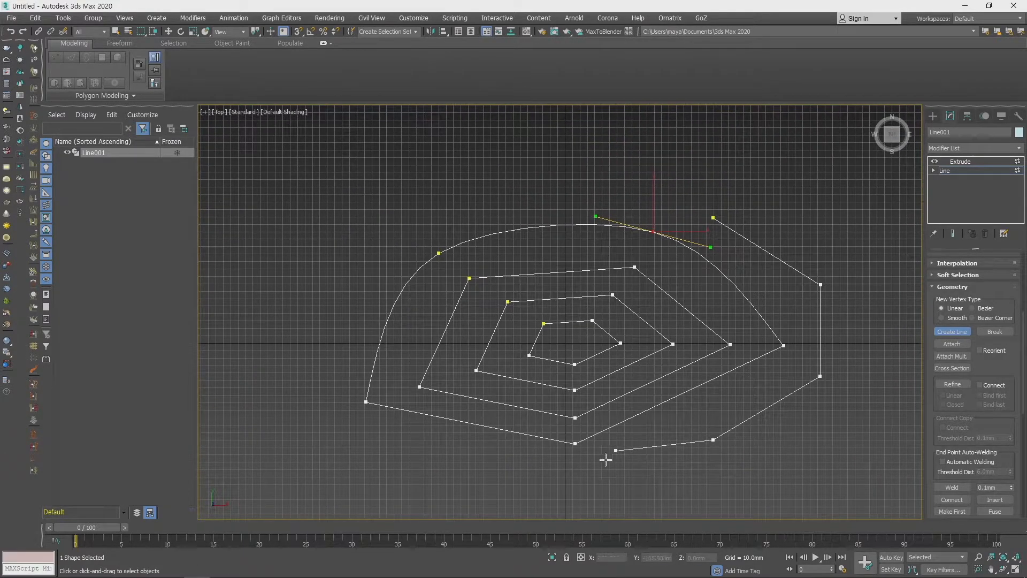
- Add a second open five-point spline around the left side, from below the outlines to above them
click(518, 490)
click(330, 428)
click(257, 264)
click(439, 161)
click(656, 138)
right_click(711, 147)
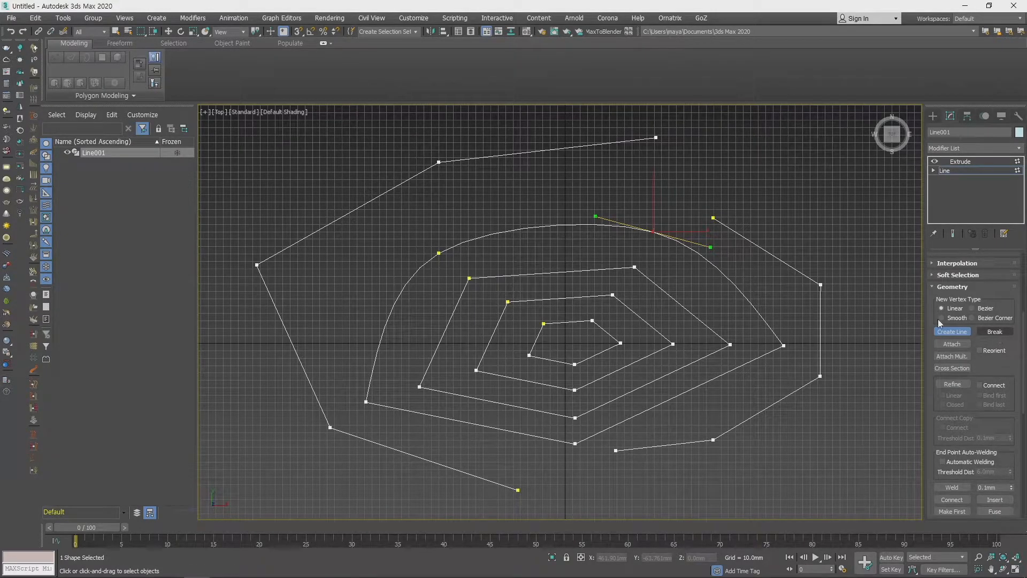
- Break the outermost outline's upper-right vertex and pull the two ends apart, placing the right end at about X 168 mm, Y 124 mm
key(w)
drag(664, 243, 664, 244)
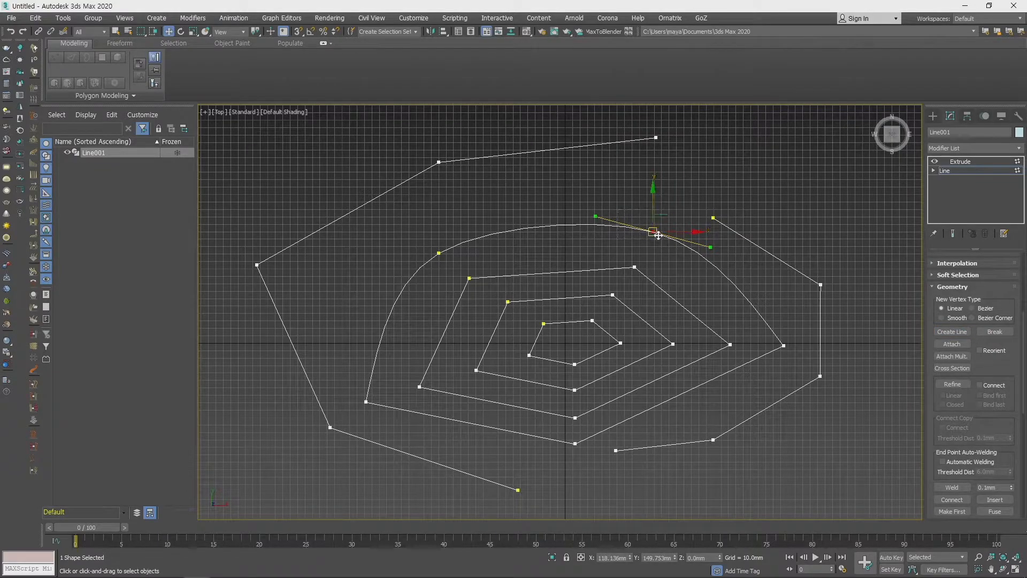
click(996, 332)
drag(652, 232, 590, 185)
click(653, 232)
drag(653, 232, 690, 251)
- Leave the sub-object level and remove the Extrude modifier from Line001
click(953, 346)
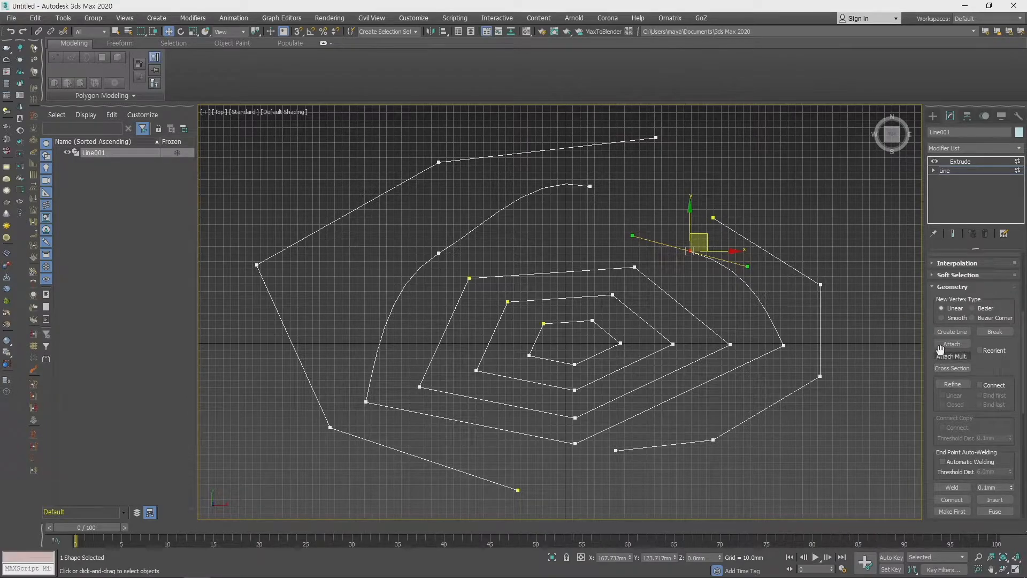
click(943, 348)
scroll(826, 411, down, 5)
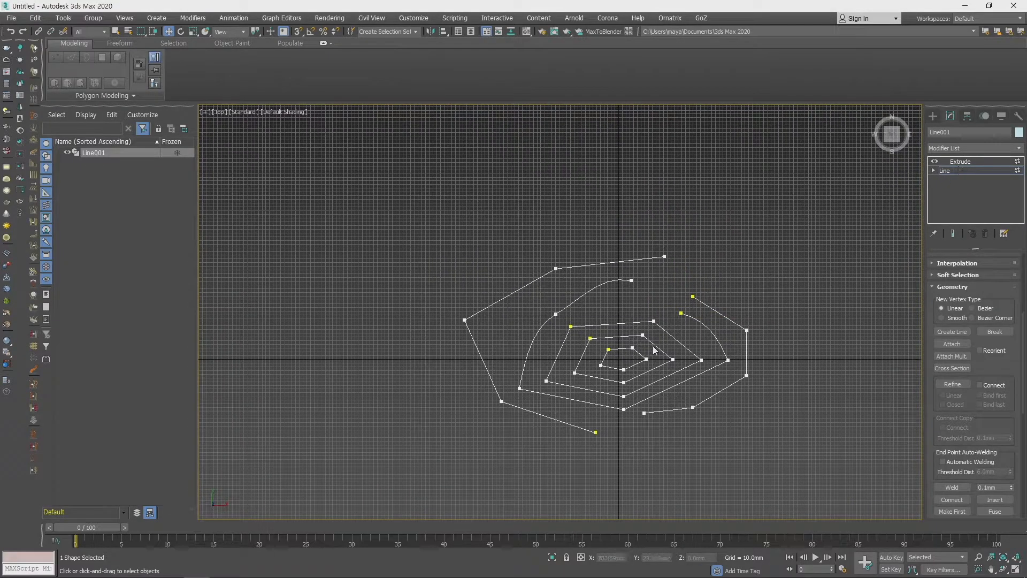
key(3)
key(3)
key(Up)
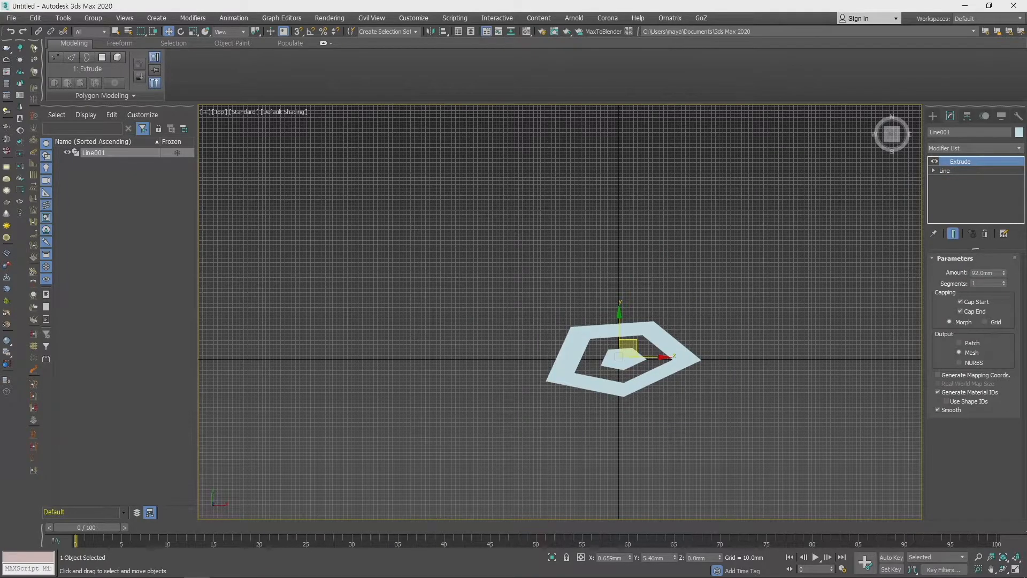
click(985, 234)
- Detach the largest closed pentagon spline from Line001 as Shape001 and leave the spline level
scroll(663, 289, up, 5)
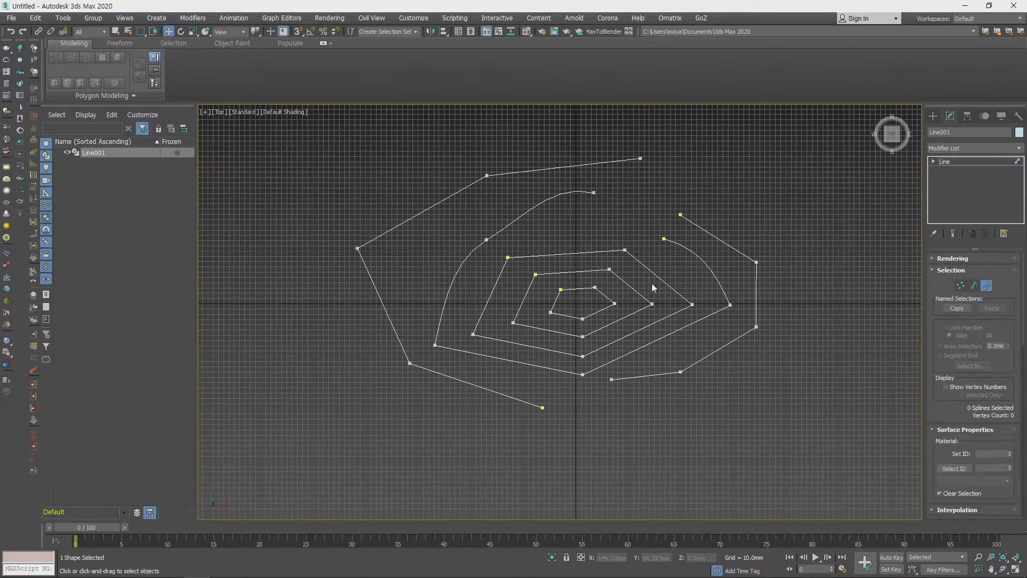
click(656, 275)
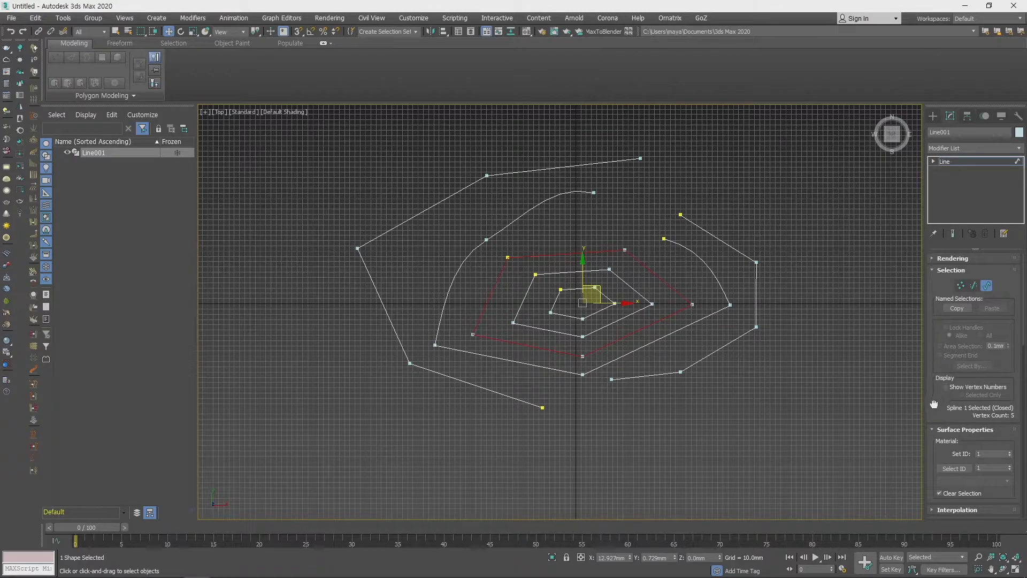
scroll(934, 402, down, 5)
scroll(986, 462, down, 5)
scroll(958, 477, down, 3)
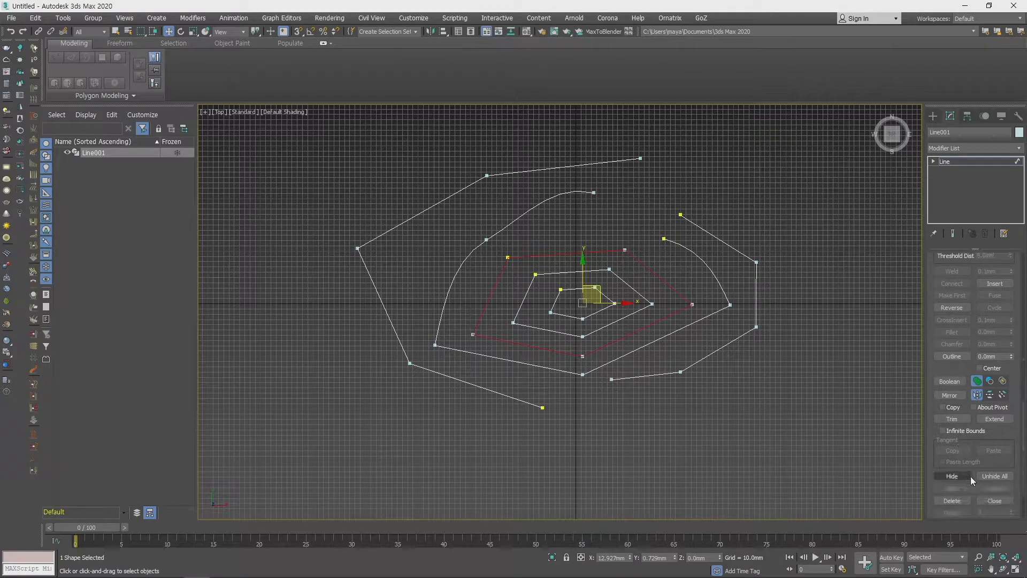
scroll(977, 484, down, 3)
click(951, 461)
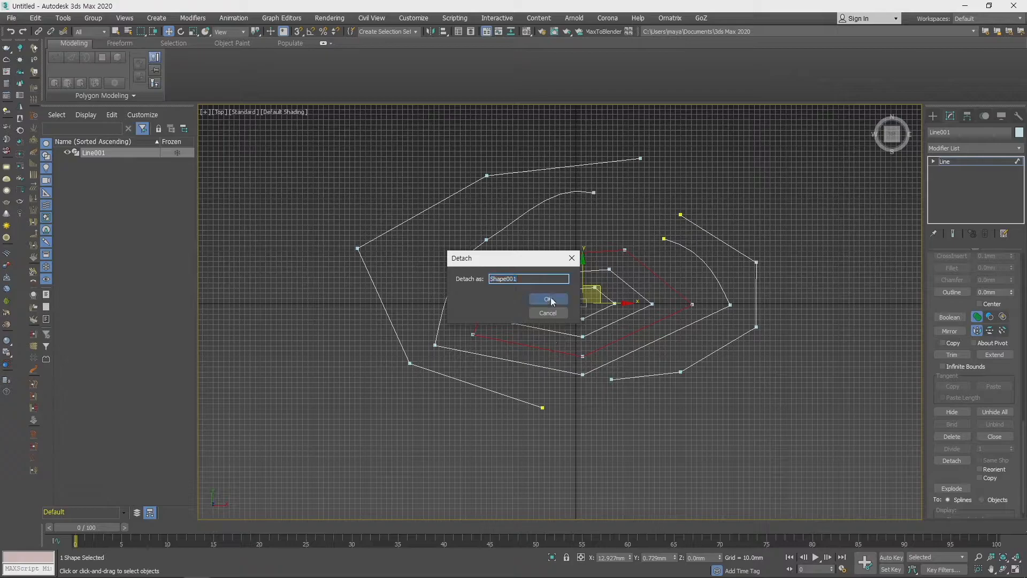
click(549, 298)
middle_drag(649, 275, 640, 284)
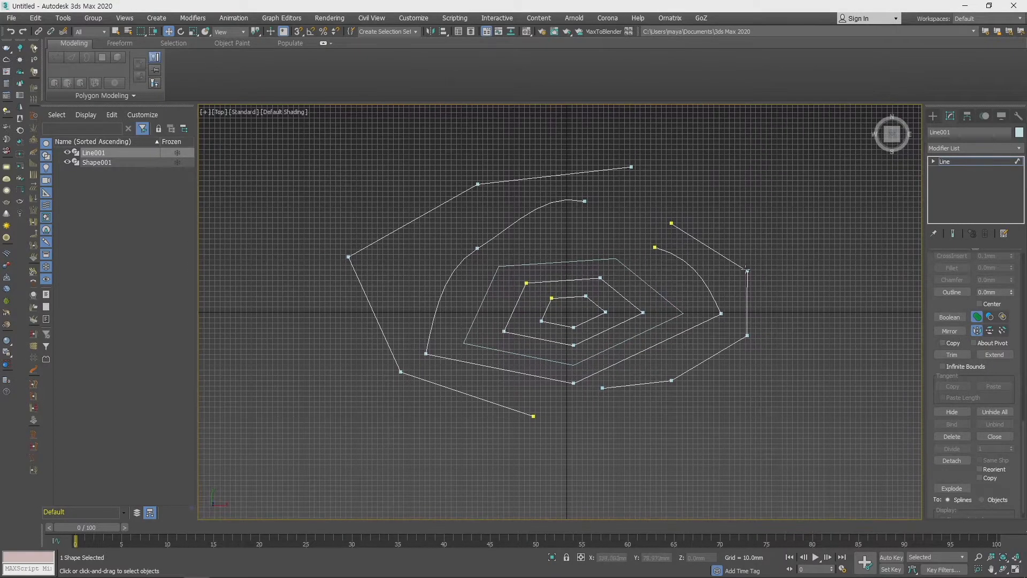
key(3)
- Try moving the detached pentagon to about X 360 mm, Y 215 mm, select each object in turn, and undo the move
click(648, 284)
drag(649, 284, 838, 175)
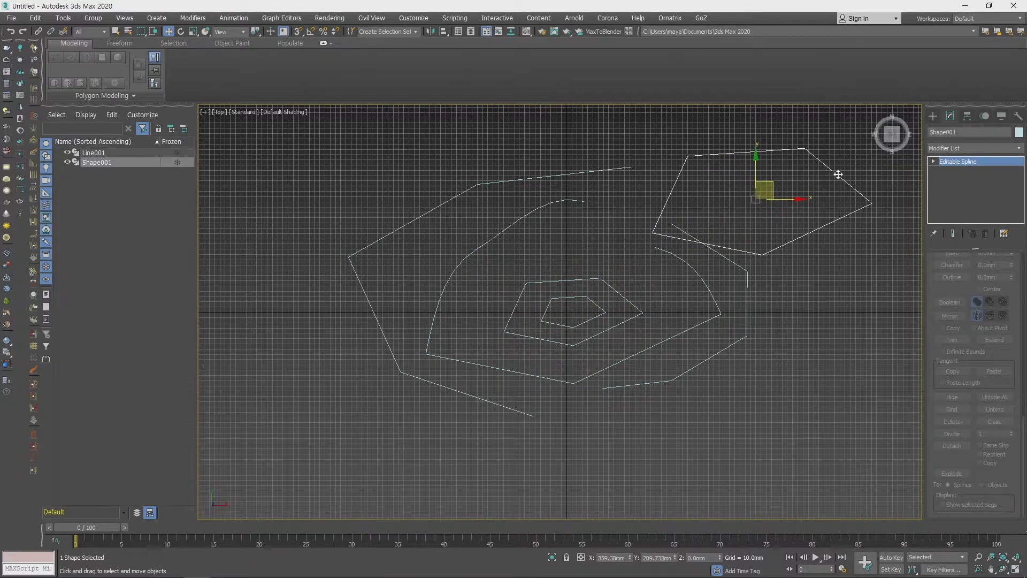
drag(693, 268, 668, 300)
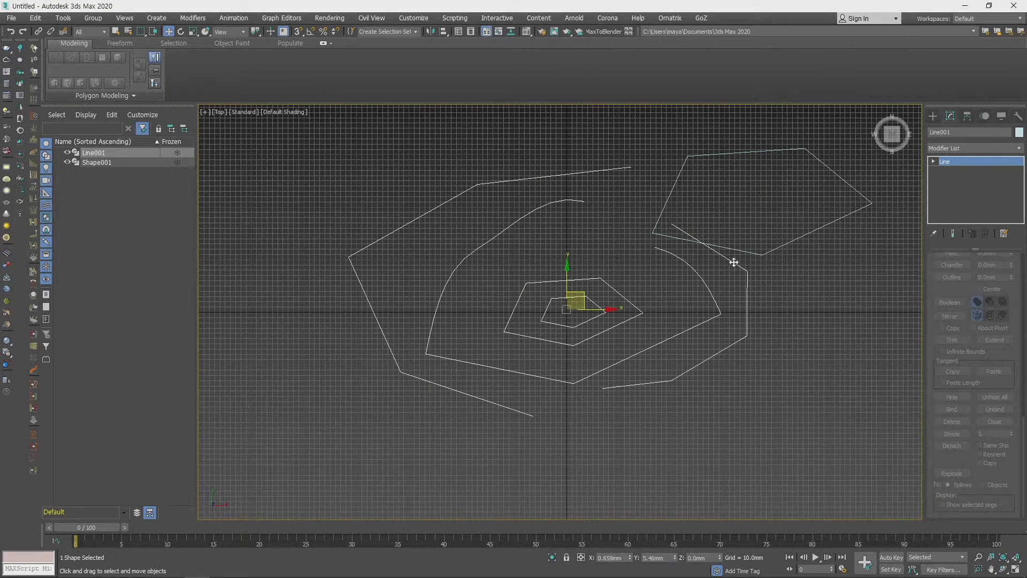
click(746, 257)
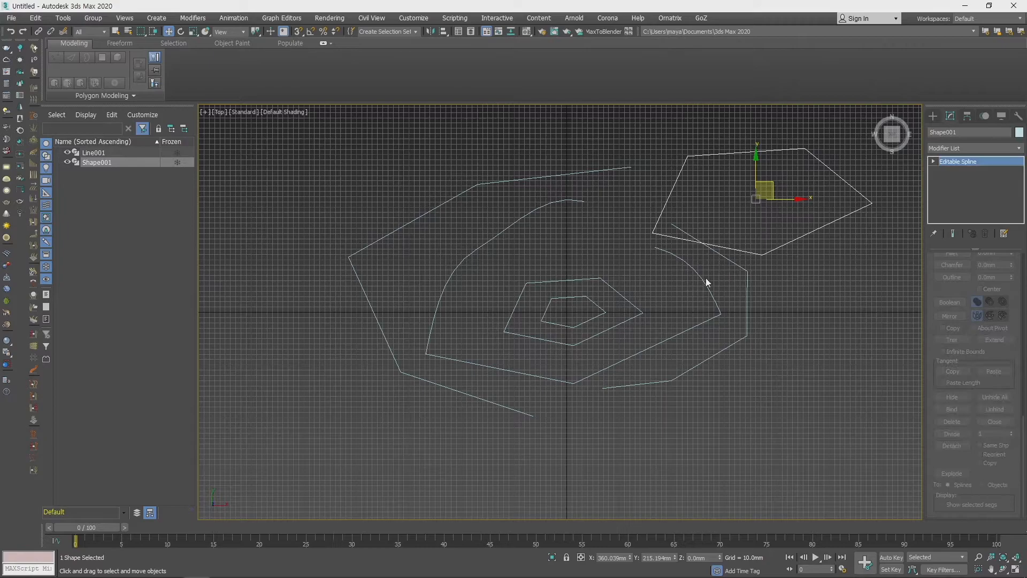
key(ctrl+z)
- Attach Shape001 back to Line001 and look through the Attach Multiple object list
click(703, 281)
scroll(963, 306, up, 5)
click(951, 306)
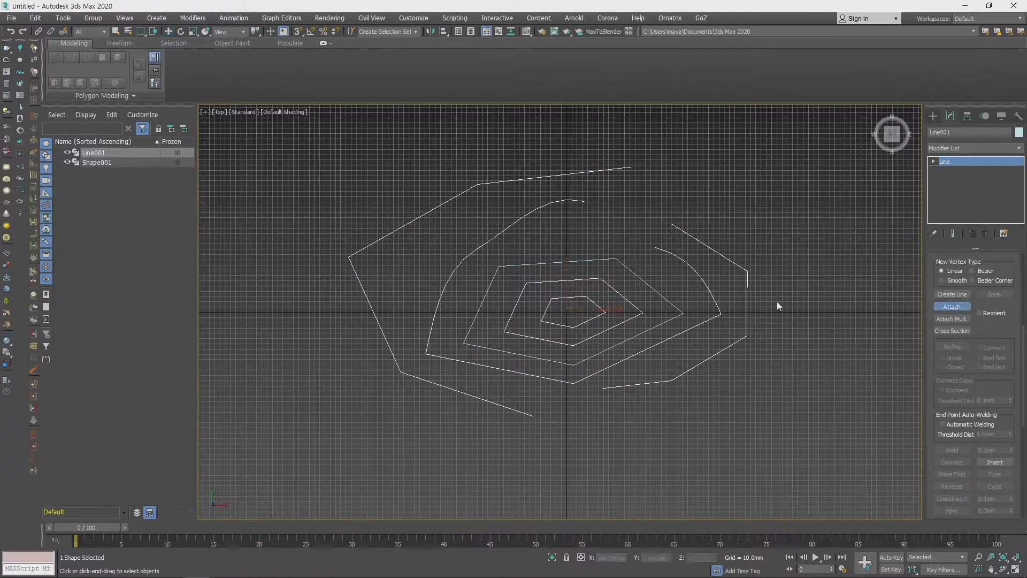
click(652, 291)
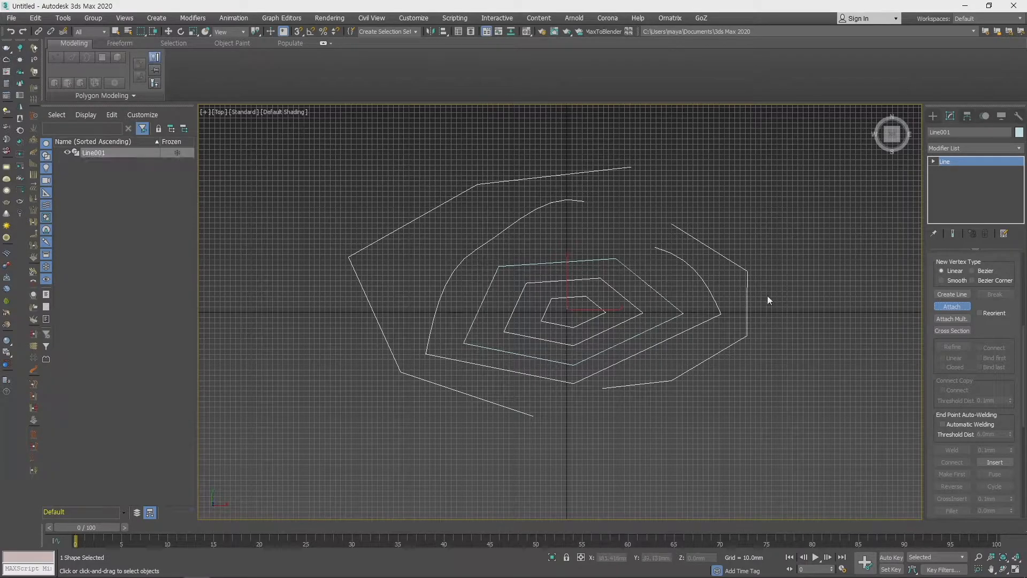
click(958, 319)
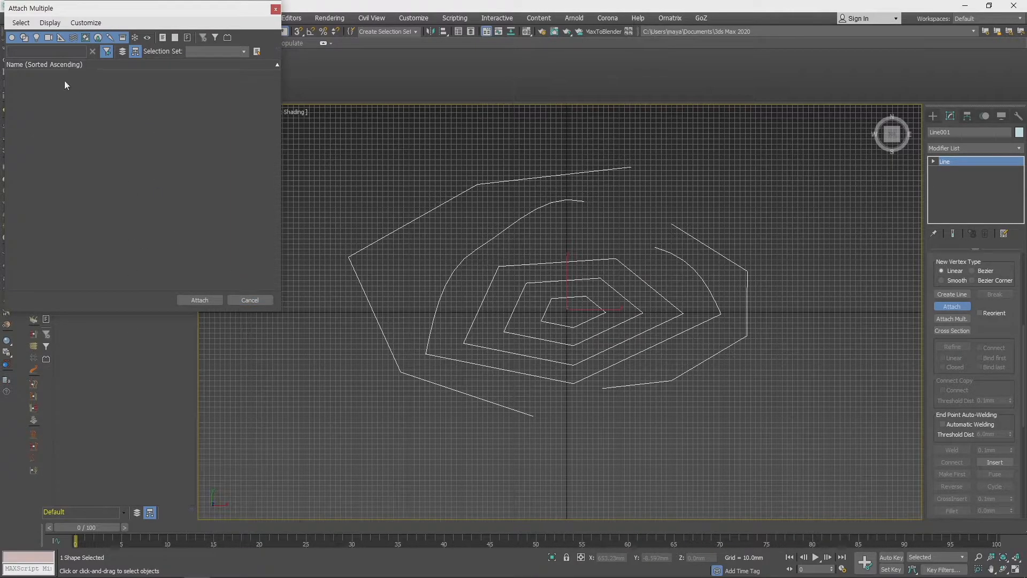
click(251, 300)
- Clone Line001 as four evenly spaced copies running diagonally up to the left, the first at about X -635 mm, Y 342 mm
scroll(545, 323, down, 4)
middle_drag(583, 329, 729, 387)
key(w)
shift+drag(715, 356, 548, 267)
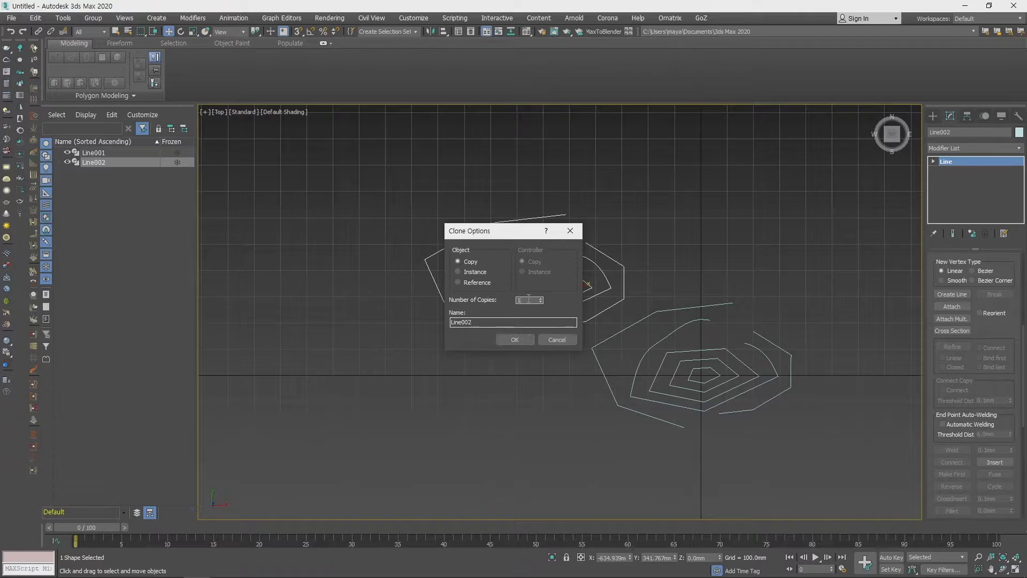
click(516, 339)
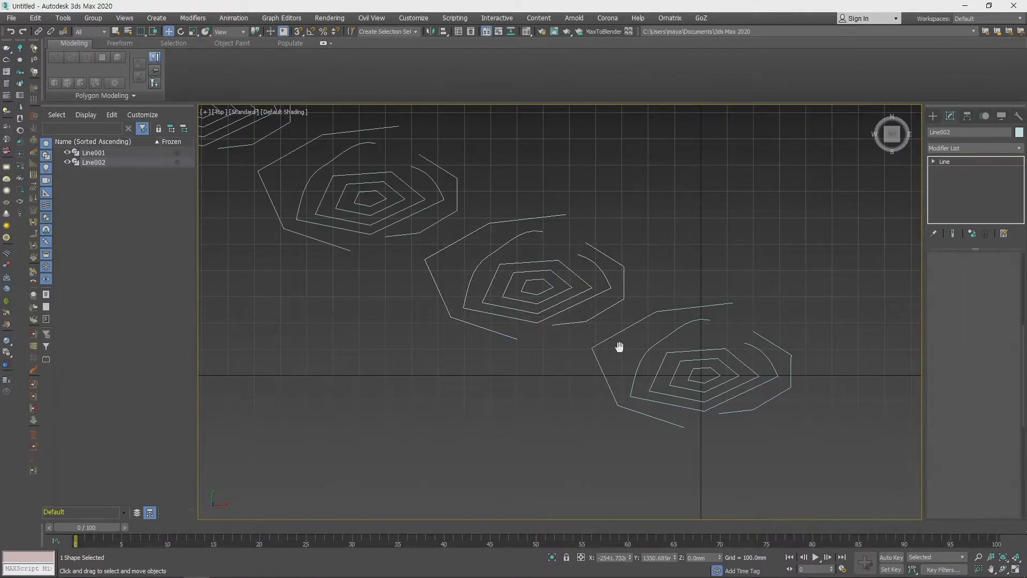
scroll(630, 389, down, 4)
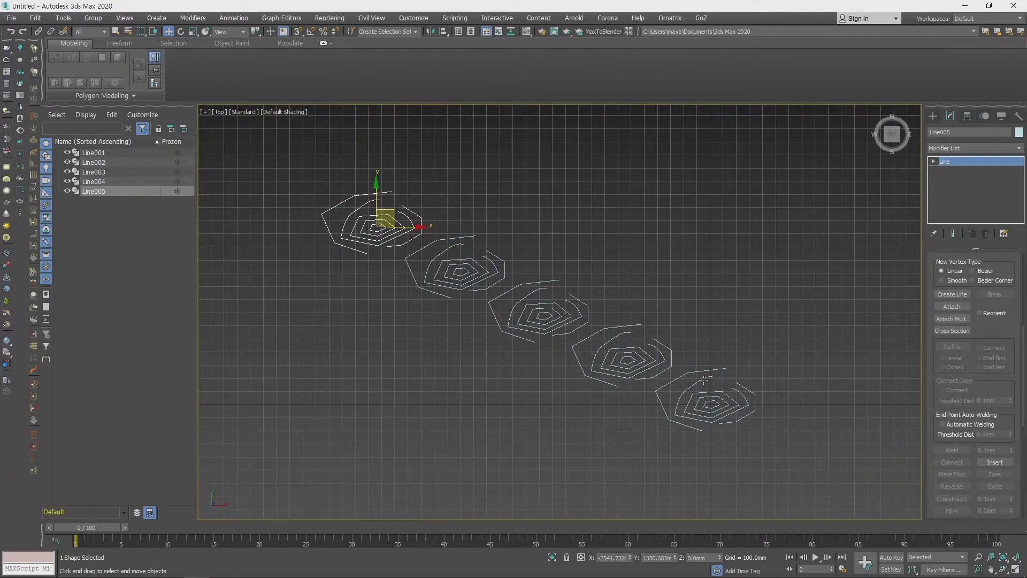
- Attach Line002, Line003, Line004 and Line005 to Line001 in one Attach Multiple operation
click(704, 378)
click(954, 319)
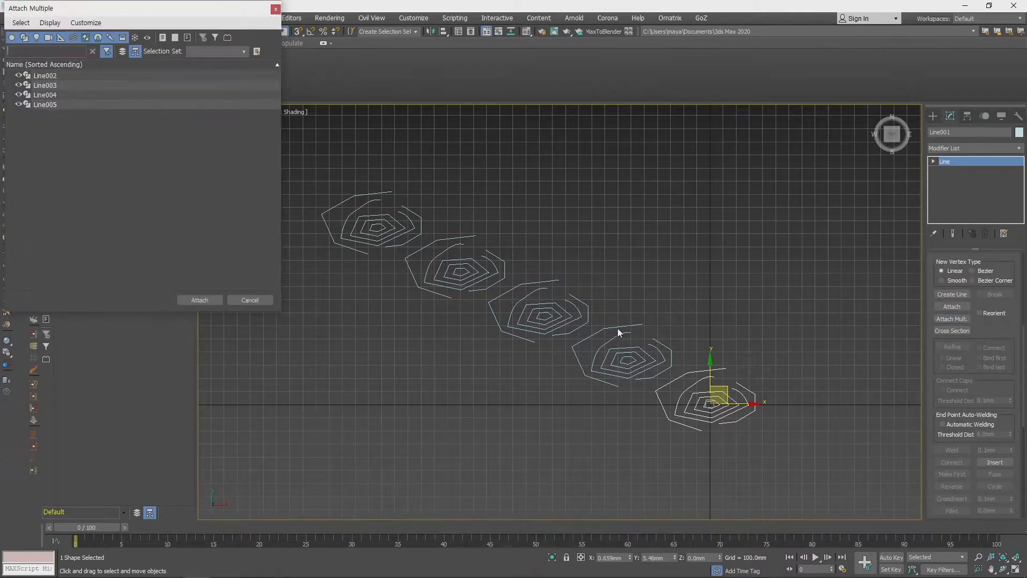
click(71, 76)
shift+click(80, 105)
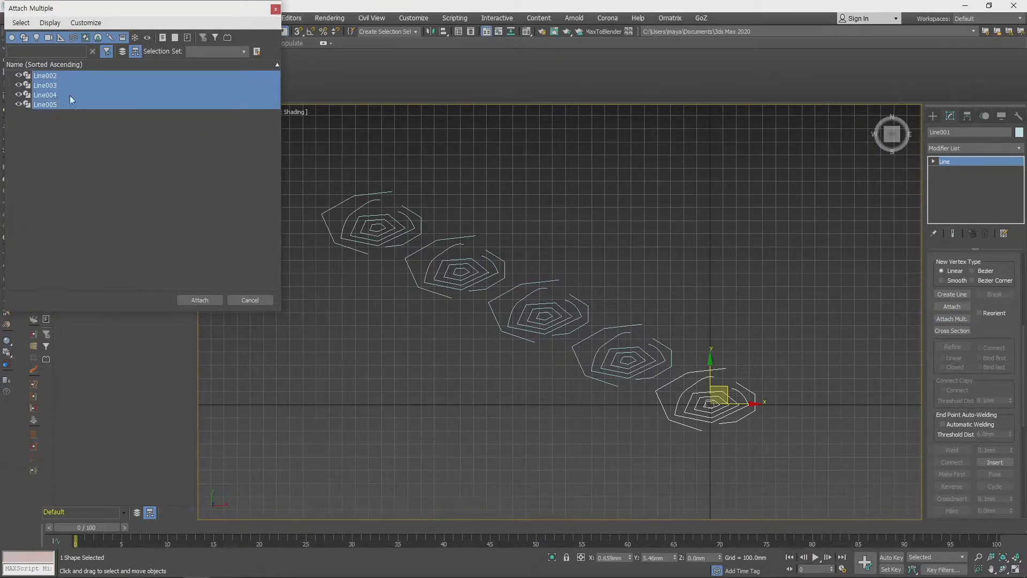
click(61, 77)
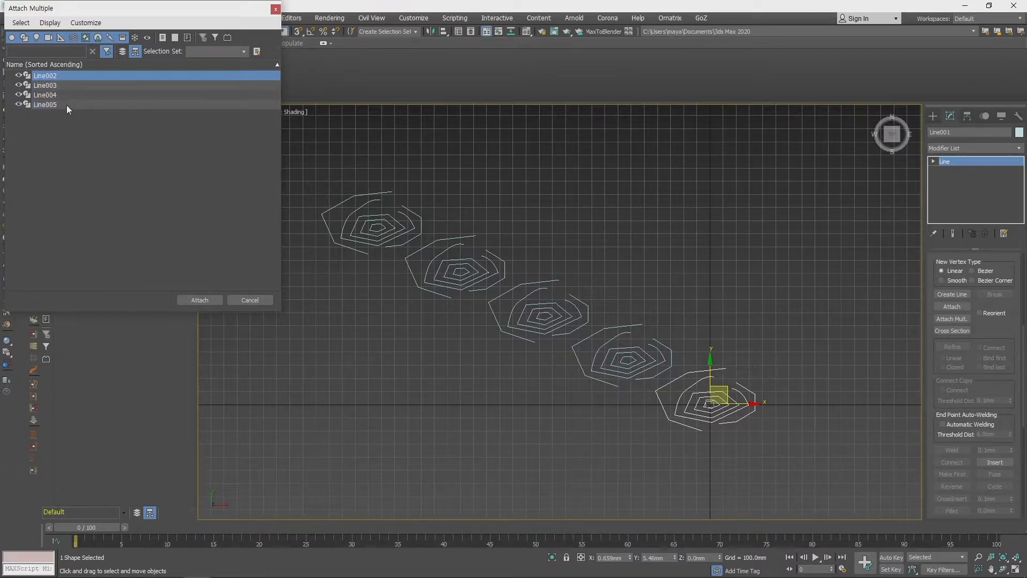
shift+click(67, 104)
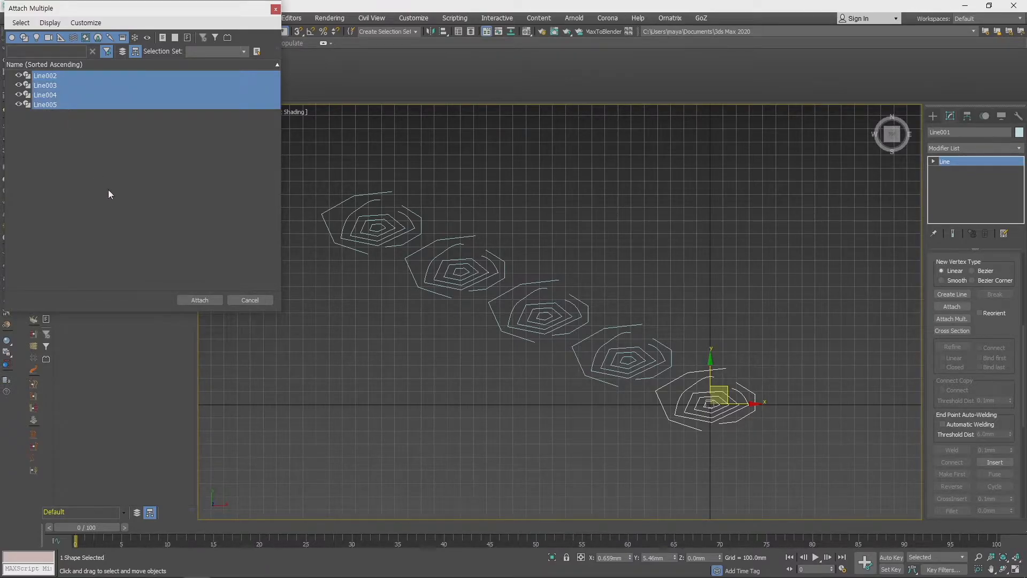
click(204, 302)
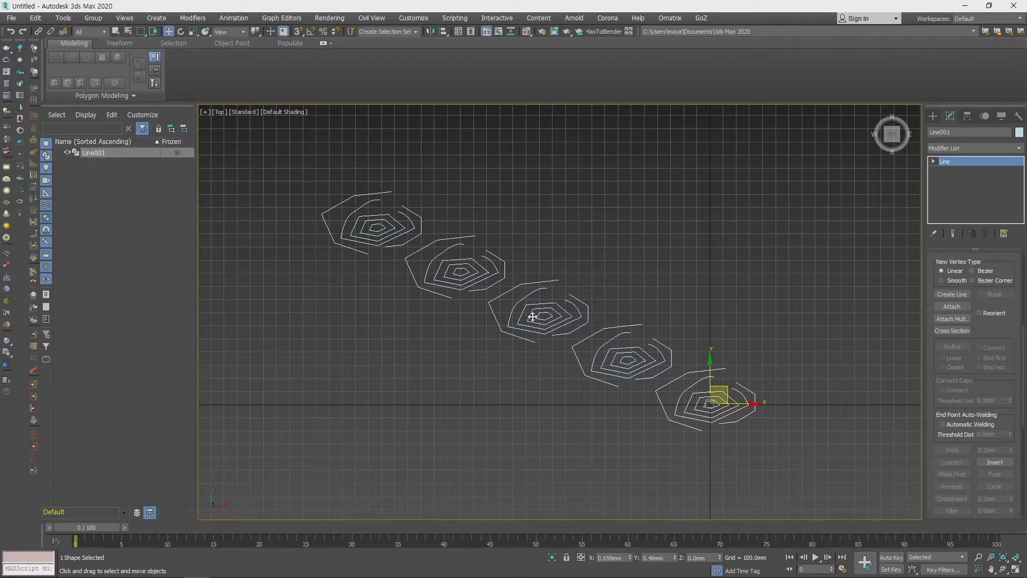
- Undo the multiple attachment and the cloning of the four copies
key(ctrl+z)
key(ctrl+z)
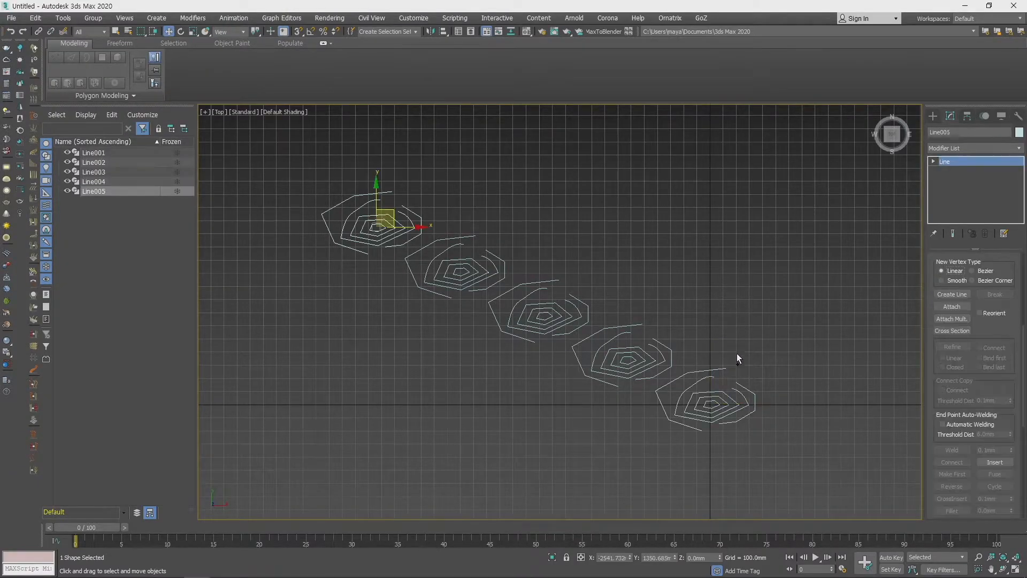
key(ctrl+z)
- Clone Line001 as one instance at about X -652 mm, Y 471 mm and try to attach the original to it
mouse_move(693, 408)
shift+mouse_down()
mouse_move(599, 339)
mouse_move(607, 347)
shift+mouse_up()
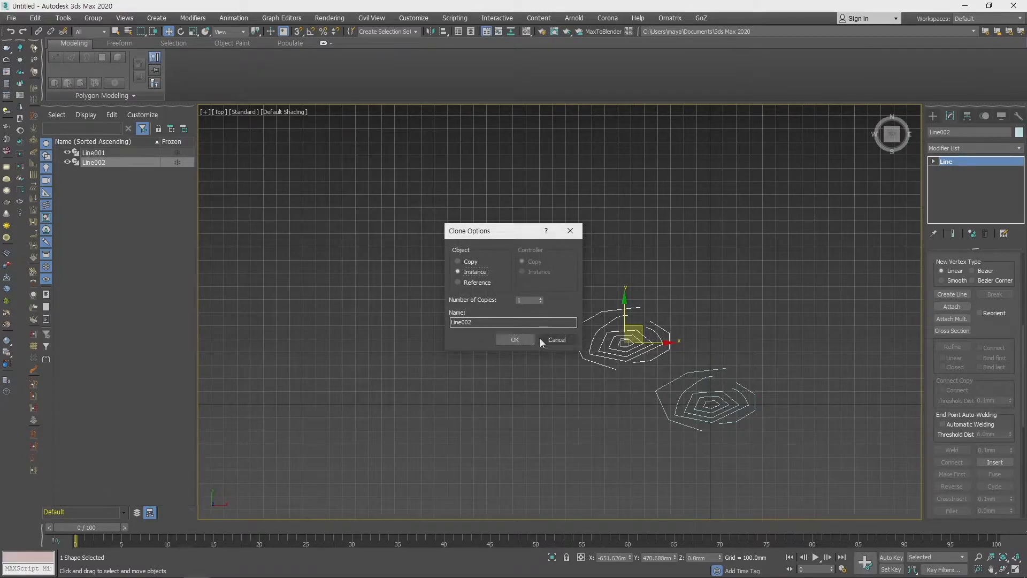
click(520, 339)
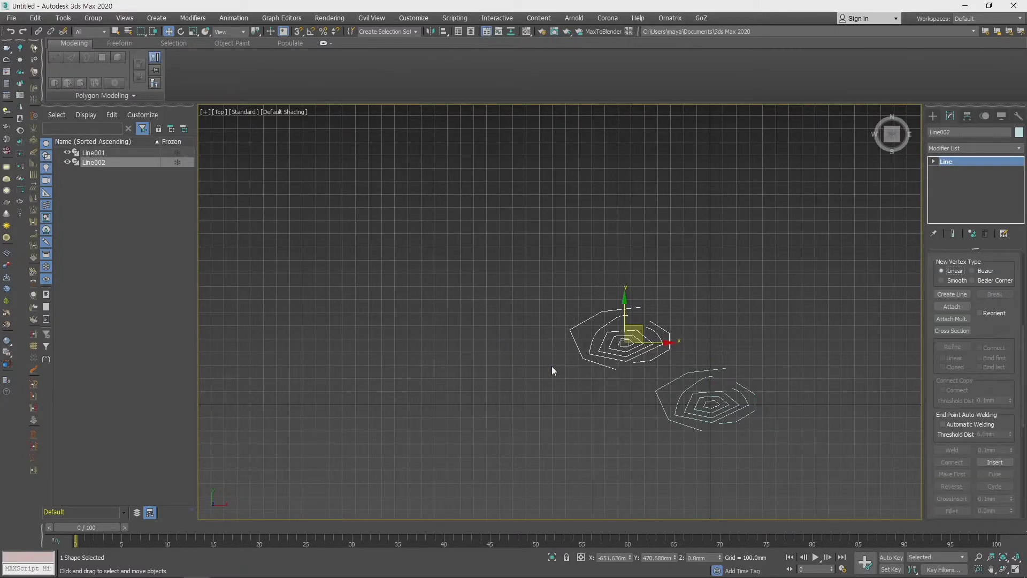
click(950, 307)
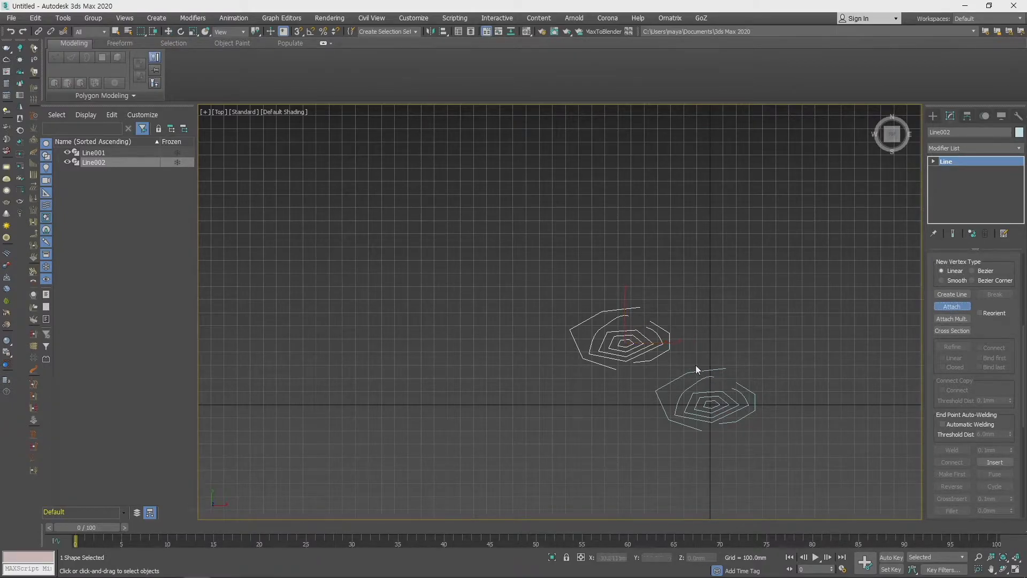
click(705, 396)
right_click(752, 342)
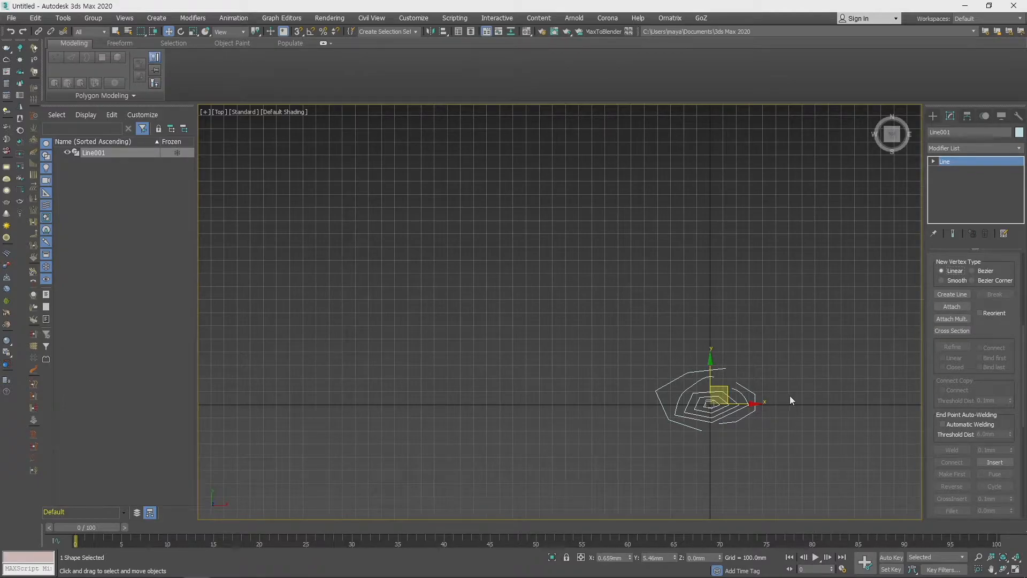
scroll(794, 382, up, 3)
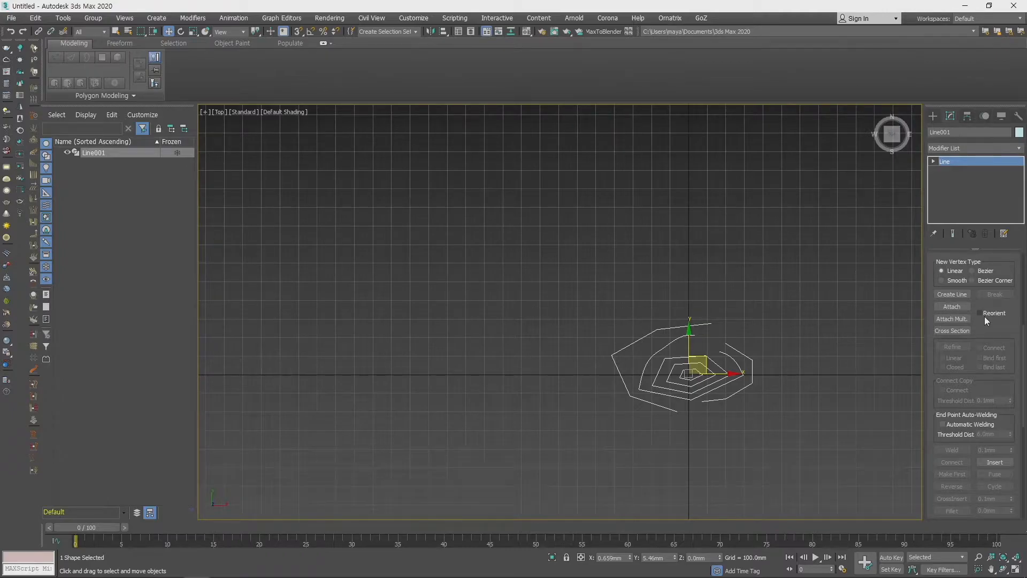
- Copy all splines of Line001 straight up in the Front view, forming a second set above the originals
middle_drag(810, 355, 817, 353)
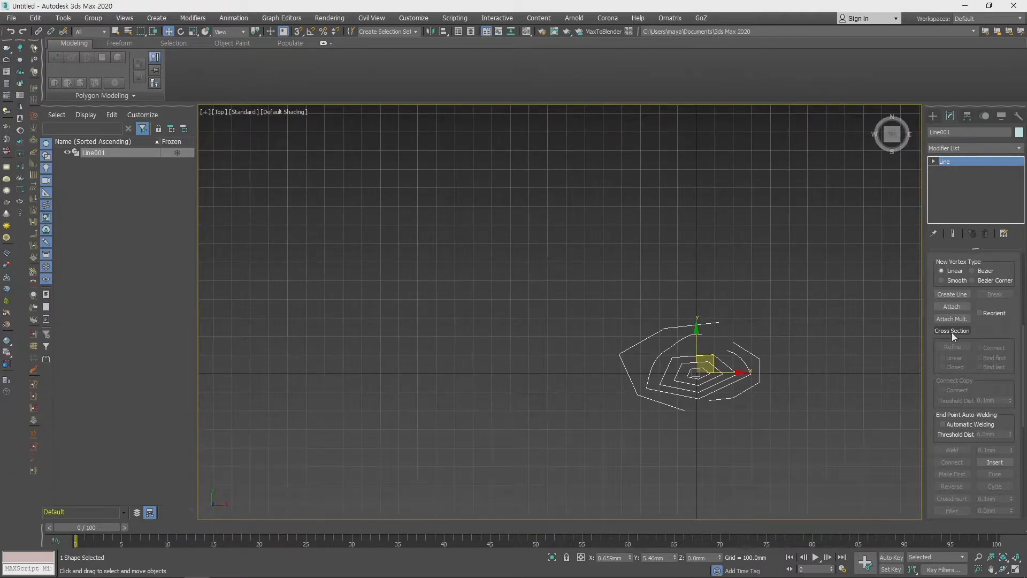
middle_drag(804, 333, 727, 358)
key(f)
scroll(612, 351, down, 6)
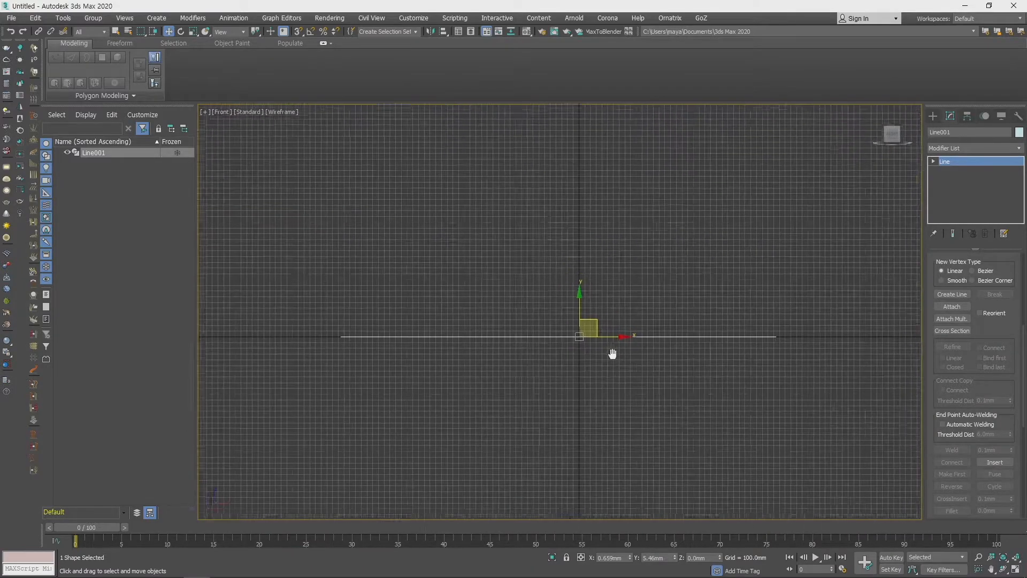
key(1)
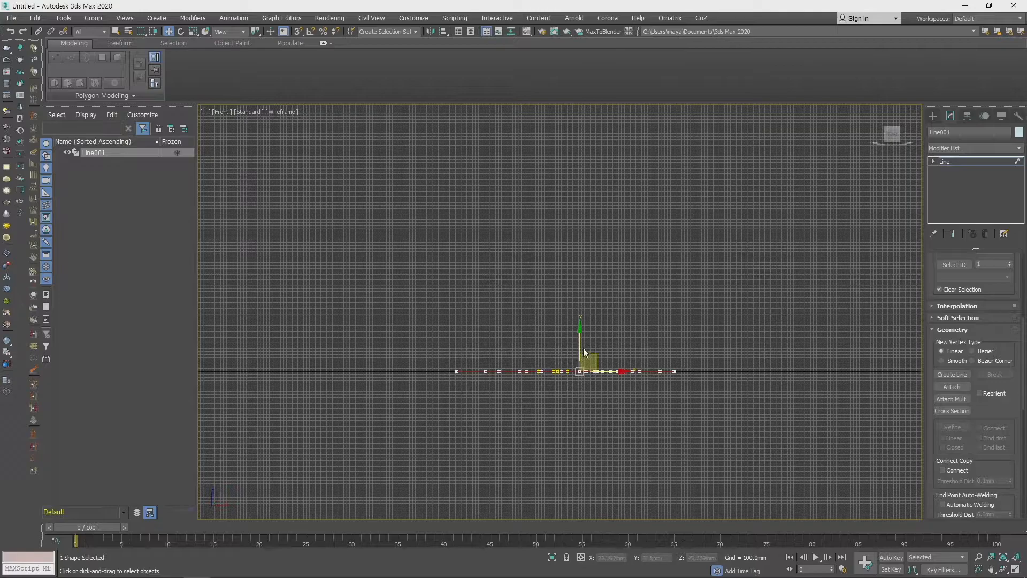
shift+drag(580, 340, 572, 282)
middle_drag(697, 376, 813, 339)
key(p)
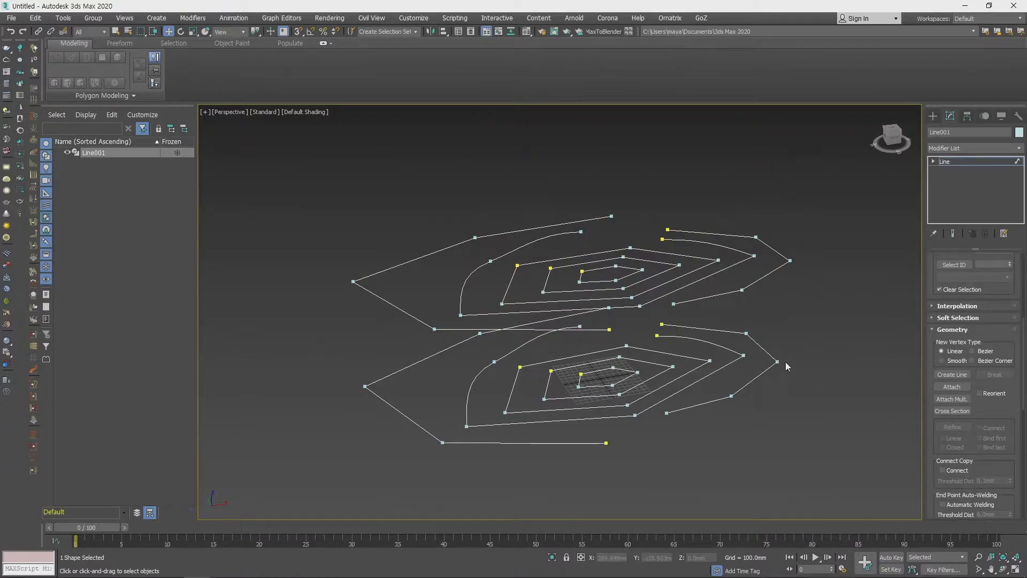
- Use Cross Section to join the outer outline's open splines on the upper level to their counterparts below, on both sides
mouse_move(778, 360)
alt+middle_down()
mouse_move(779, 329)
mouse_move(776, 362)
mouse_move(775, 339)
mouse_move(788, 348)
alt+middle_up()
click(963, 411)
click(768, 267)
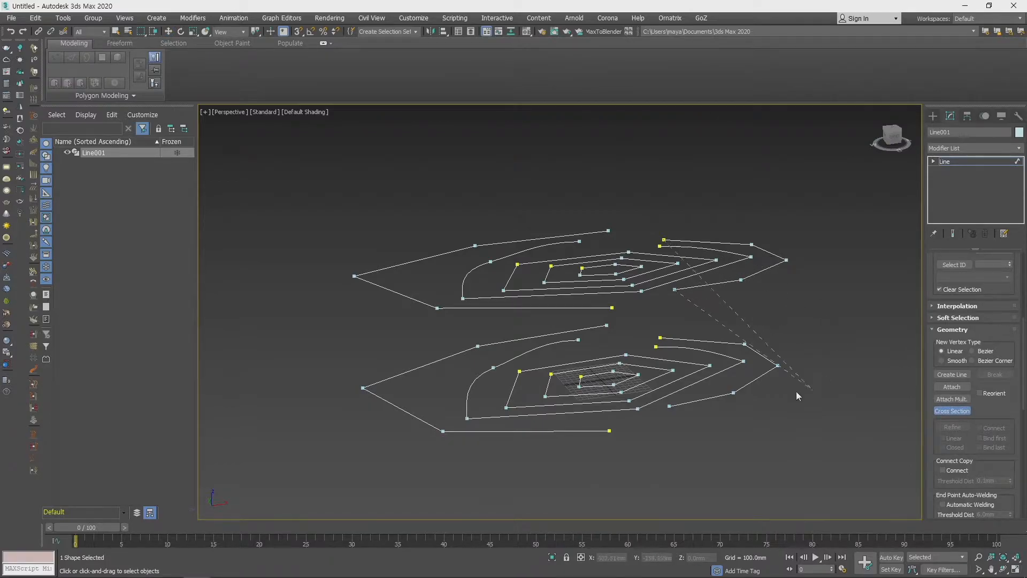
click(773, 372)
alt+middle_drag(808, 345, 791, 385)
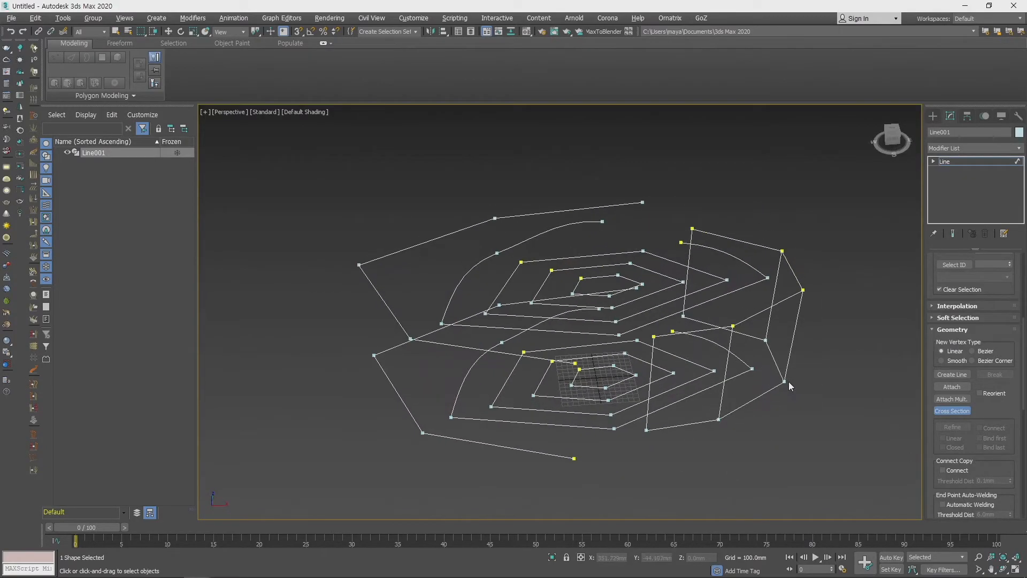
click(394, 316)
click(399, 394)
alt+middle_drag(717, 429, 761, 381)
right_click(834, 320)
- Apply a Surface modifier to the cross-sectioned splines and turn on Flip Normals
middle_drag(817, 348, 765, 352)
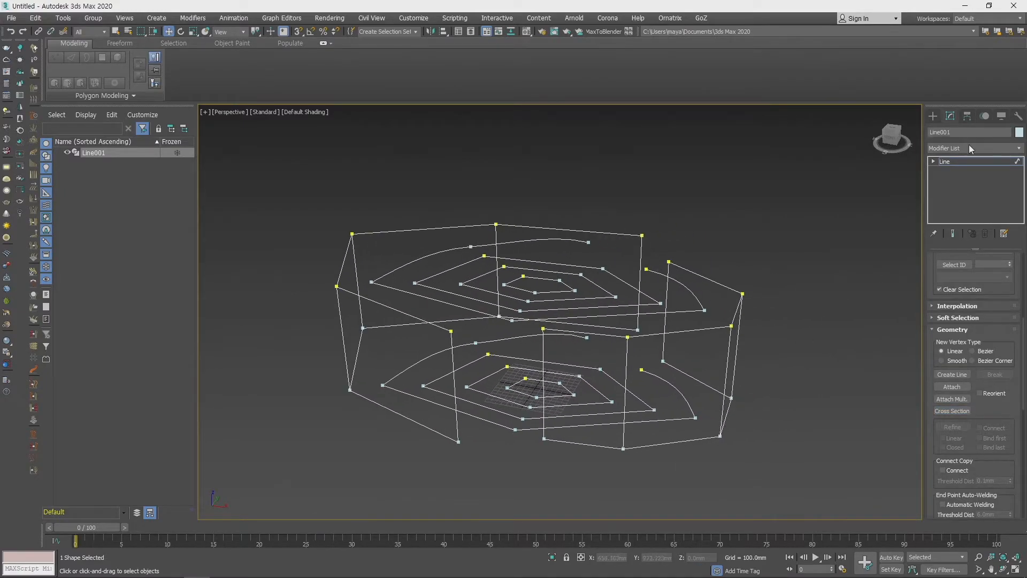
click(971, 149)
click(973, 144)
click(967, 146)
key(s)
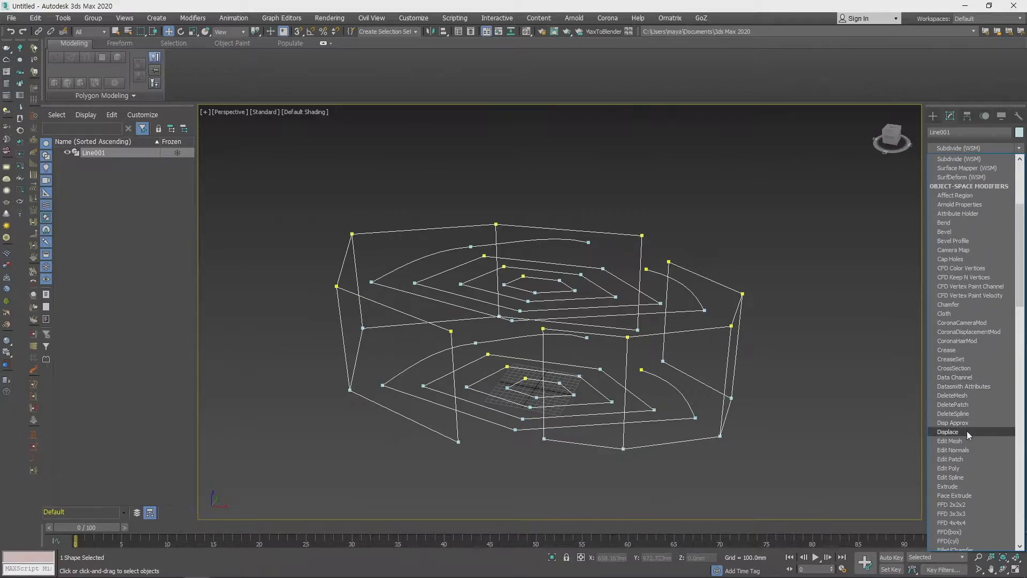
key(s)
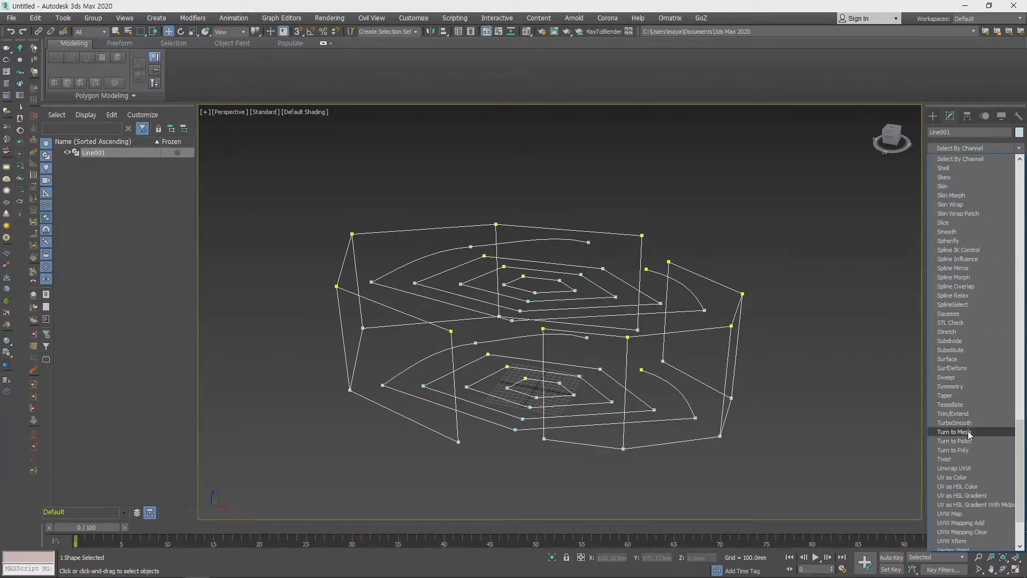
click(957, 359)
alt+middle_drag(775, 362, 755, 378)
click(954, 296)
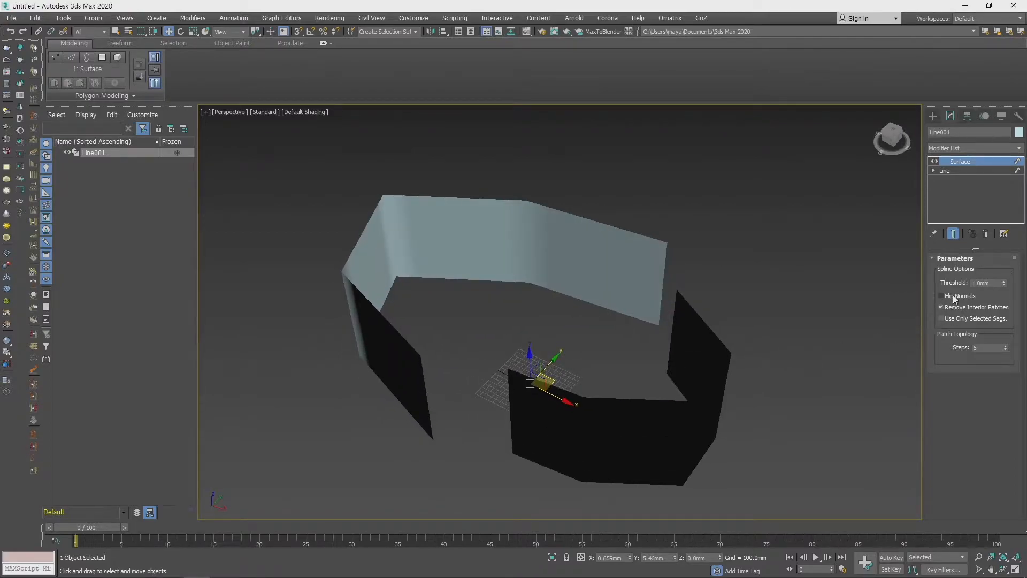
mouse_move(798, 331)
alt+middle_down()
mouse_move(740, 319)
mouse_move(782, 327)
mouse_move(706, 340)
mouse_move(730, 321)
mouse_move(781, 342)
alt+middle_up()
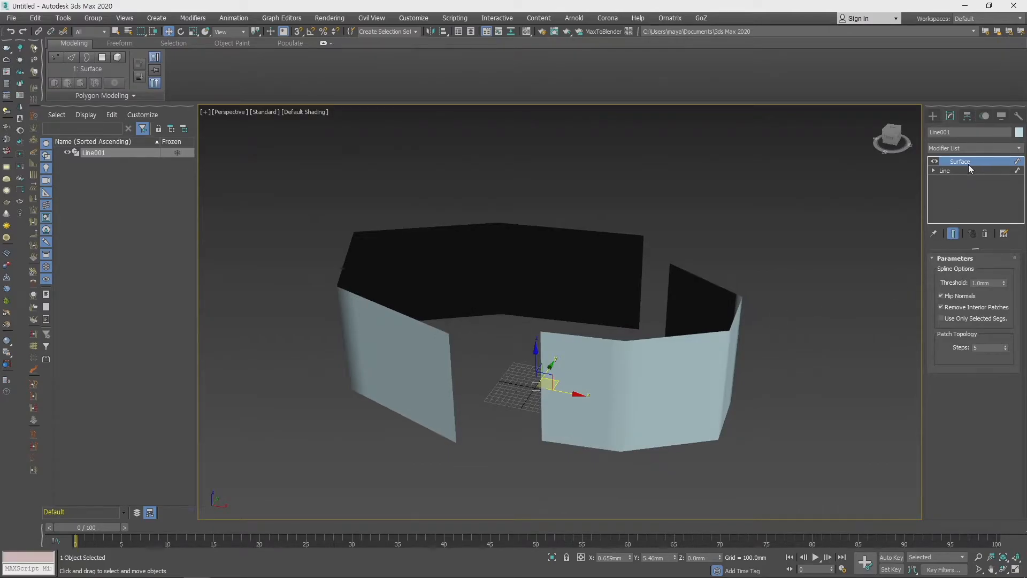
- Remove the Surface modifier and undo the cross sections and the raised spline copy
click(985, 234)
middle_drag(804, 304, 784, 292)
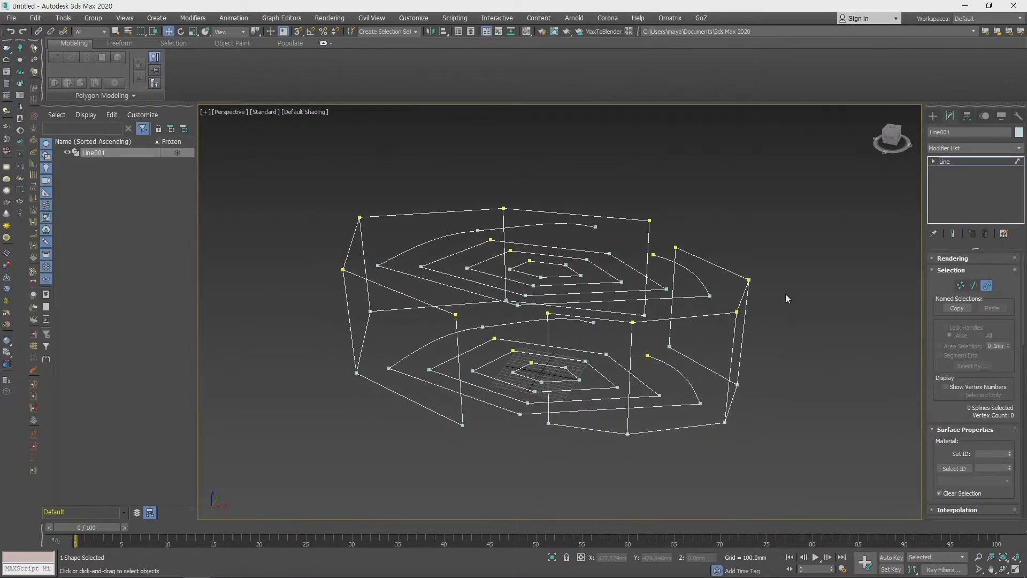
click(987, 286)
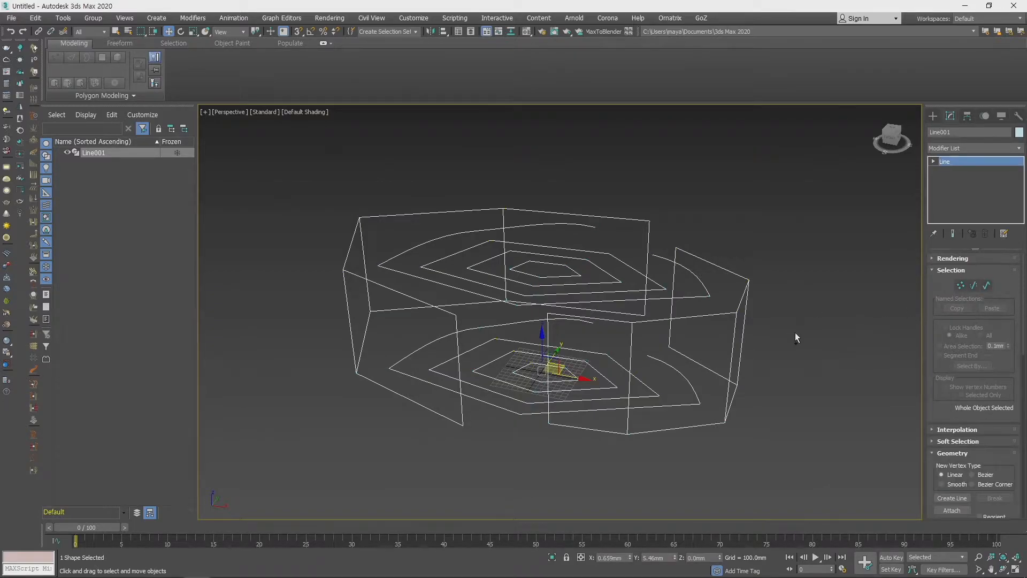
key(ctrl+z)
key(ctrl+z)
key(ctrl+z)
key(ctrl+z)
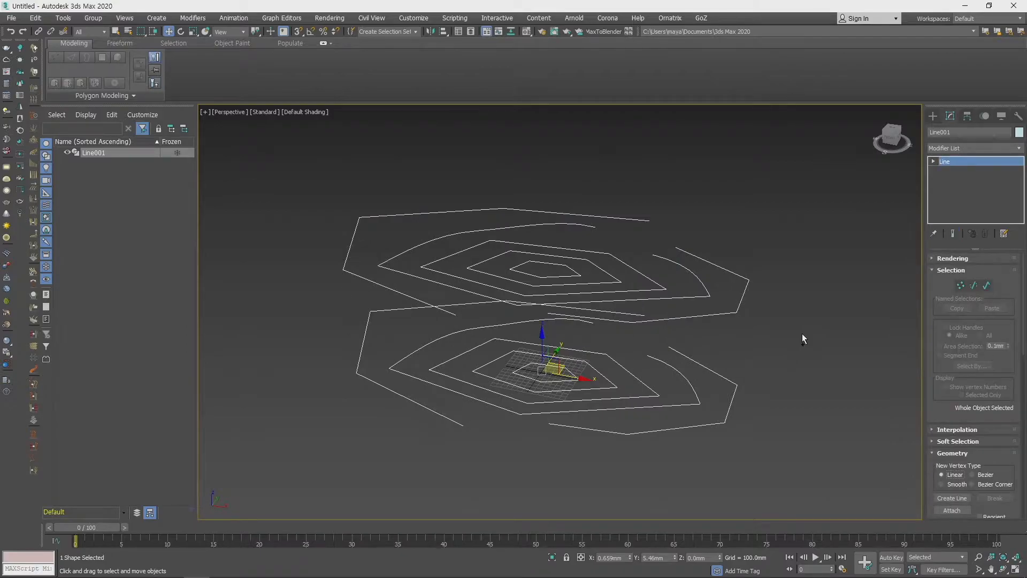
key(ctrl+z)
middle_drag(753, 338, 758, 306)
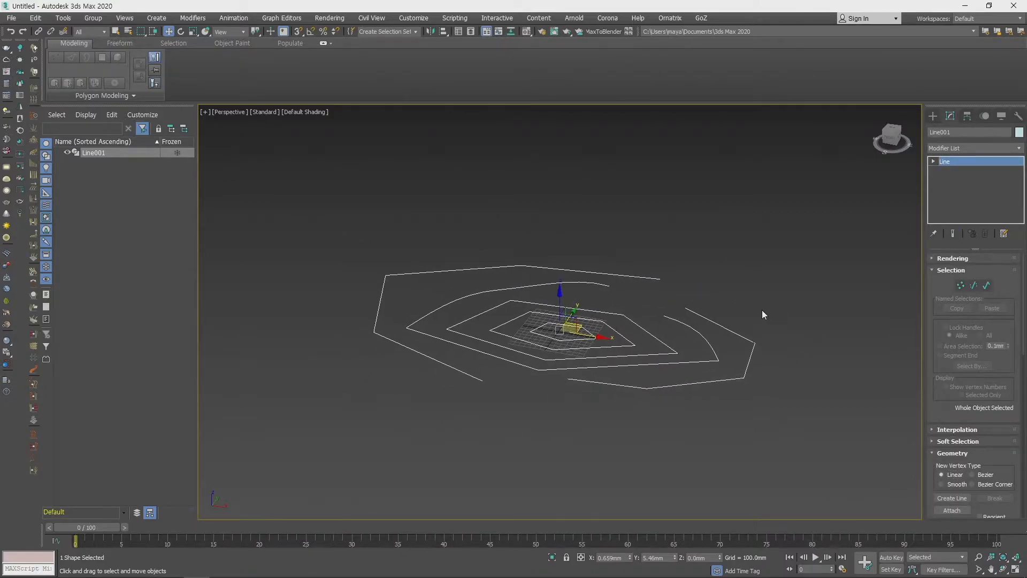
- Examine which Geometry tools are available at the vertex and spline sub-object levels of Line001
drag(958, 396, 958, 220)
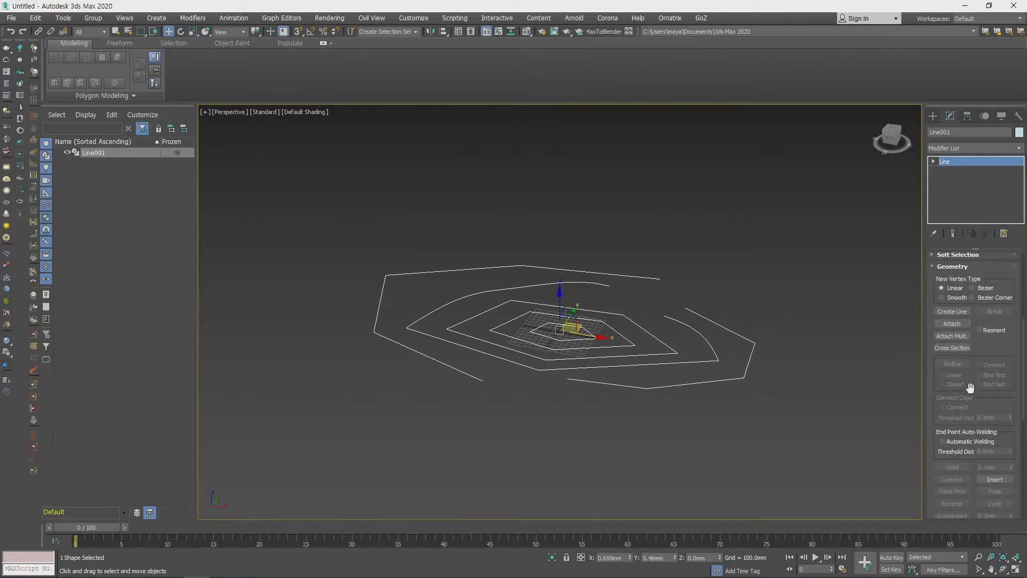
key(1)
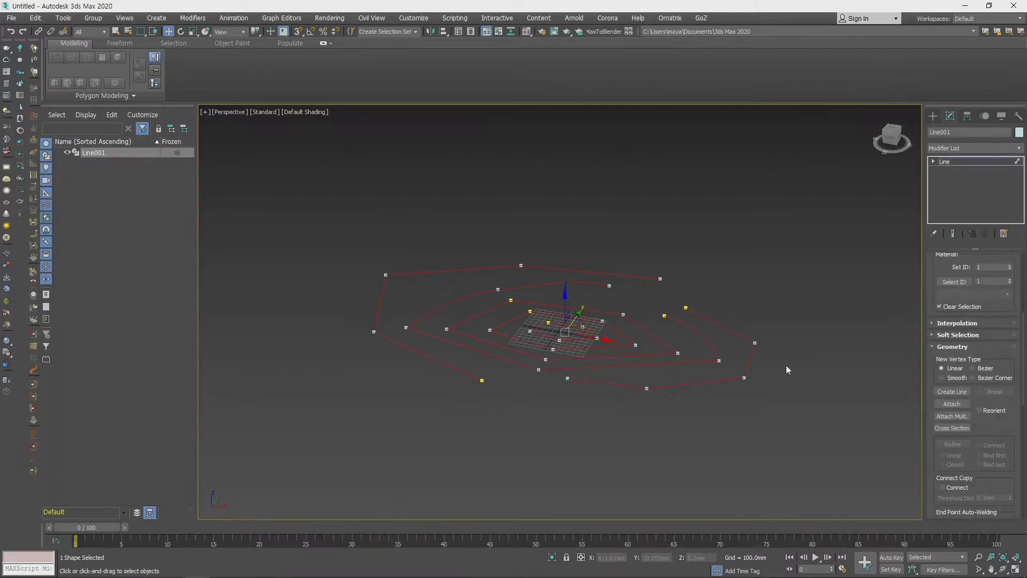
middle_drag(790, 365, 776, 356)
key(1)
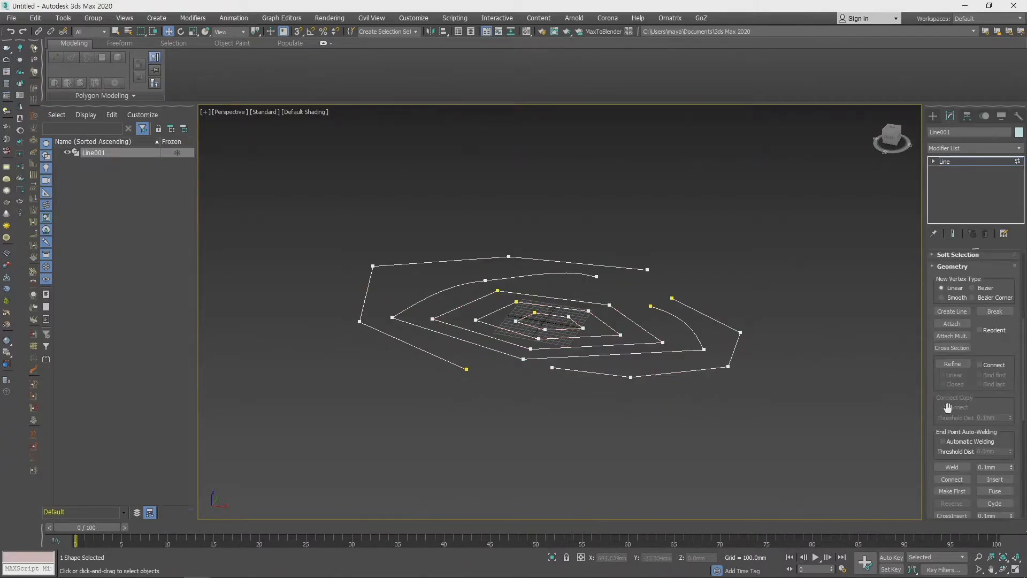
scroll(968, 407, down, 3)
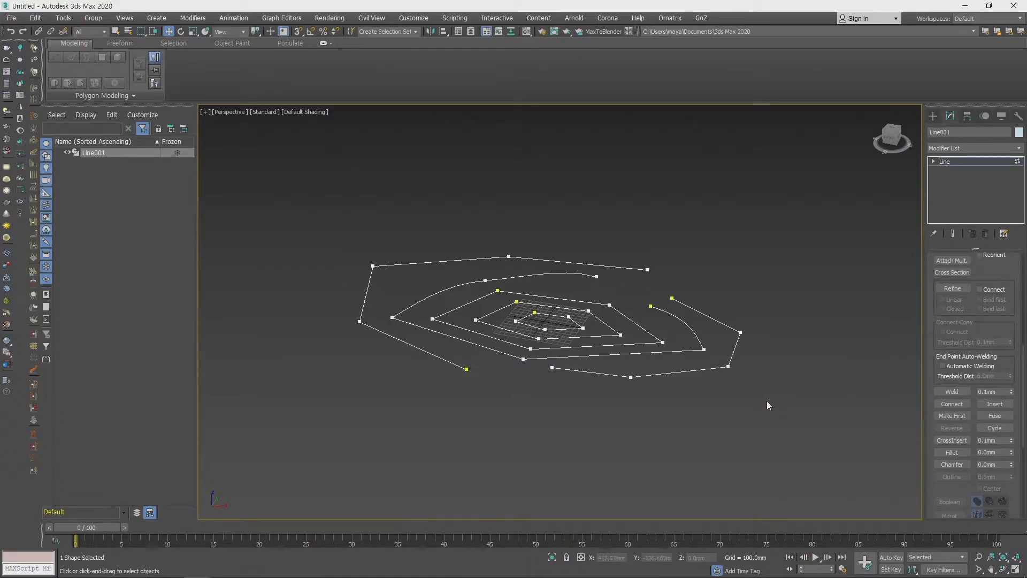
key(3)
key(ctrl+a)
scroll(1000, 322, down, 1)
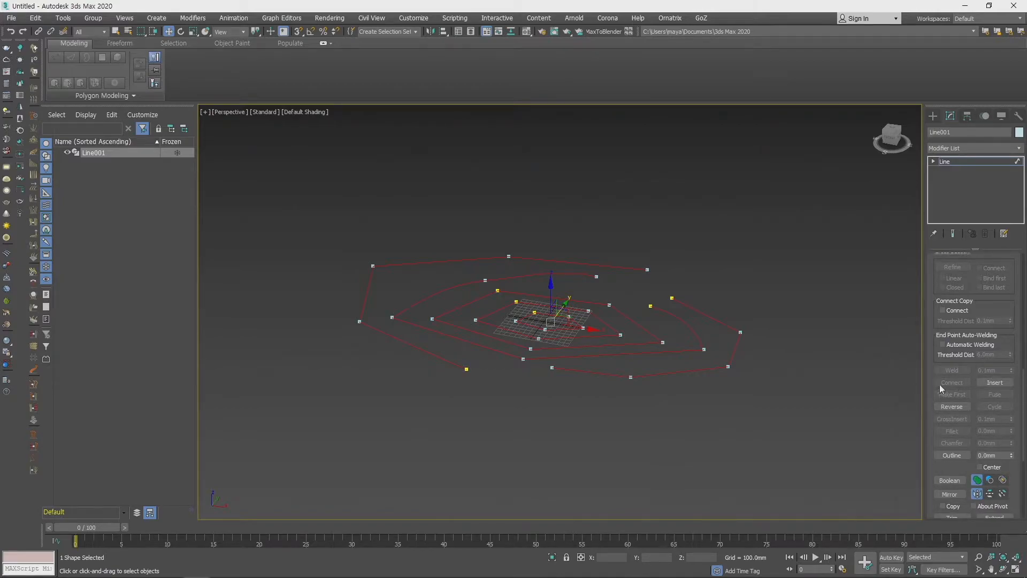
- Move the outer outline's upper open end vertex next to the facing end vertex and try welding them at the 0.1 mm threshold
key(1)
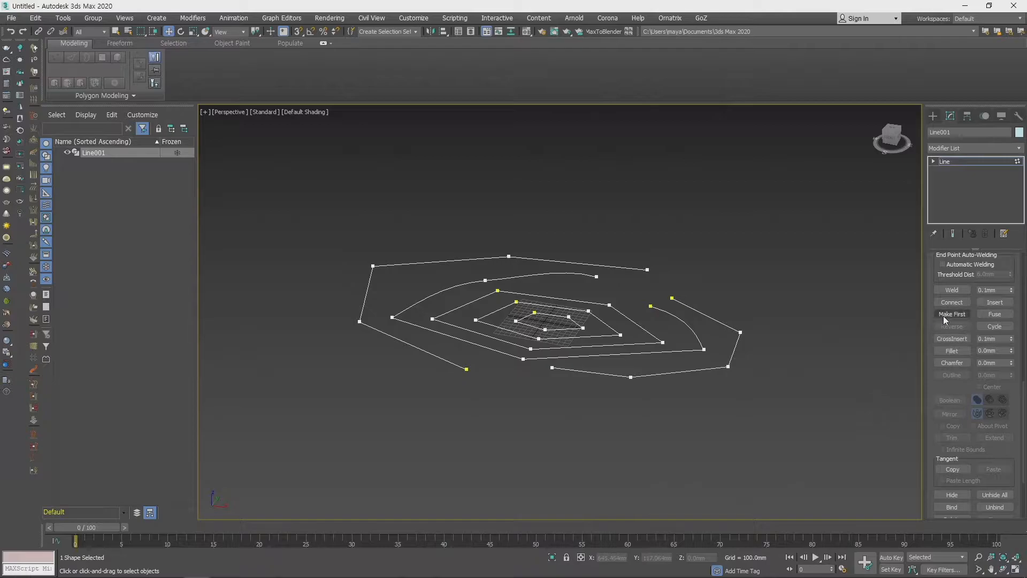
click(647, 269)
key(t)
scroll(676, 328, up, 5)
drag(553, 201, 598, 250)
drag(639, 282, 641, 282)
click(952, 290)
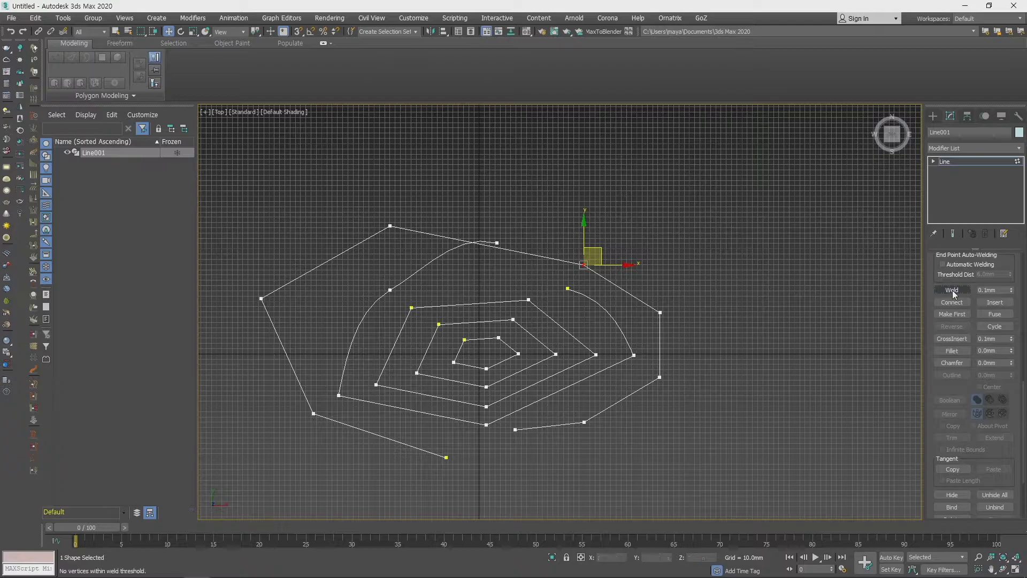
- Inspect the gap between the outer outline's two end vertices up close, selecting each one in turn
scroll(572, 233, up, 3)
scroll(573, 236, up, 4)
scroll(637, 280, up, 1)
scroll(690, 321, up, 2)
middle_drag(652, 303, 582, 351)
scroll(581, 350, up, 4)
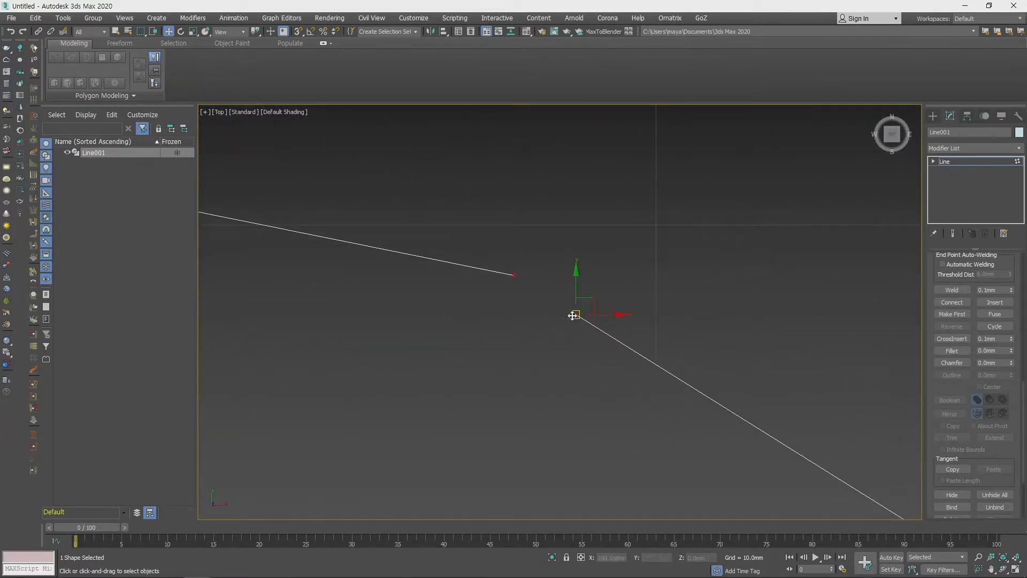
click(513, 275)
click(576, 315)
click(513, 275)
click(576, 314)
click(513, 274)
click(576, 314)
click(513, 275)
- Weld the outer outline's two end vertices with a 227.1 mm threshold and undo that weld
mouse_move(1011, 292)
mouse_down()
mouse_move(1013, 269)
mouse_move(1012, 289)
mouse_up()
click(950, 290)
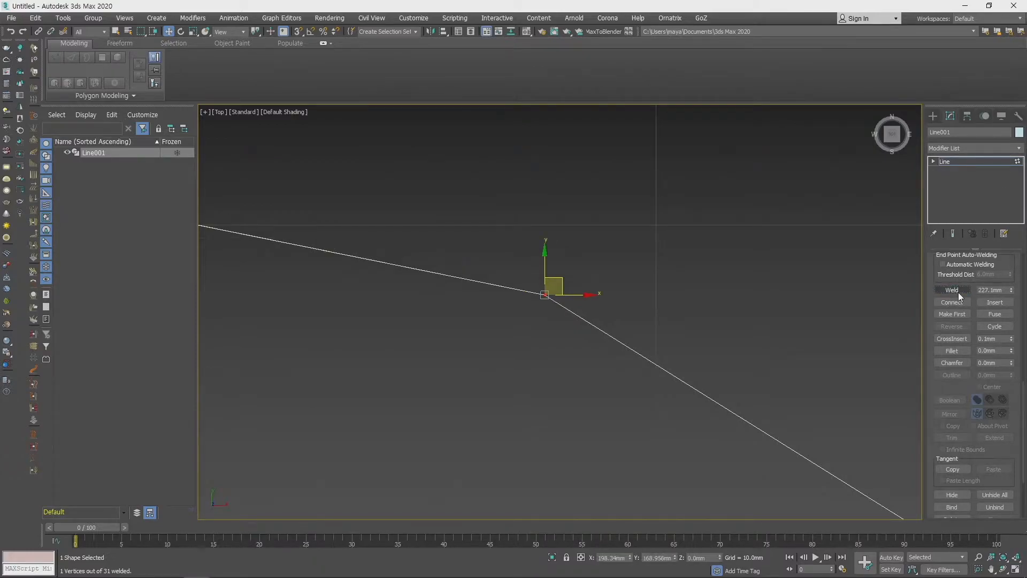
scroll(740, 348, down, 3)
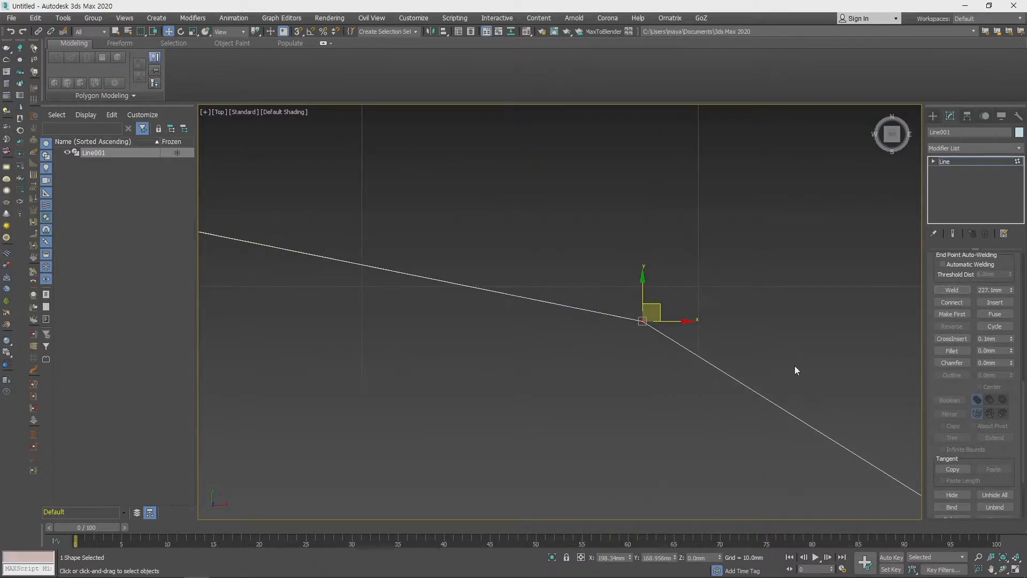
key(ctrl+z)
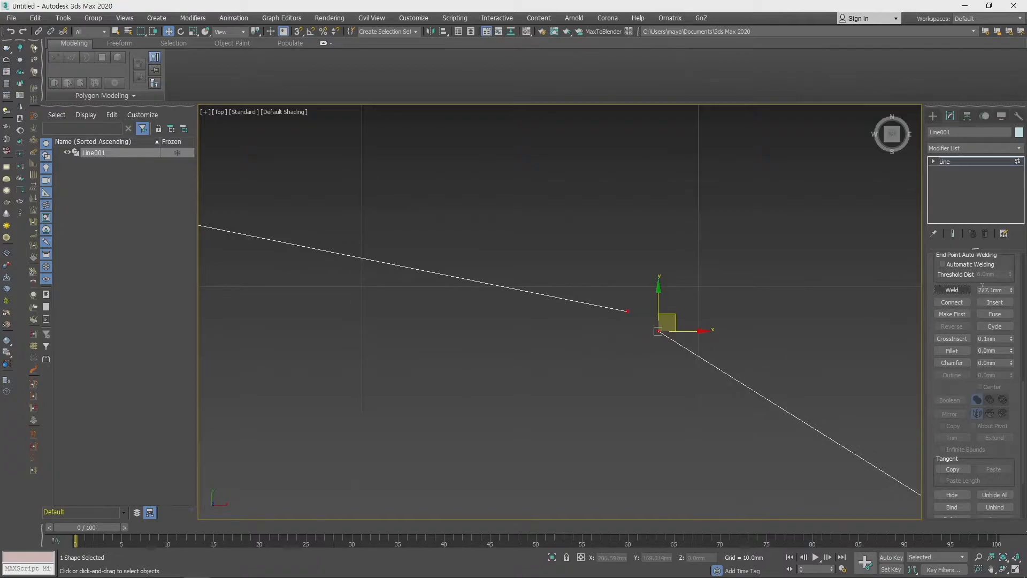
- Set the weld threshold to 0.01 mm, then fuse and weld the outer outline's two end vertices into one
double_click(987, 290)
key(BackSpace)
text(0.01)
click(993, 315)
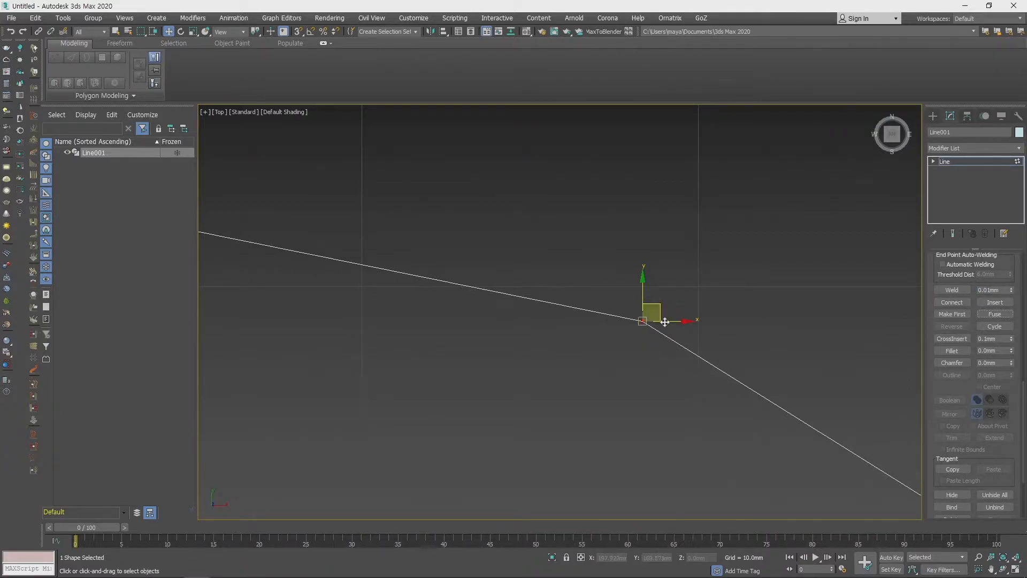
click(958, 289)
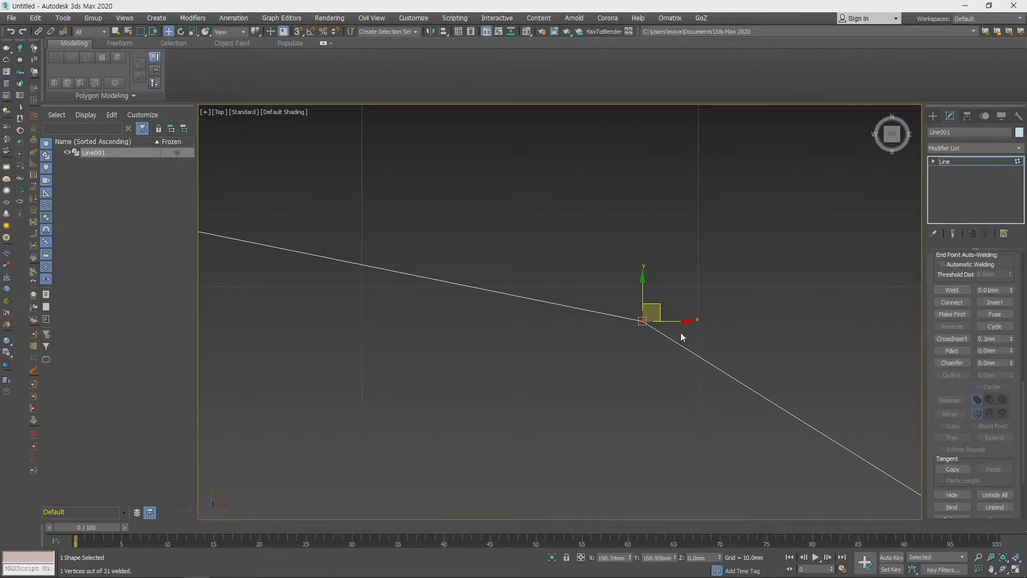
drag(643, 321, 730, 257)
key(ctrl+z)
- Connect the second outline's two open upper end vertices with a new segment using Connect
scroll(748, 273, down, 3)
middle_drag(748, 274, 723, 229)
scroll(787, 325, down, 8)
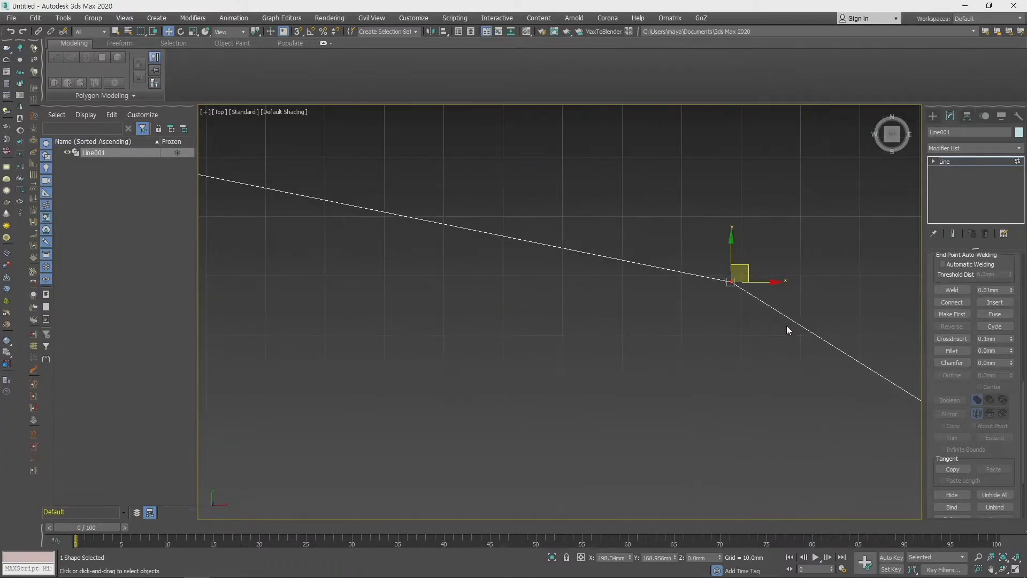
middle_drag(785, 326, 811, 303)
scroll(811, 302, down, 3)
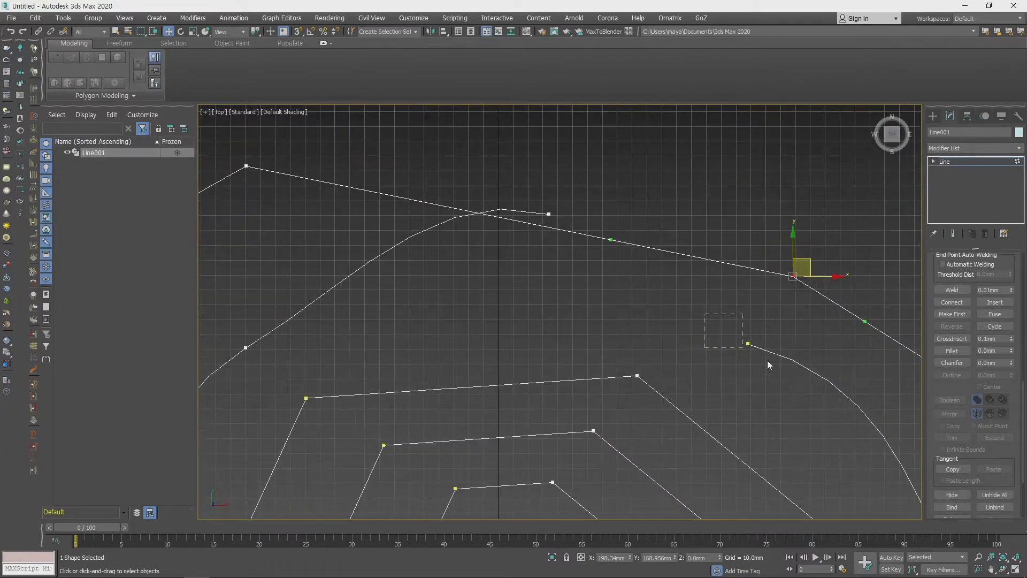
click(748, 343)
ctrl+drag(560, 217, 560, 219)
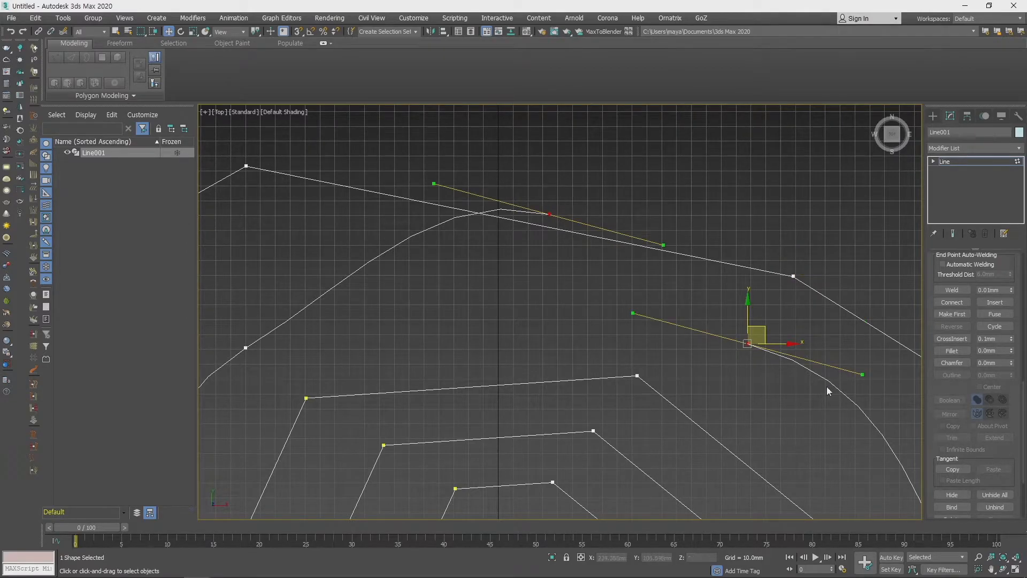
click(952, 302)
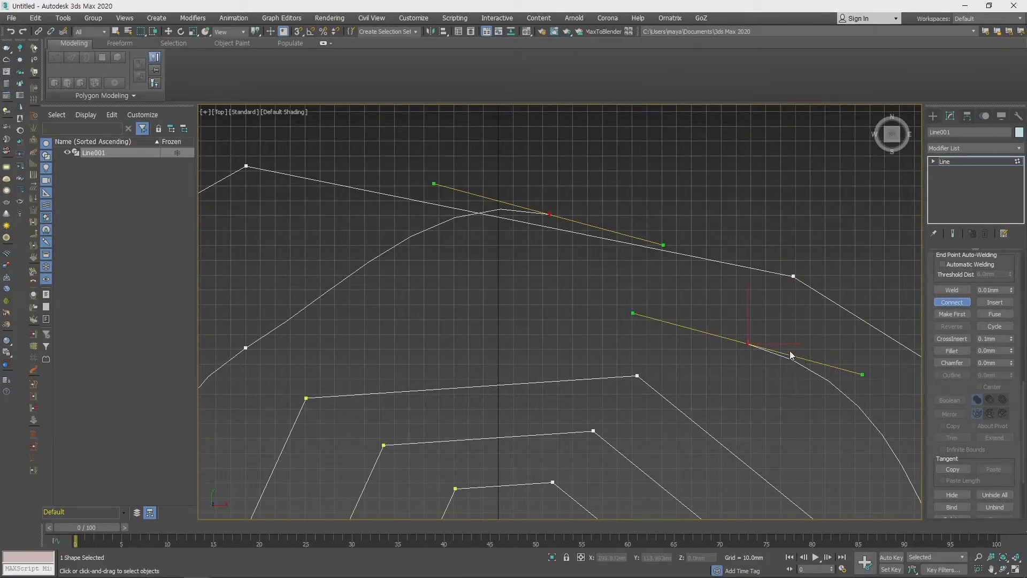
drag(569, 217, 549, 214)
middle_drag(800, 318, 764, 283)
right_click(755, 289)
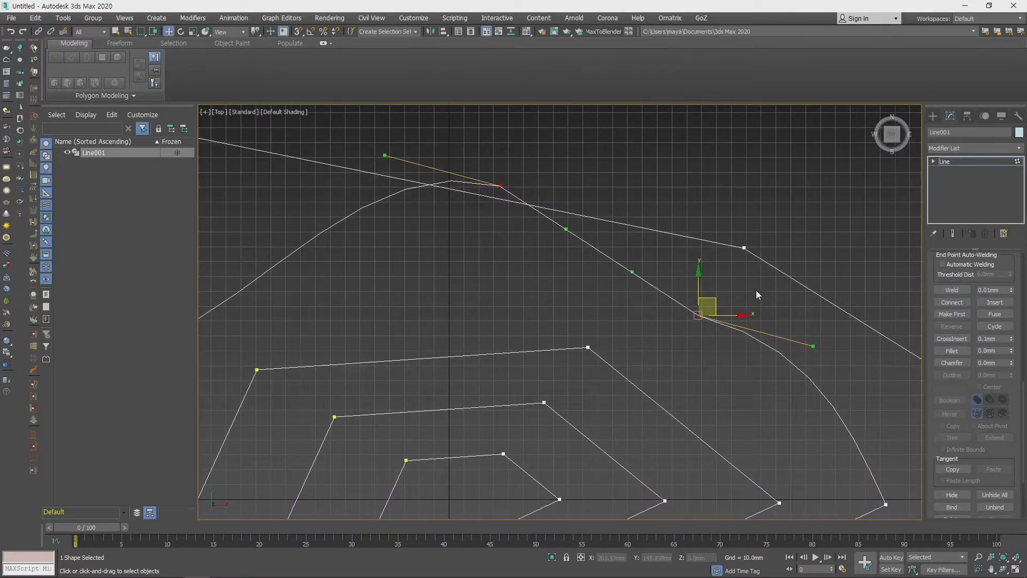
- Insert a vertex in the curved segment on the right of the second outline, pulling it slightly outward
click(996, 303)
click(809, 373)
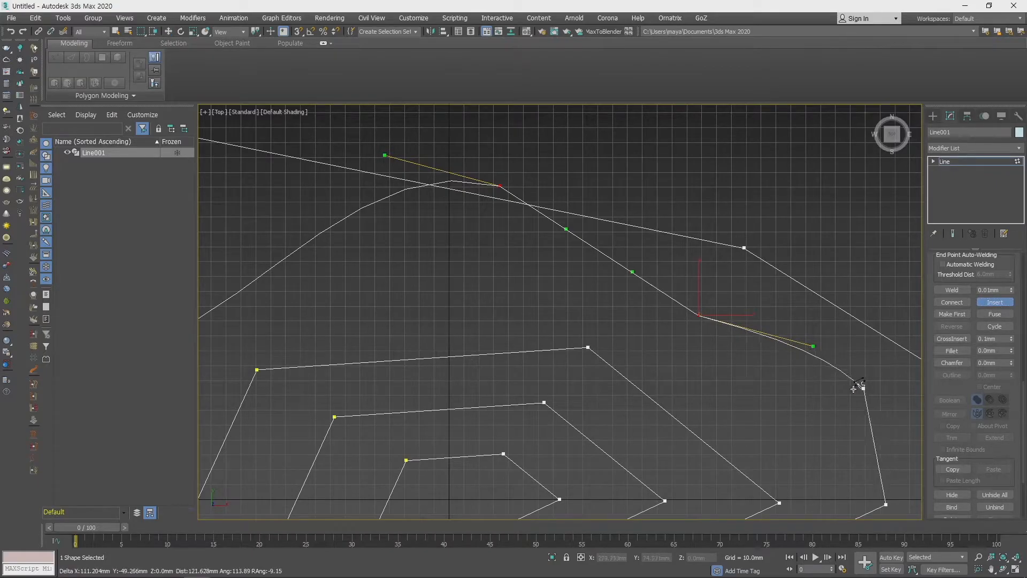
click(851, 393)
right_click(903, 381)
middle_drag(846, 398, 717, 330)
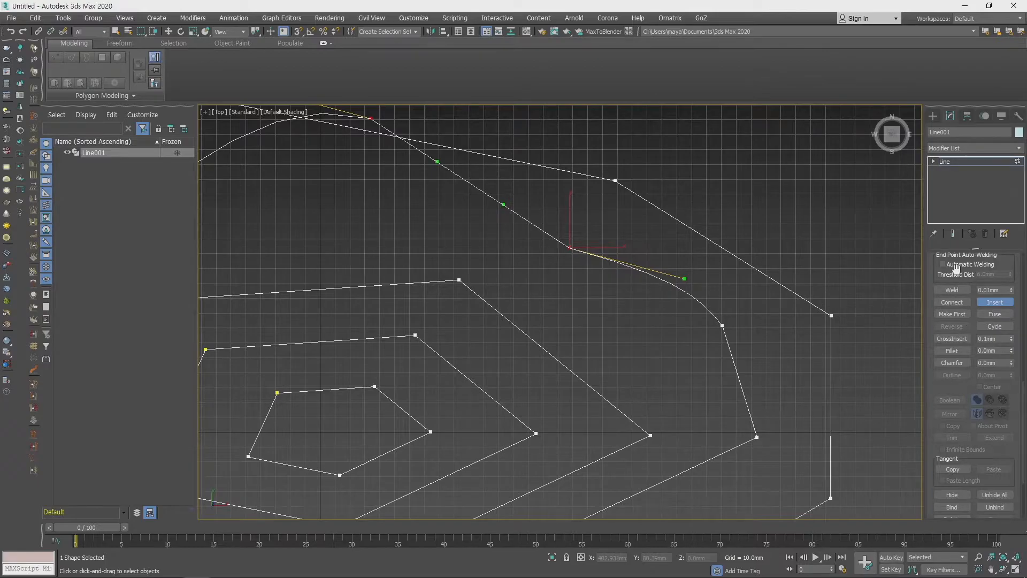
- Insert another vertex in the curved segment on the right of the second outline, pulling it slightly outward
drag(958, 281, 958, 409)
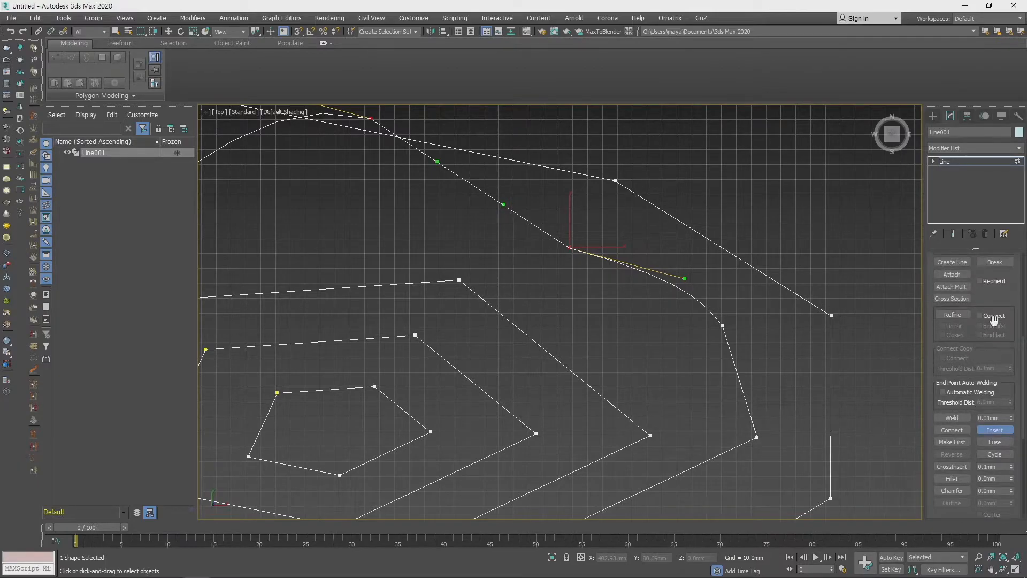
click(953, 315)
click(672, 285)
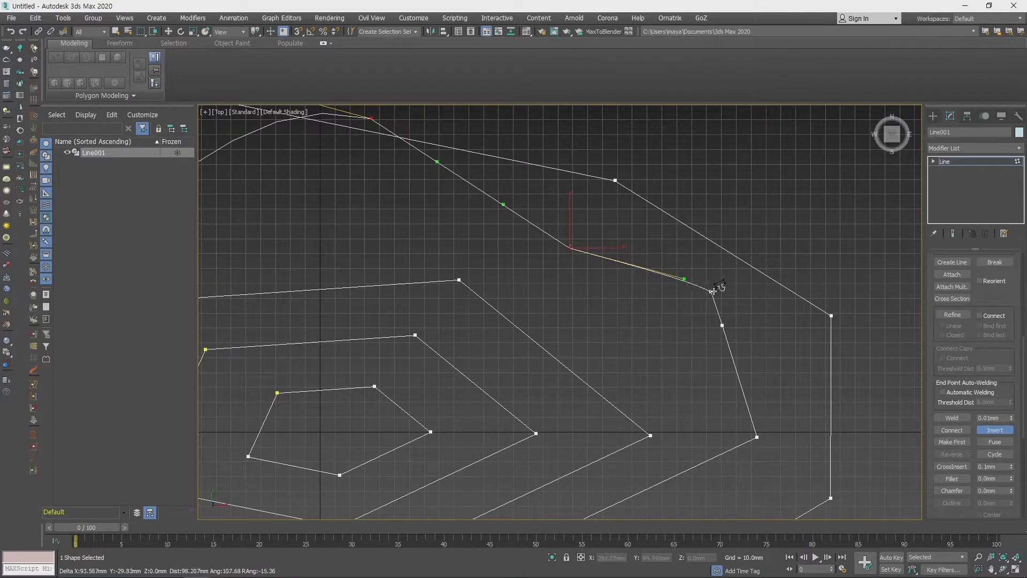
drag(720, 264, 720, 265)
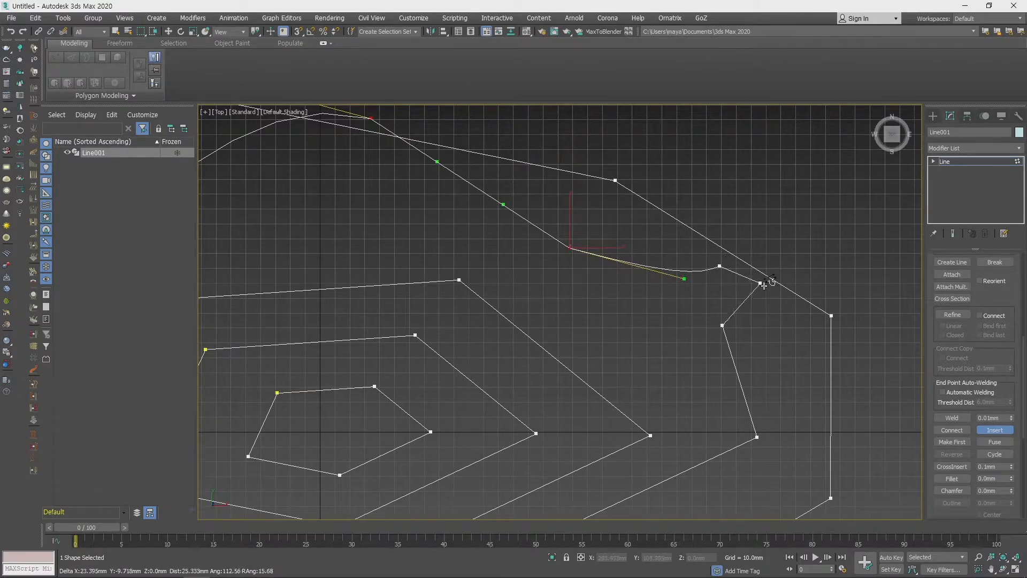
- Add two vertices along the same curved segment with Refine, keeping the curve's shape
click(961, 316)
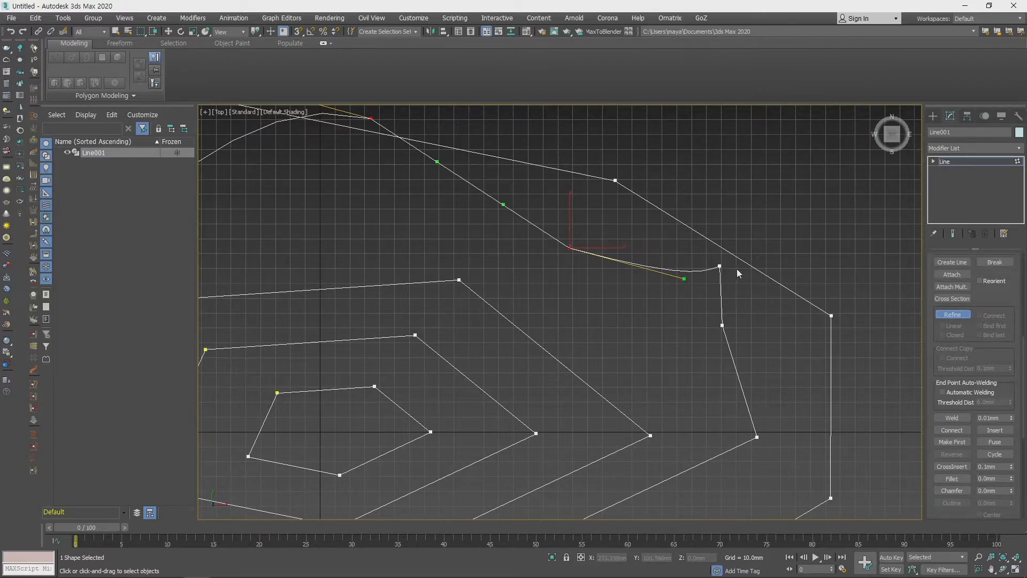
scroll(736, 271, up, 5)
click(563, 282)
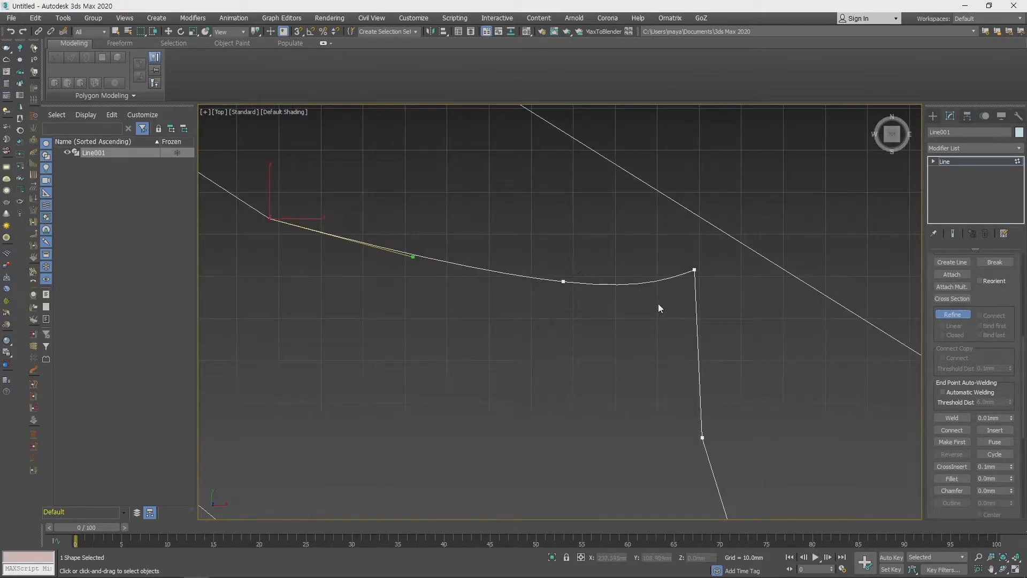
click(445, 261)
key(w)
scroll(590, 344, down, 4)
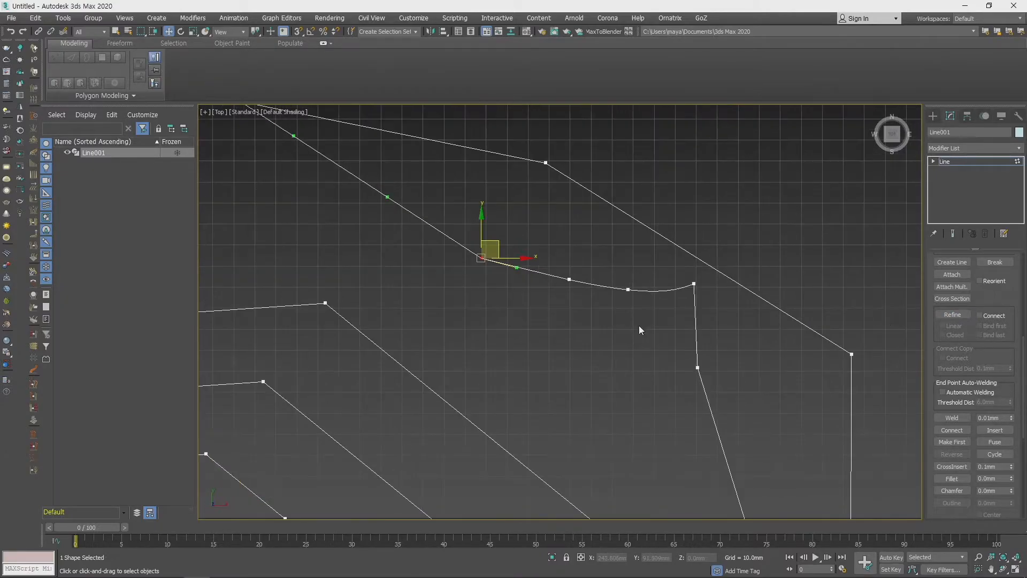
- Make the open end vertex on the lower left of the outer outline its first vertex using Make First
middle_drag(733, 357, 771, 325)
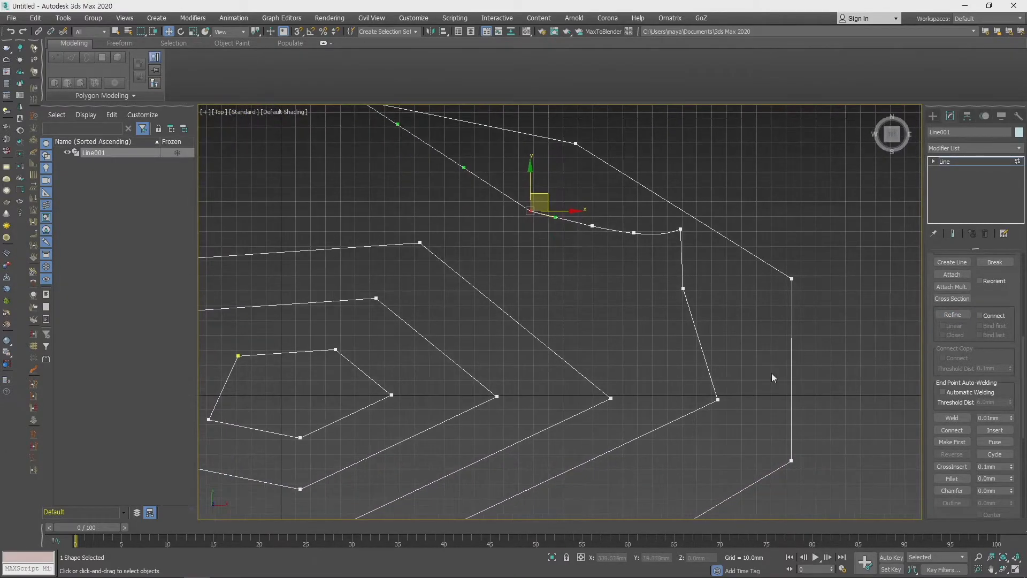
scroll(774, 377, down, 2)
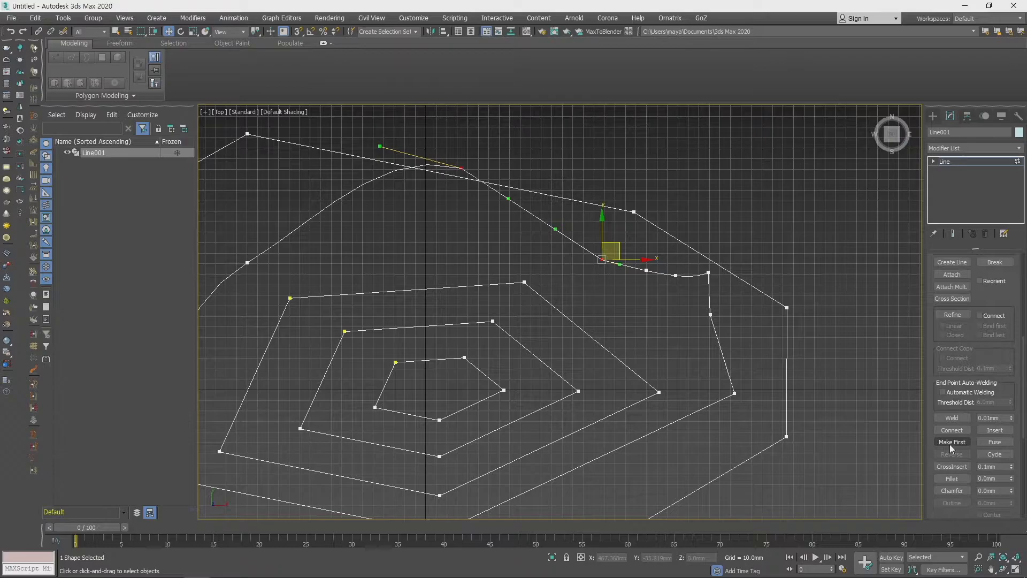
scroll(747, 351, down, 3)
middle_drag(715, 359, 701, 284)
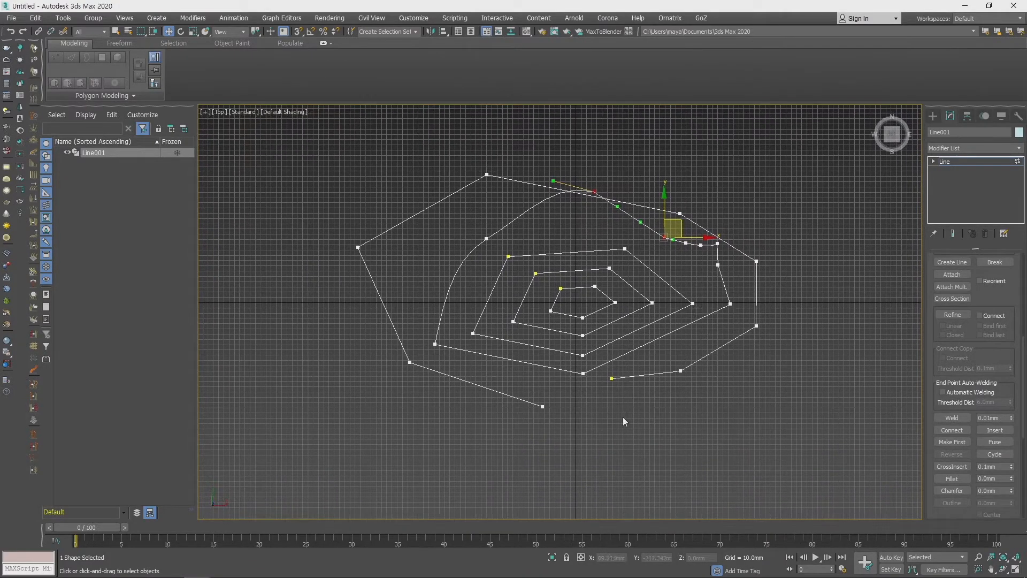
scroll(623, 416, up, 2)
scroll(608, 384, up, 4)
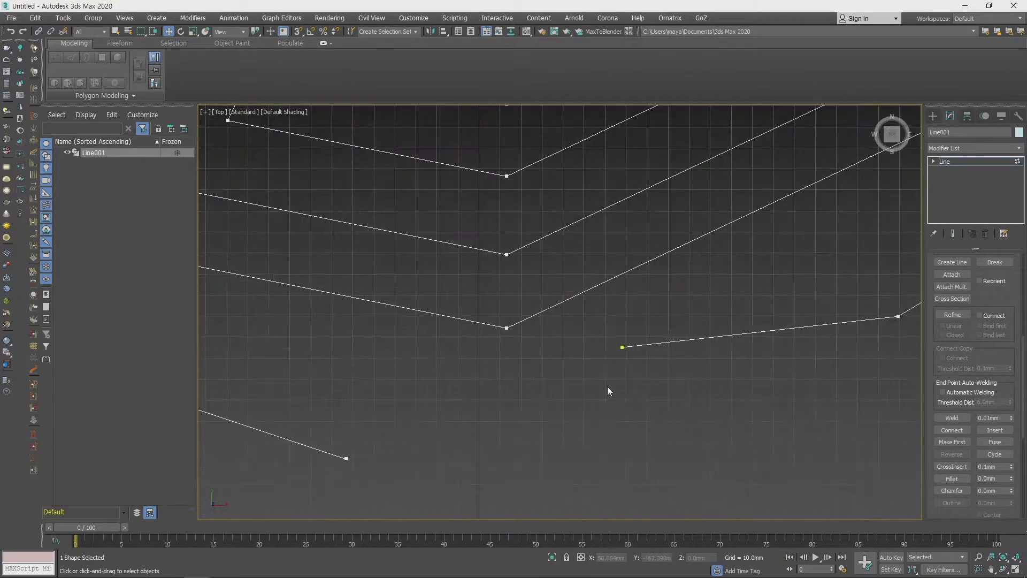
drag(646, 366, 648, 368)
middle_drag(357, 458, 581, 396)
drag(548, 375, 650, 452)
scroll(653, 454, down, 2)
middle_drag(631, 407, 552, 398)
click(958, 441)
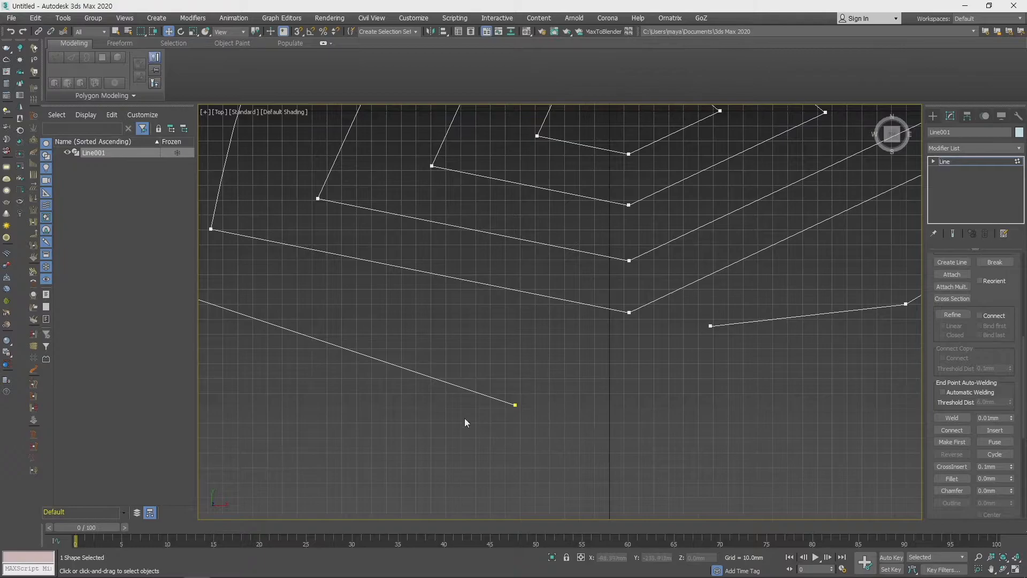
drag(467, 375, 569, 461)
middle_drag(553, 435, 503, 465)
scroll(580, 442, down, 2)
scroll(580, 441, down, 2)
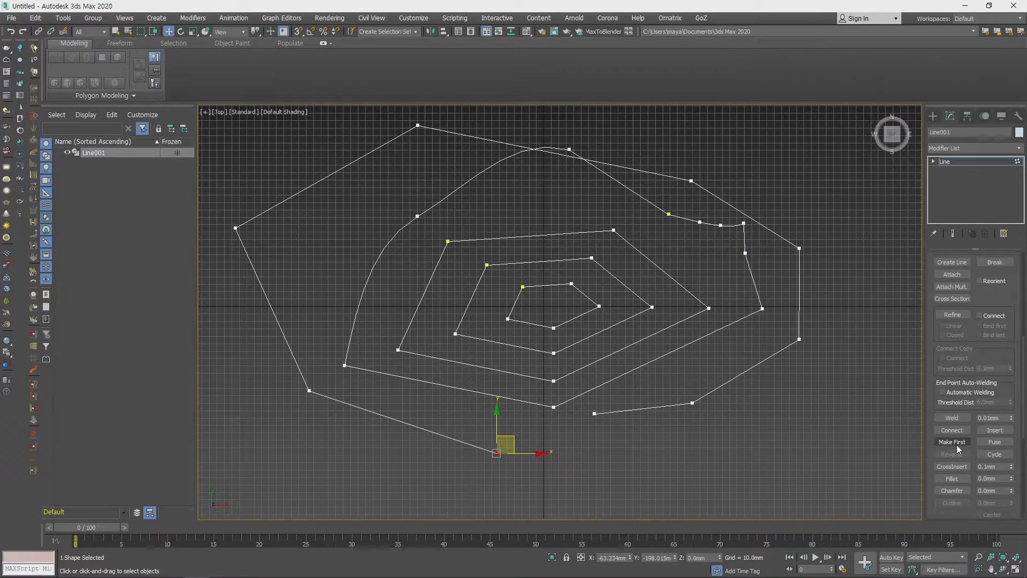
- Show the Compound Objects geometry category and examine where the Loft command is found
click(933, 116)
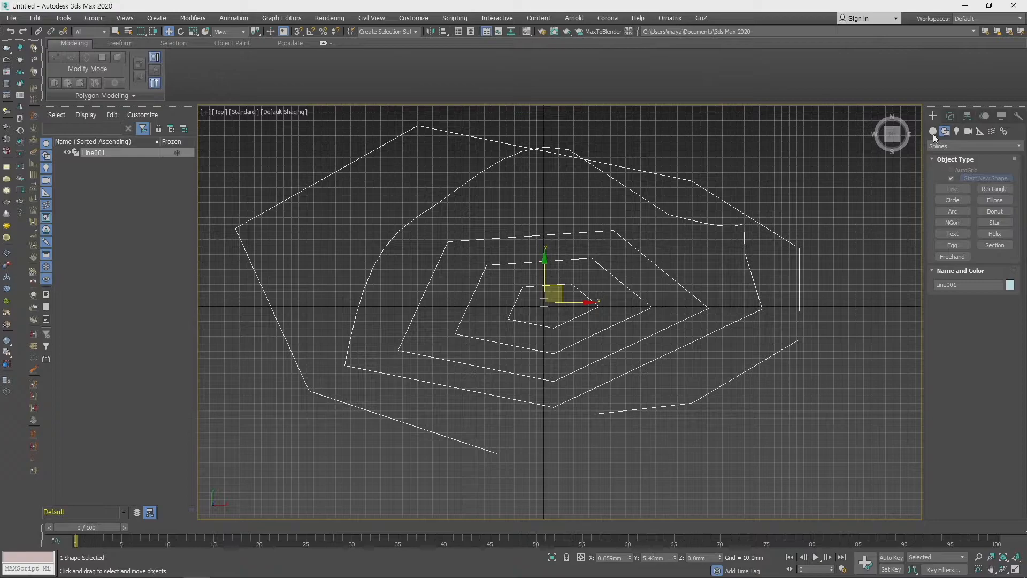
click(933, 134)
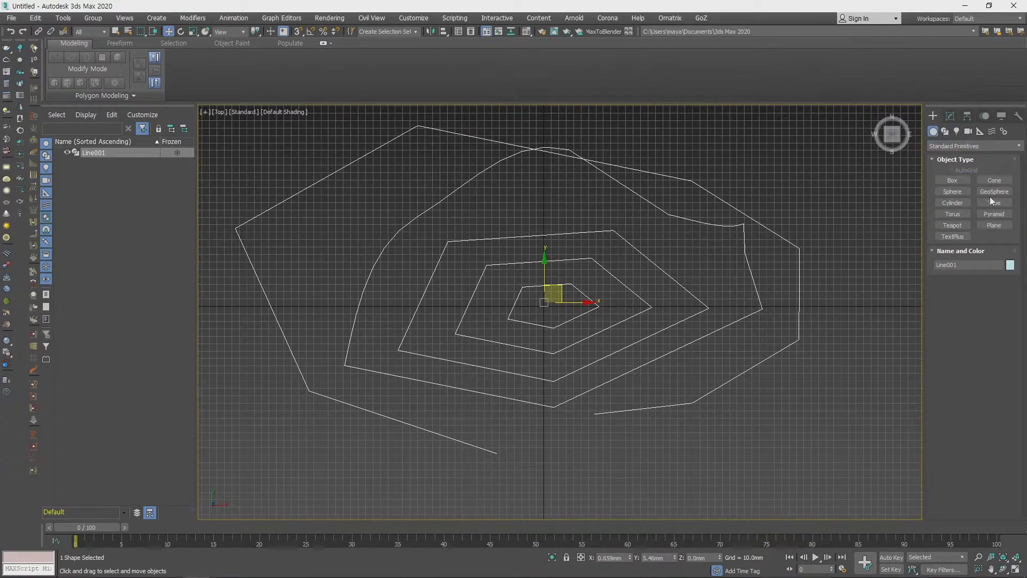
click(955, 146)
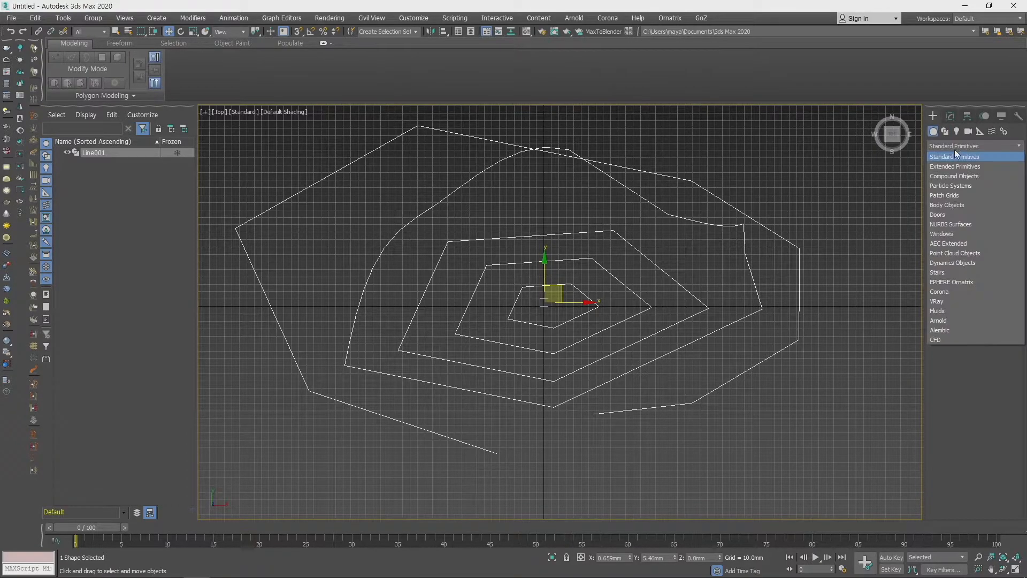
click(961, 177)
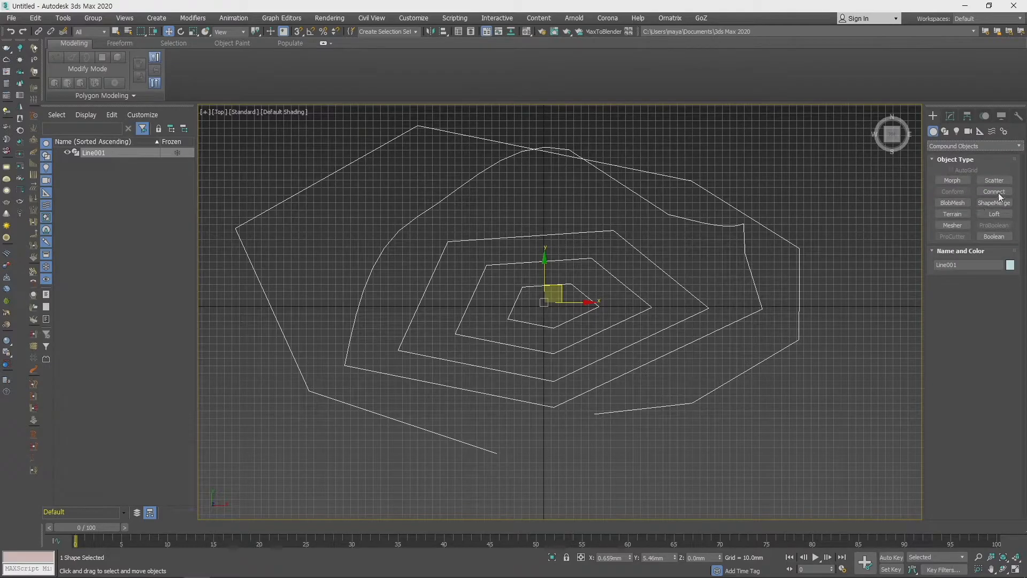
click(996, 214)
scroll(681, 387, down, 2)
scroll(696, 373, up, 2)
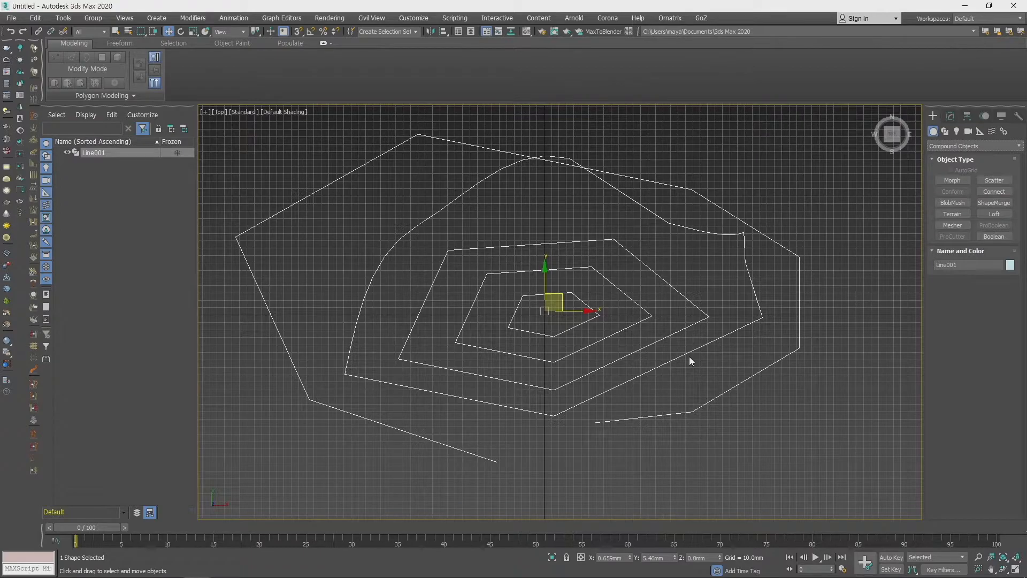
- Return to vertex editing of the line and move the second outline's far right corner vertex down and inward
click(951, 115)
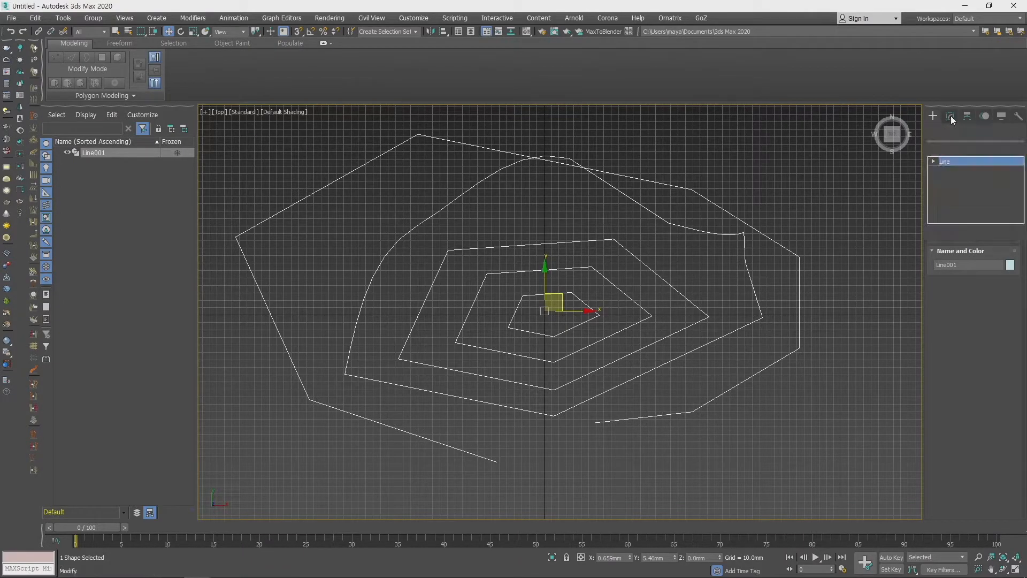
middle_drag(786, 386, 775, 371)
drag(993, 353, 976, 257)
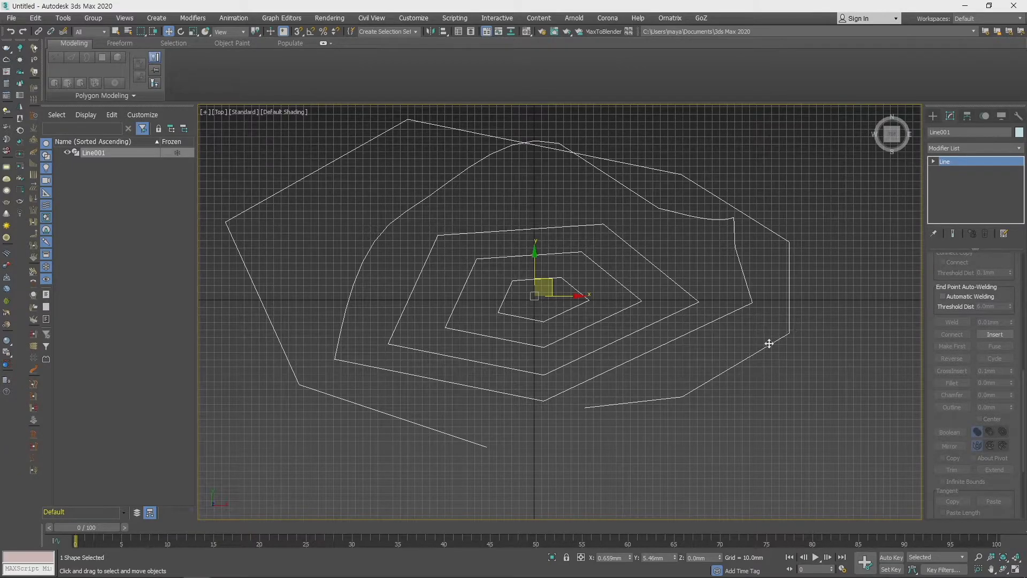
key(1)
click(1003, 351)
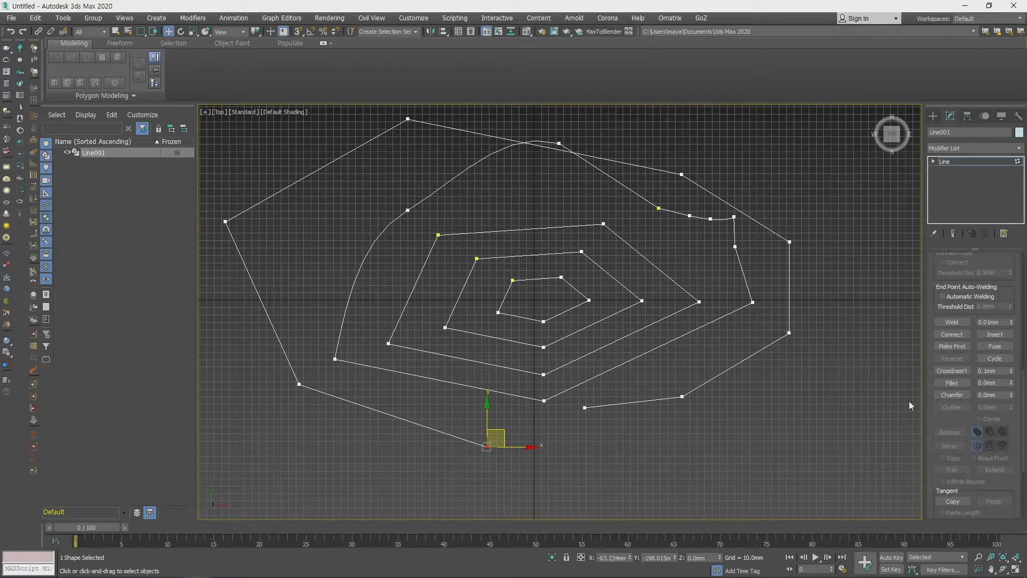
drag(752, 302, 722, 333)
- Fillet the second outline's moved right corner and chamfer the corners on the right of the outer and third outlines
click(960, 383)
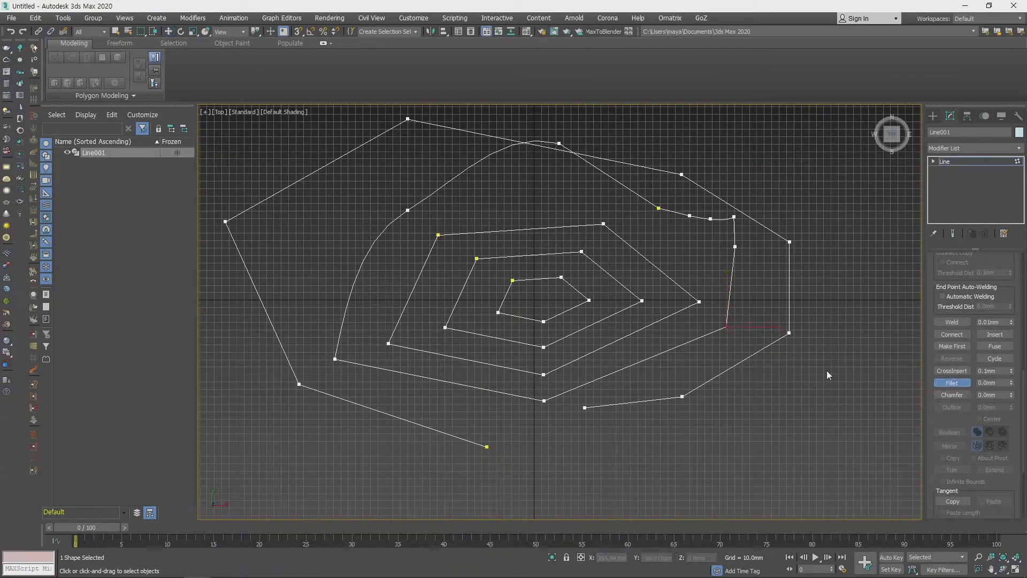
drag(1011, 383, 1013, 353)
drag(852, 388, 852, 389)
drag(1011, 394, 1007, 364)
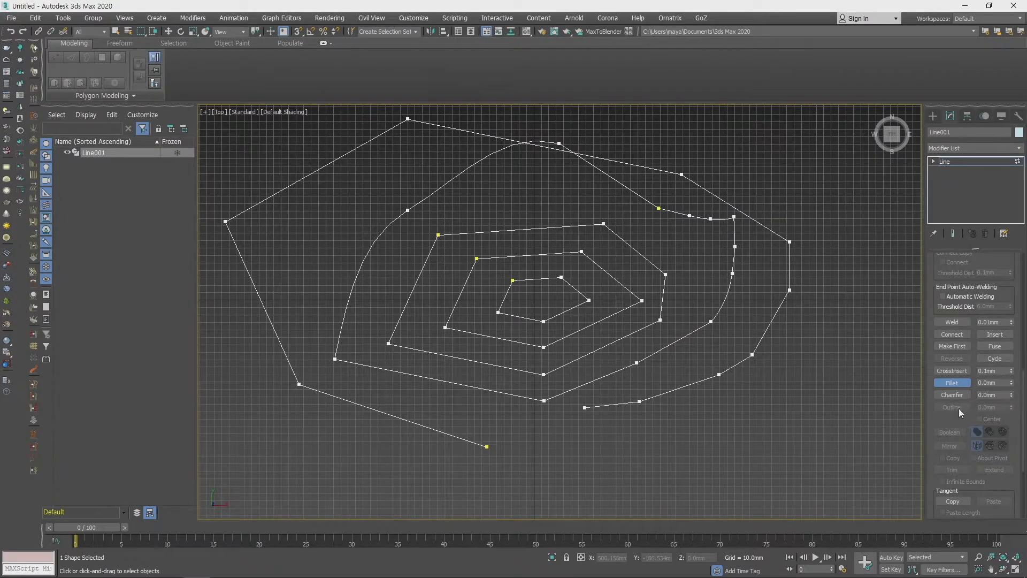
- Insert a vertex in the chamfered segment on the right of the outer outline, pulling it outward into a spike
scroll(962, 422, down, 3)
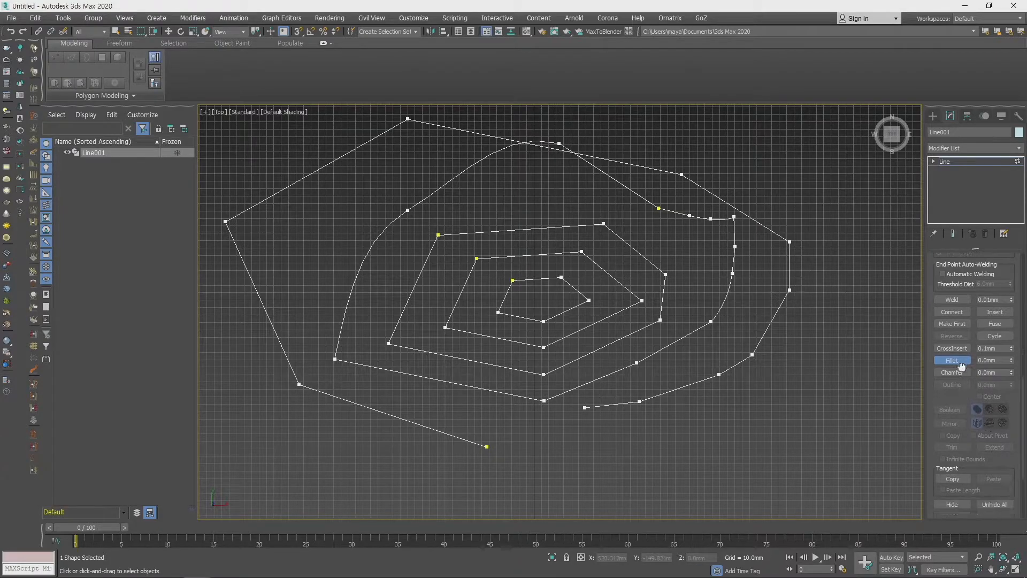
scroll(961, 374, up, 3)
scroll(963, 449, up, 3)
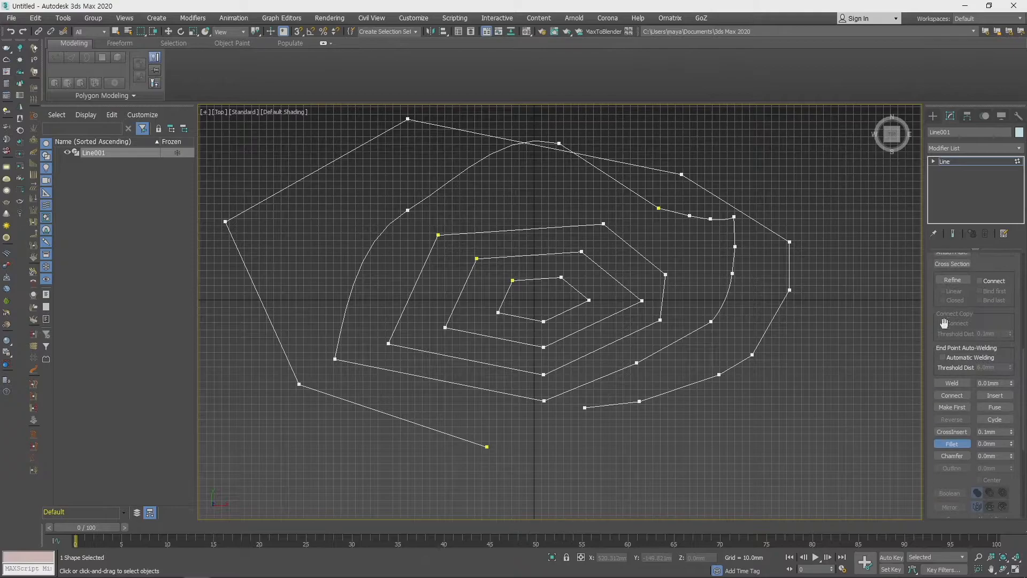
scroll(963, 383, down, 3)
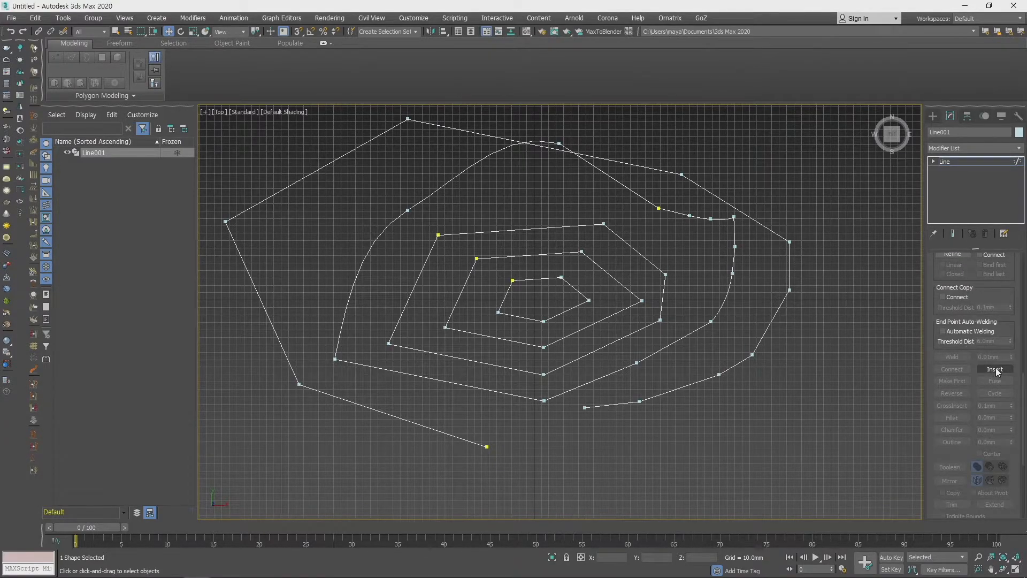
click(995, 370)
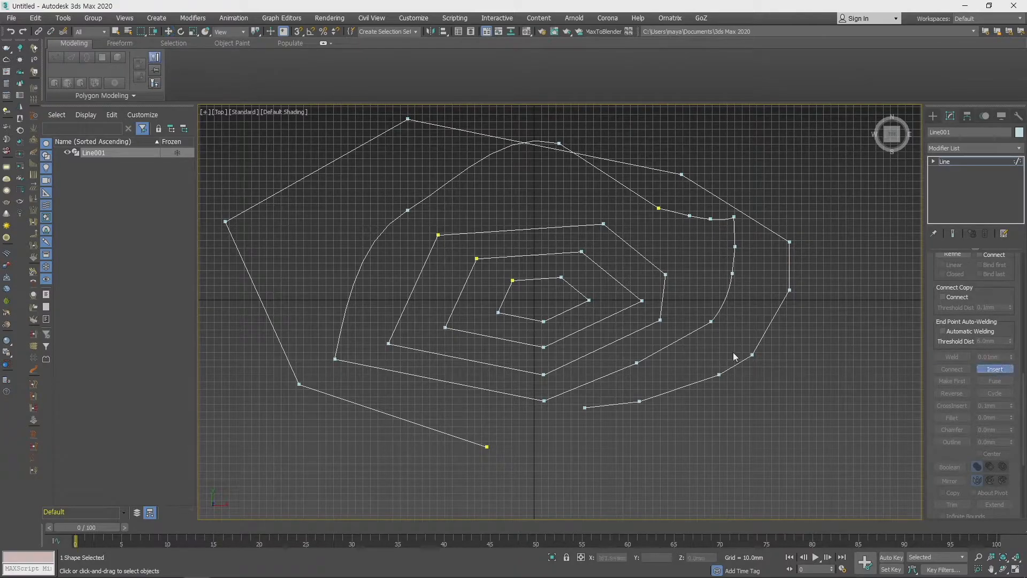
click(774, 317)
click(836, 339)
right_click(836, 339)
key(3)
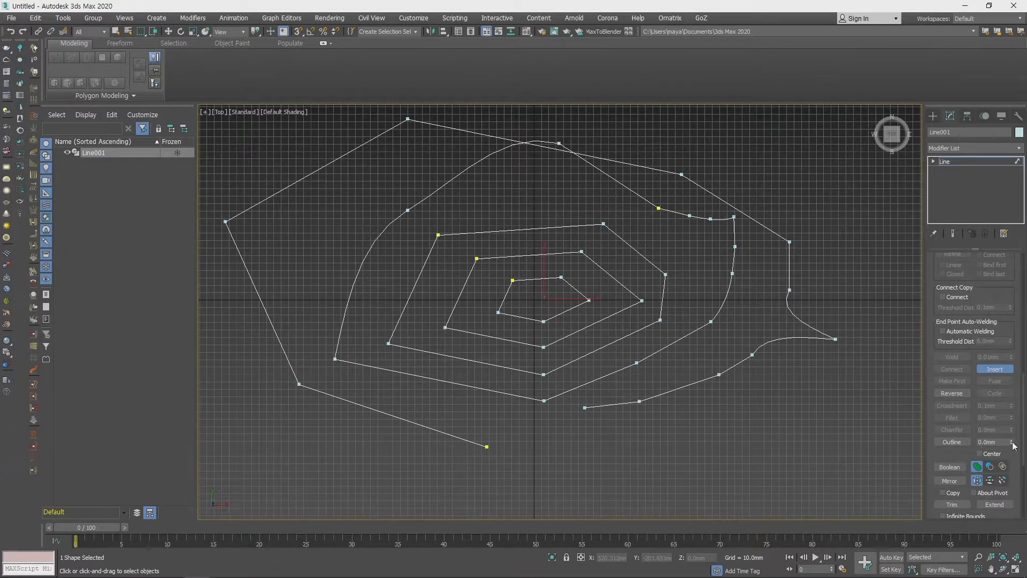
drag(1011, 444, 998, 420)
key(ctrl+z)
middle_drag(752, 329, 729, 344)
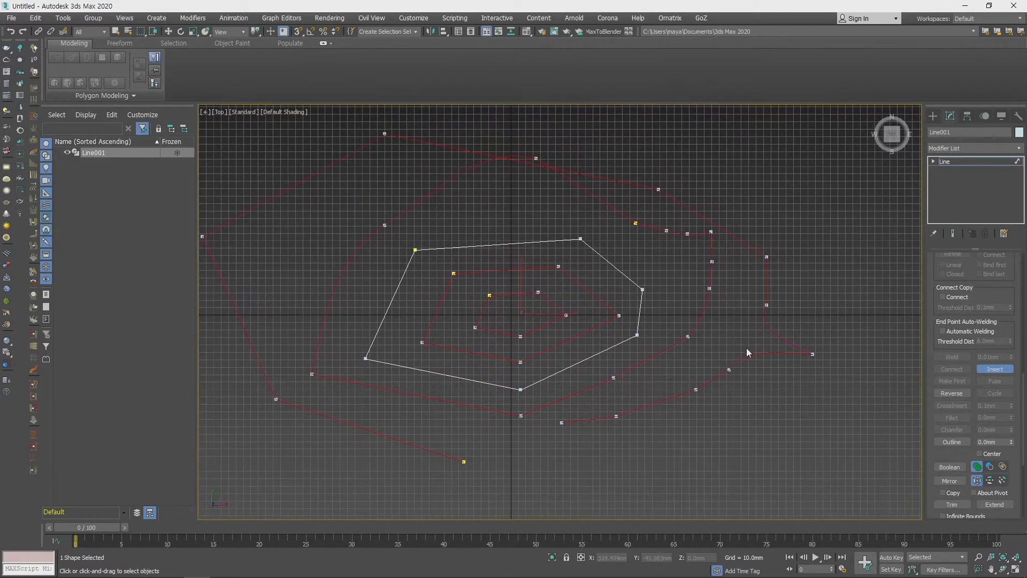
scroll(726, 305, down, 2)
right_click(782, 279)
key(3)
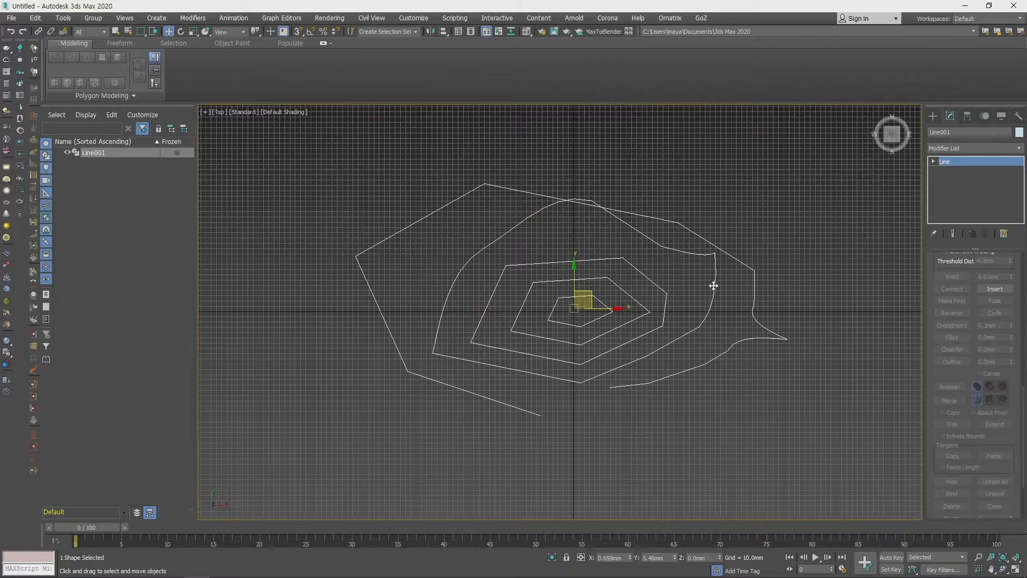
- Delete the second outline's entire spline at spline level
key(3)
click(713, 286)
key(Delete)
- Create a narrow parallel offset of the outer open spline using Outline
click(754, 288)
drag(1011, 442, 1010, 436)
scroll(669, 325, up, 3)
middle_drag(668, 325, 660, 336)
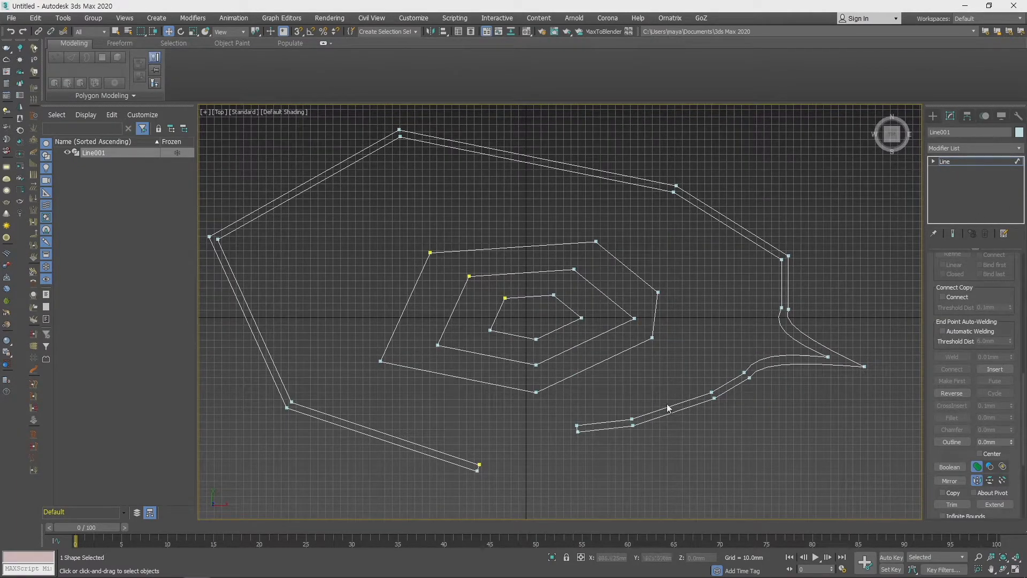
scroll(678, 413, down, 4)
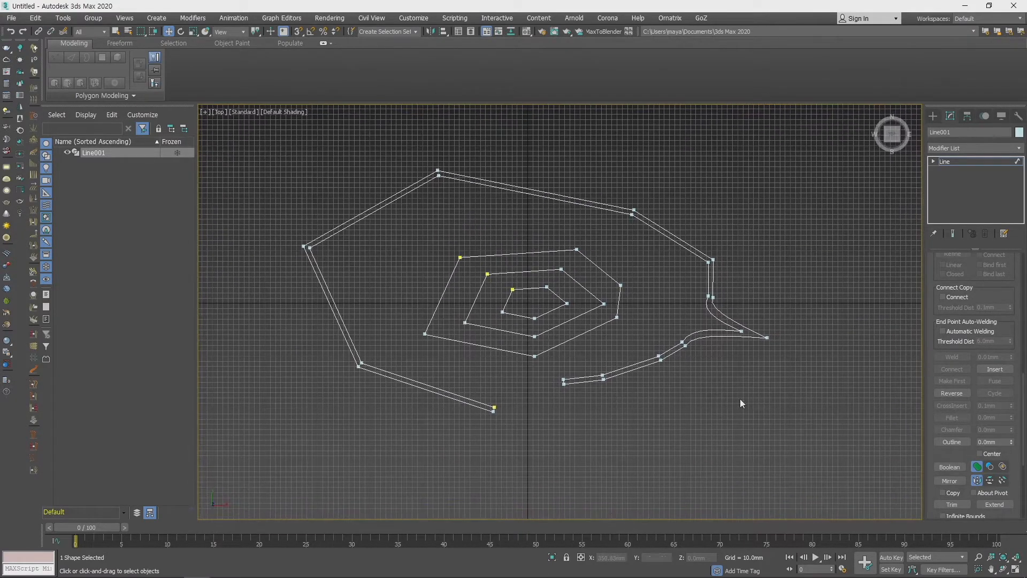
- Mirror the double outer spline horizontally and flip it back to its original orientation
drag(951, 455, 954, 341)
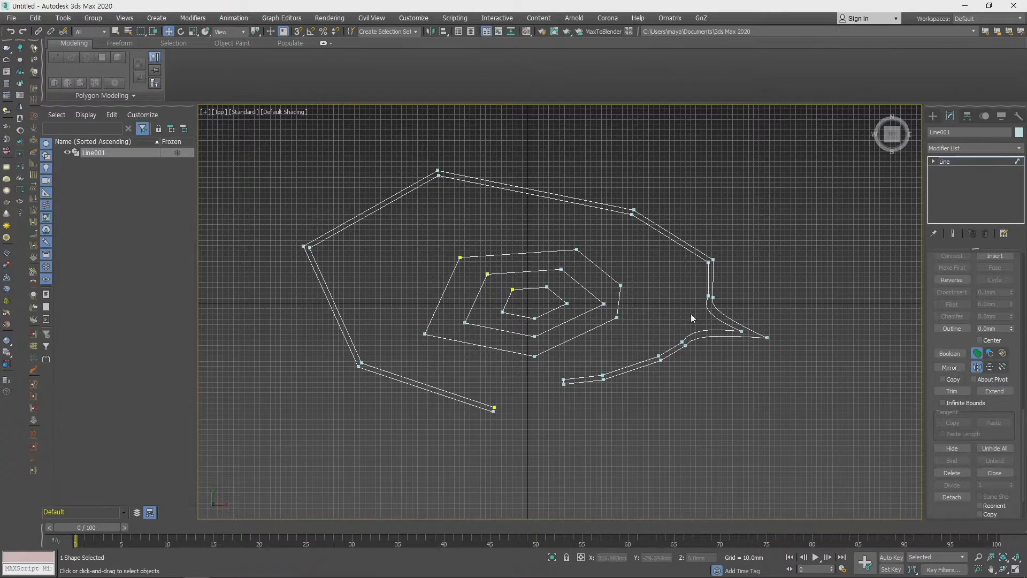
click(714, 302)
middle_drag(756, 313, 717, 315)
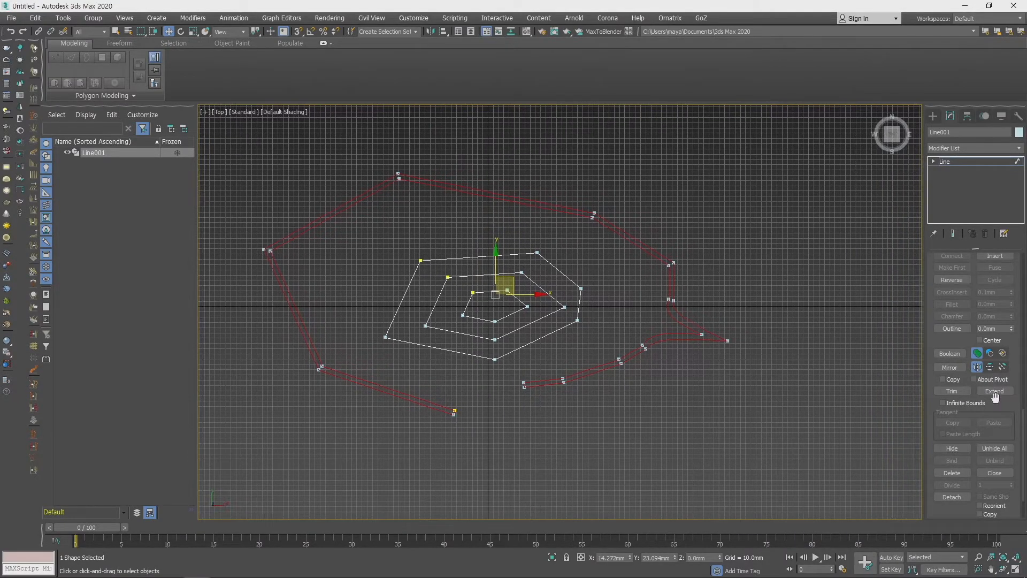
click(951, 368)
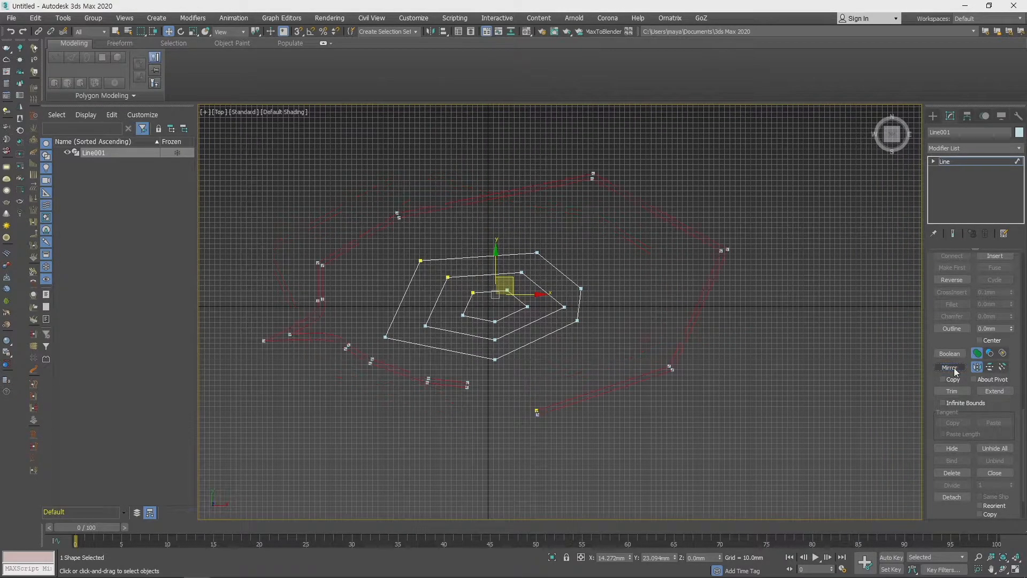
click(989, 367)
click(950, 367)
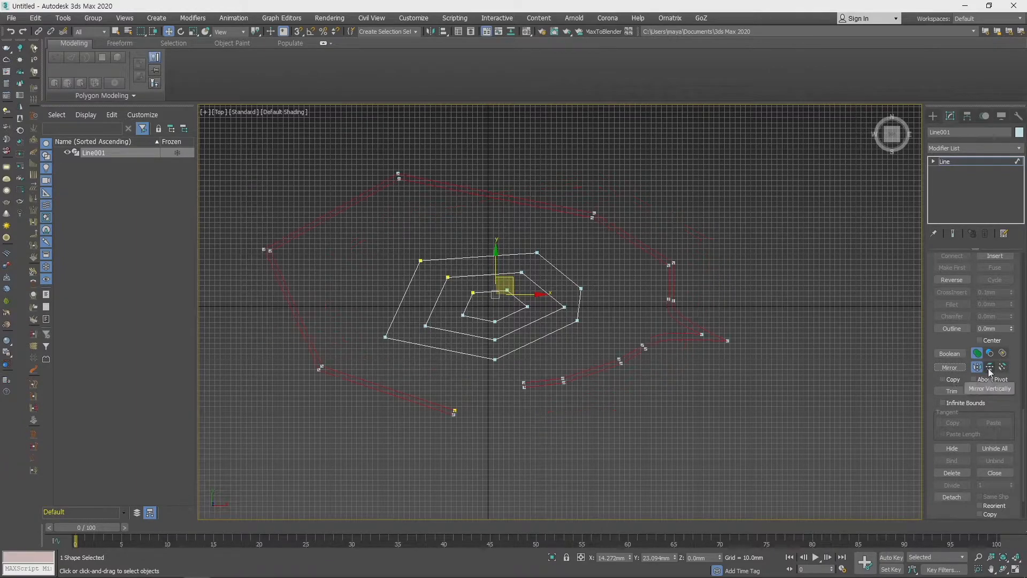
- Copy the double outer spline to the right so it overlaps the original's right side, and hide the grid
scroll(646, 352, down, 4)
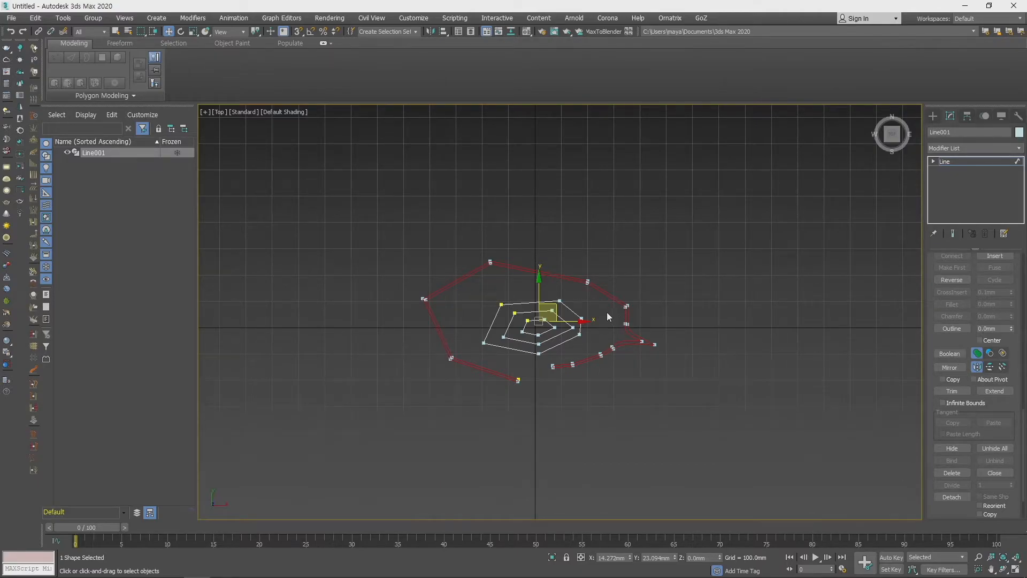
shift+drag(575, 321, 740, 333)
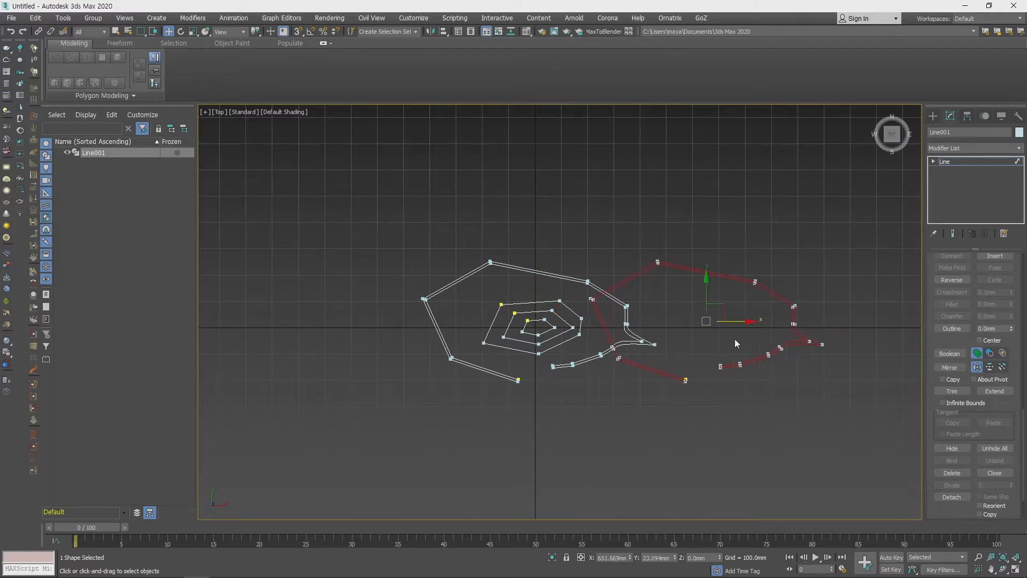
scroll(649, 322, up, 5)
key(g)
- Trim the crossing segments where the original and copied double outlines intersect at their upper overlap
click(956, 392)
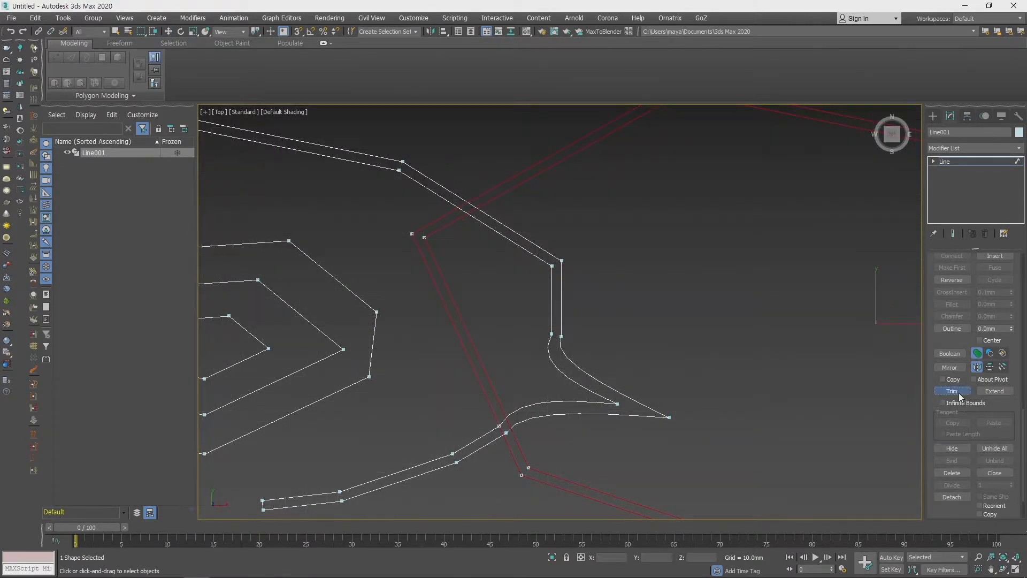
click(471, 207)
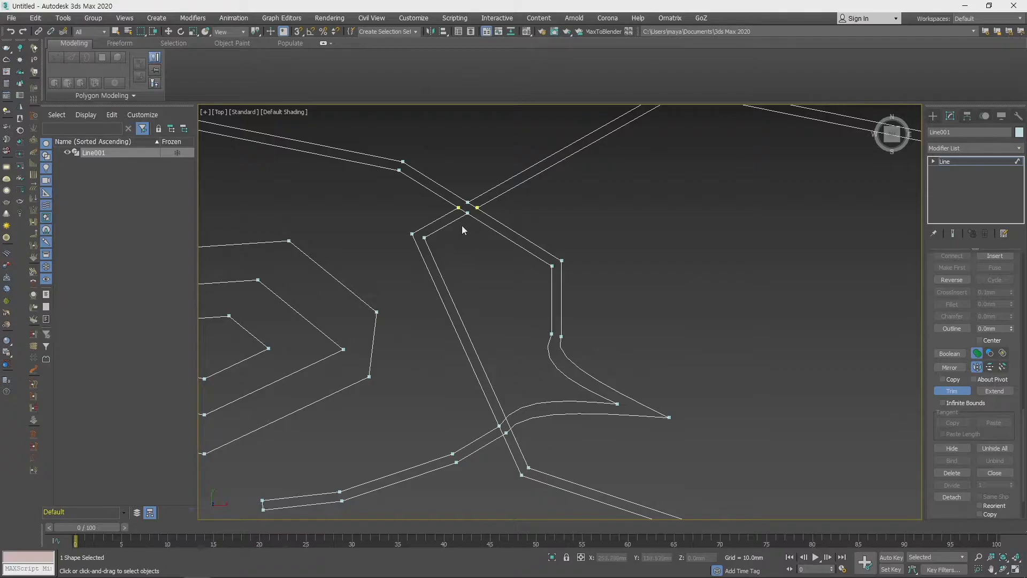
scroll(468, 215, up, 5)
click(479, 212)
click(504, 199)
- Weld the trimmed end vertices around the upper intersection and check the weld by selecting its right vertex
key(w)
drag(424, 161, 600, 270)
click(556, 246)
middle_drag(556, 246, 654, 299)
drag(792, 364, 680, 305)
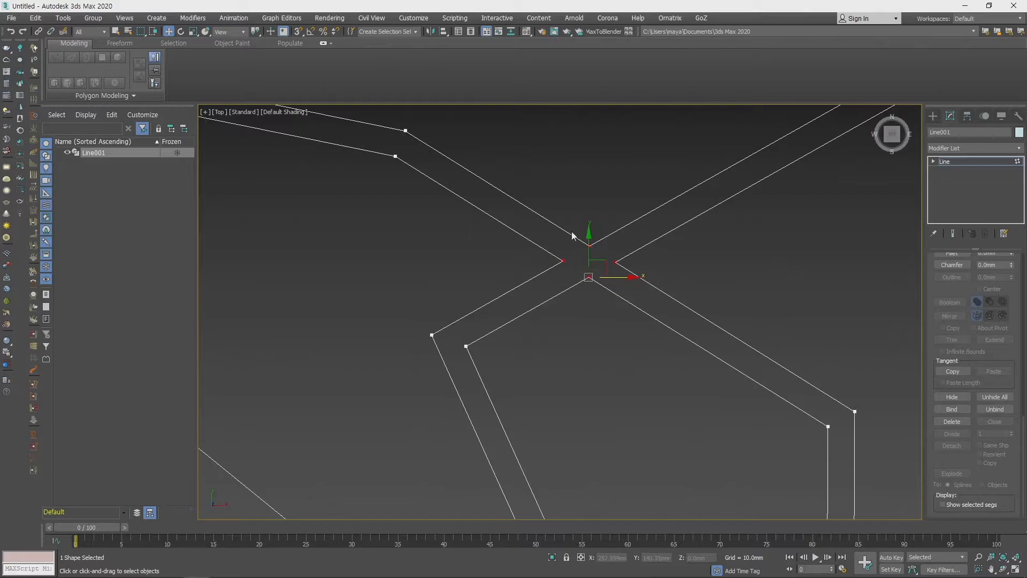
scroll(947, 291, up, 5)
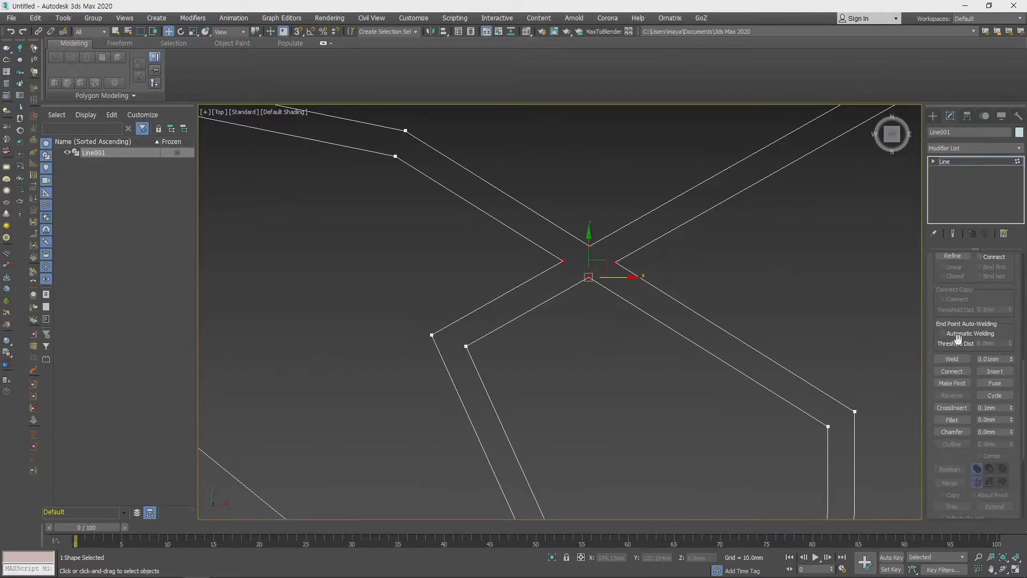
click(957, 361)
drag(632, 266, 642, 271)
middle_drag(699, 281, 614, 327)
scroll(701, 300, down, 3)
- Expand the line's Interpolation settings
scroll(955, 332, up, 6)
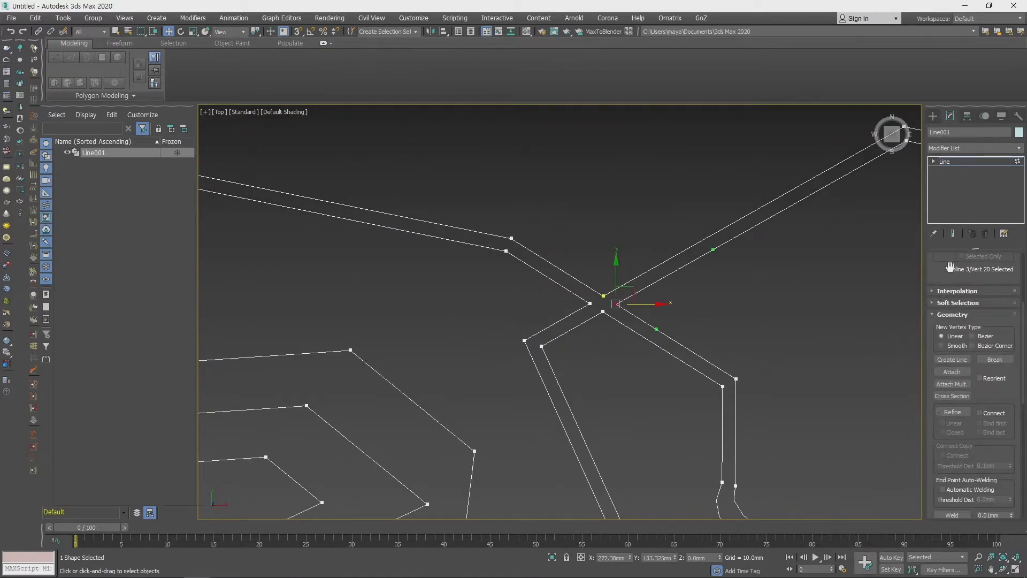
scroll(953, 314, up, 3)
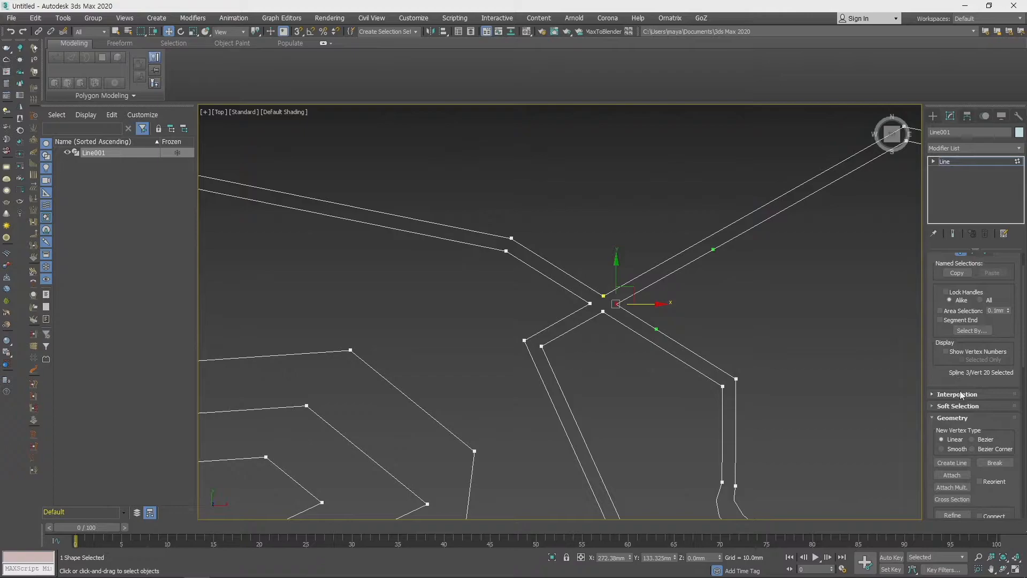
click(961, 398)
drag(943, 418, 943, 323)
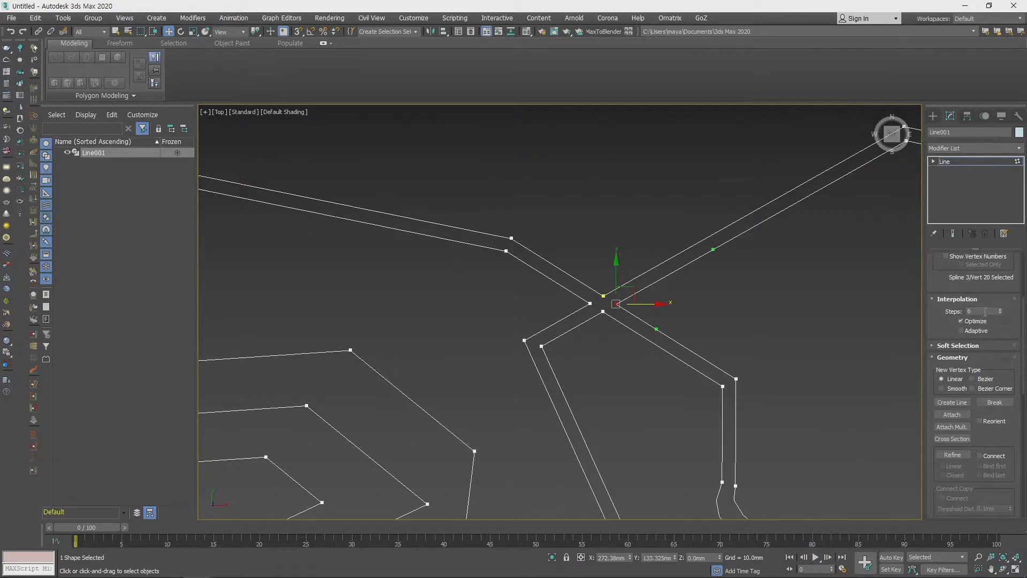
- Convert the copied double outline's two peak vertices to Bezier and tilt the outer one's tangent handle
scroll(695, 305, down, 6)
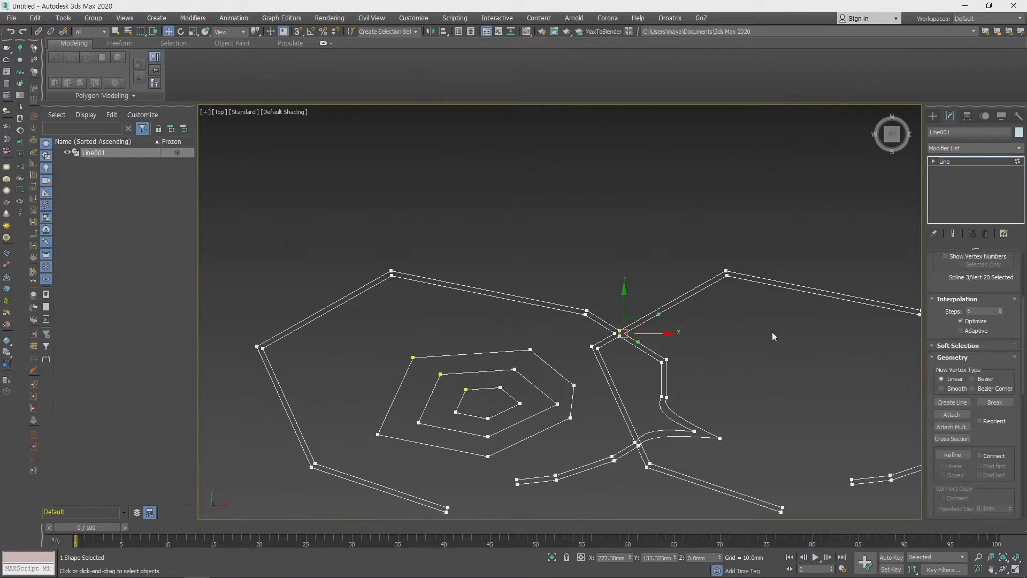
middle_drag(766, 331, 578, 270)
drag(736, 298, 762, 308)
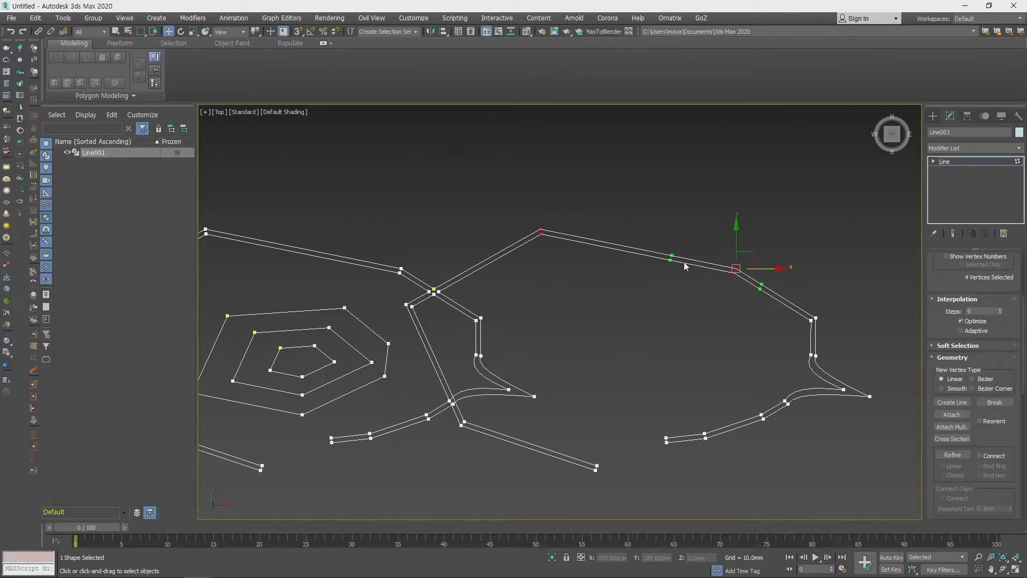
drag(579, 249, 589, 259)
right_click(550, 235)
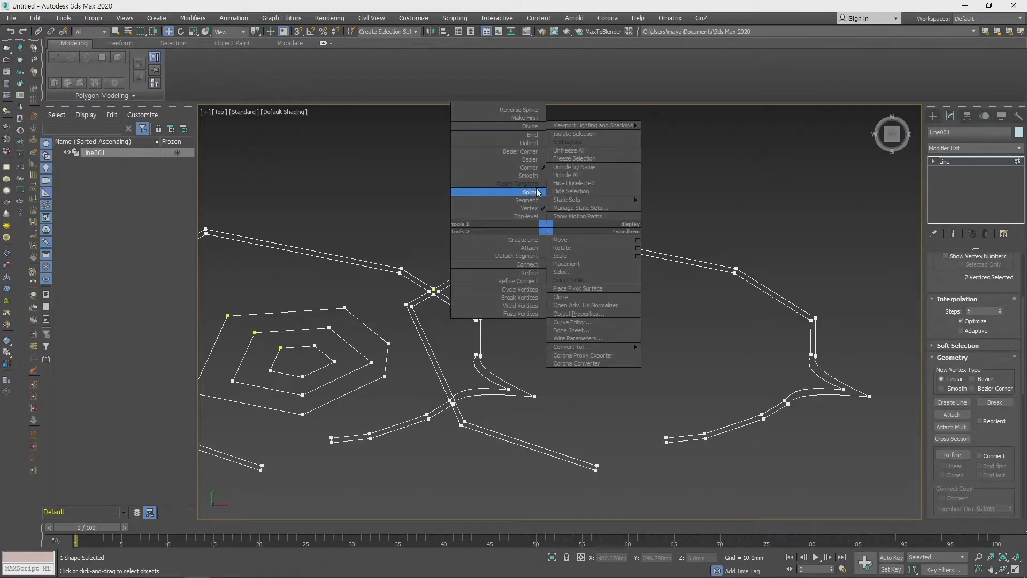
click(537, 168)
drag(600, 205, 629, 223)
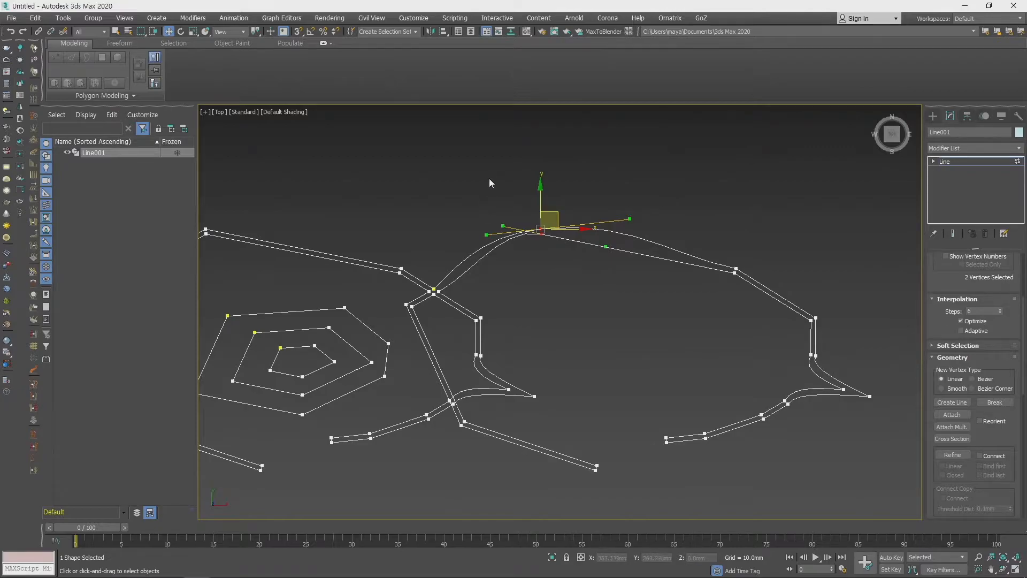
- Move the copied outline's two peak vertices apart and stretch the outer one's tangent handle steeply up to form a tall bulge
drag(629, 218, 562, 181)
click(665, 184)
drag(531, 213, 533, 257)
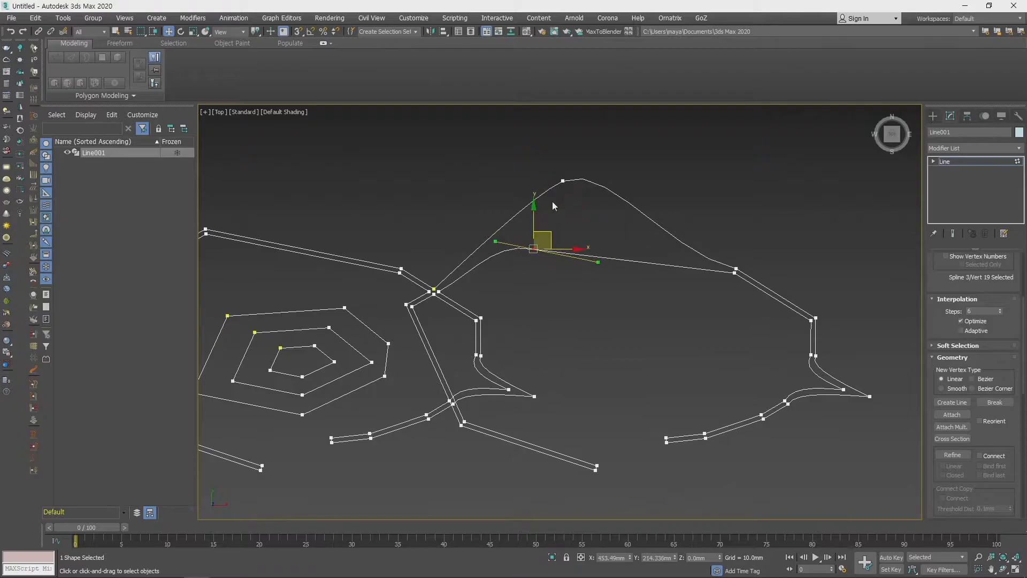
click(562, 181)
drag(562, 181, 629, 64)
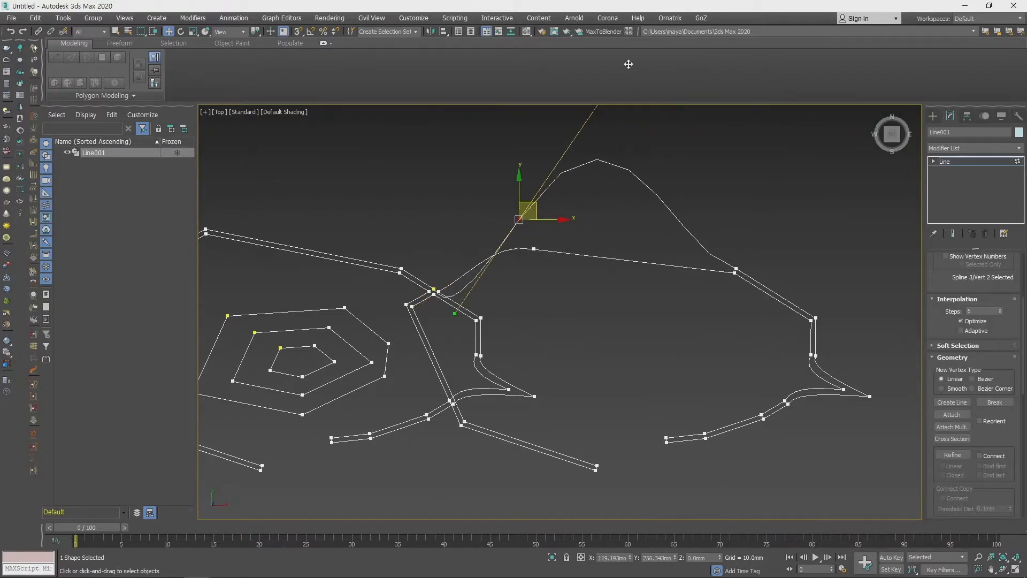
click(562, 176)
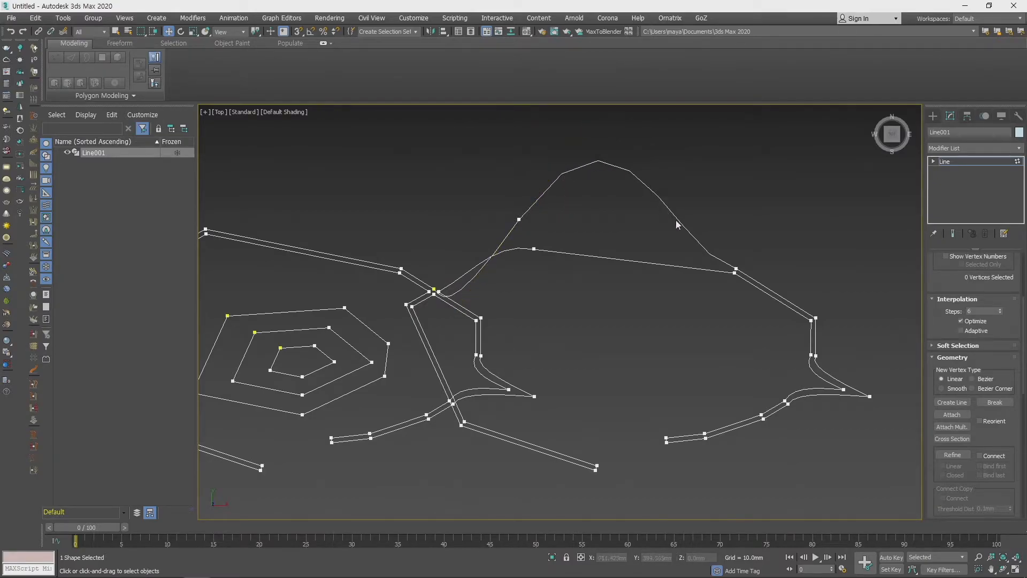
- Move the outer vertex at the bulge's right end up and outward, adjusting both its tangent handles to round the arc
click(736, 268)
drag(672, 255, 733, 155)
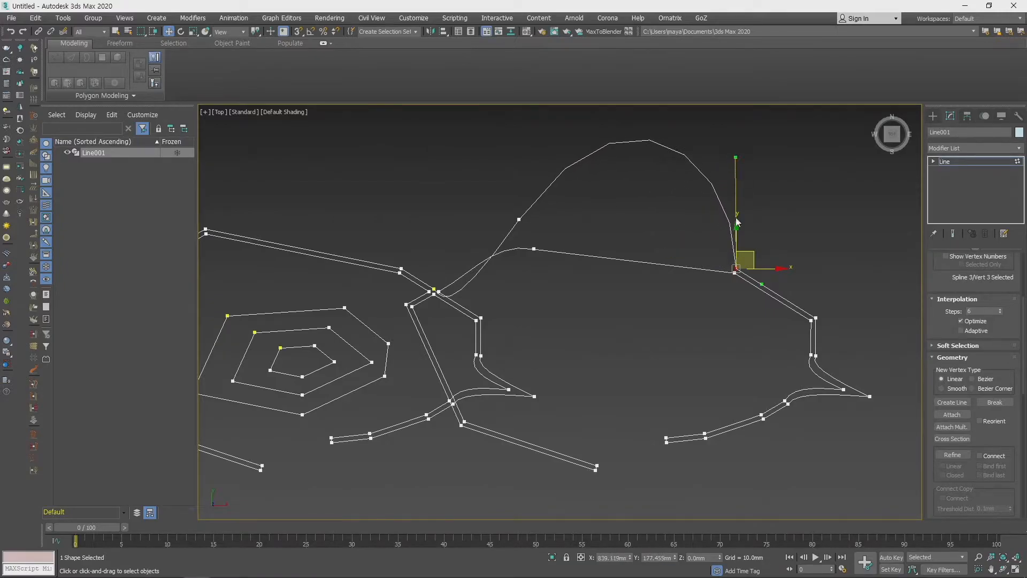
drag(752, 255, 794, 221)
drag(777, 124, 748, 174)
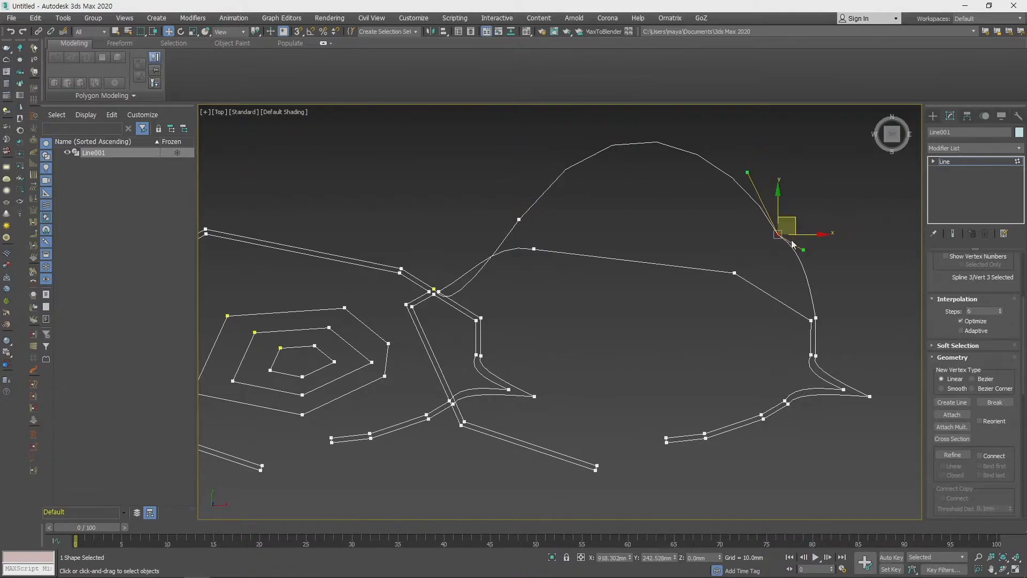
drag(804, 249, 790, 262)
drag(747, 172, 762, 156)
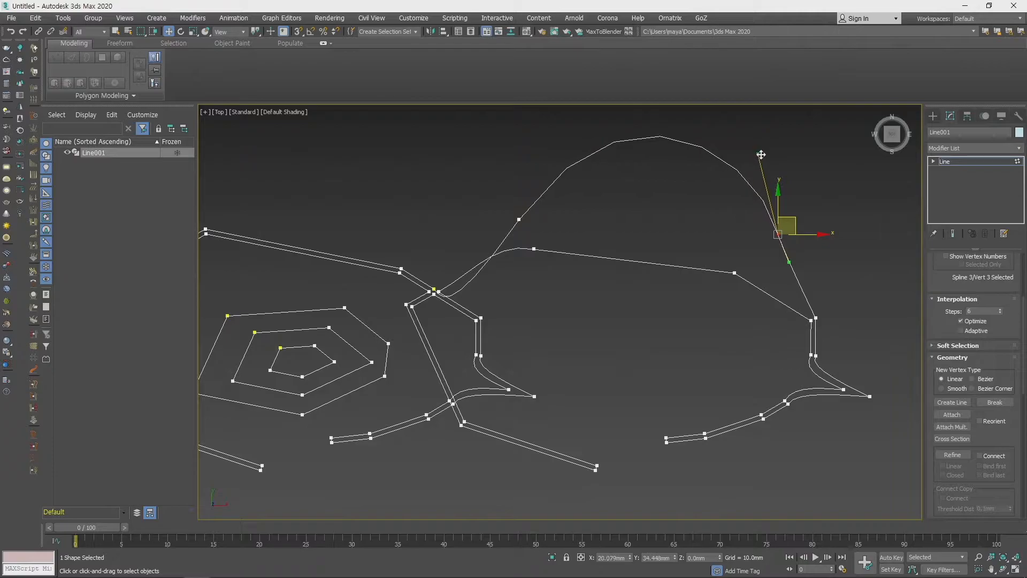
- Turn on Adaptive interpolation for the line and examine the arc's smoothness up close
scroll(688, 271, up, 5)
middle_drag(669, 339, 725, 331)
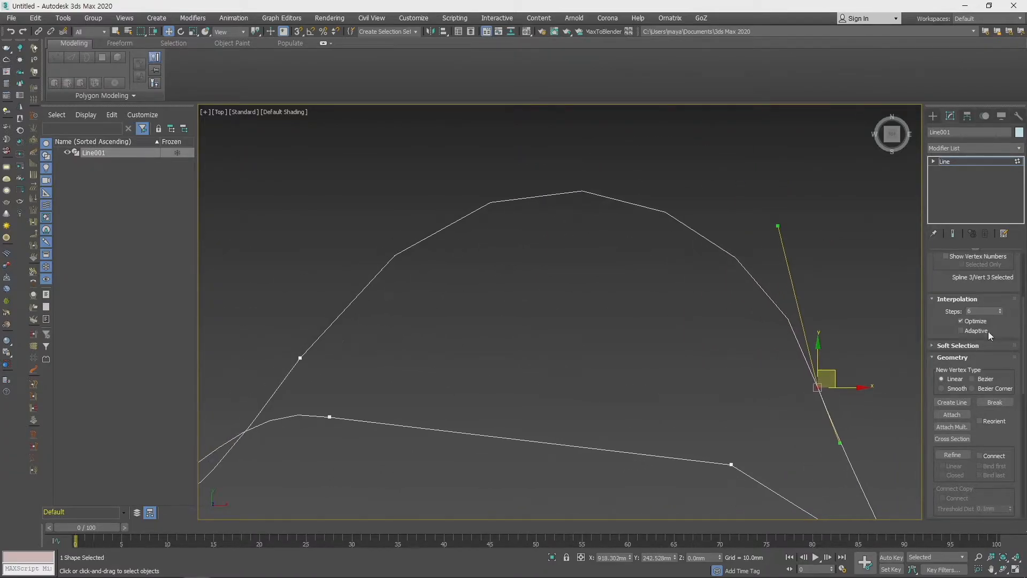
middle_drag(581, 287, 582, 332)
scroll(669, 326, down, 3)
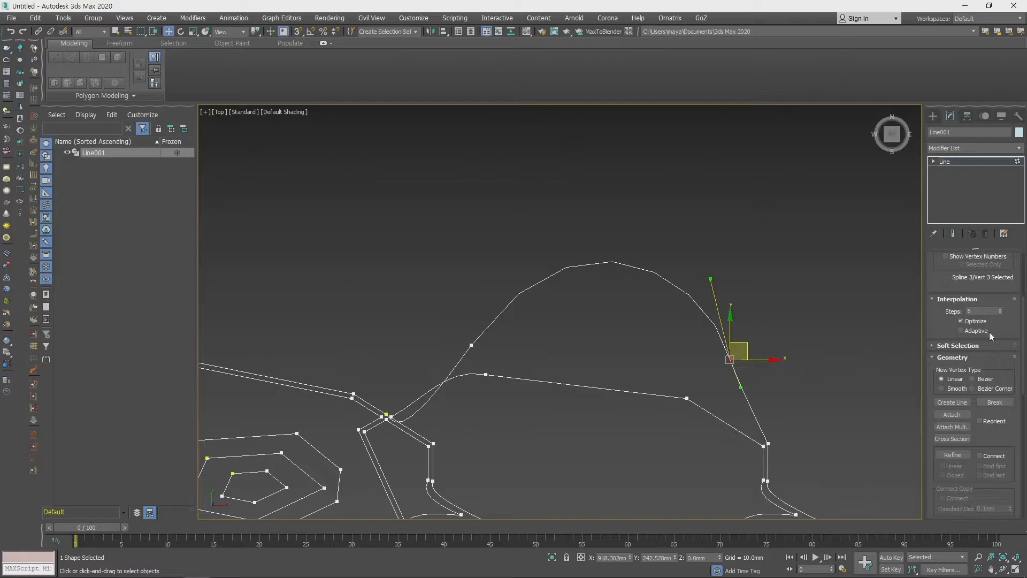
click(961, 330)
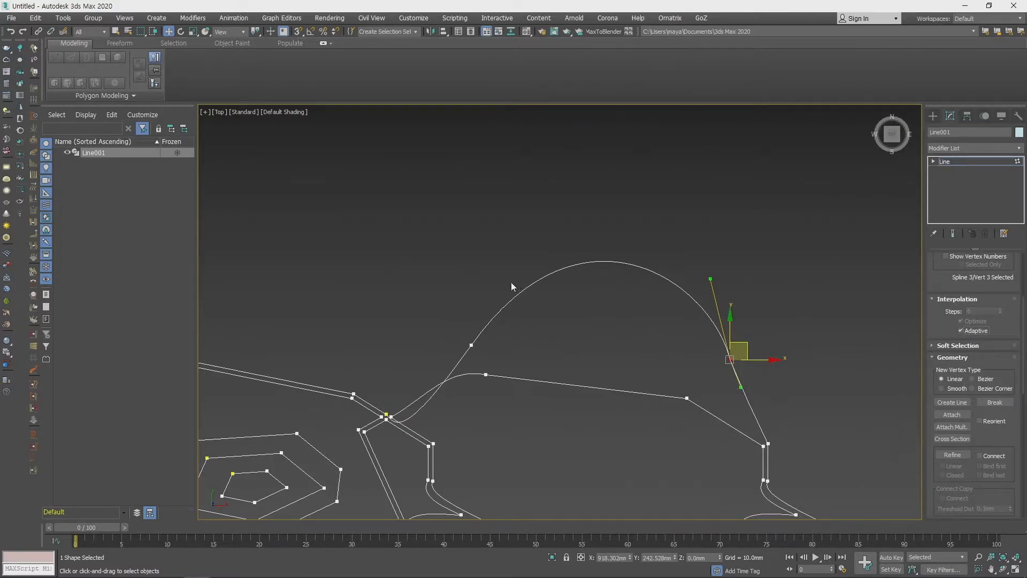
scroll(637, 259, up, 10)
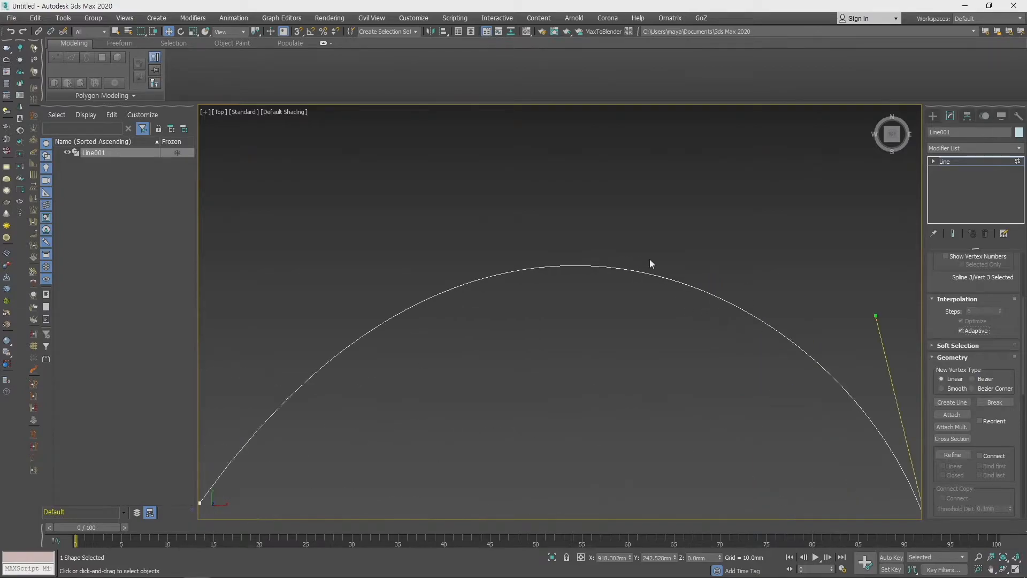
middle_drag(580, 341, 585, 298)
scroll(576, 310, down, 6)
middle_drag(353, 341, 556, 273)
scroll(482, 308, down, 6)
middle_drag(472, 330, 544, 274)
- Toggle Adaptive interpolation to compare the arc with and without it, leaving it off
click(965, 330)
click(961, 330)
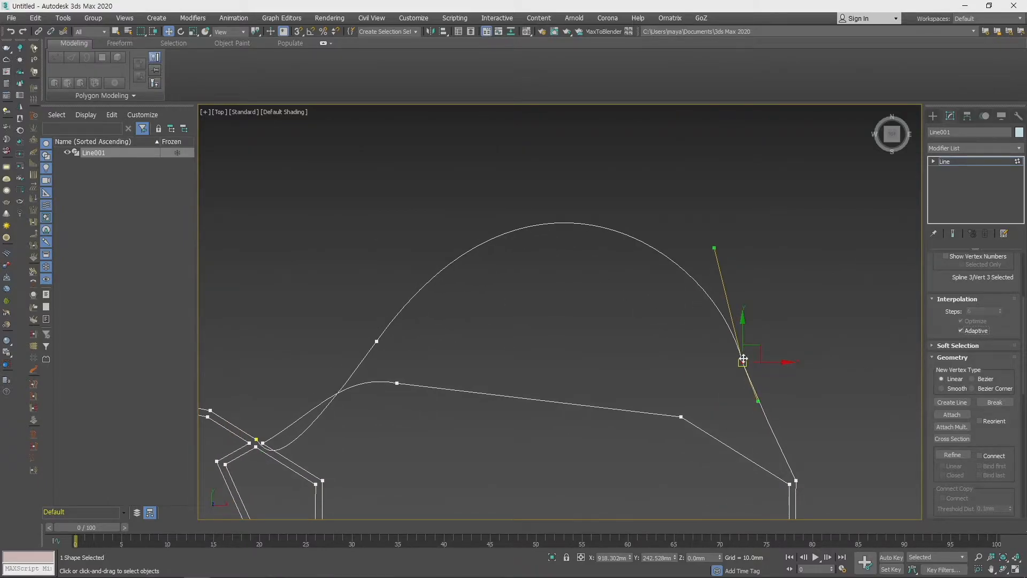
click(963, 330)
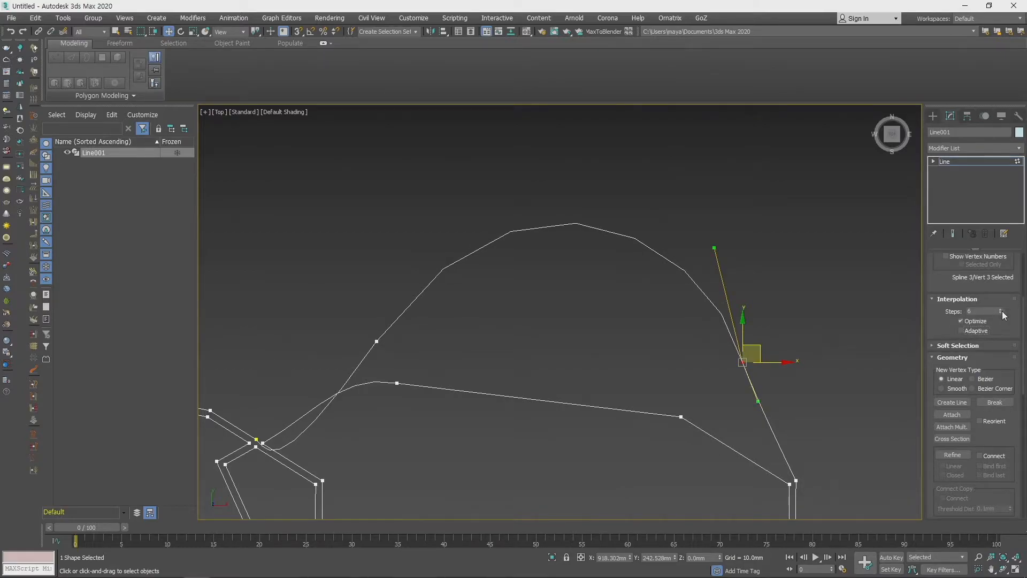
- Try interpolation step counts of 11, 0 and 10 on the line to compare the arc's smoothness
drag(1002, 312, 1003, 308)
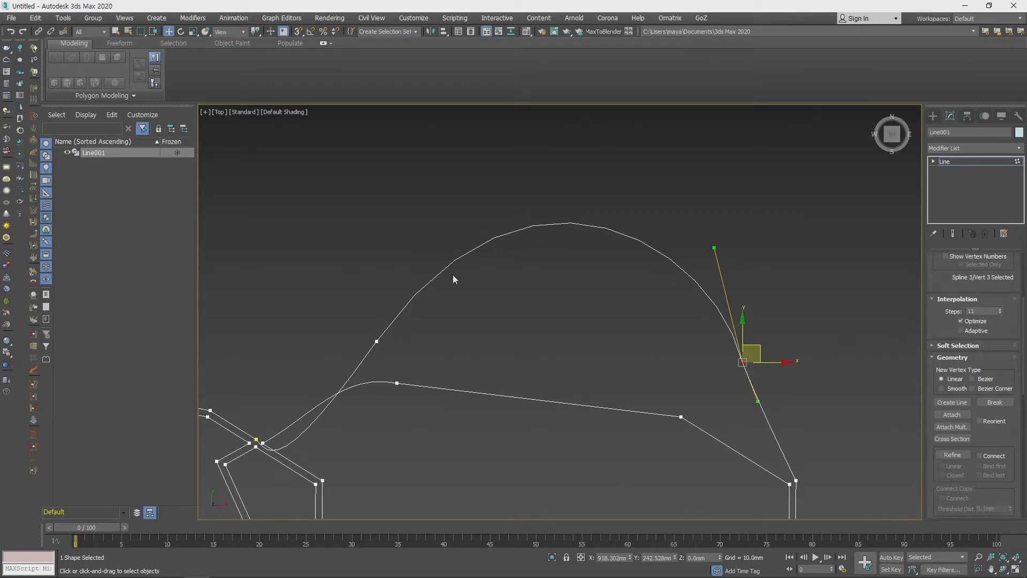
click(1000, 309)
click(1000, 309)
click(1000, 309)
click(1000, 309)
right_click(1000, 311)
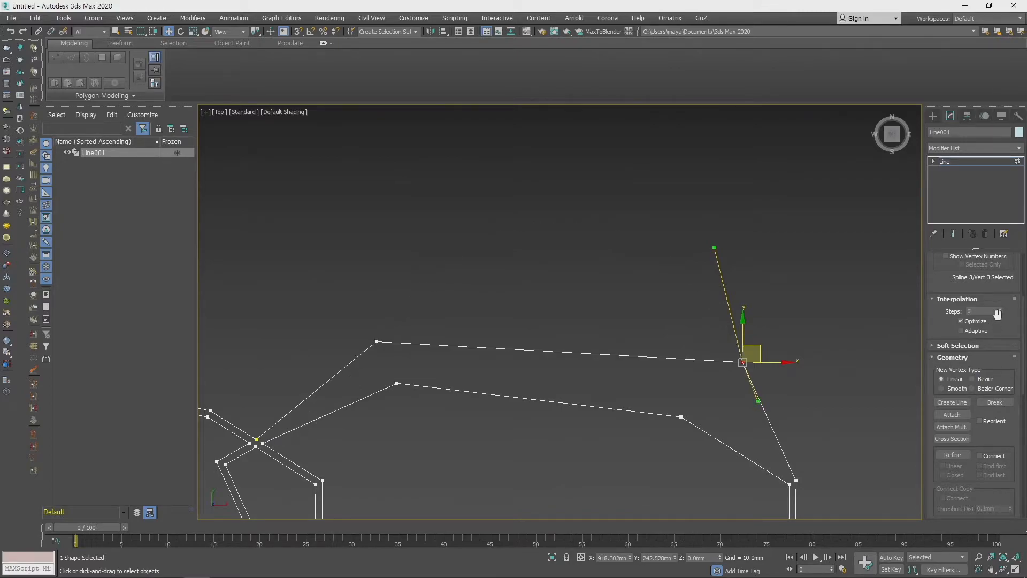
drag(1002, 312, 999, 332)
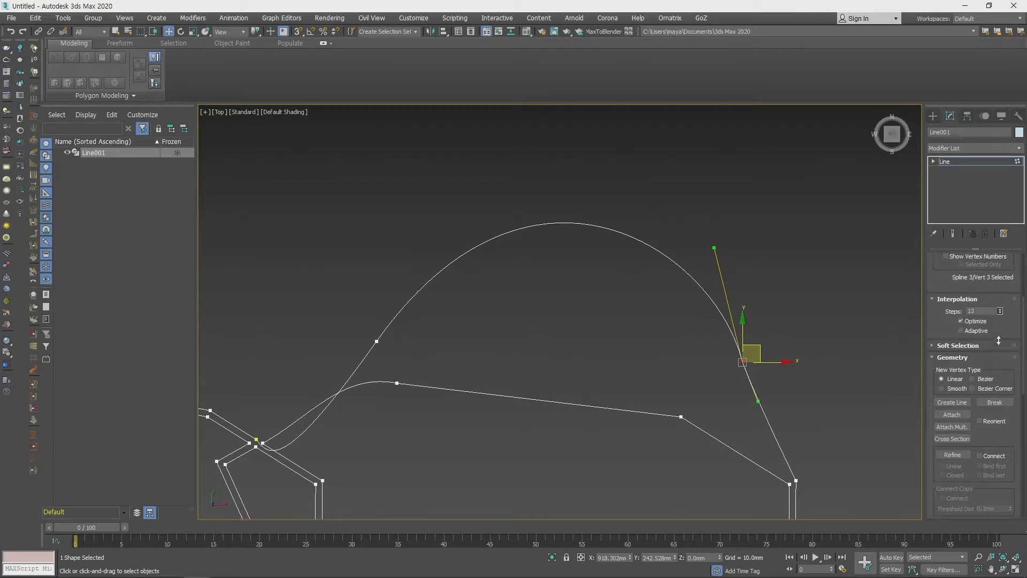
drag(1000, 342, 999, 342)
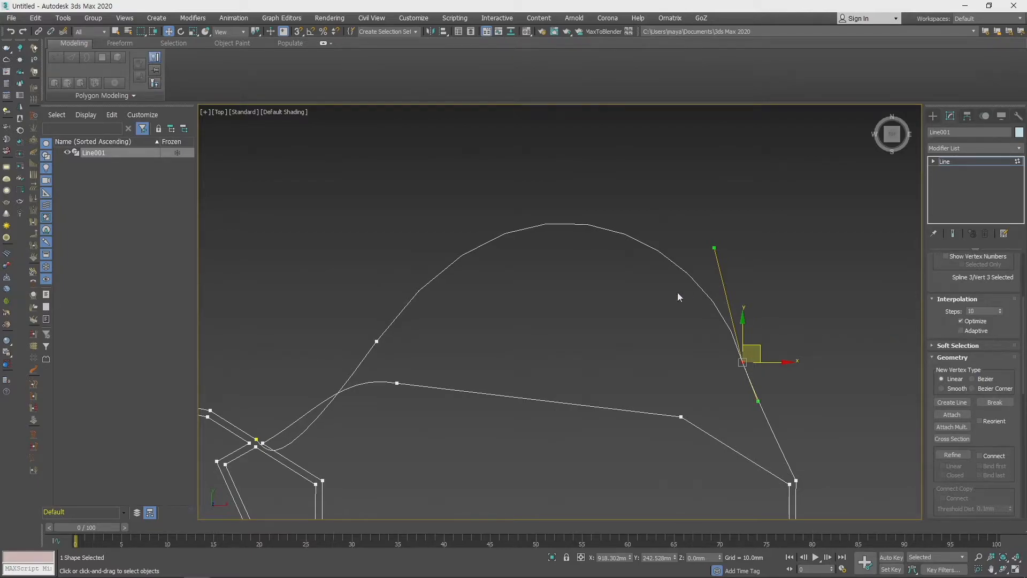
- Lower the line's interpolation steps to 4
click(1001, 313)
click(1001, 312)
click(1002, 313)
click(1001, 312)
click(1001, 312)
click(1001, 313)
click(1001, 313)
click(1002, 308)
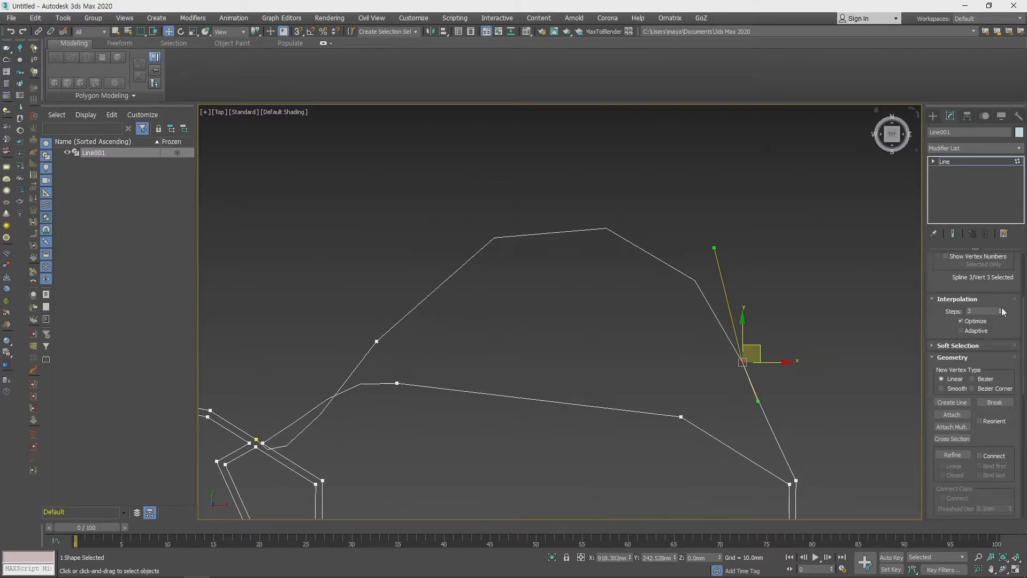
click(1001, 308)
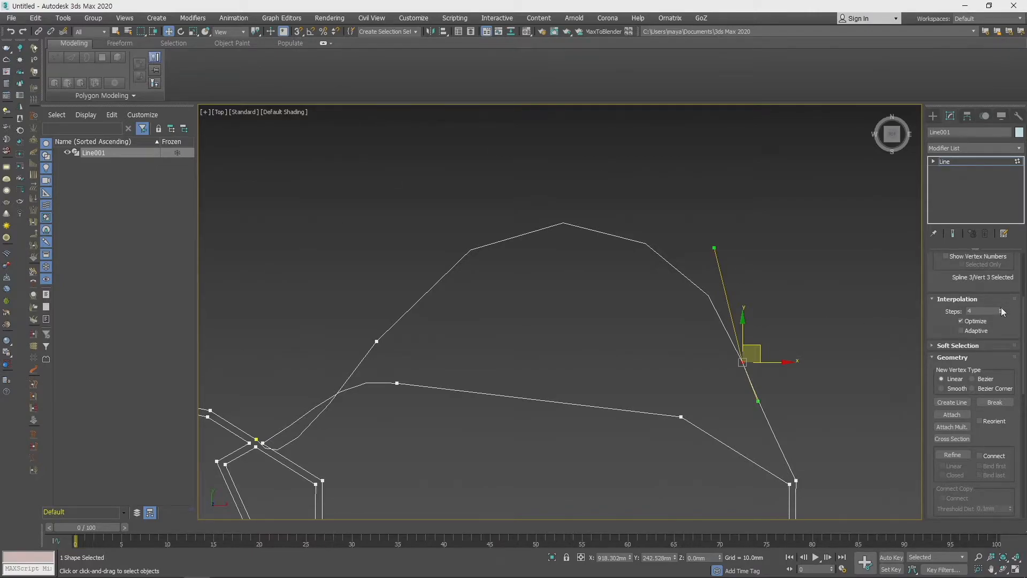
- Turn on Adaptive interpolation for the line
click(966, 331)
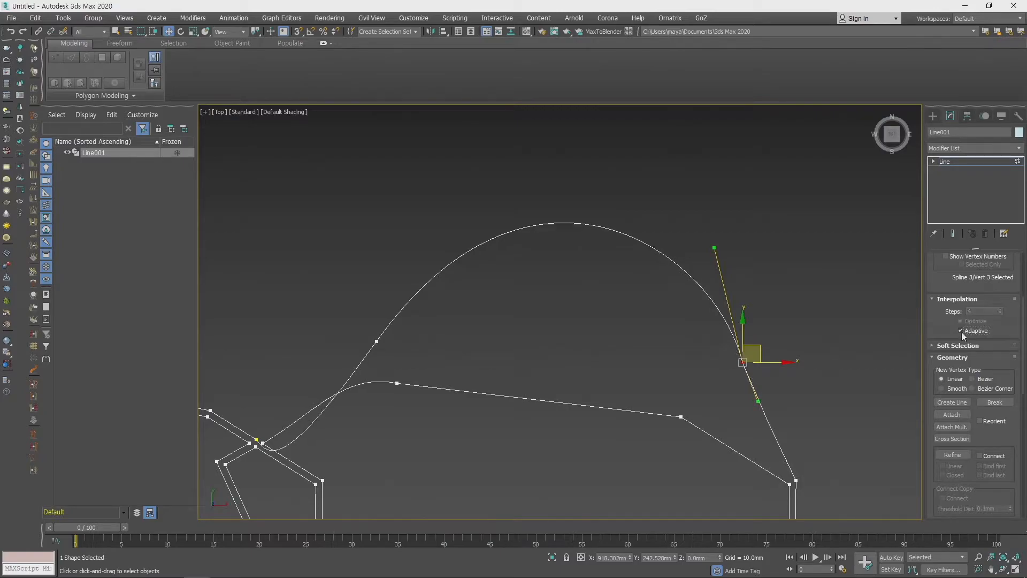
middle_drag(819, 321, 775, 319)
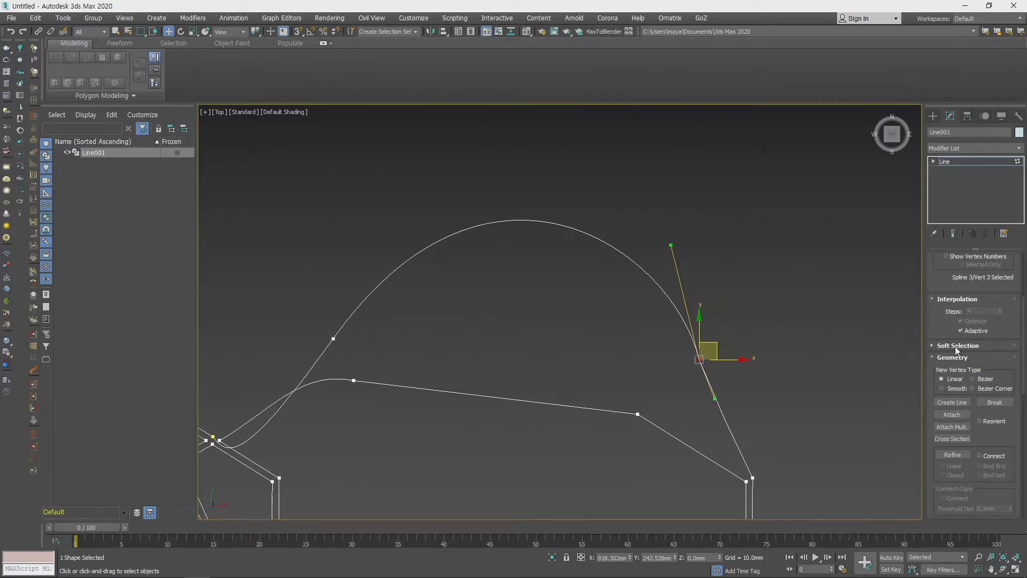
- Look through the line's Geometry tools at vertex level and at spline level
scroll(942, 334, down, 6)
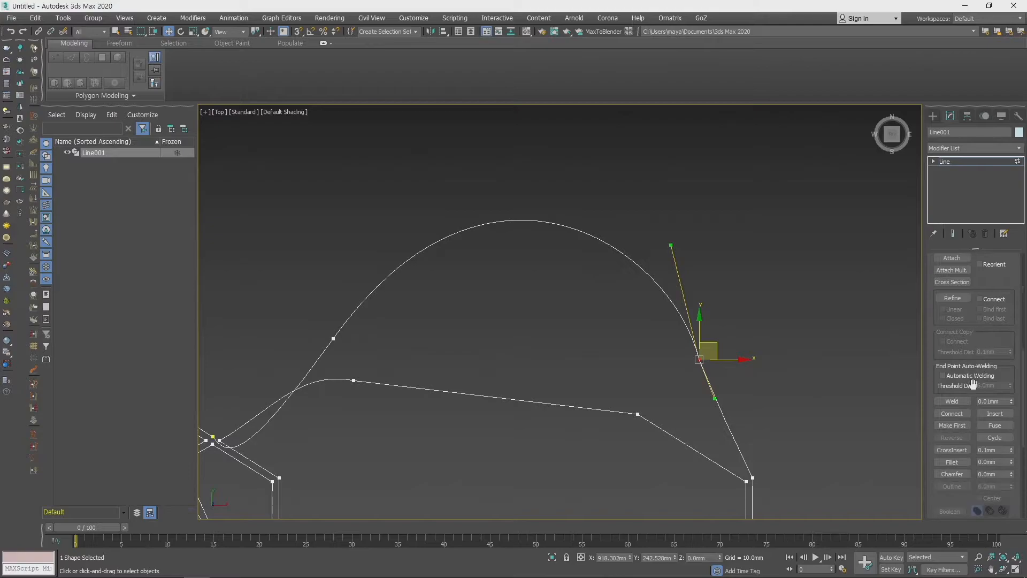
scroll(970, 446, down, 1)
scroll(969, 447, down, 1)
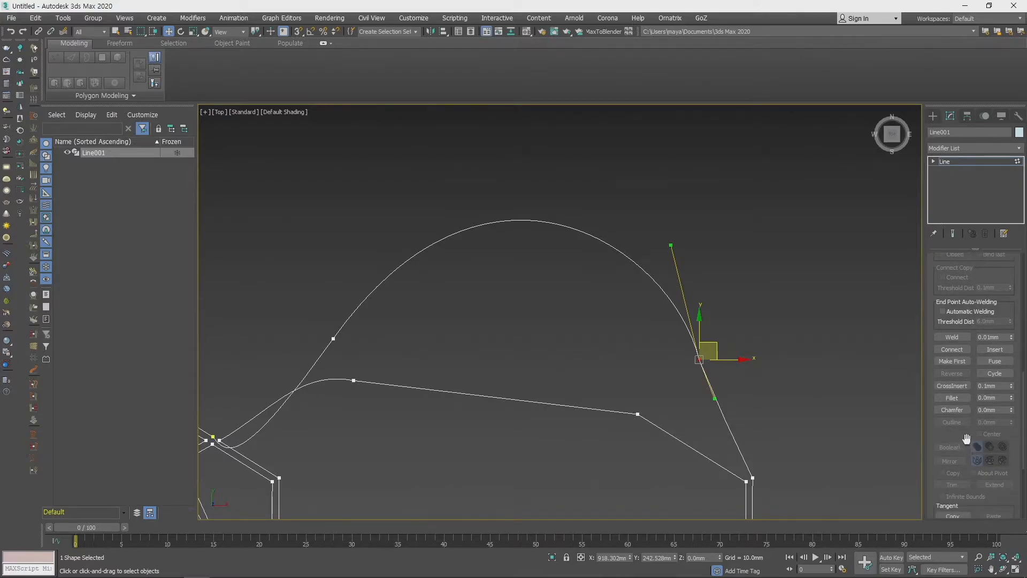
scroll(965, 431, down, 1)
scroll(966, 432, down, 1)
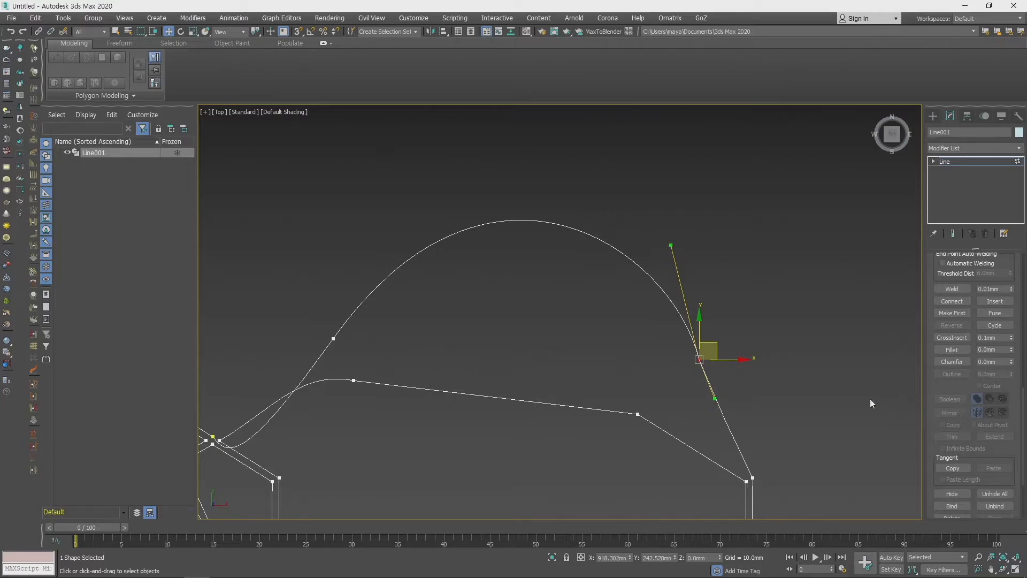
middle_drag(840, 392, 837, 383)
key(3)
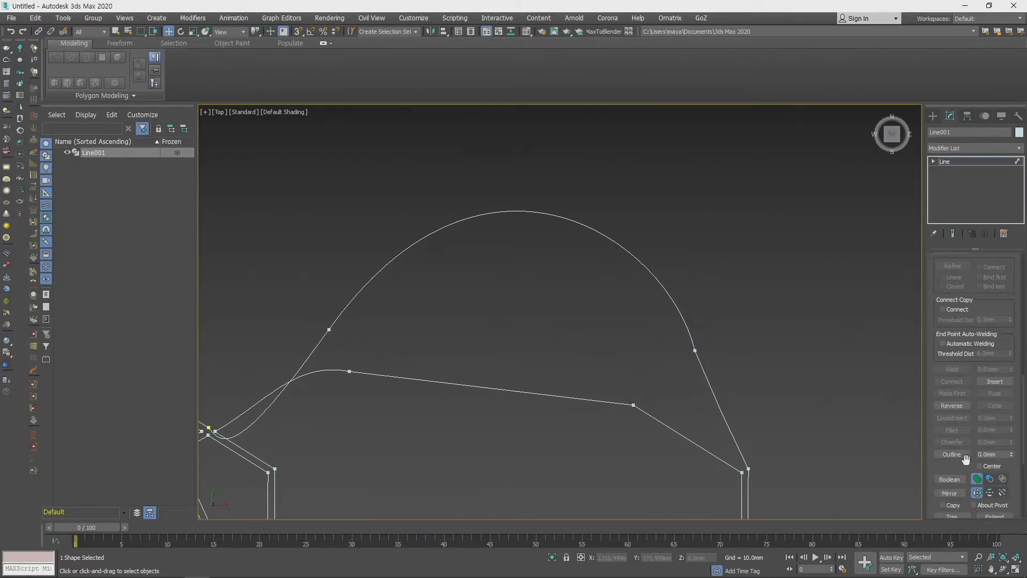
scroll(966, 459, down, 1)
scroll(966, 472, down, 1)
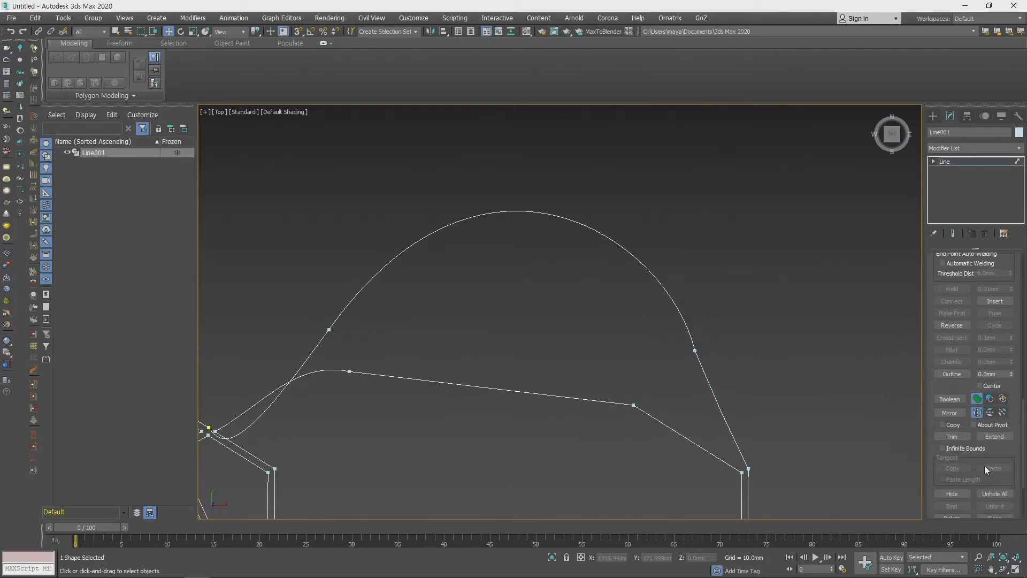
- Try the Extend tool at spline level on the segments around the nested outlines
middle_drag(658, 360, 764, 228)
mouse_move(509, 352)
middle_down()
mouse_move(633, 318)
mouse_move(679, 343)
middle_up()
scroll(678, 344, down, 2)
scroll(496, 405, up, 4)
click(507, 367)
scroll(561, 396, down, 2)
middle_drag(583, 383, 608, 371)
scroll(653, 380, down, 2)
key(3)
click(992, 437)
click(614, 354)
click(613, 362)
right_click(611, 387)
- Select the vertices beside the outermost nested outline at vertex level and delete them
drag(554, 321, 630, 418)
key(1)
drag(595, 345, 619, 408)
key(Delete)
- Look through the remaining Geometry options and the Soft Selection settings of the line
scroll(614, 405, down, 3)
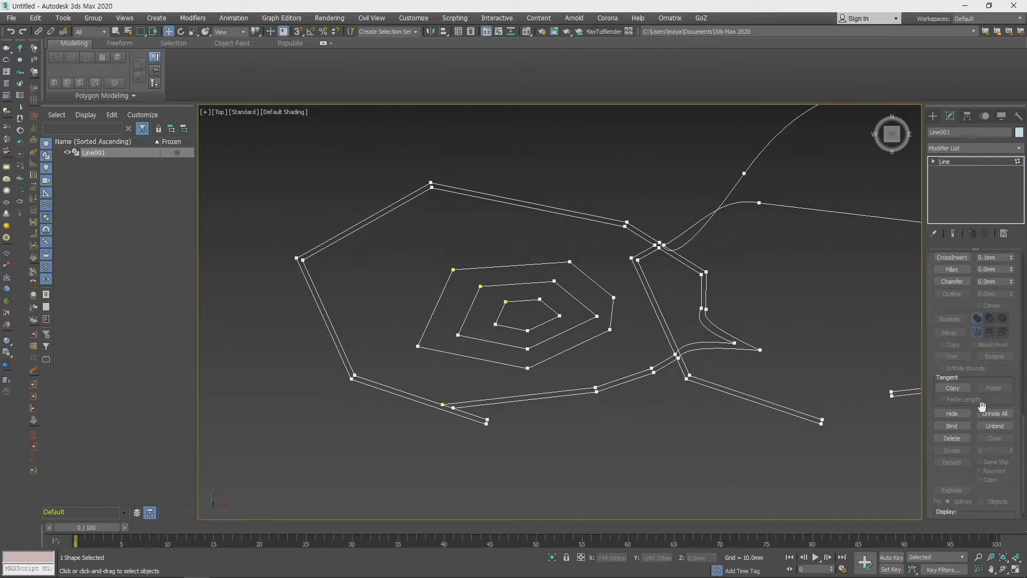
scroll(975, 402, down, 1)
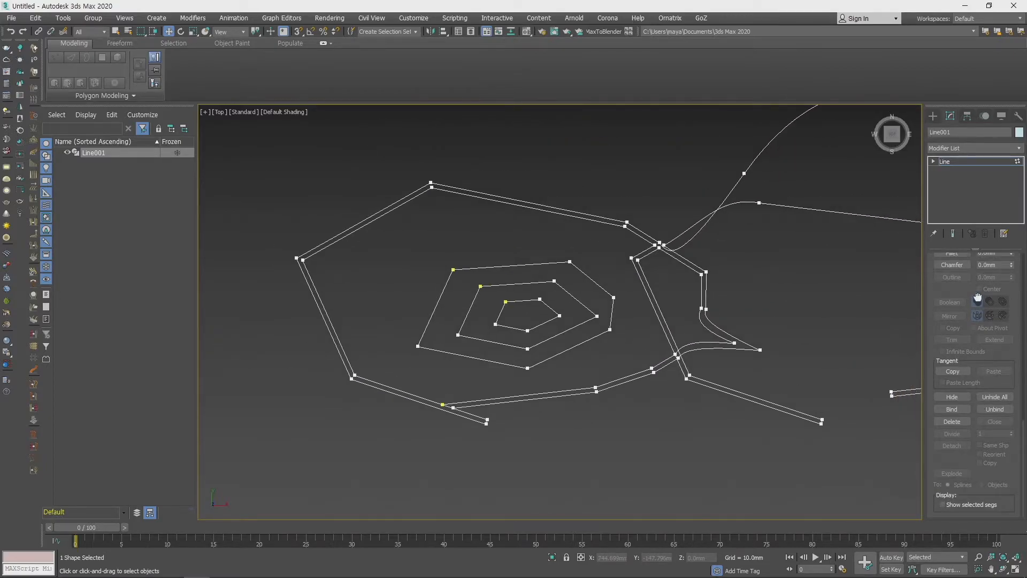
scroll(978, 298, up, 10)
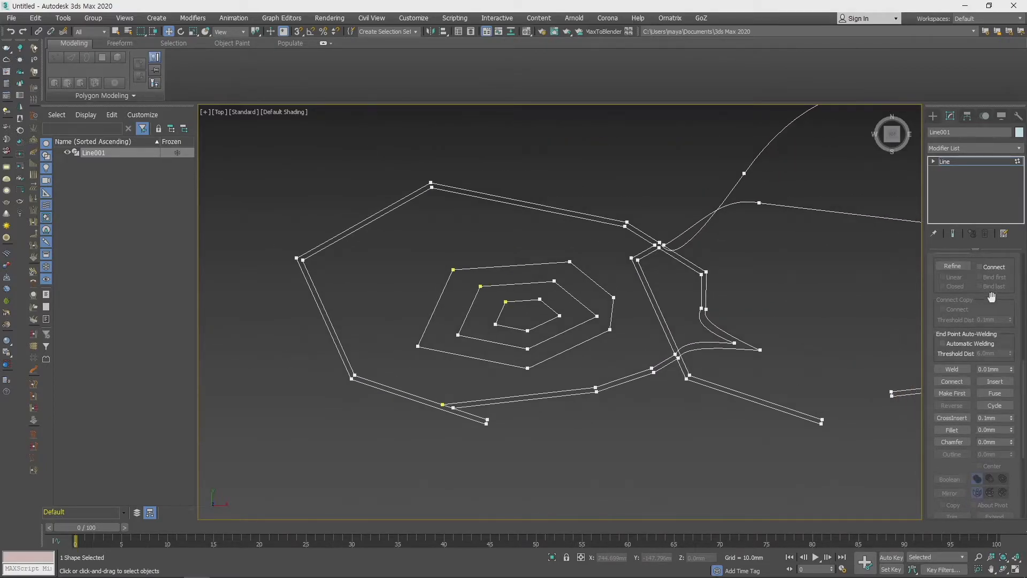
scroll(991, 296, up, 13)
scroll(988, 406, up, 1)
scroll(942, 393, up, 3)
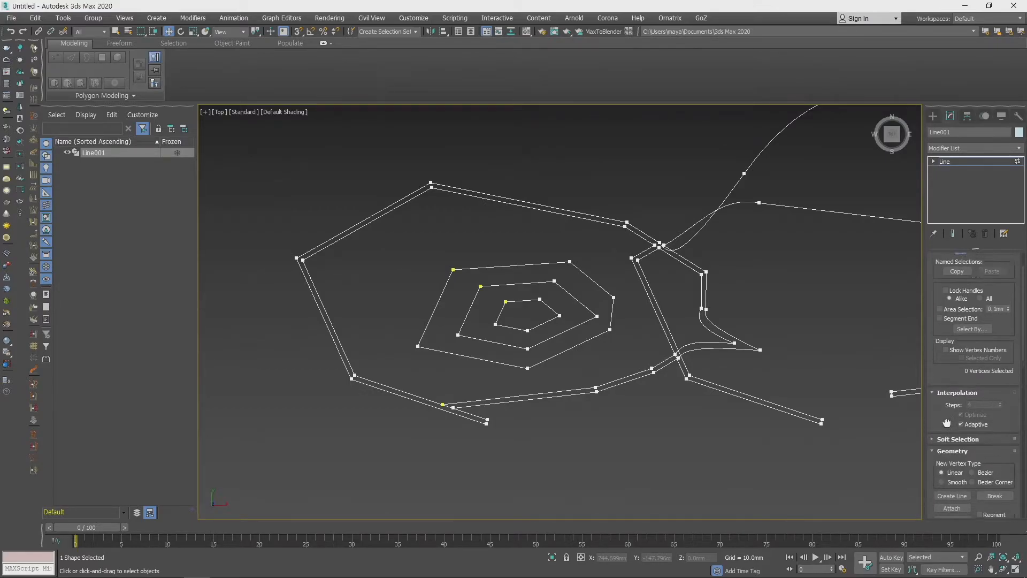
scroll(945, 385, up, 1)
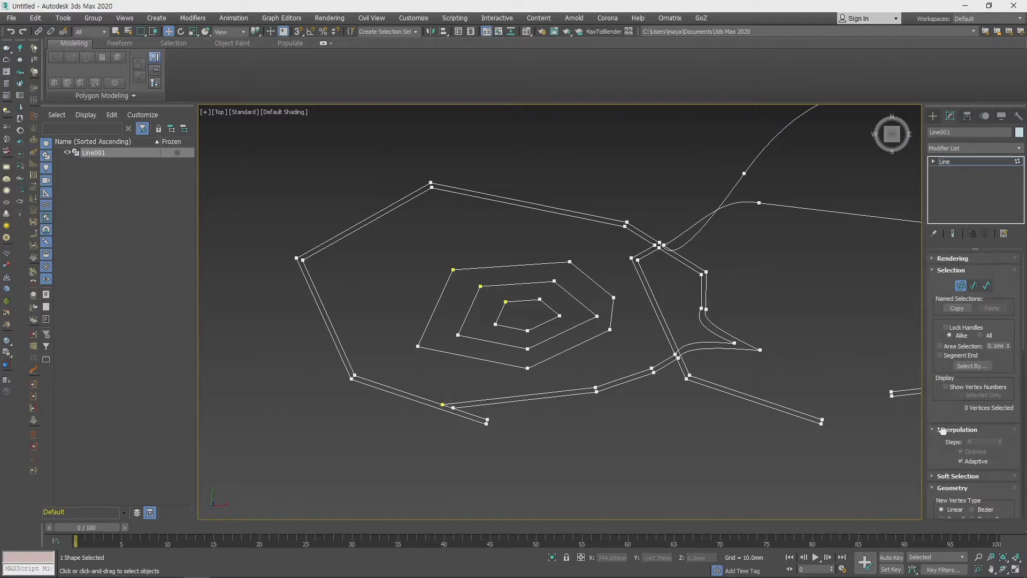
click(933, 475)
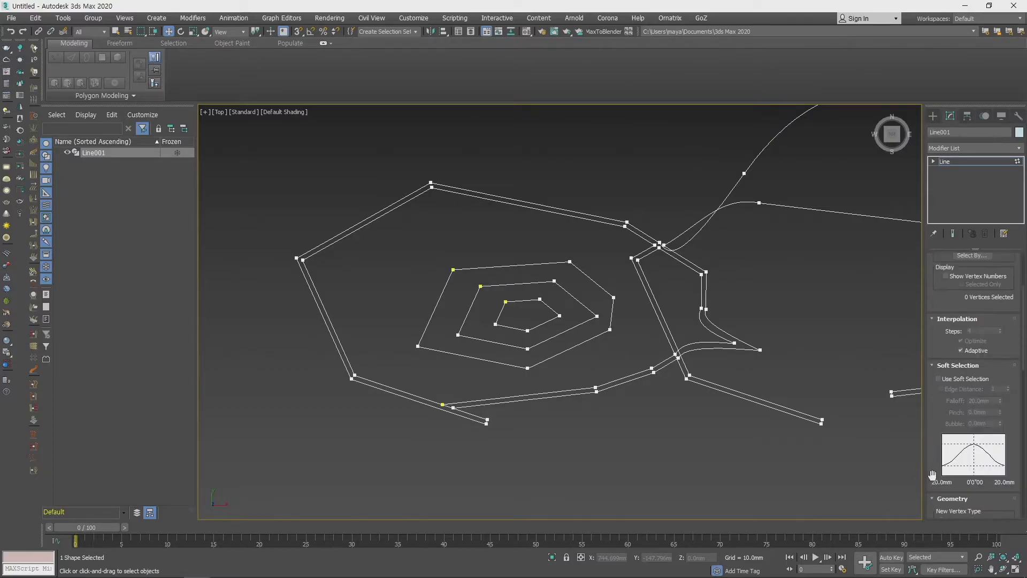
click(937, 366)
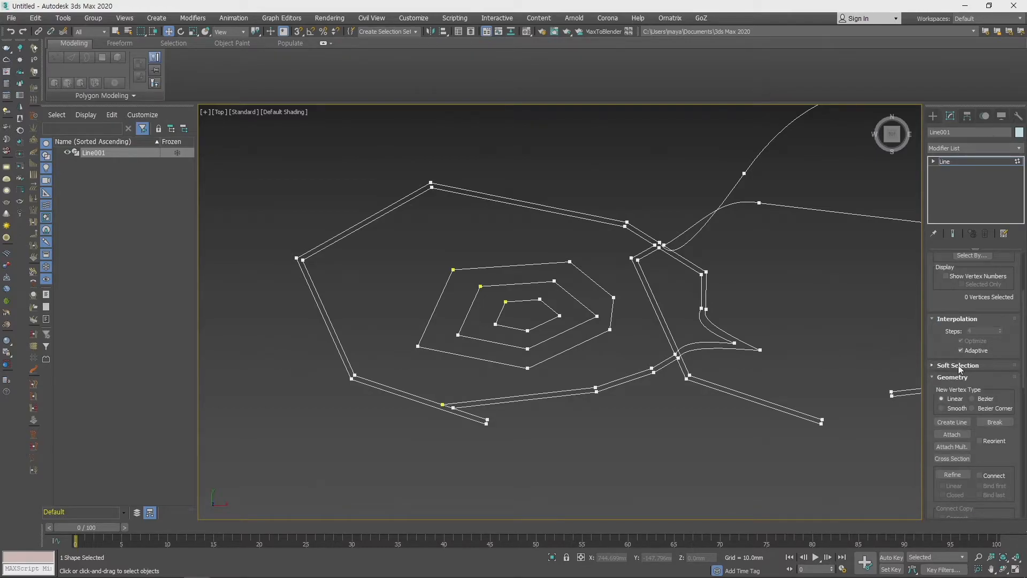
drag(946, 334, 948, 445)
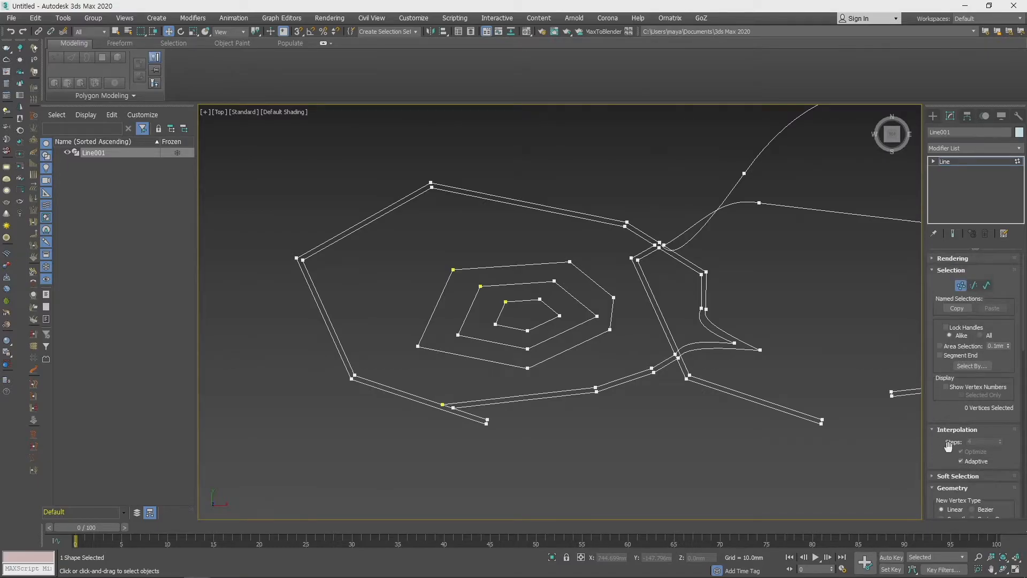
- Collapse the Selection and Interpolation settings and enable the line's rendering in both renderer and viewport
click(936, 270)
click(936, 282)
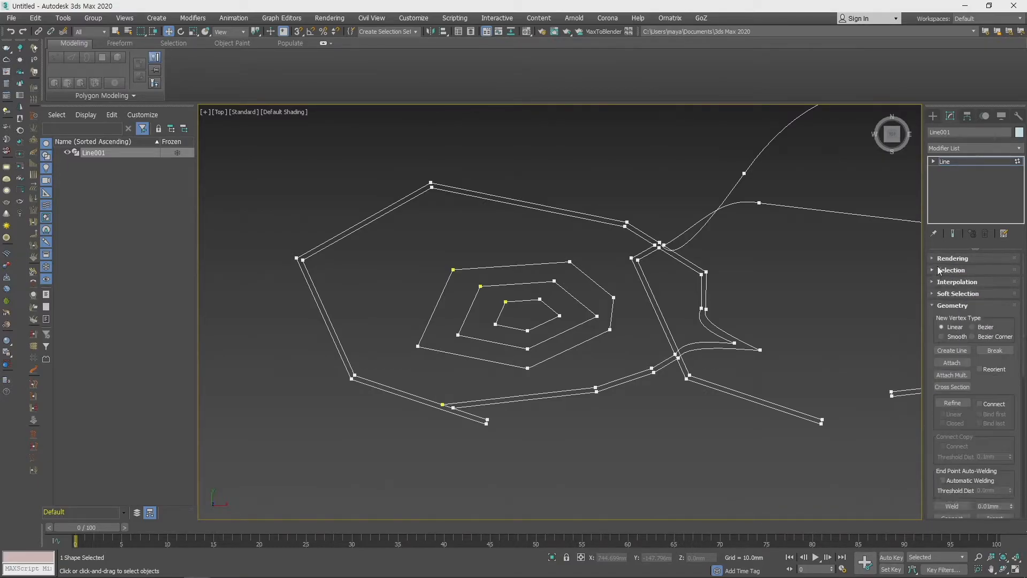
click(941, 258)
middle_drag(766, 284, 690, 328)
scroll(646, 348, down, 3)
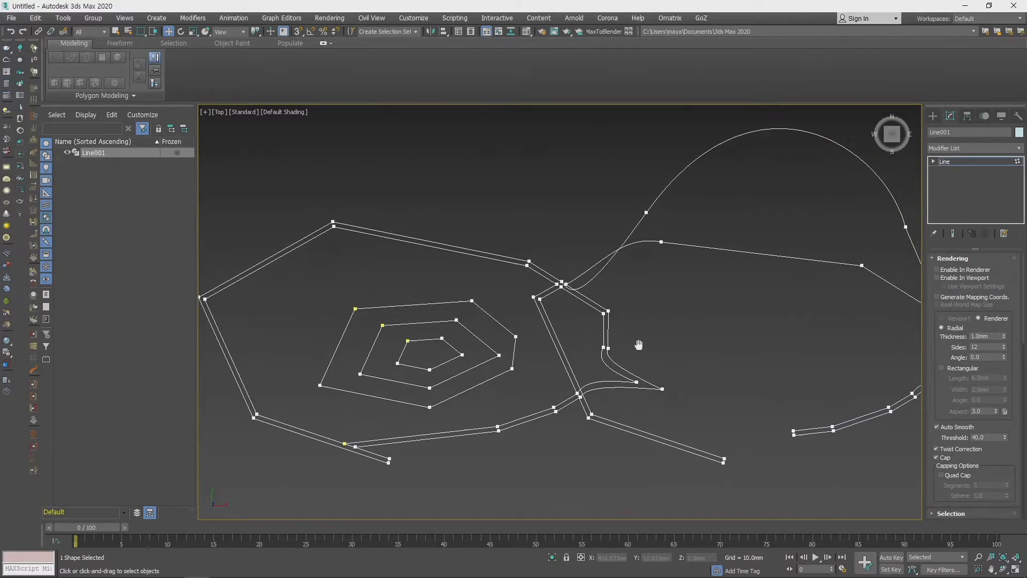
click(937, 269)
click(937, 278)
- Give the line a rectangular rendering section with a length of about 128 mm, viewed in perspective
middle_drag(845, 299, 599, 282)
key(p)
scroll(602, 345, up, 5)
scroll(840, 347, down, 6)
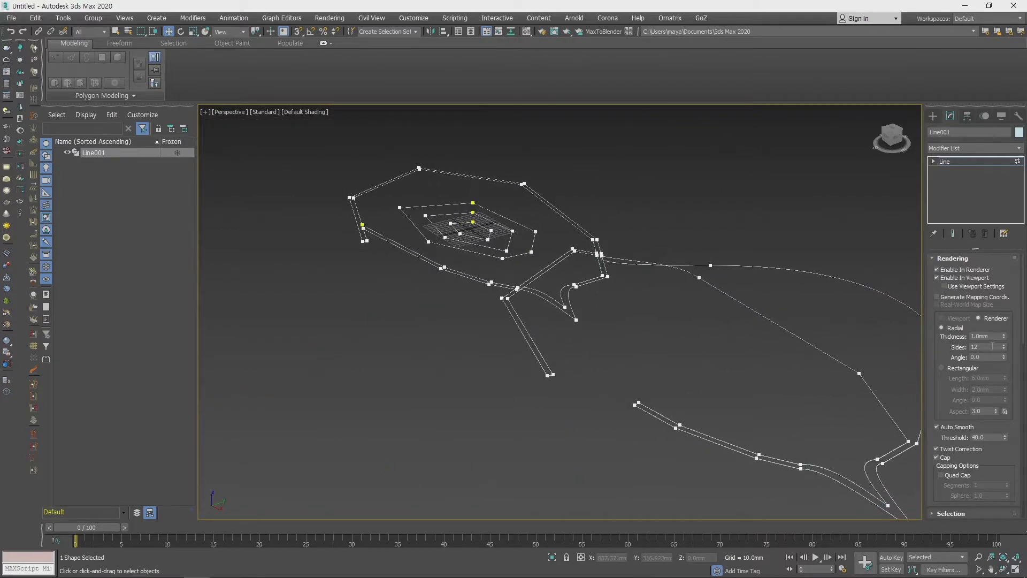
click(942, 369)
alt+middle_drag(650, 325, 633, 319)
click(1005, 380)
drag(1005, 381, 976, 430)
mouse_move(788, 368)
alt+middle_down()
mouse_move(718, 331)
mouse_move(811, 409)
mouse_move(820, 383)
mouse_move(714, 359)
mouse_move(688, 364)
mouse_move(681, 433)
mouse_move(723, 356)
mouse_move(787, 359)
alt+middle_up()
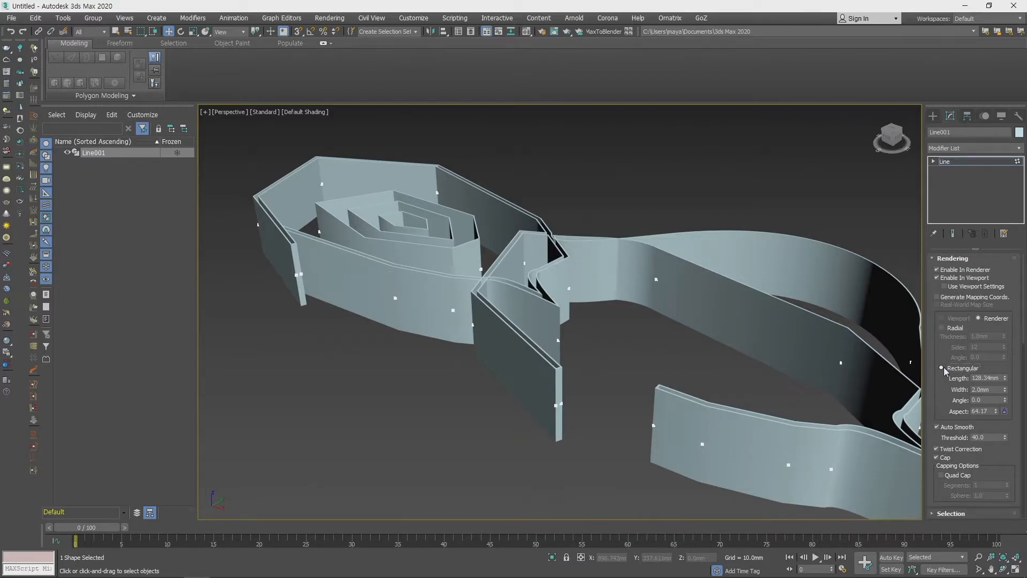
- Switch the line's rendering section to Radial with a thickness of 10.56 mm and inspect the tubes from several angles
click(943, 328)
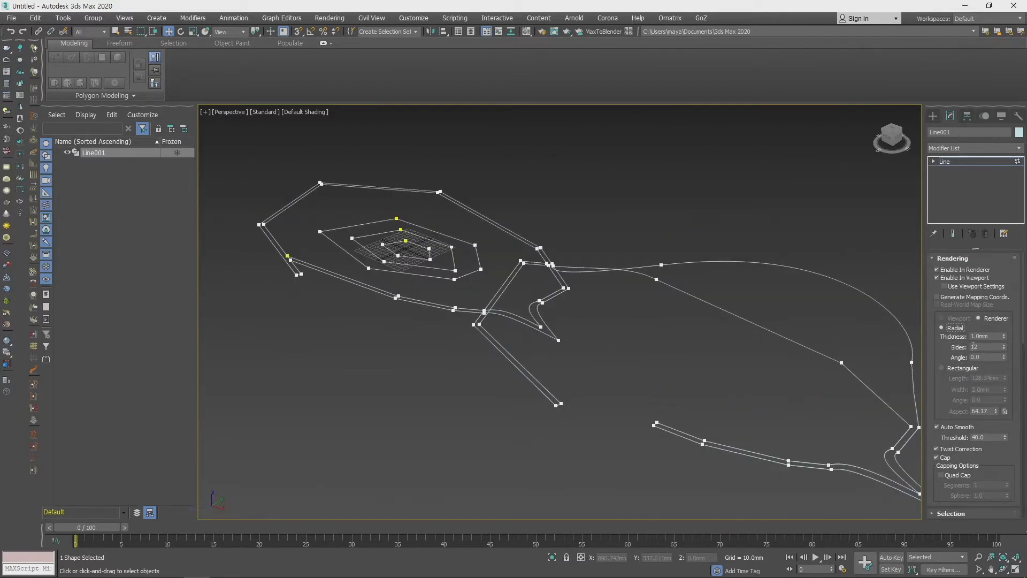
drag(1004, 337, 800, 419)
scroll(805, 402, down, 3)
alt+middle_drag(749, 344, 717, 371)
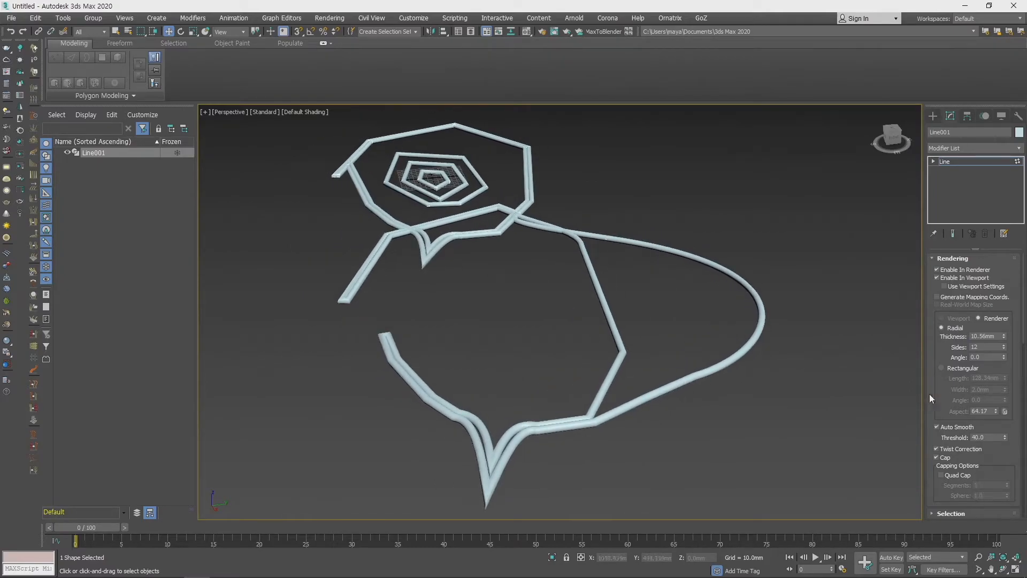
alt+middle_drag(824, 348, 922, 360)
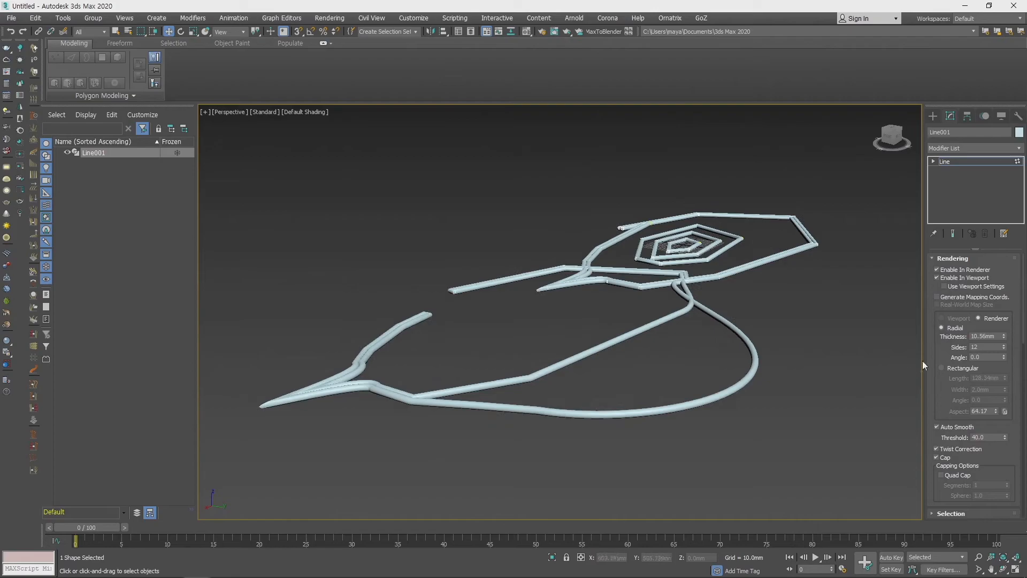
- Turn off the line's viewport rendering and collapse its Rendering settings
click(939, 276)
click(939, 259)
middle_drag(840, 299, 806, 306)
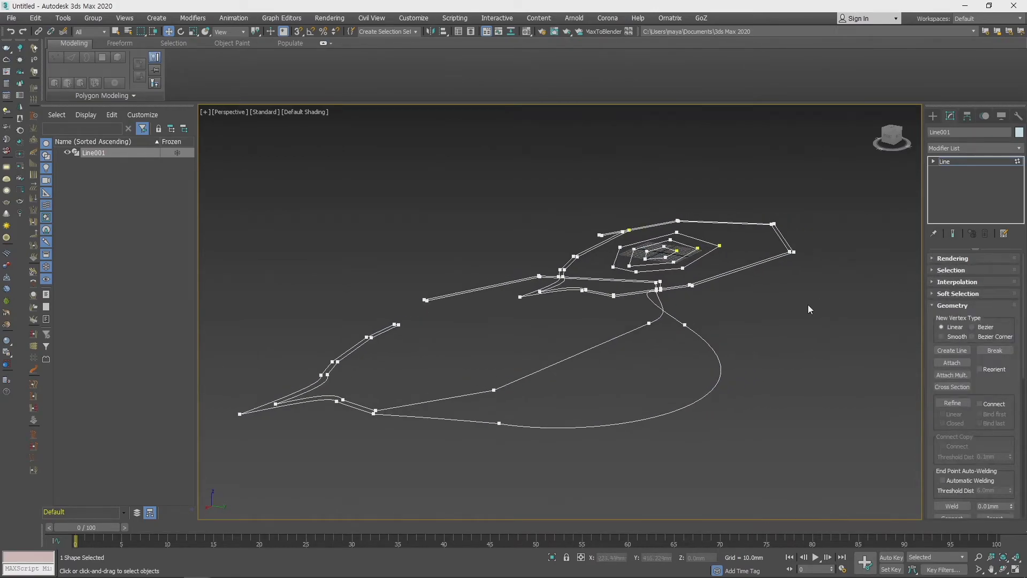
- Return to the Top view, leave vertex editing and delete the whole line
key(t)
middle_drag(733, 329, 684, 304)
scroll(673, 311, down, 2)
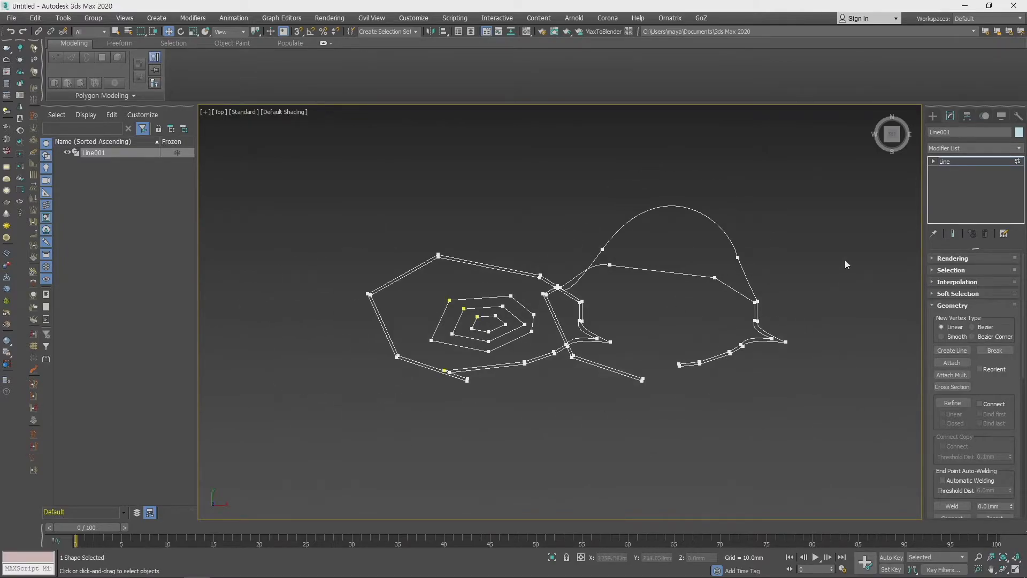
click(950, 158)
key(Delete)
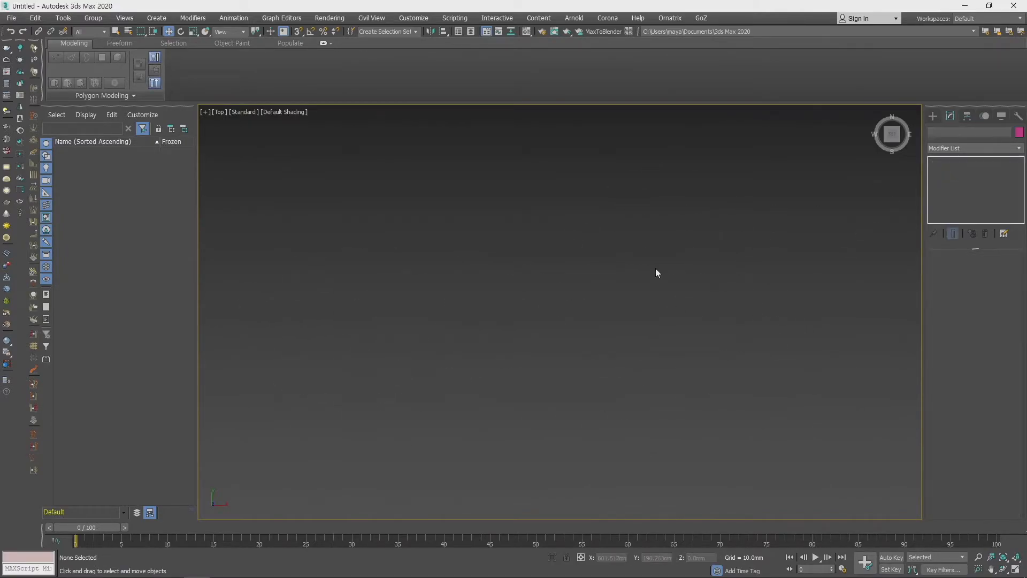
- Draw a wide rectangle and a circle of about 299 mm radius overlapping the rectangle's upper-left corner
click(933, 117)
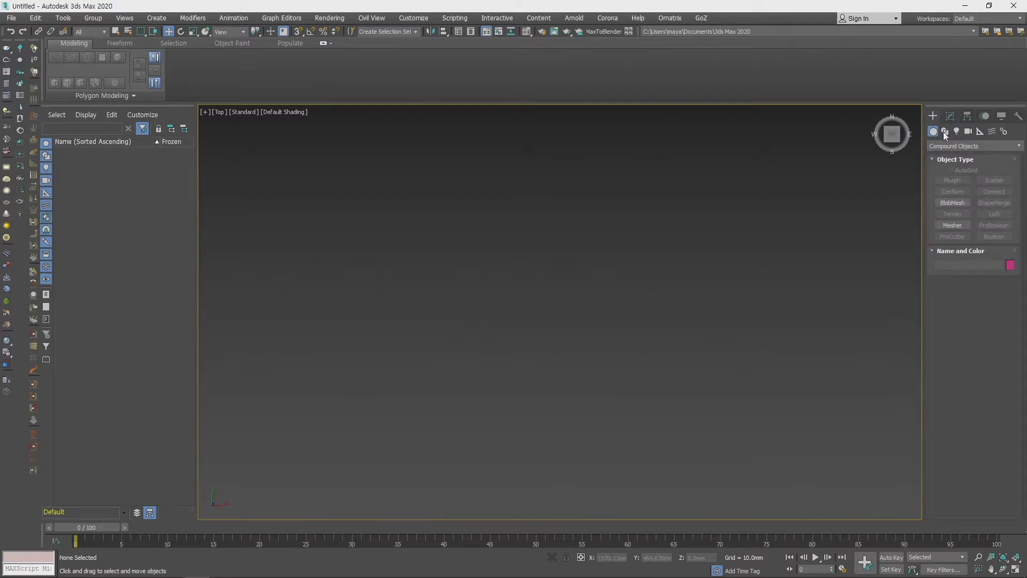
click(944, 132)
click(995, 188)
drag(425, 268, 757, 389)
click(952, 199)
drag(384, 221, 454, 271)
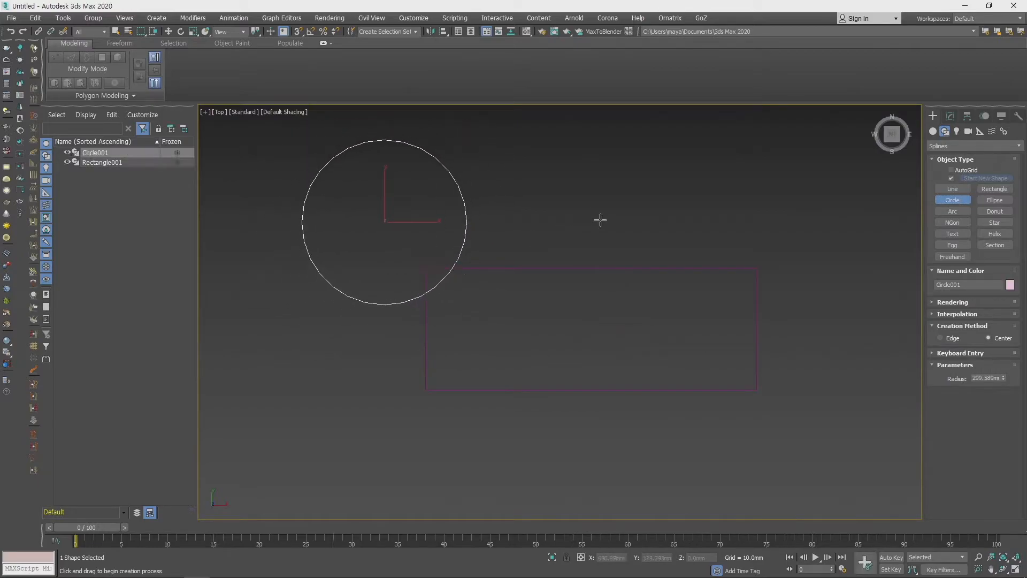
key(w)
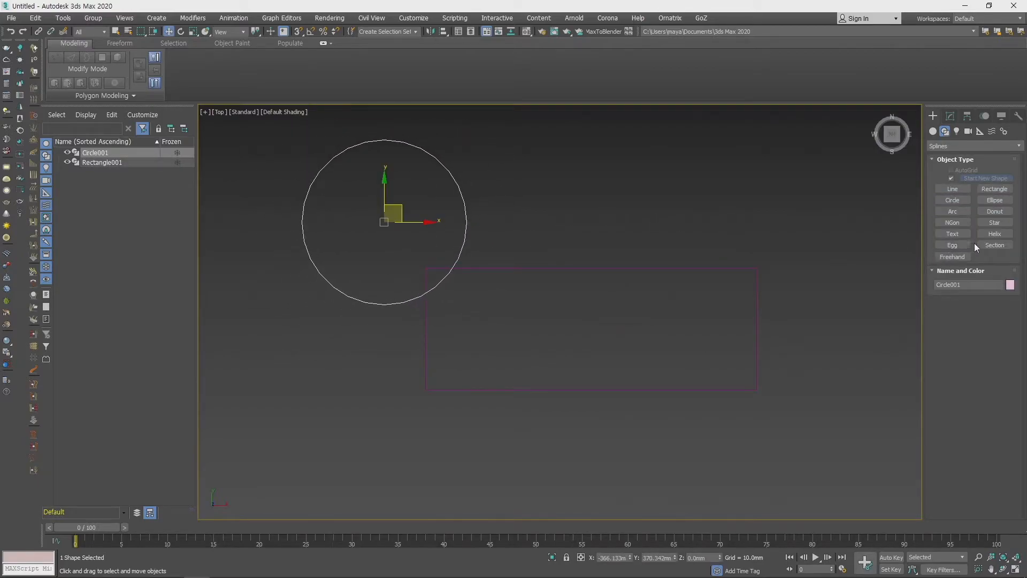
- Create a helix over the rectangle with radii of about 125 and 237 mm and a height of about 391 mm, and view it in perspective
click(994, 234)
middle_drag(619, 339, 608, 367)
drag(602, 358, 621, 371)
click(628, 281)
click(630, 246)
middle_drag(694, 382, 660, 430)
key(p)
key(z)
scroll(672, 385, down, 3)
scroll(660, 430, down, 2)
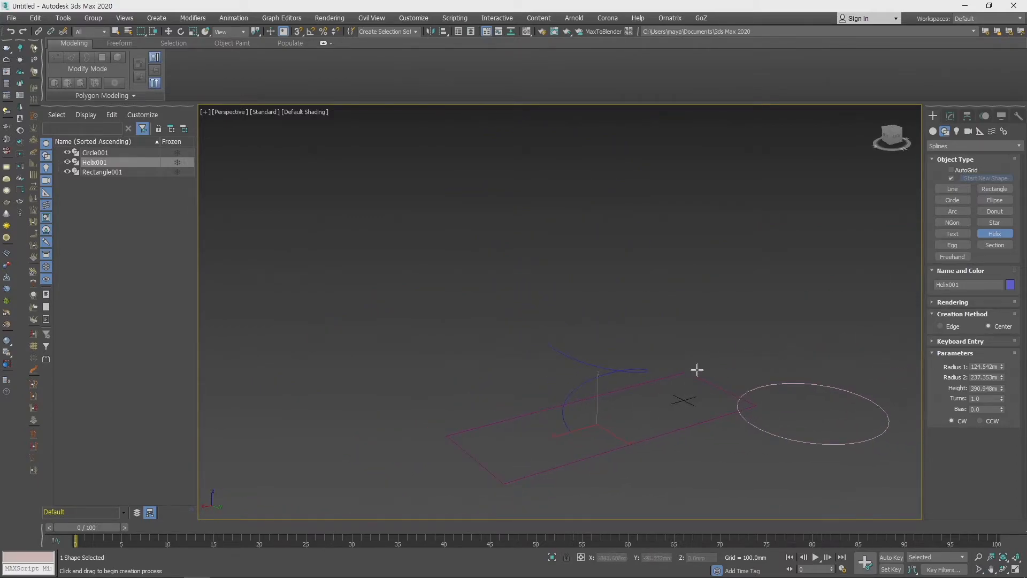
key(w)
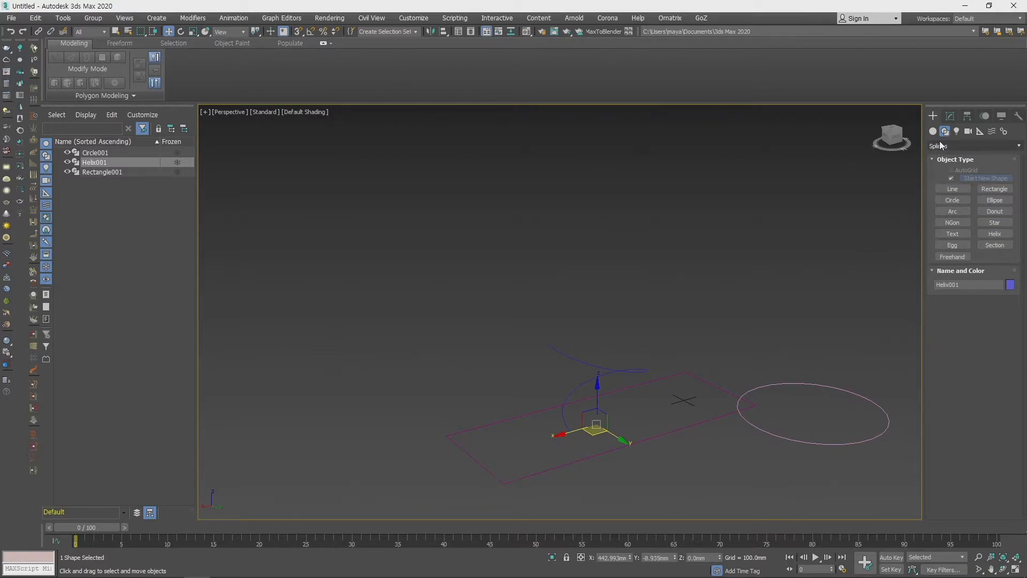
- Enable the helix in renderer and viewport with a radial thickness of about 272 mm and inspect its shape and parameters
click(950, 116)
click(952, 259)
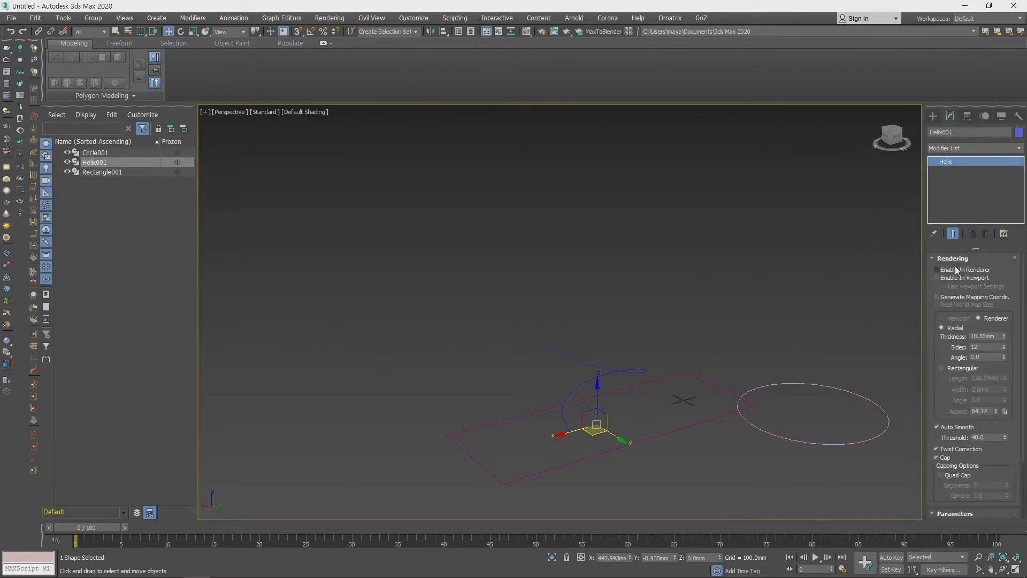
click(952, 277)
drag(1004, 336, 904, 154)
alt+middle_drag(754, 455, 671, 419)
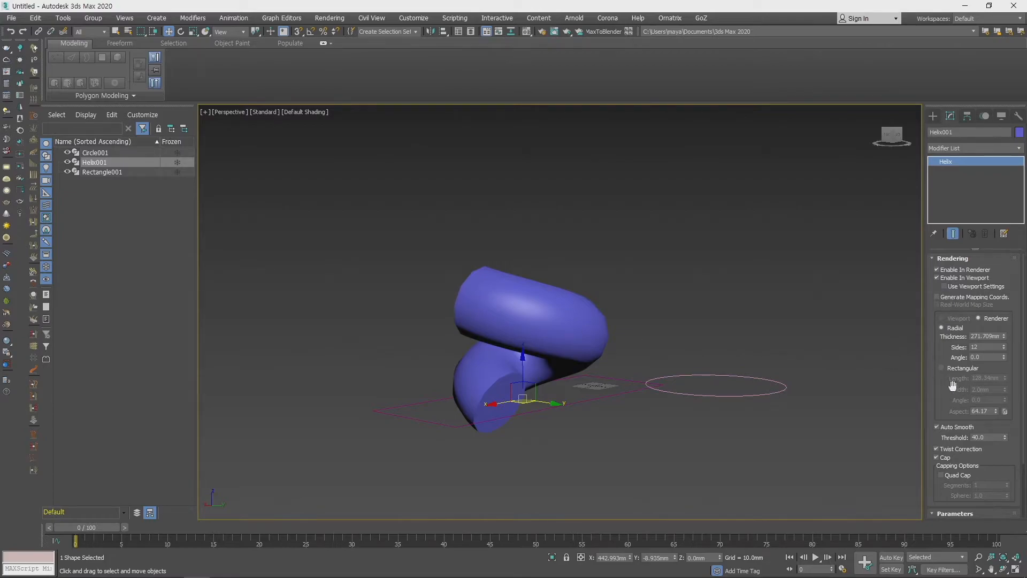
scroll(964, 300, down, 2)
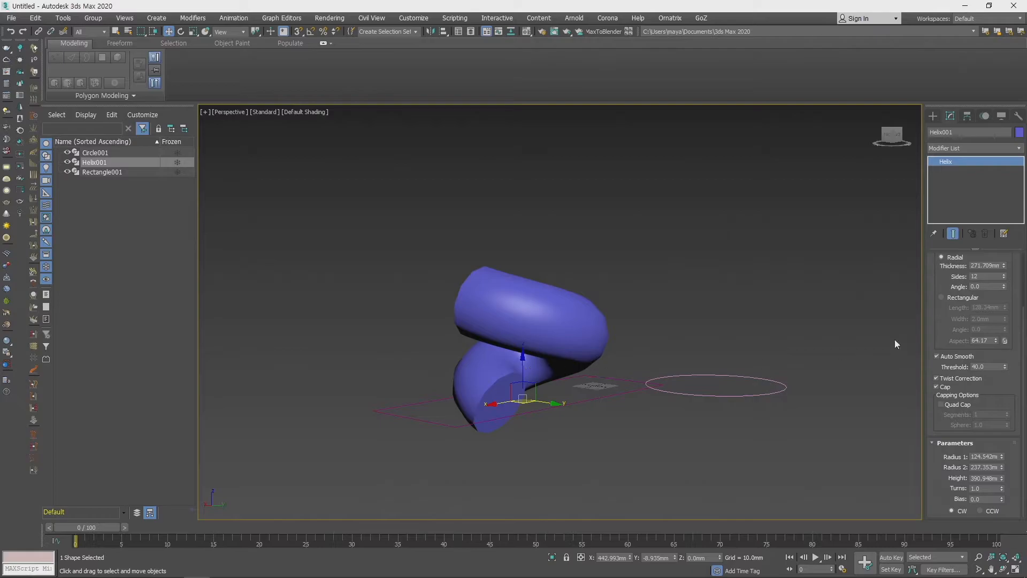
alt+middle_drag(701, 409, 681, 428)
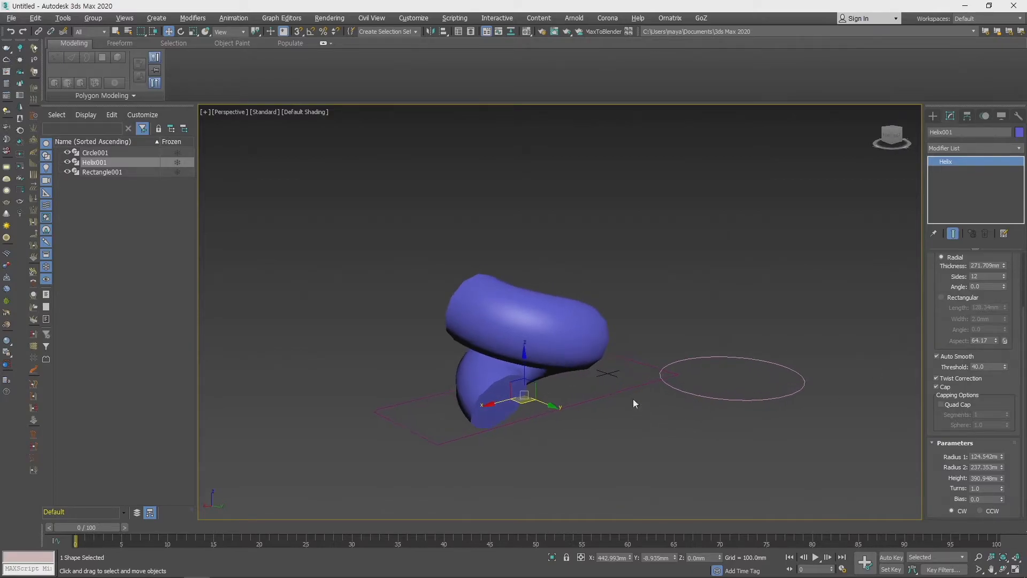
alt+middle_drag(598, 384, 499, 306)
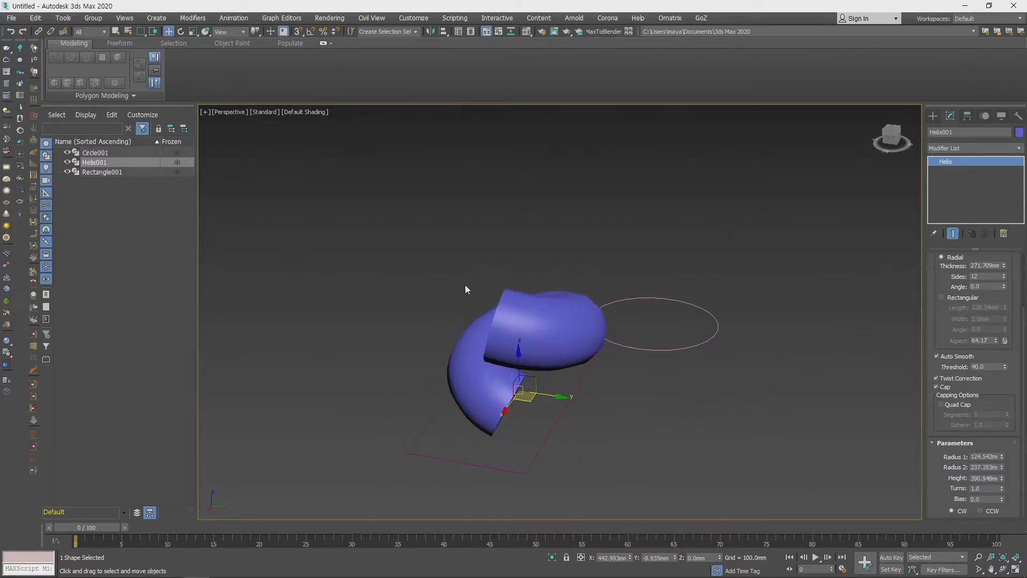
- Delete the circle, helix and rectangle and return to the Top view
drag(893, 525, 892, 525)
key(Delete)
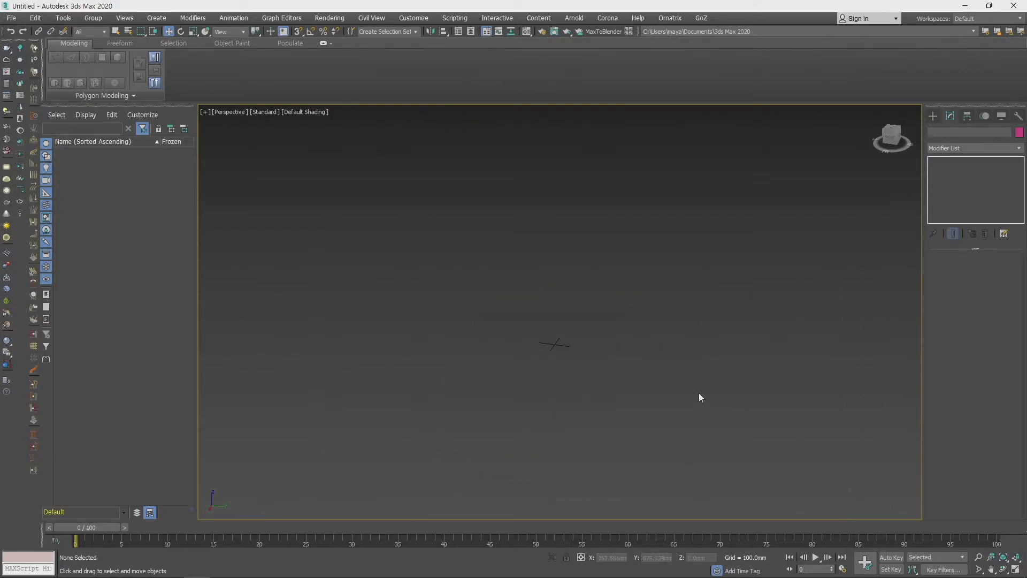
key(t)
- Show the Compound Objects category of geometry to locate the Loft command
click(933, 116)
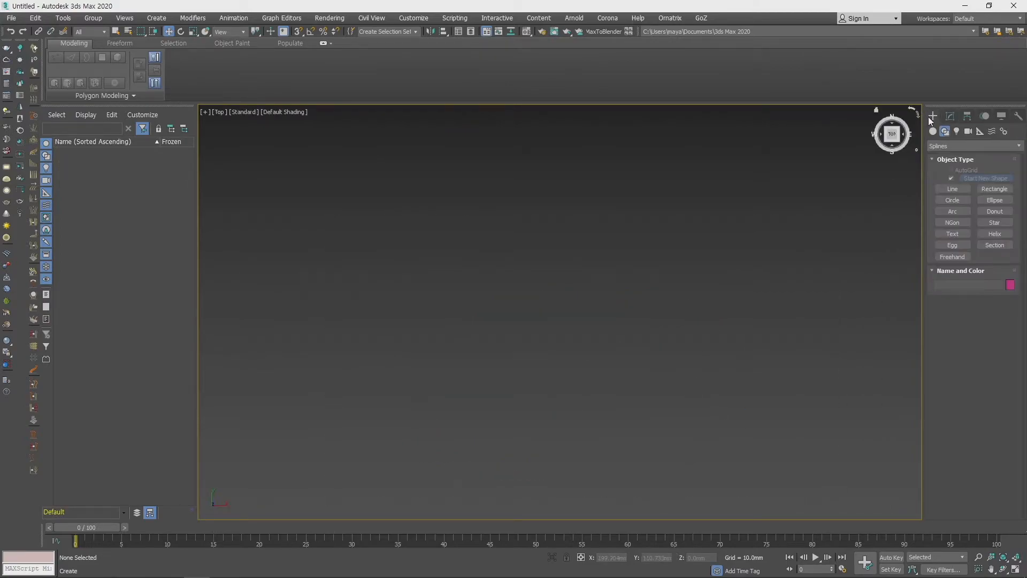
click(957, 146)
click(951, 166)
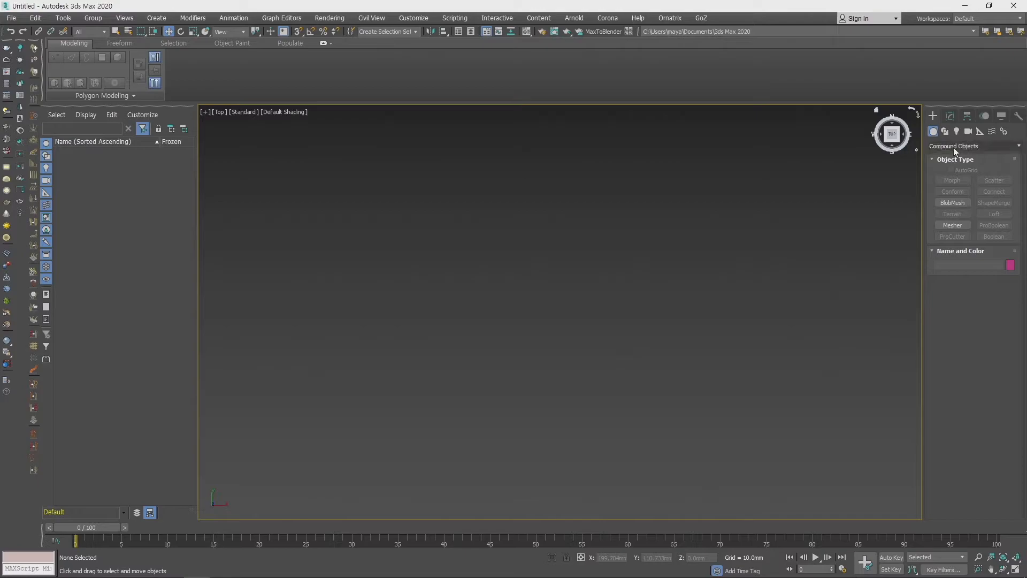
click(953, 146)
click(974, 174)
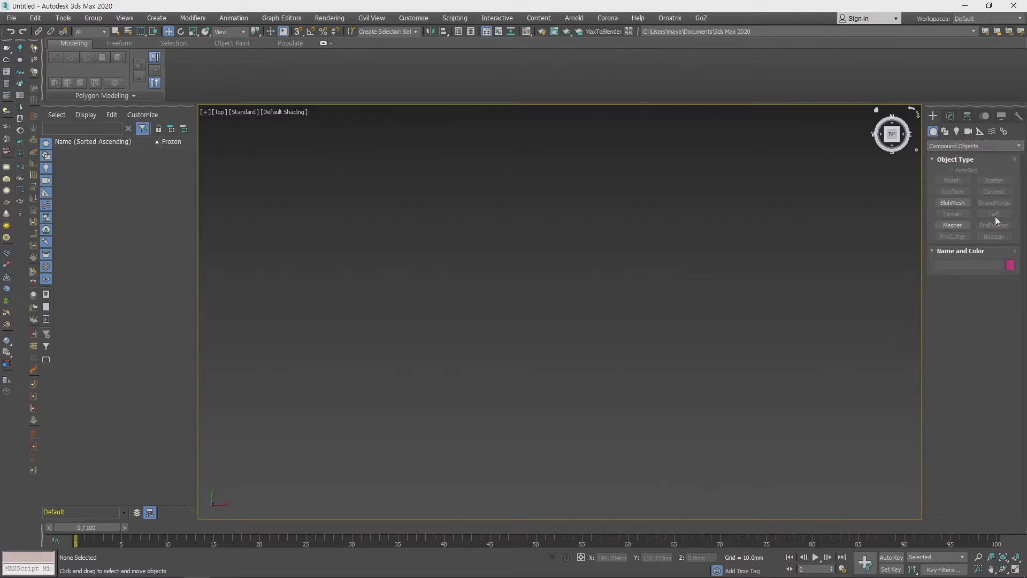
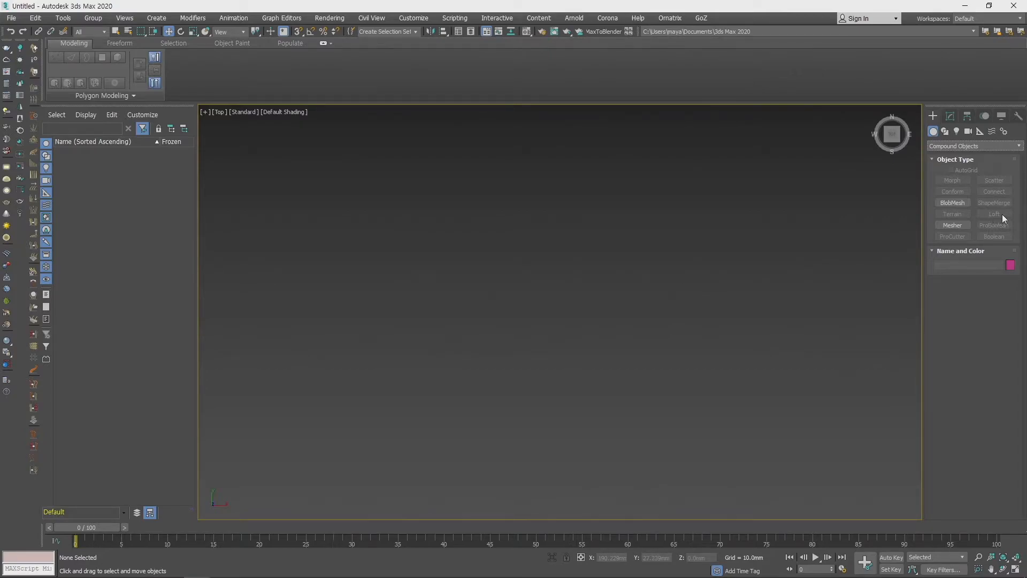
- Start the Line tool and disable Enable In Viewport for new splines
click(946, 132)
click(955, 189)
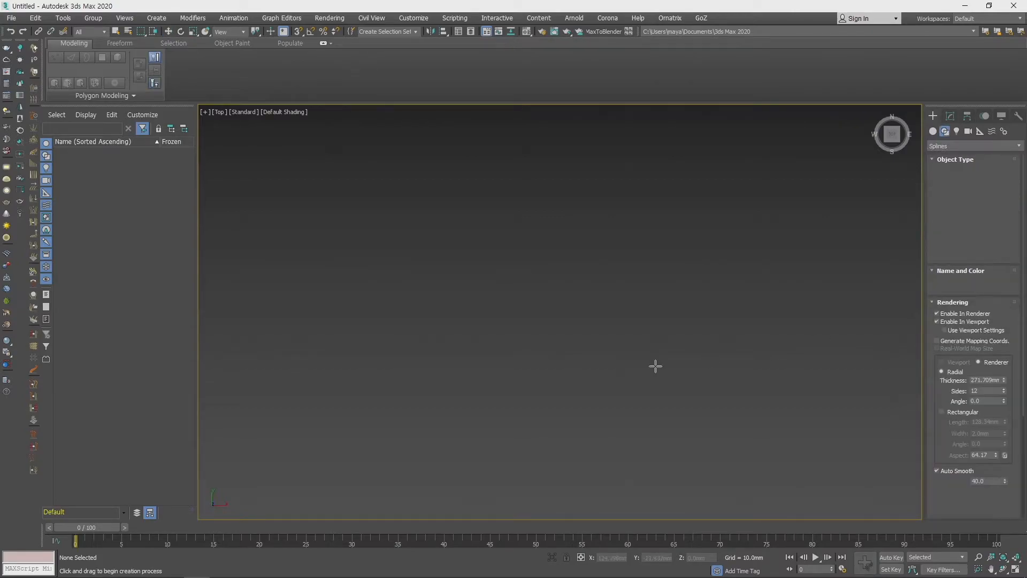
click(344, 342)
right_click(807, 348)
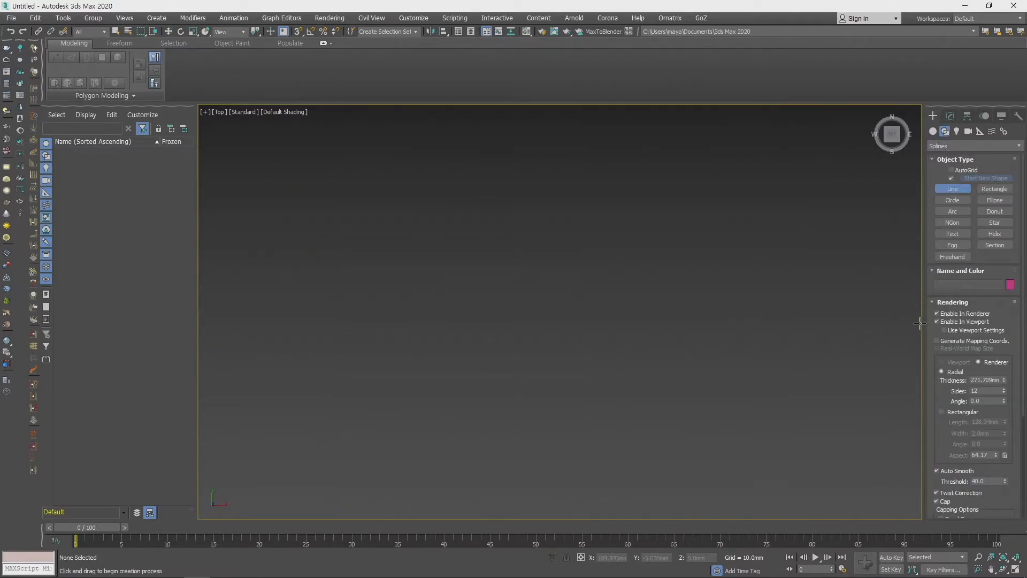
click(944, 322)
click(944, 303)
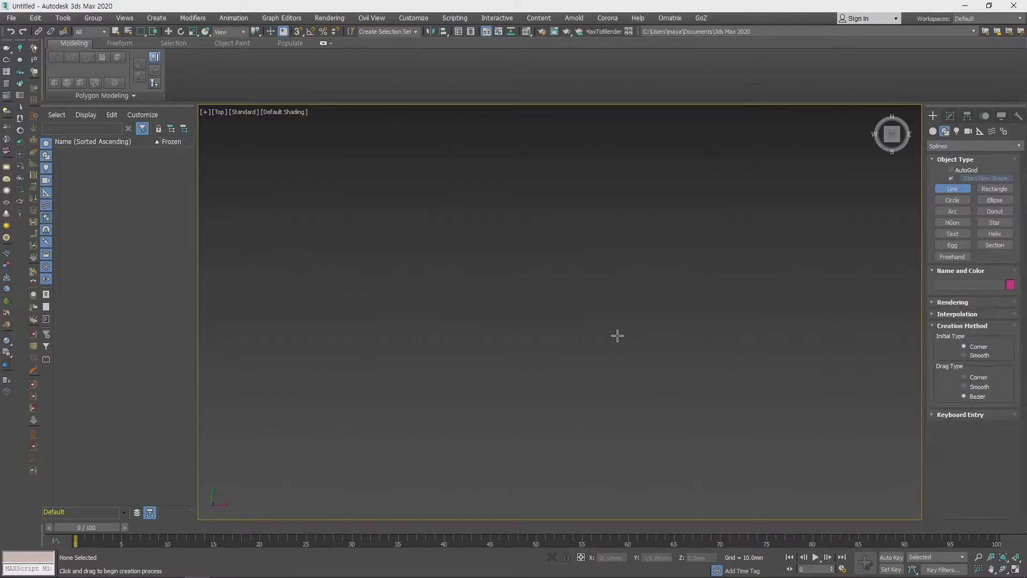
- Show the grid and draw an open four-point zigzag line across the Top view
key(x)
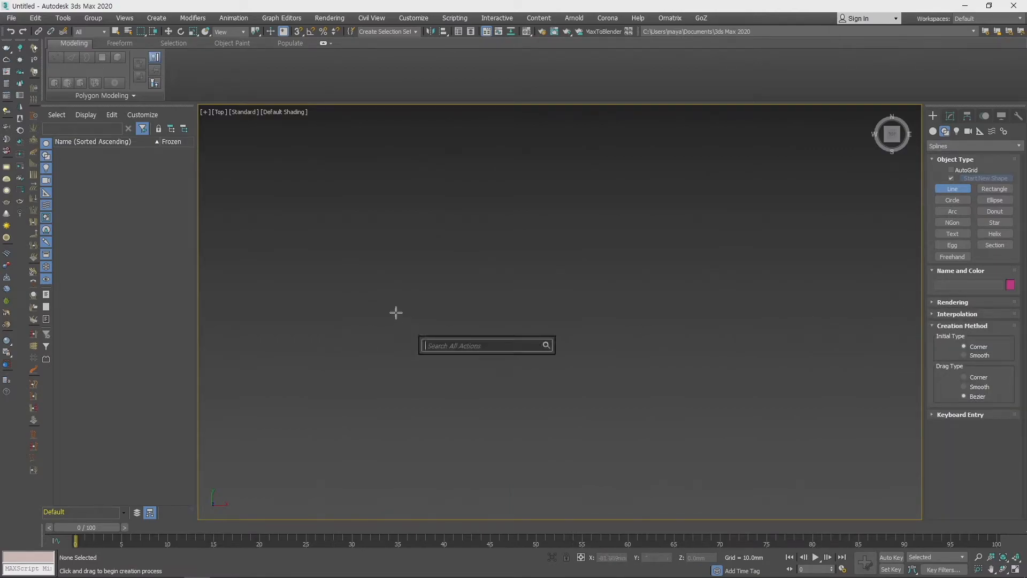
key(Escape)
key(x)
key(Escape)
key(g)
click(298, 343)
click(433, 251)
click(685, 294)
click(858, 210)
click(866, 205)
right_click(865, 204)
right_click(722, 280)
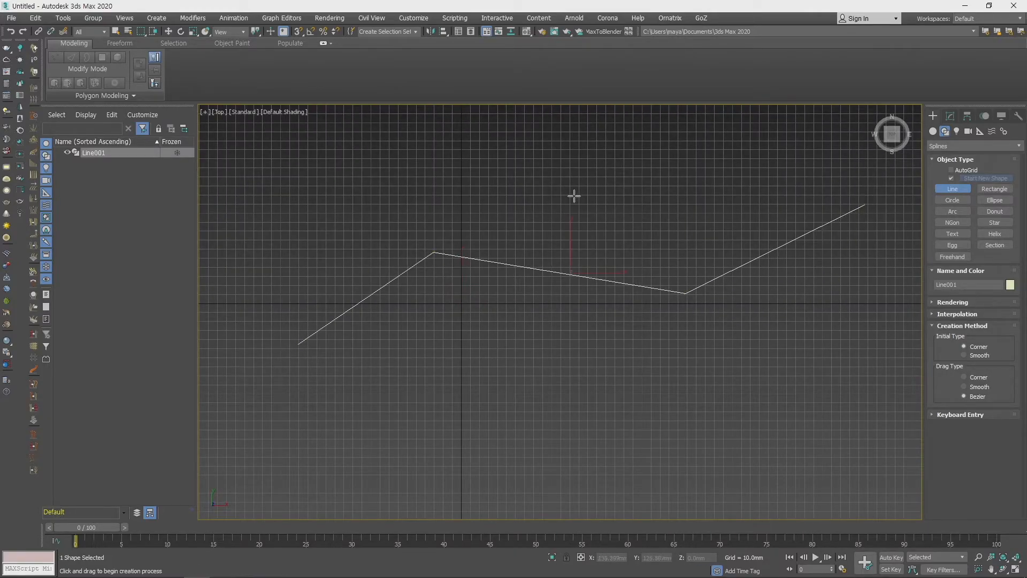
- Convert the line's two middle vertices to Bezier and adjust a tangent handle to form a smooth wave
key(1)
click(433, 251)
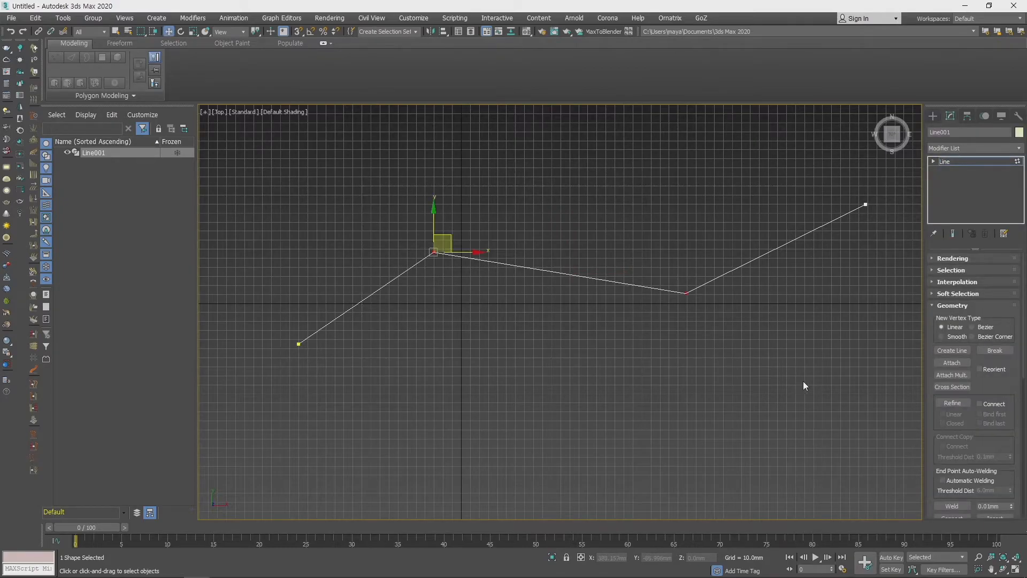
right_click(720, 307)
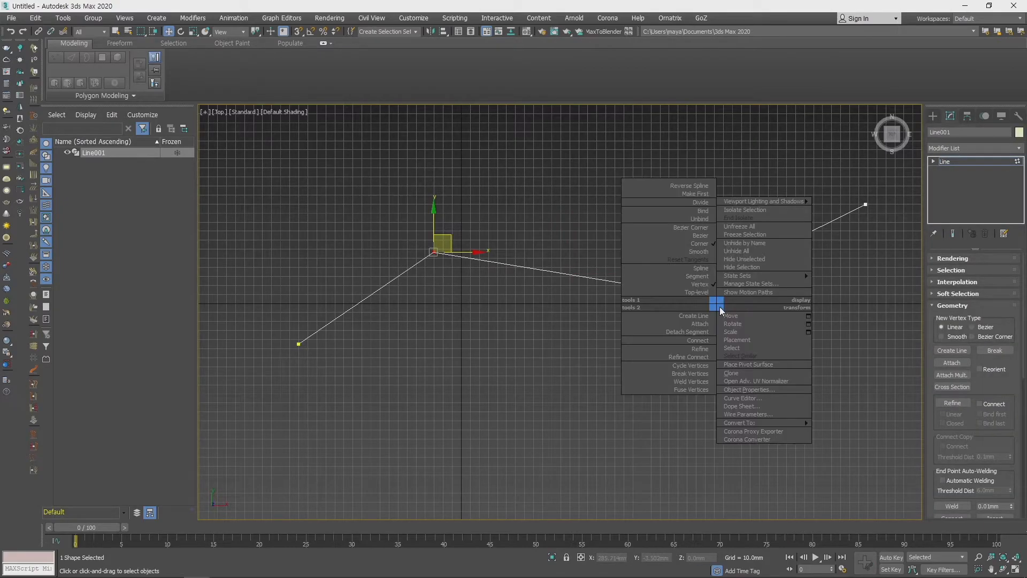
click(705, 236)
drag(602, 281, 613, 251)
click(581, 305)
scroll(605, 374, down, 2)
middle_drag(606, 378, 572, 378)
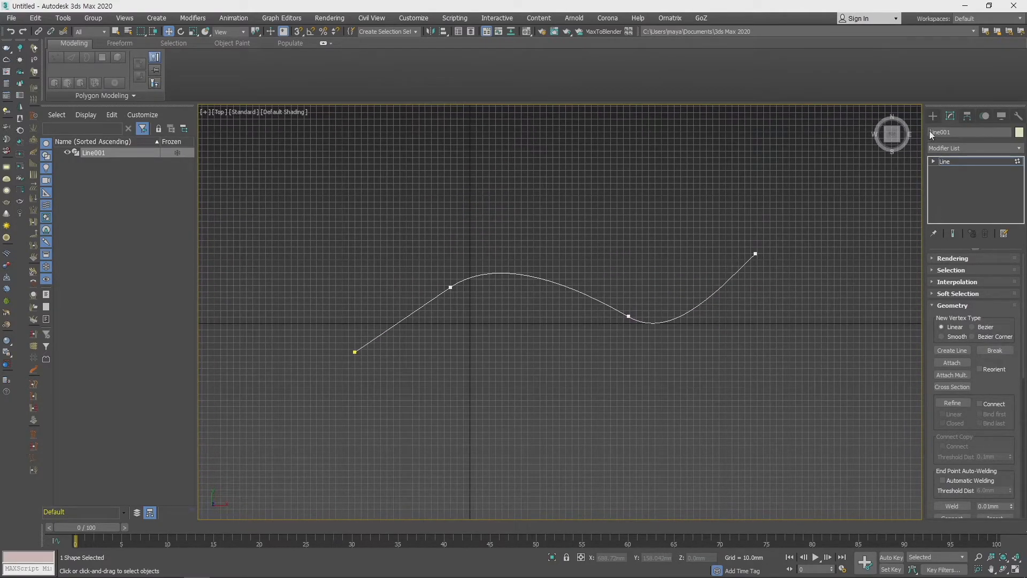
- Draw a circle of about 20 mm radius just below the lower end of the wavy line
click(933, 115)
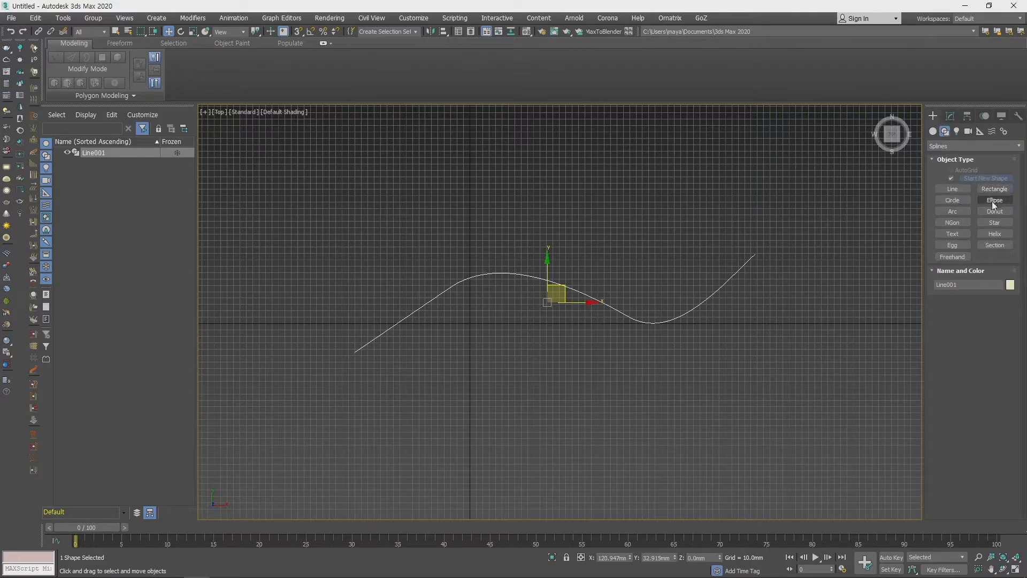
click(958, 201)
drag(361, 386, 360, 373)
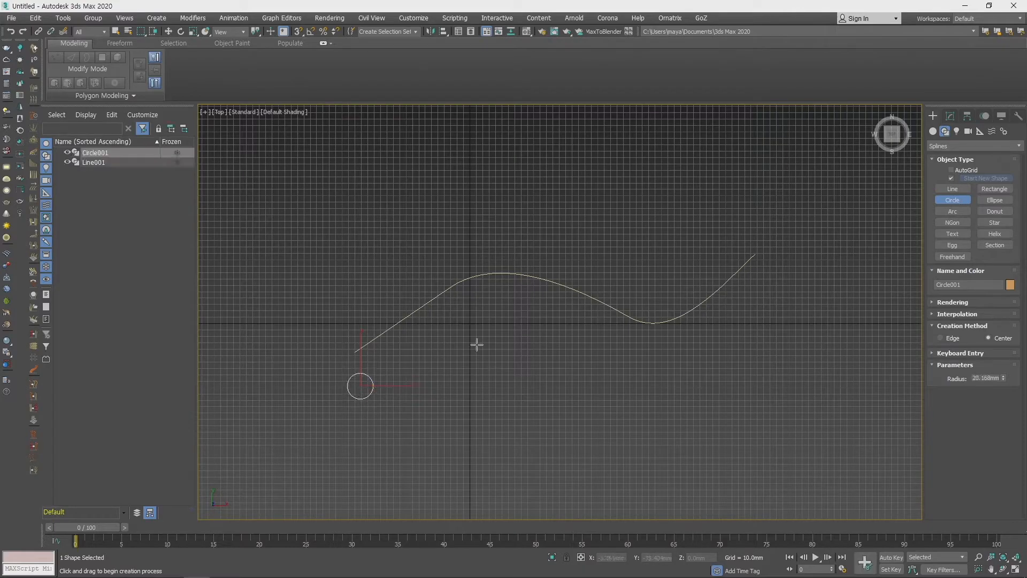
key(w)
- Loft the wavy line as the path, getting the small circle as its cross-section shape
click(933, 131)
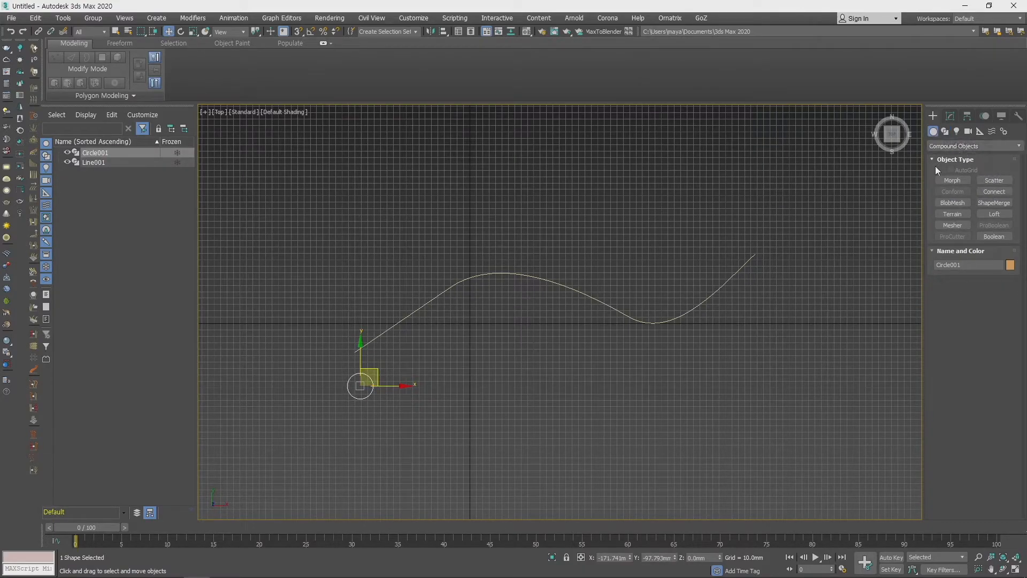
drag(746, 365, 682, 366)
drag(402, 372, 292, 468)
drag(706, 452, 714, 460)
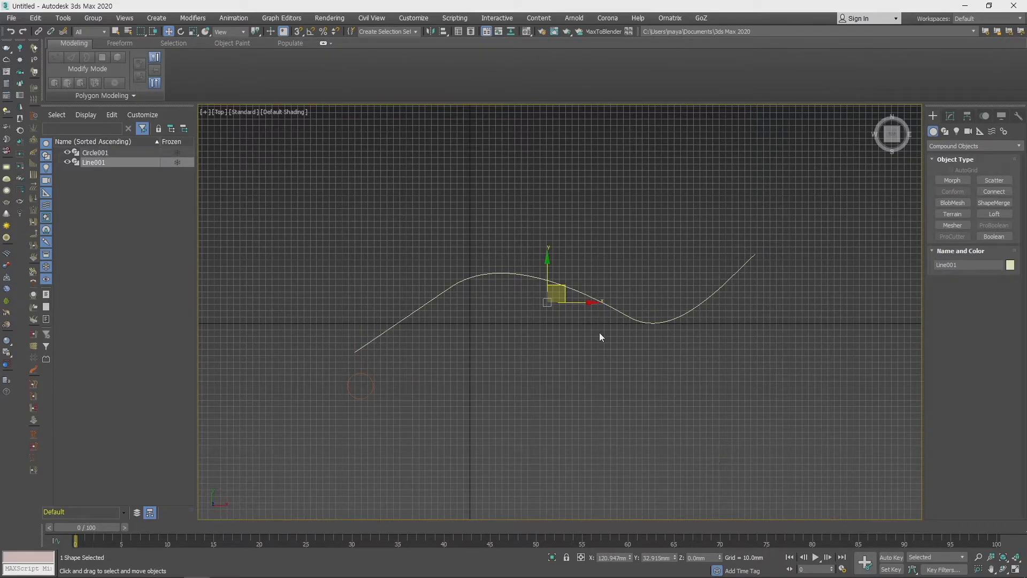
click(994, 213)
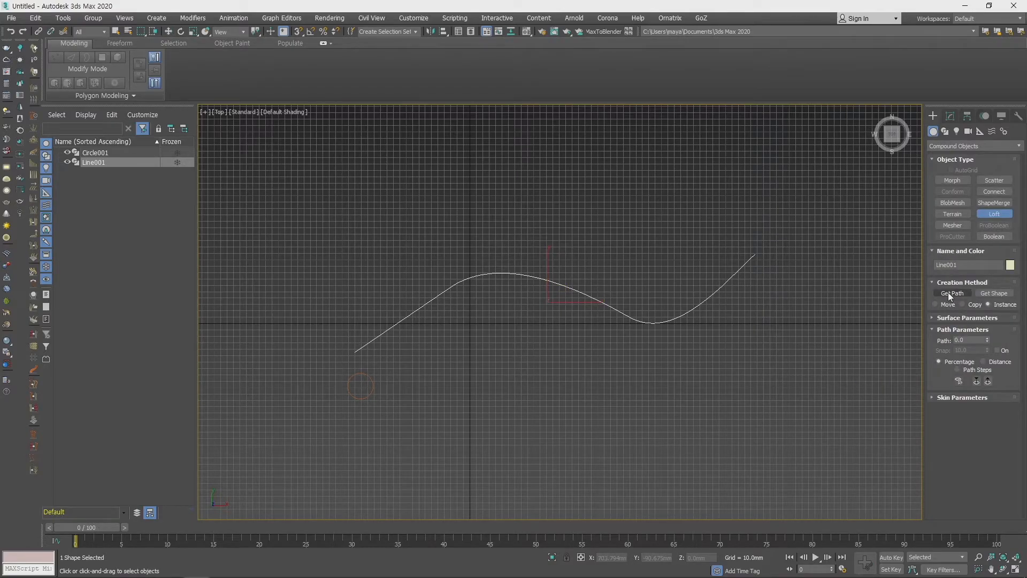
click(1007, 295)
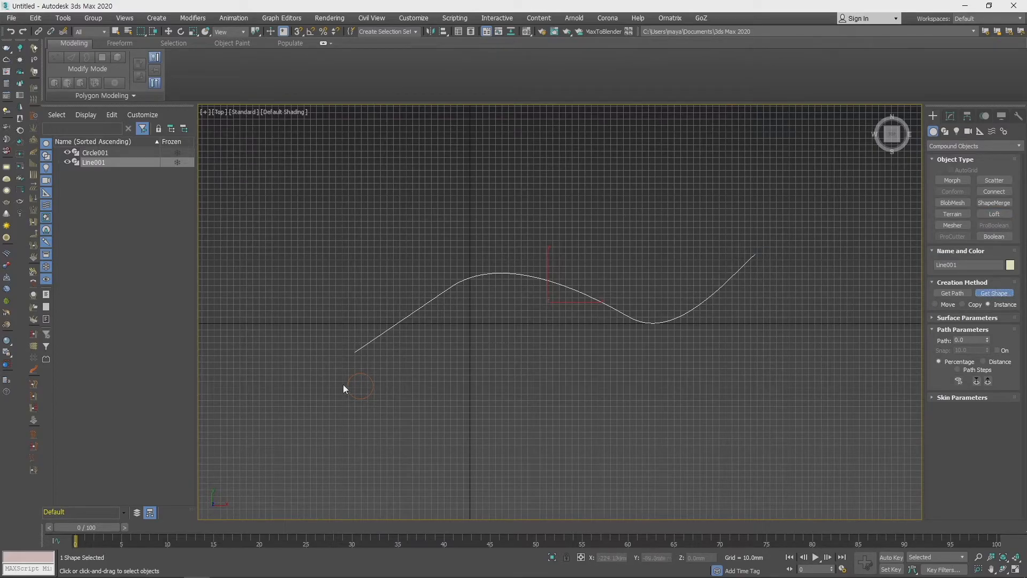
click(375, 382)
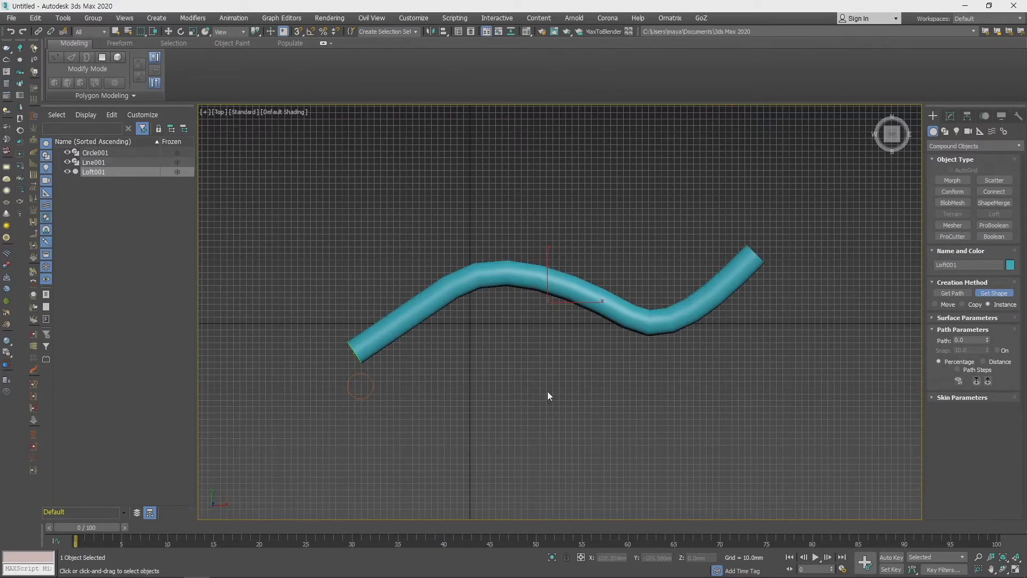
key(w)
- View the loft in perspective and examine its path and skin parameters
middle_drag(615, 378, 678, 348)
key(p)
key(z)
scroll(610, 397, down, 5)
scroll(649, 338, up, 4)
scroll(679, 348, down, 2)
middle_drag(678, 347, 642, 329)
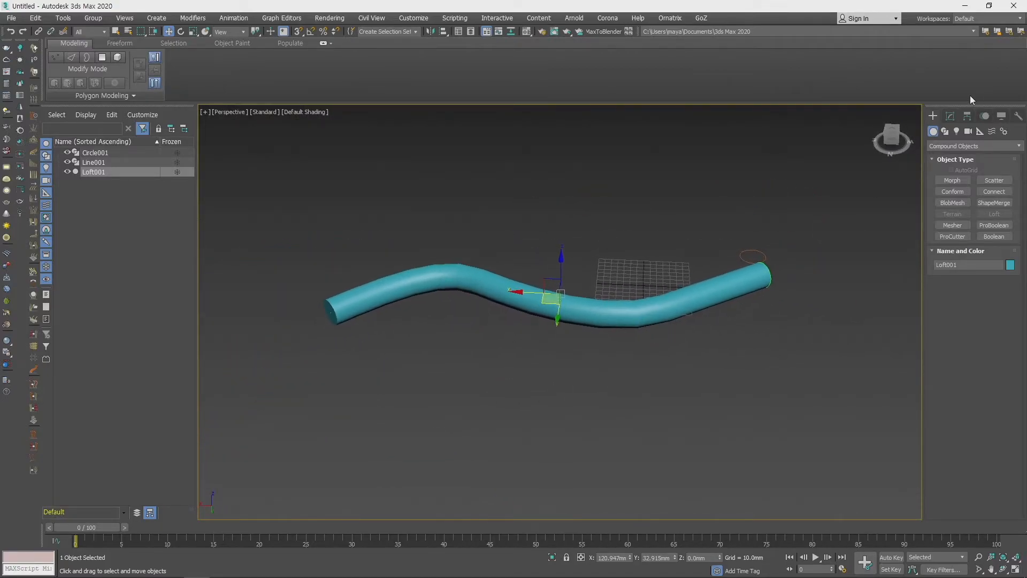
click(953, 119)
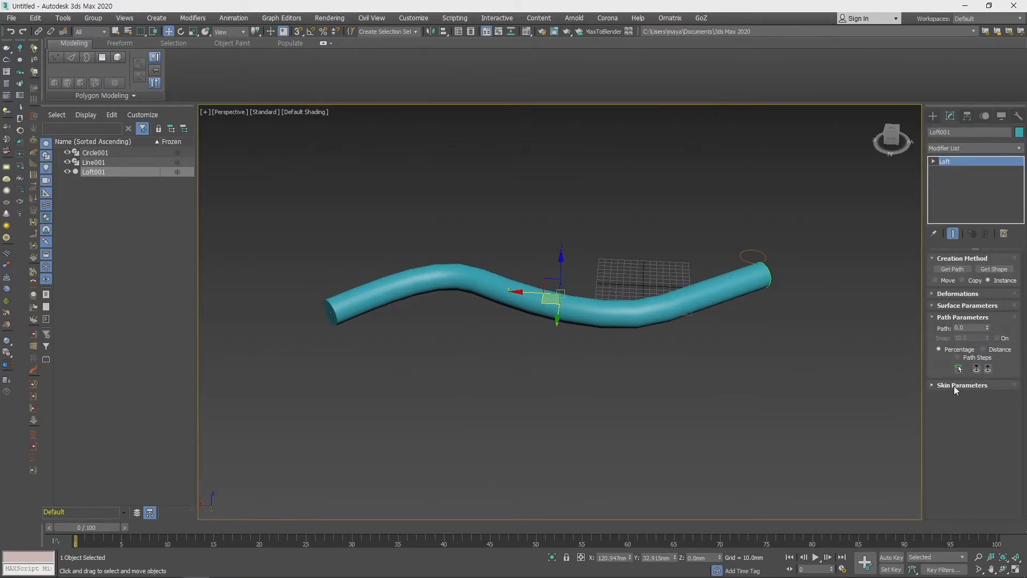
click(956, 385)
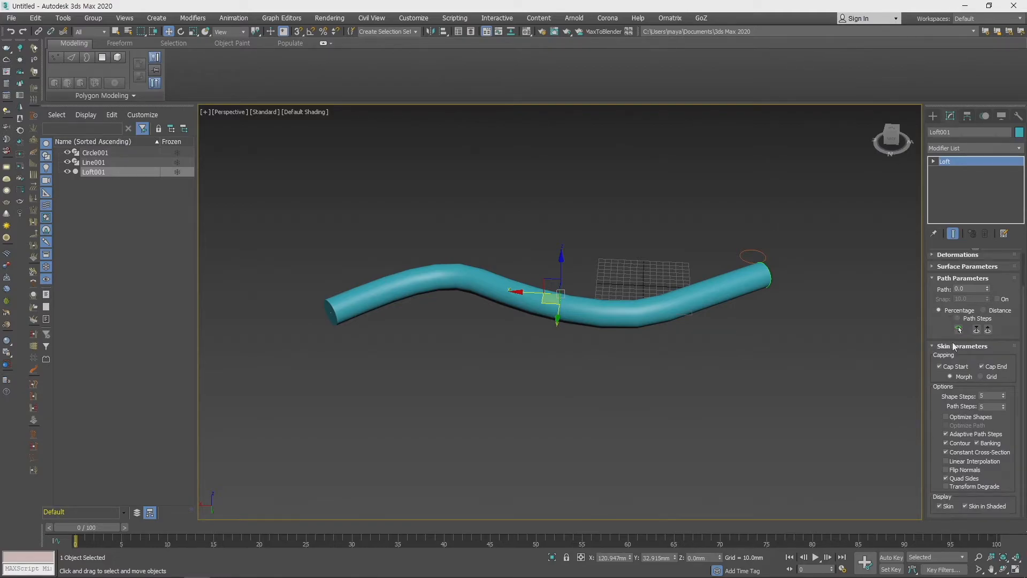
scroll(948, 337, up, 2)
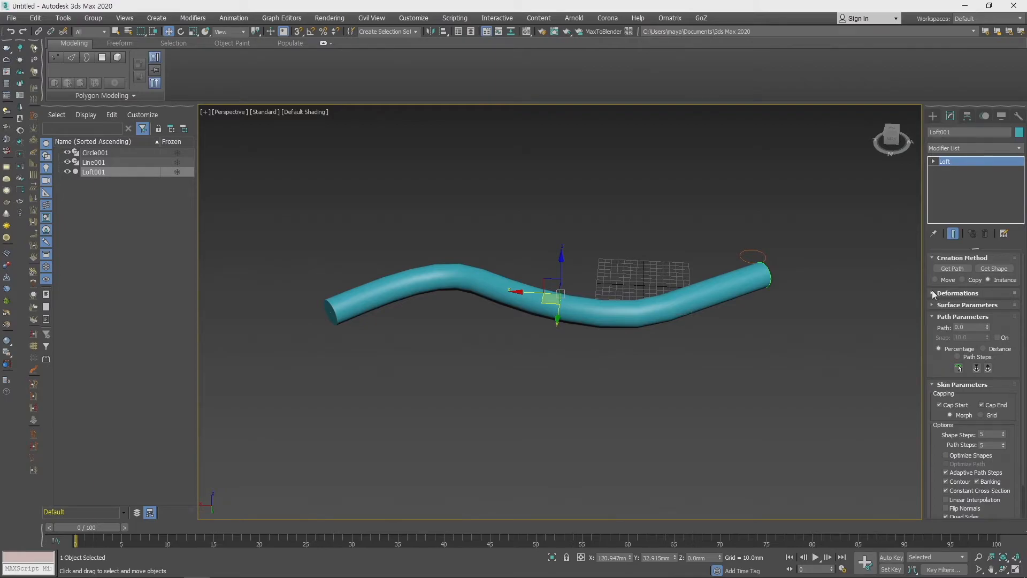
drag(978, 487, 977, 484)
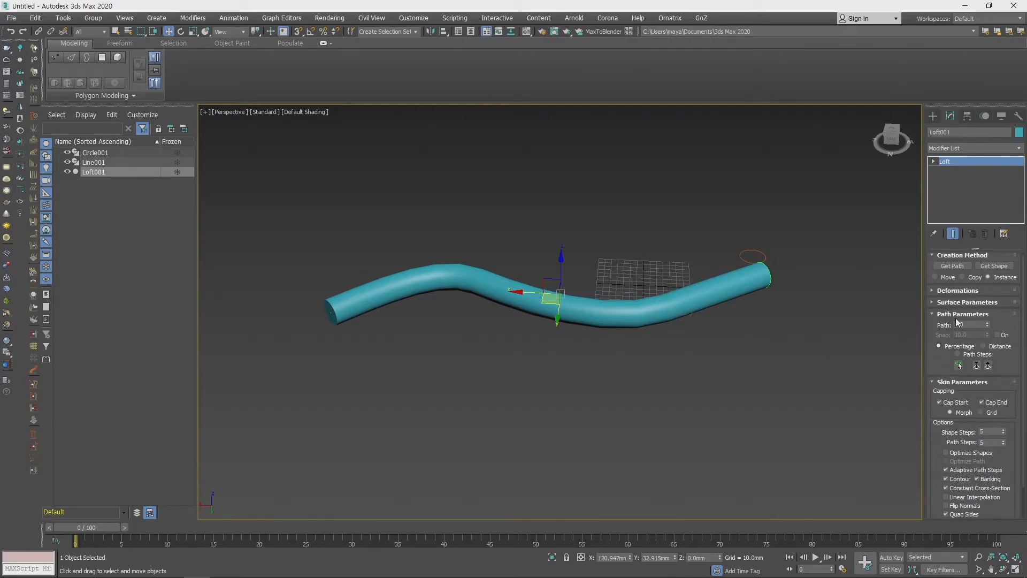
- Add a Scale deformation to the loft and lower the curve's end control point to about 4
click(945, 290)
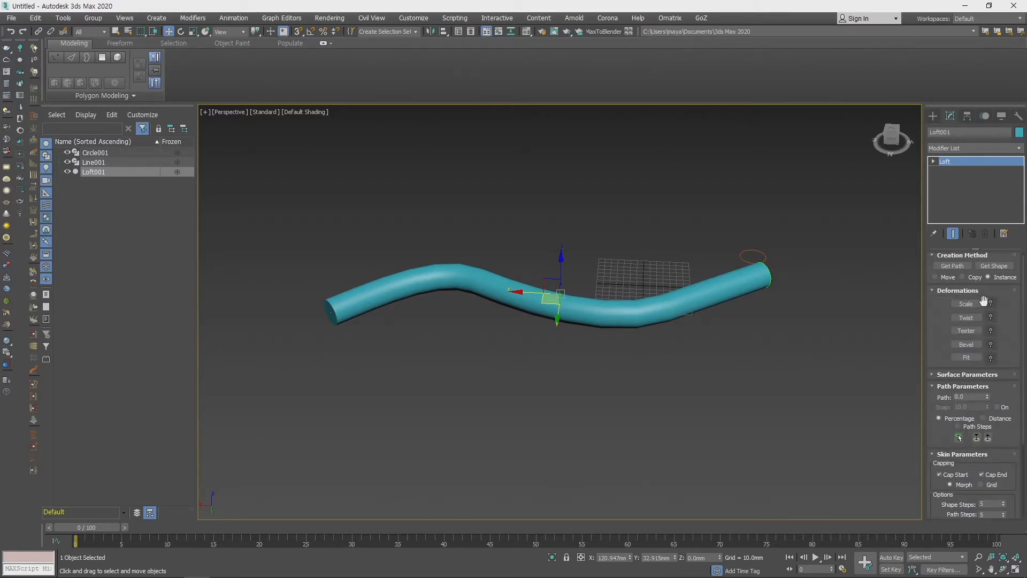
click(976, 307)
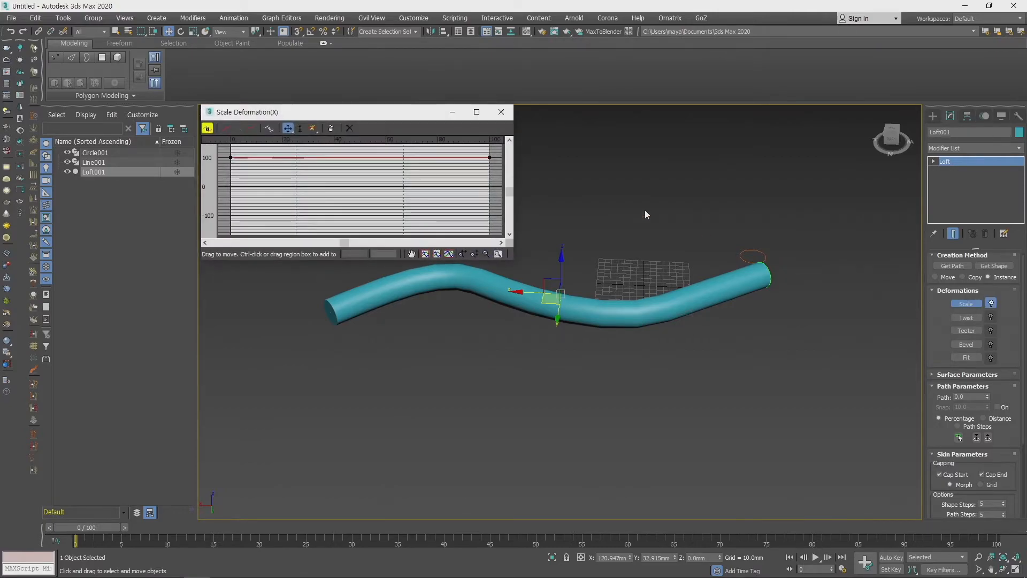
drag(348, 110, 302, 93)
drag(443, 139, 443, 167)
alt+middle_drag(649, 308, 657, 353)
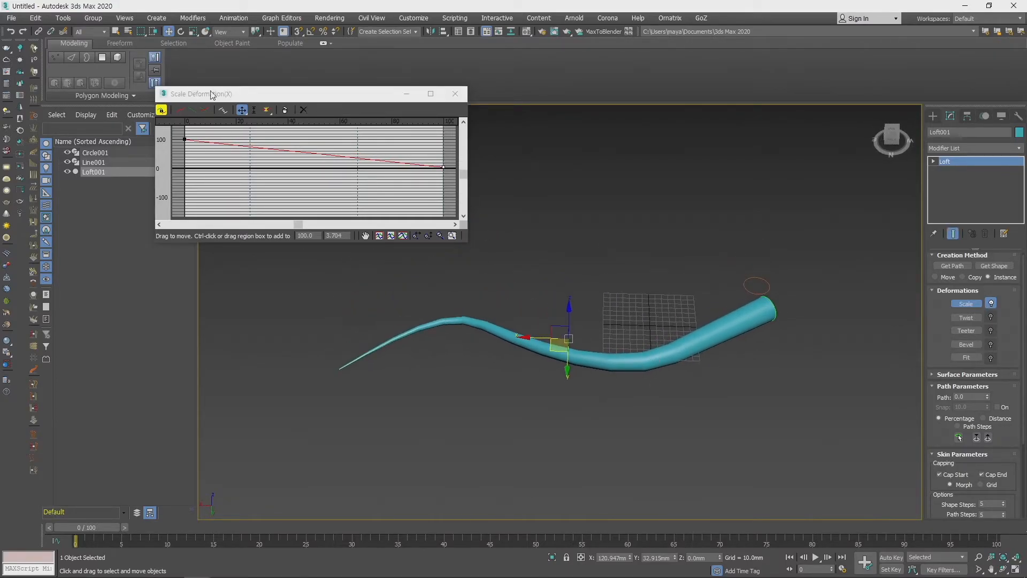
- Insert a control point at about 45 along the scale curve and raise it to about 119
click(266, 110)
click(303, 152)
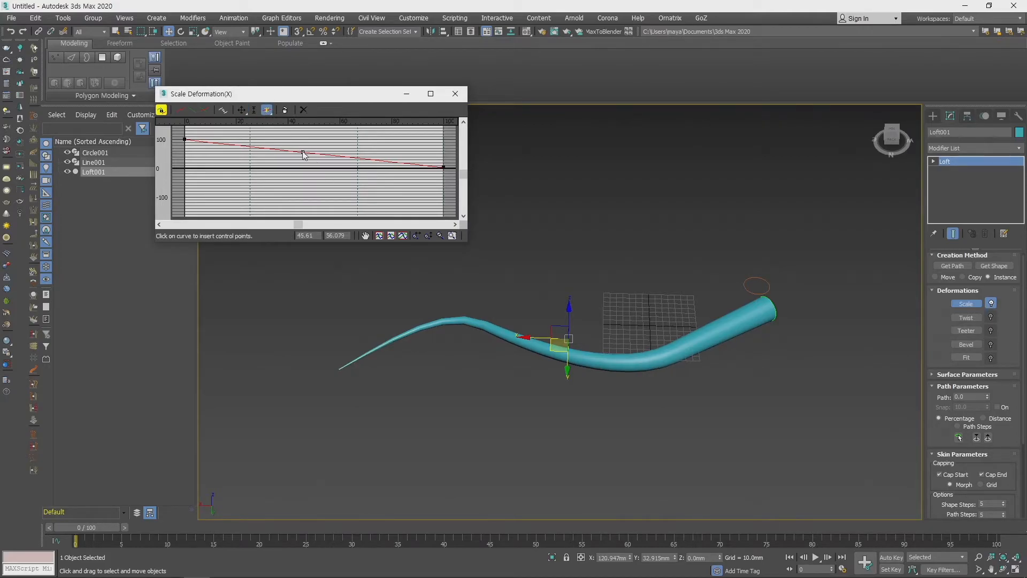
click(242, 110)
drag(303, 152, 302, 134)
alt+middle_drag(598, 282, 676, 335)
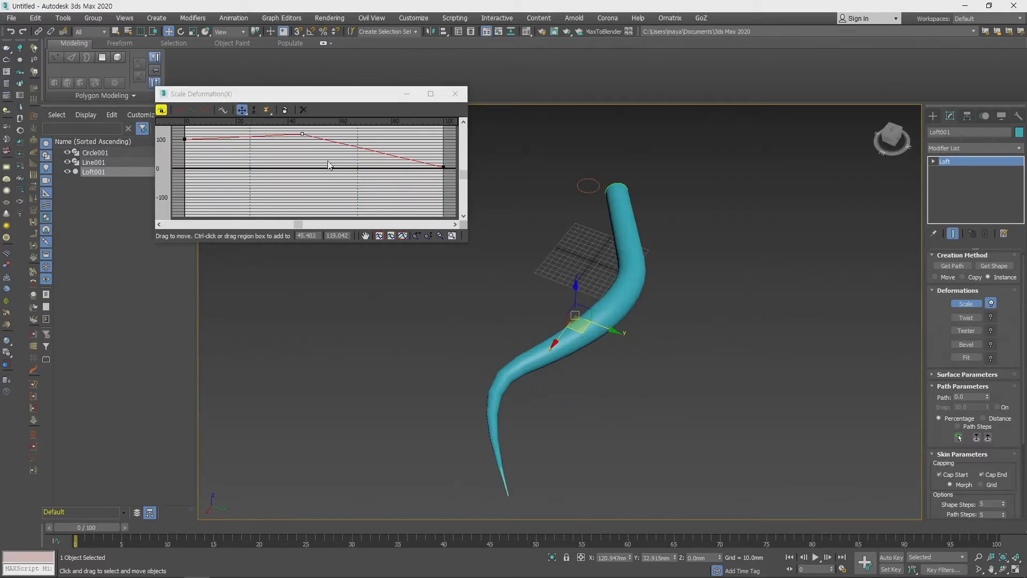
- Enlarge the Scale Deformation graph and lower the middle control point to about 33
drag(466, 241, 724, 336)
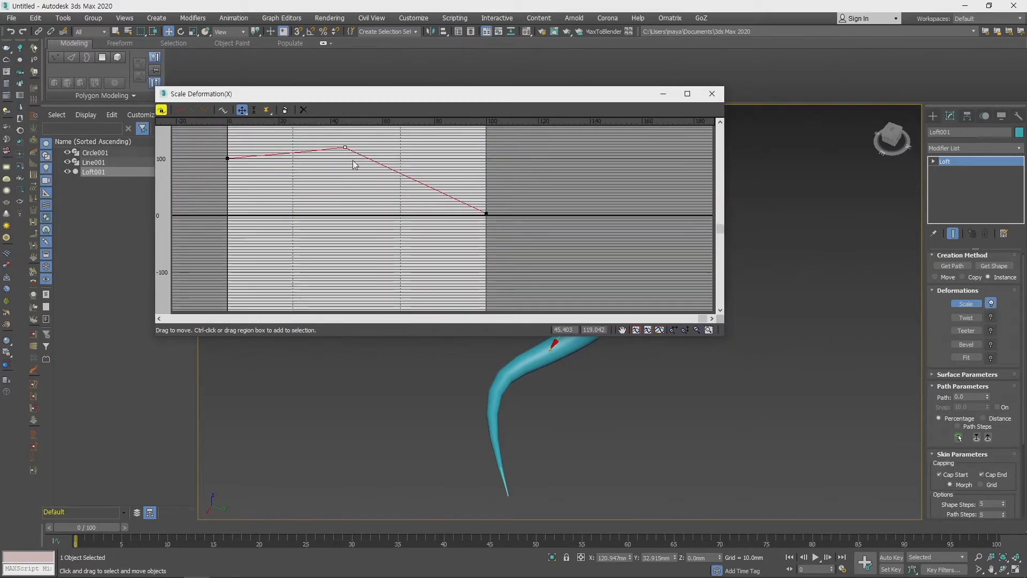
drag(345, 147, 342, 196)
drag(482, 102, 351, 47)
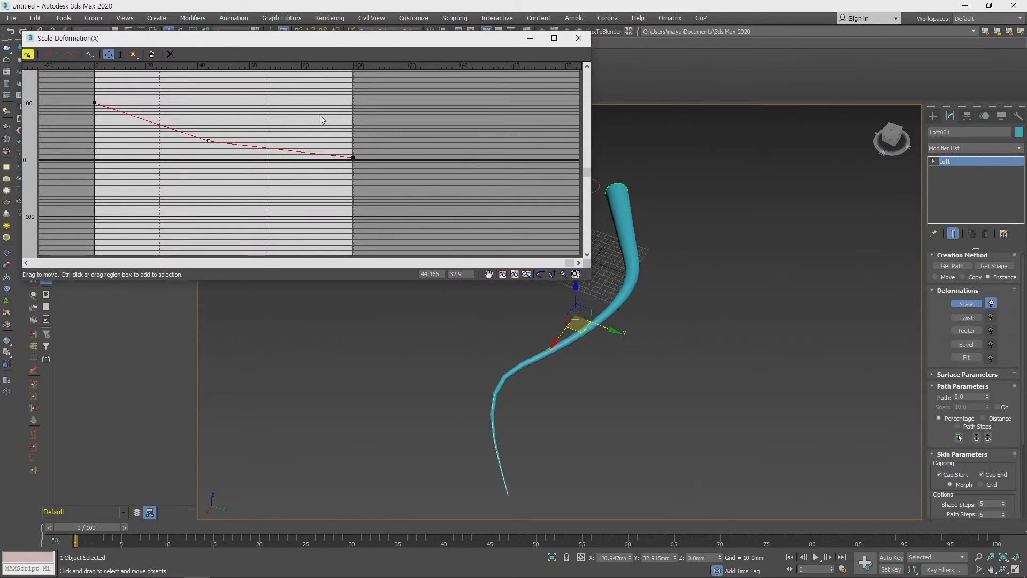
- Try the scale curve's end control point at about -65 and set its value to 0 for a pointed tip
drag(353, 158, 350, 197)
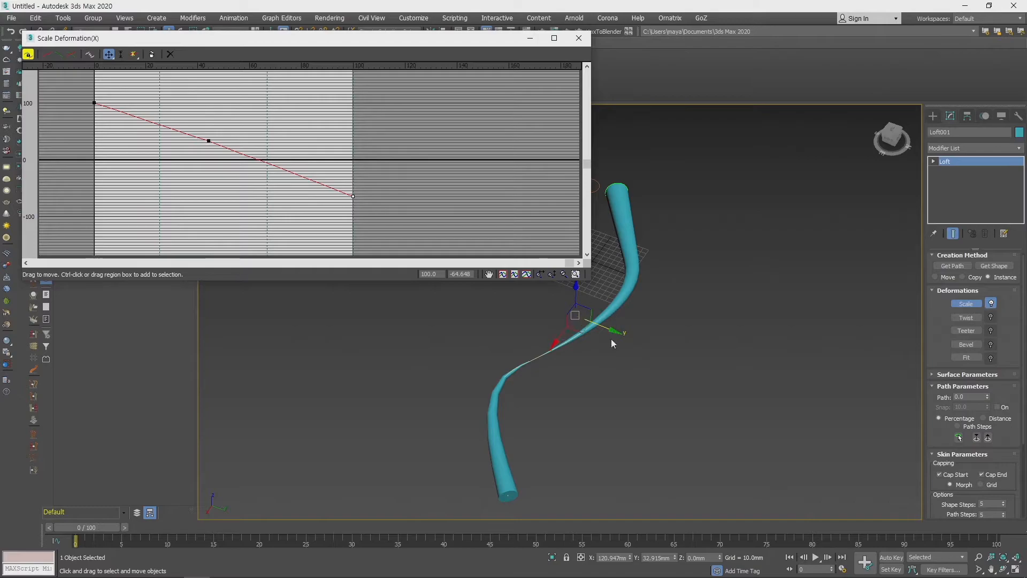
scroll(543, 358, up, 3)
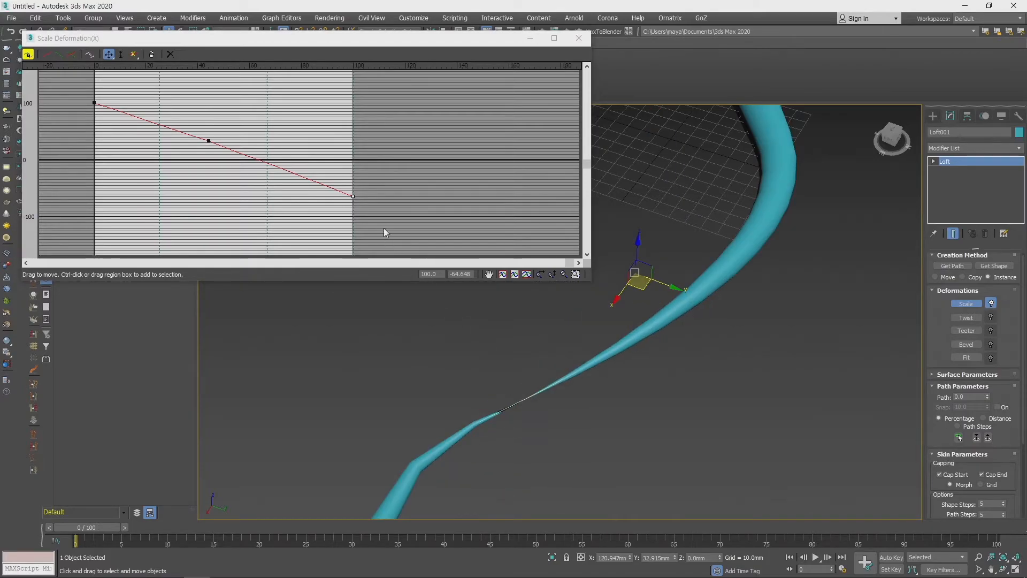
drag(348, 196, 348, 156)
double_click(460, 274)
text(0)
key(Return)
alt+middle_drag(535, 348, 637, 402)
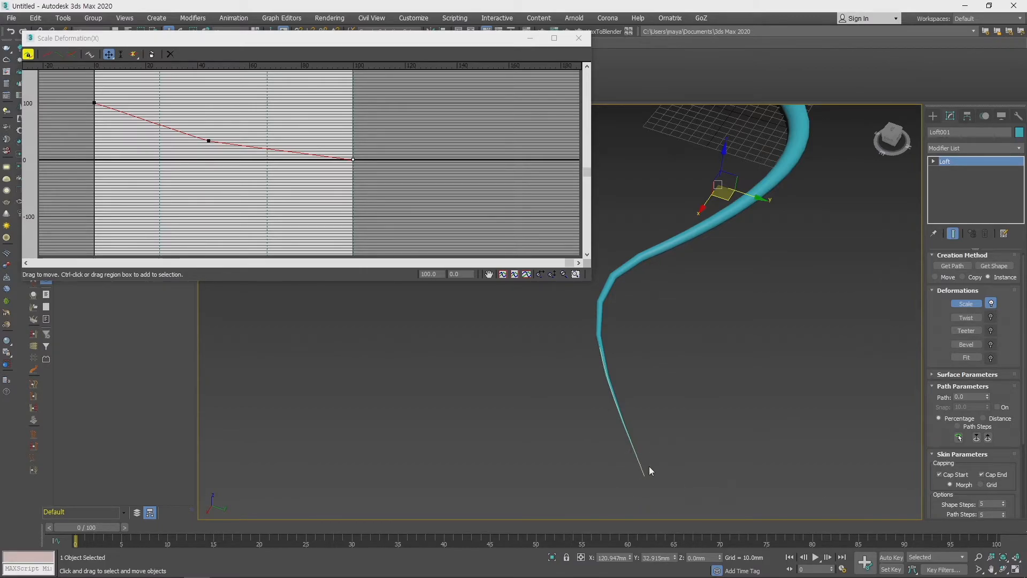
- Convert the scale curve's middle control point to Bezier-Smooth, raise it to about 57 with steeply sloped tangents, and close the graph
middle_drag(680, 305, 633, 372)
scroll(633, 372, down, 5)
drag(163, 95, 248, 193)
right_click(209, 142)
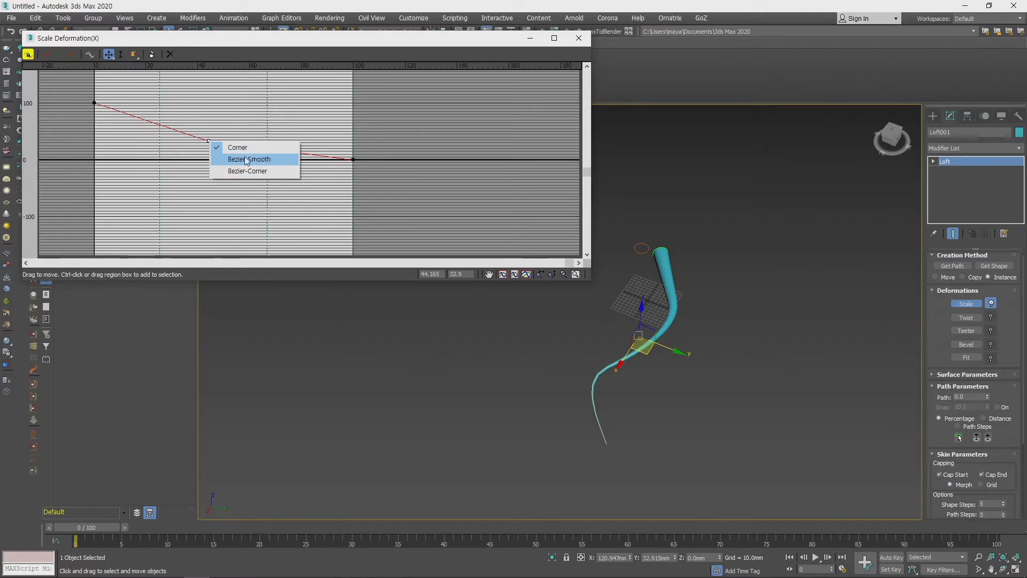
click(262, 160)
drag(240, 148, 268, 89)
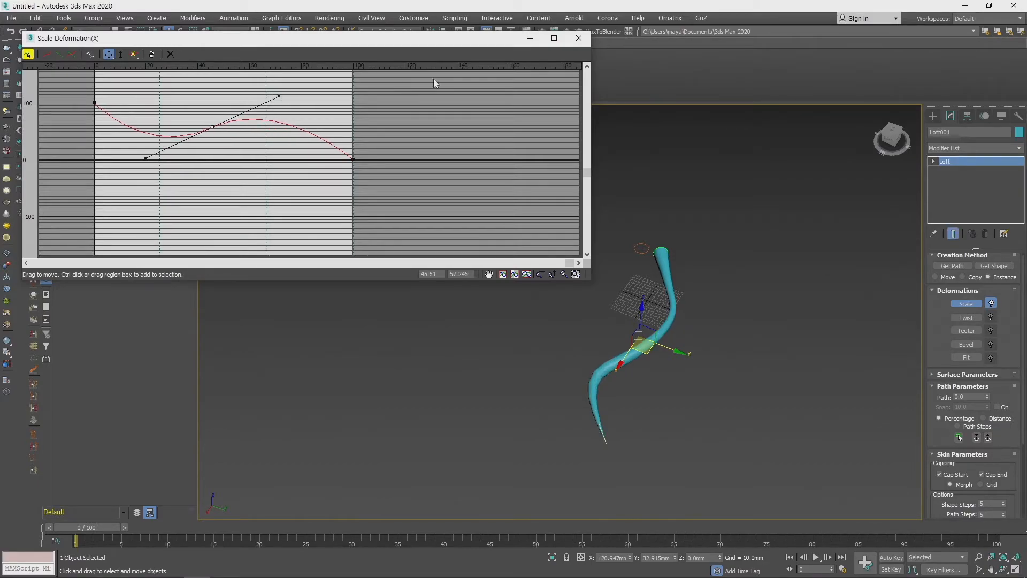
click(578, 38)
click(979, 318)
alt+middle_drag(763, 358, 636, 369)
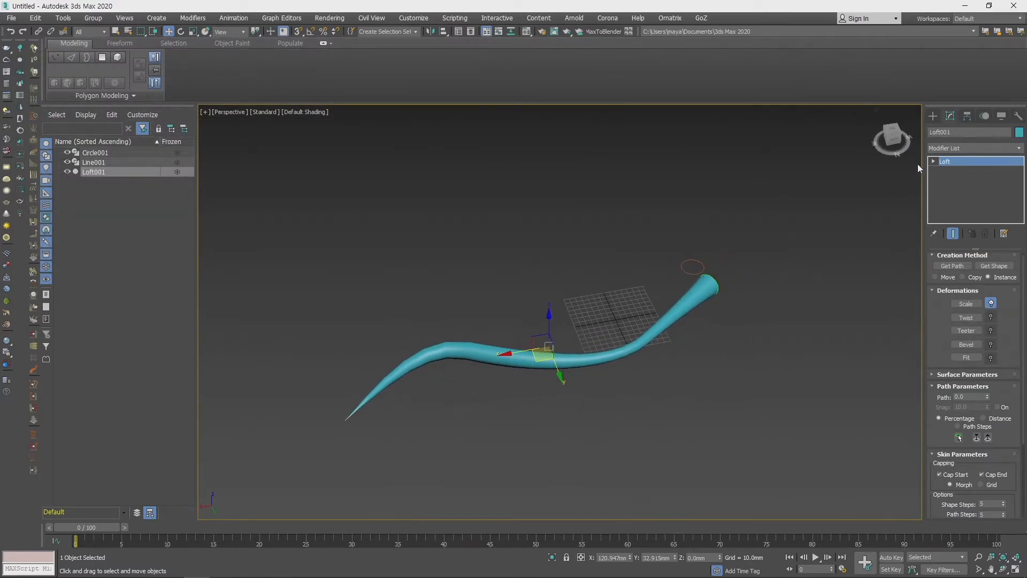
- Draw a small rectangle spline beside the circle near the loft's thick end
click(933, 116)
click(944, 131)
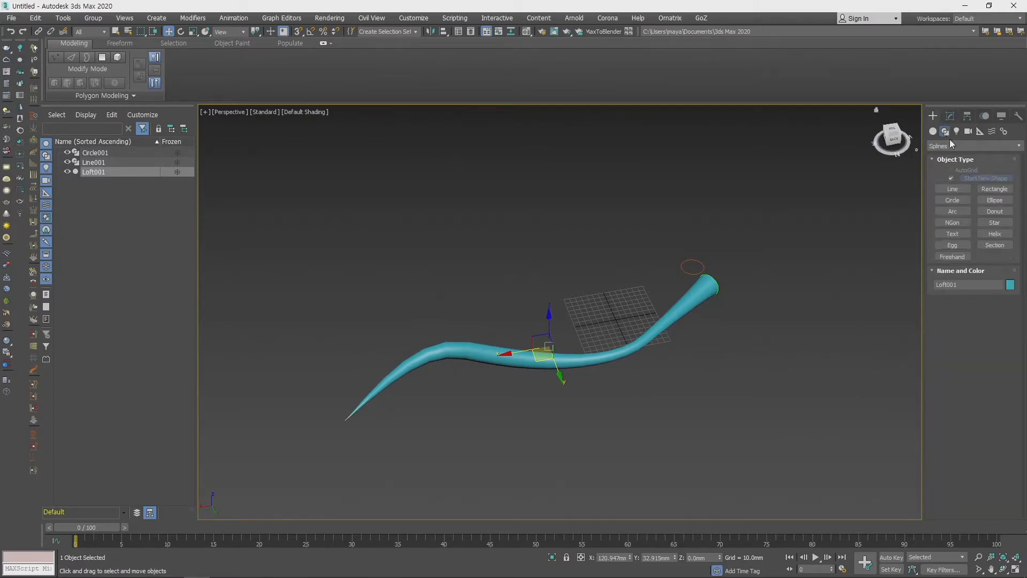
click(993, 189)
drag(643, 270, 666, 279)
key(w)
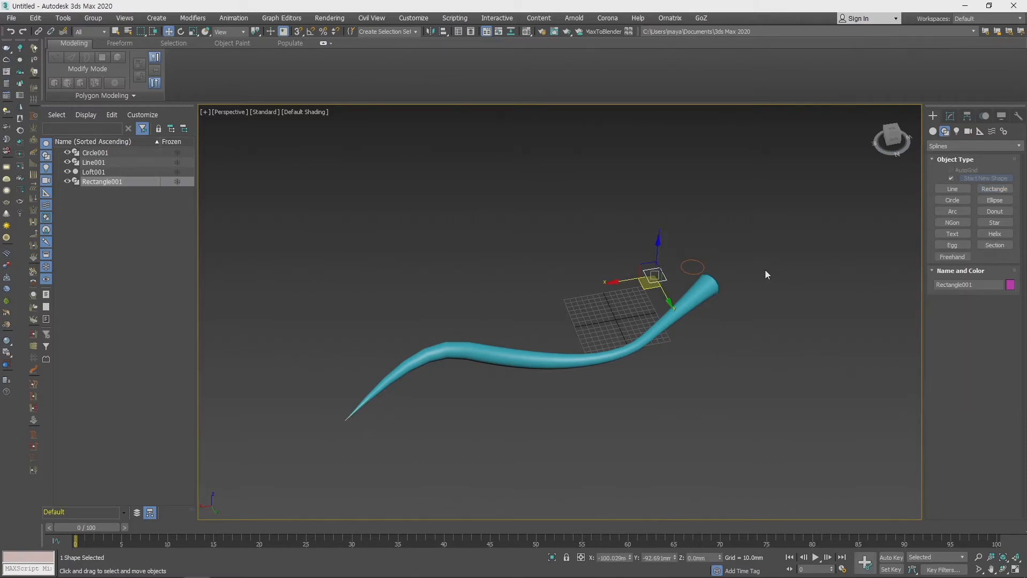
click(713, 294)
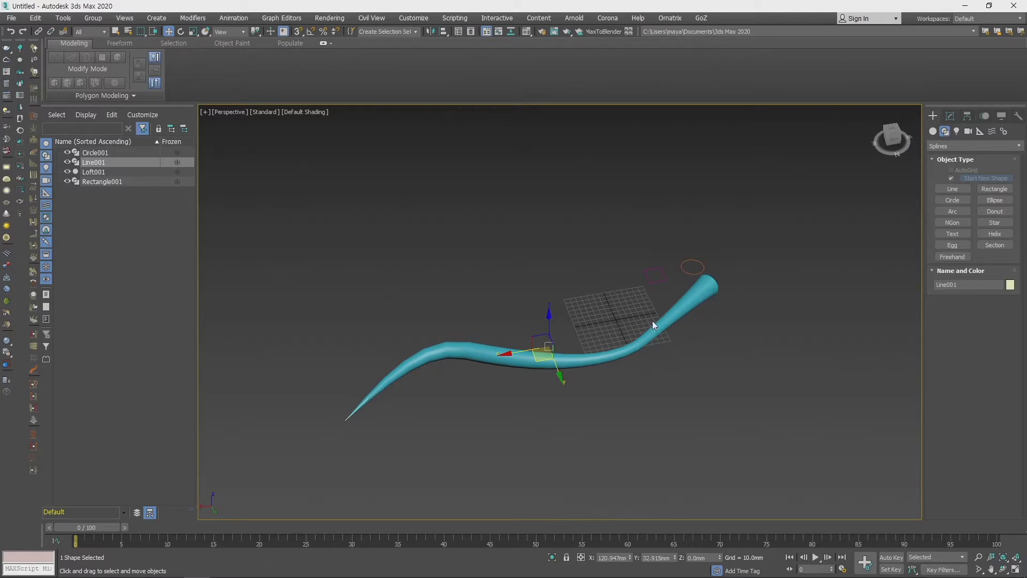
click(648, 277)
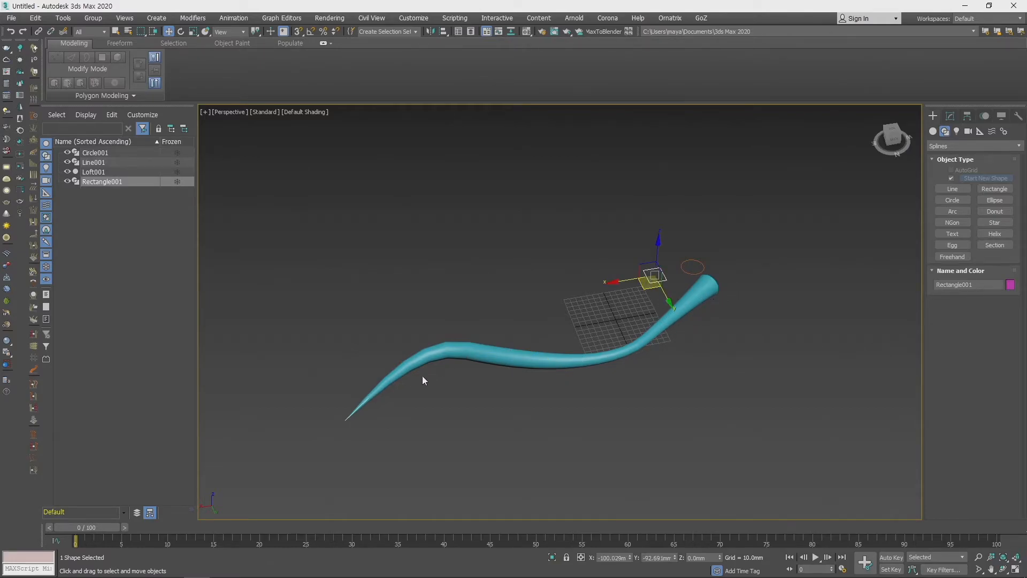
- Select the loft for modification and show the viewport in wireframe
click(713, 294)
click(950, 116)
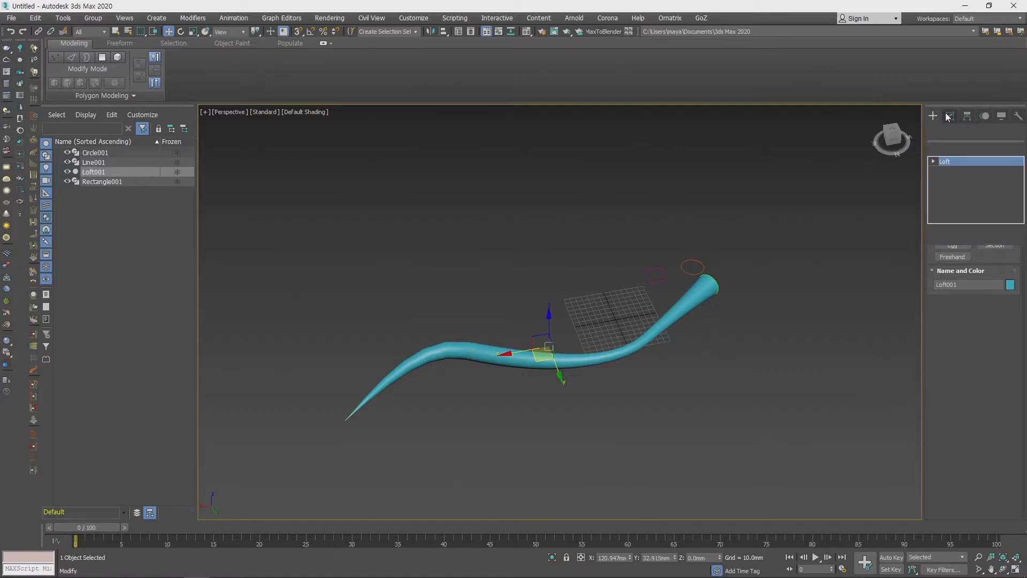
drag(936, 328, 947, 387)
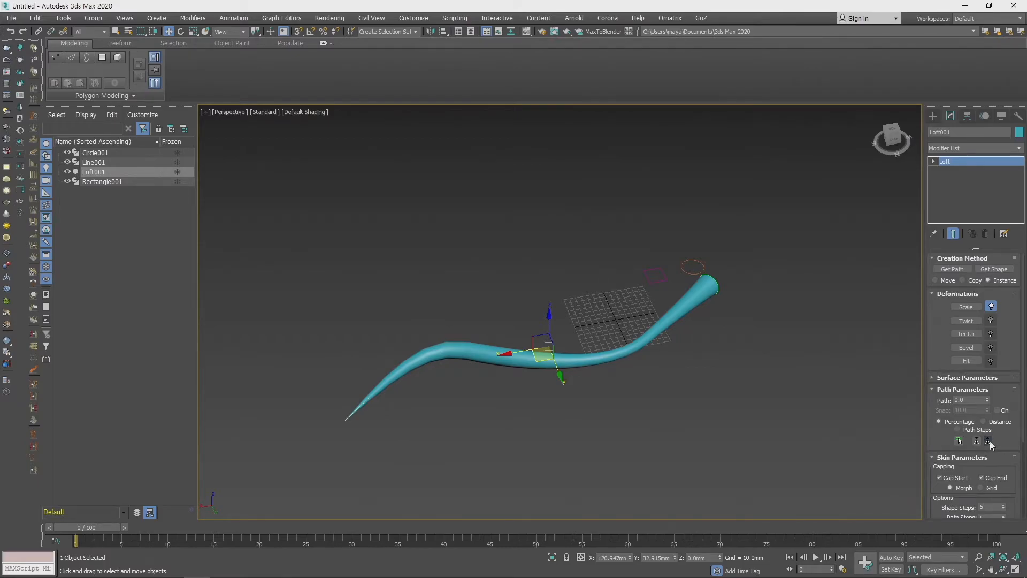
key(F3)
scroll(631, 289, up, 5)
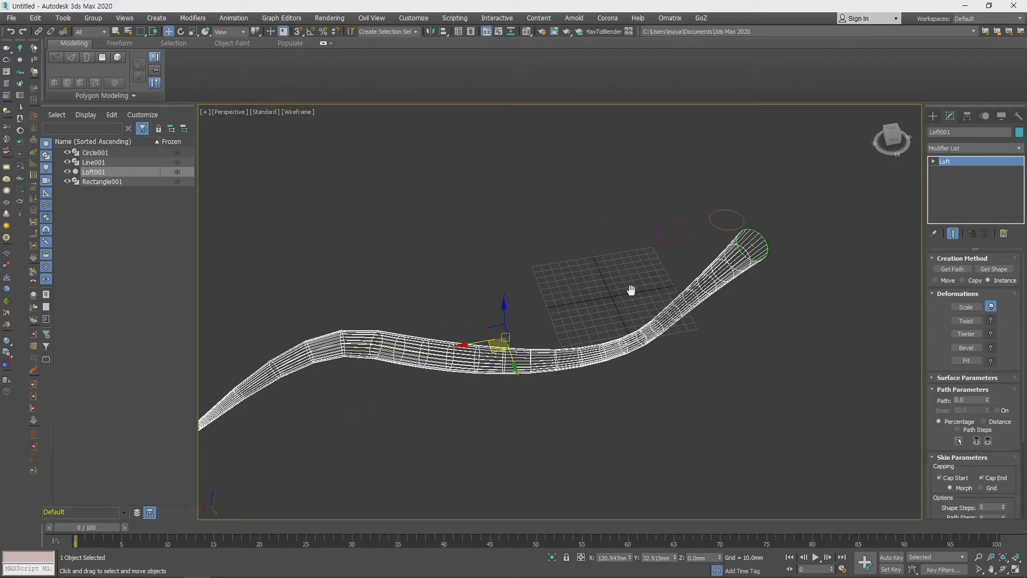
click(988, 441)
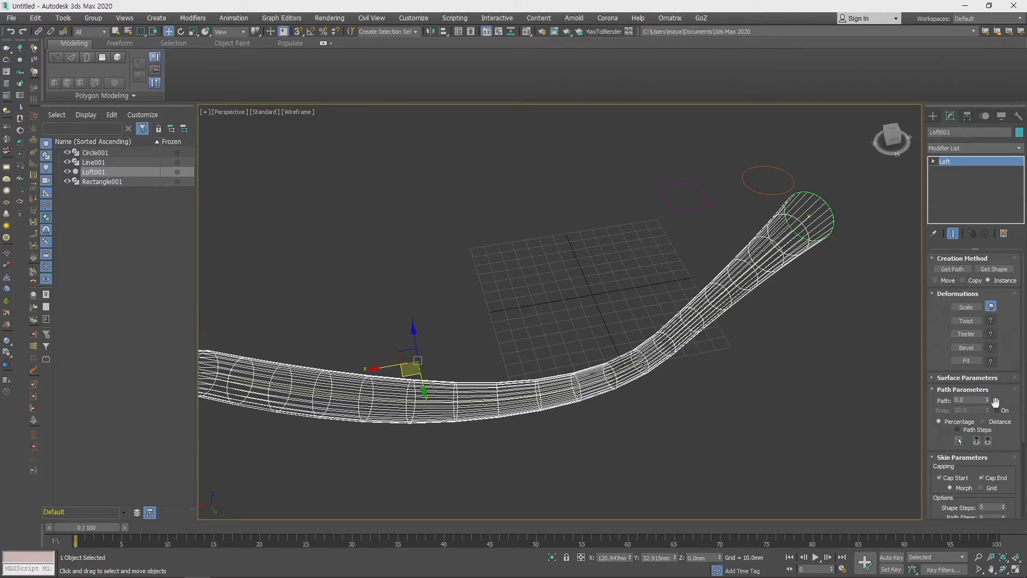
- Advance the loft's path position to 44.275 percent along the curve
drag(987, 399, 991, 366)
drag(975, 243, 953, 50)
scroll(738, 264, up, 6)
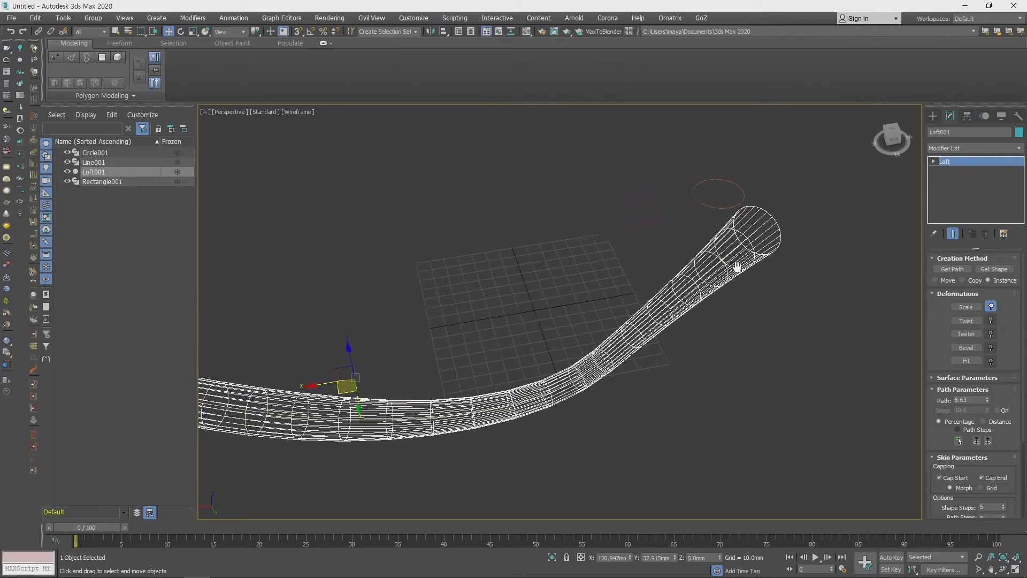
scroll(684, 264, down, 3)
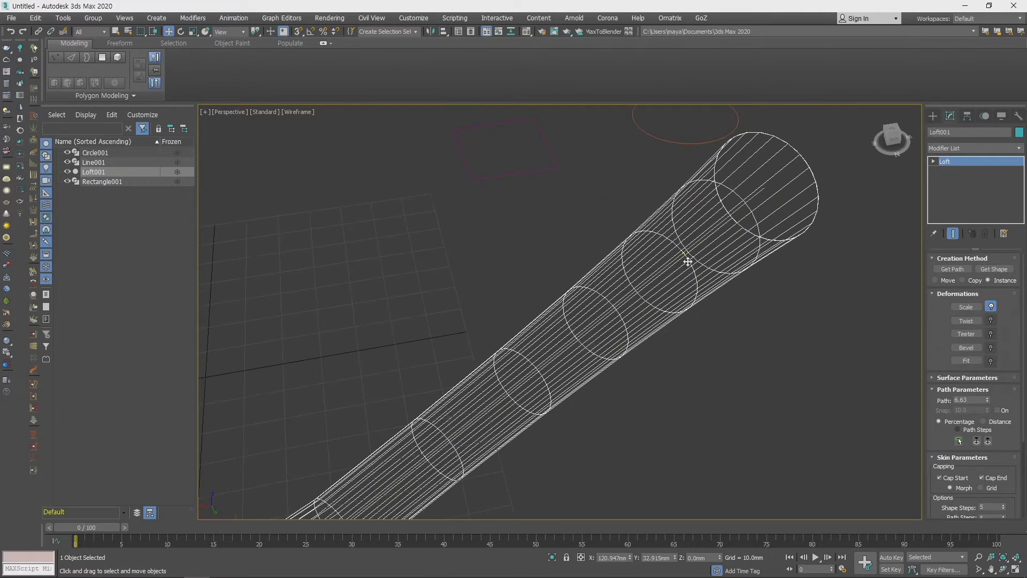
drag(987, 398, 986, 341)
alt+middle_drag(730, 402, 787, 316)
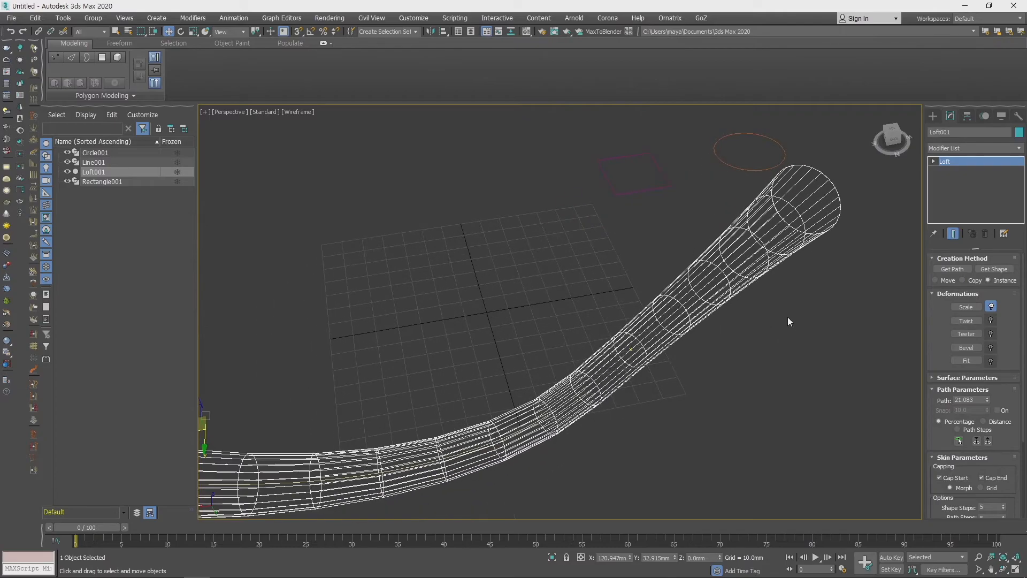
alt+middle_drag(915, 377, 833, 355)
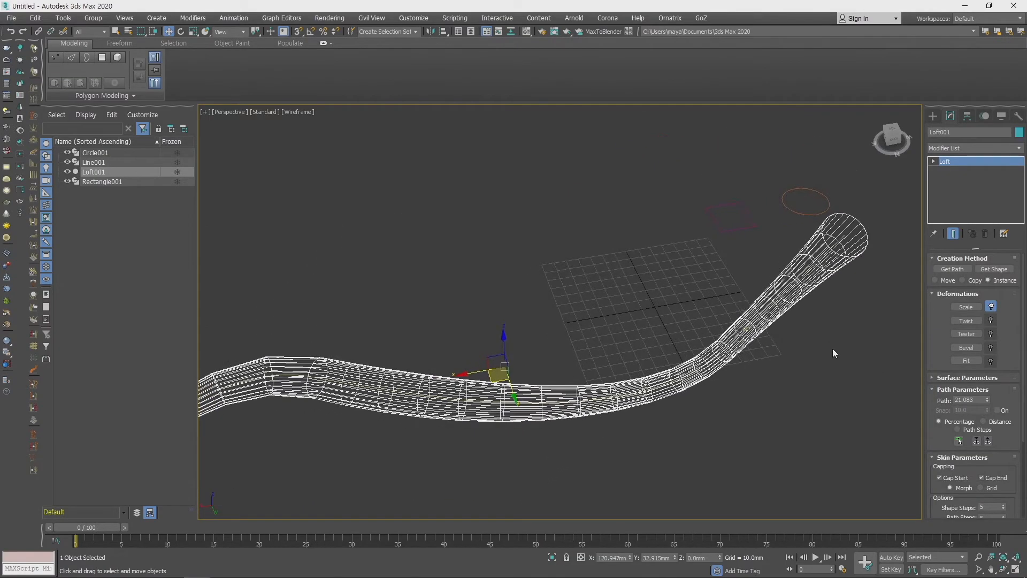
drag(988, 399, 986, 341)
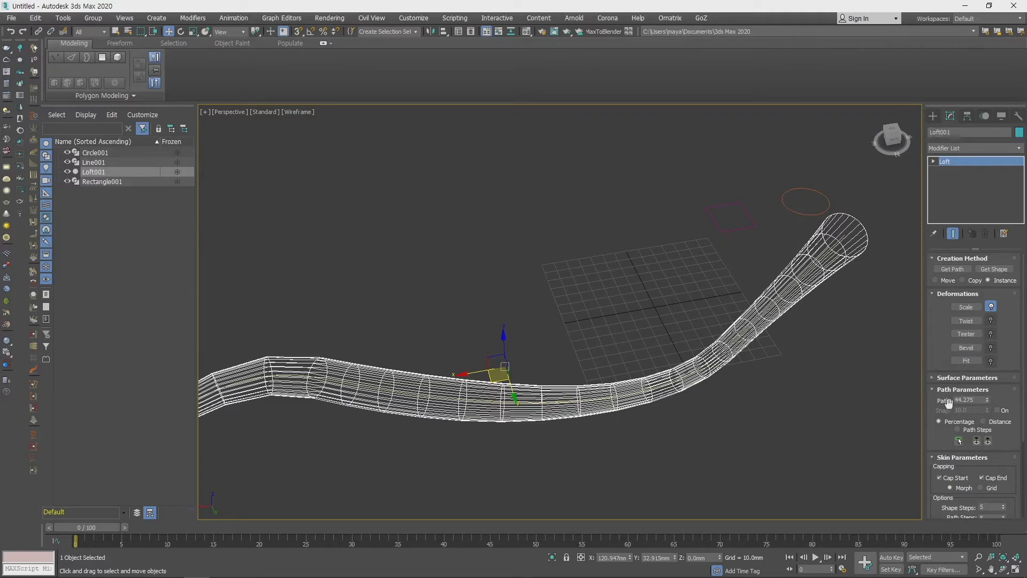
- Get the small rectangle as the loft's cross-section at the current path position and return the viewport to default shading
click(994, 269)
click(748, 223)
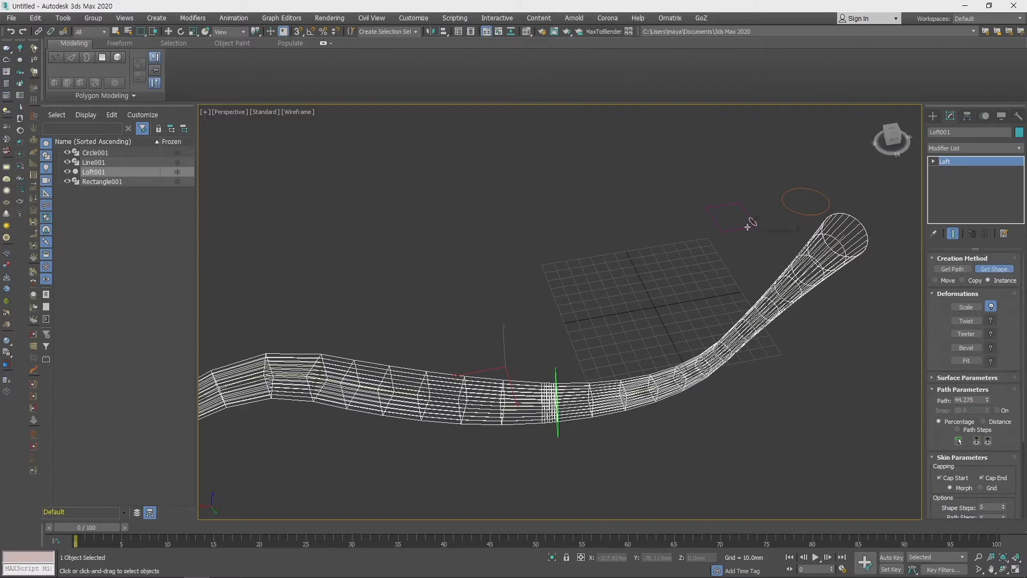
key(w)
mouse_move(756, 425)
alt+middle_down()
mouse_move(705, 424)
mouse_move(704, 383)
mouse_move(692, 394)
mouse_move(713, 408)
mouse_move(690, 410)
alt+middle_up()
key(F3)
scroll(690, 409, down, 3)
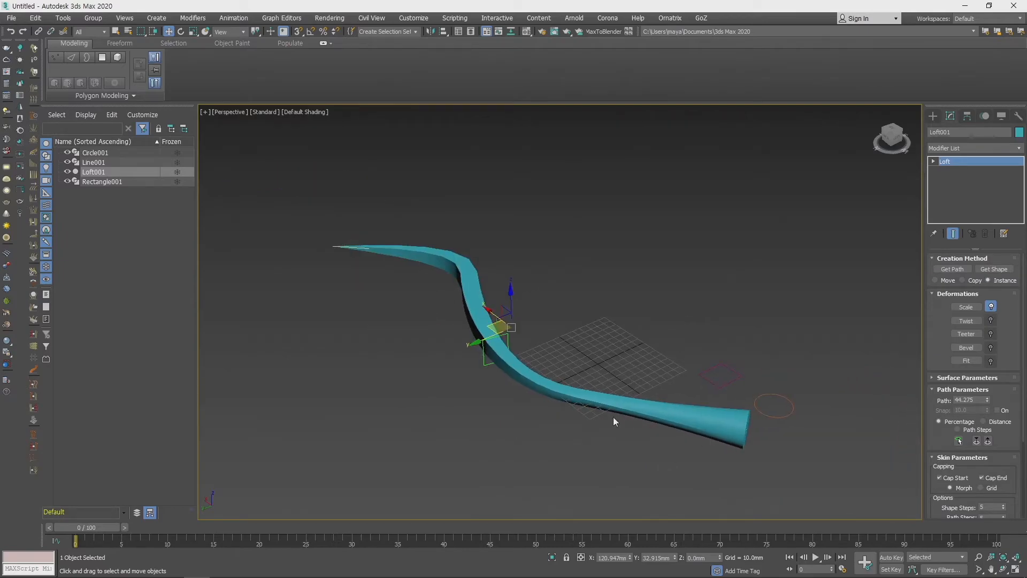
alt+middle_drag(425, 303, 575, 333)
middle_drag(652, 392, 670, 393)
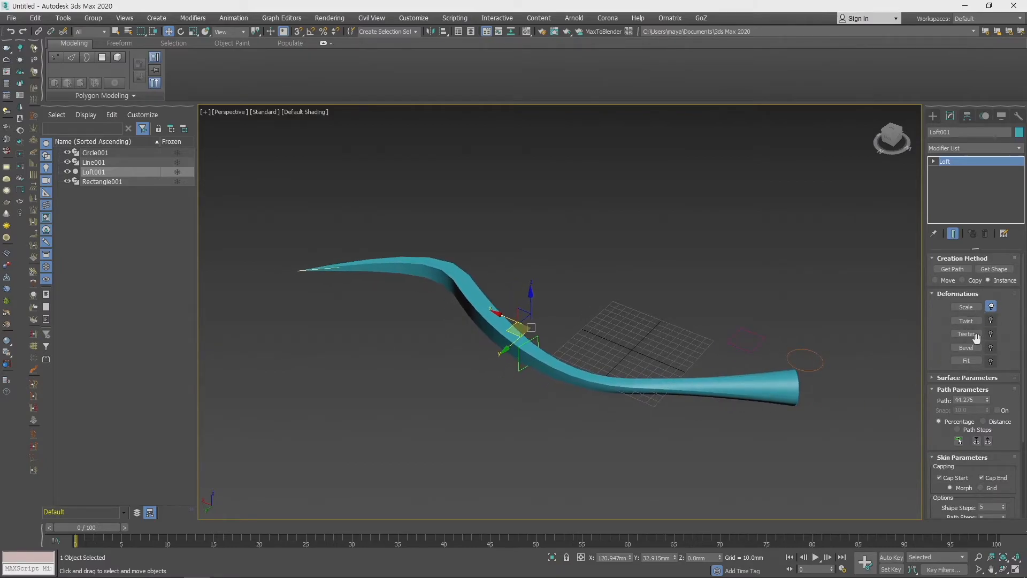
- Add a Twist deformation to the loft, raise the curve's end control point to about 118.5, and close the graph
click(970, 321)
drag(502, 196, 500, 162)
middle_drag(652, 278, 541, 238)
click(484, 209)
middle_drag(849, 383, 829, 348)
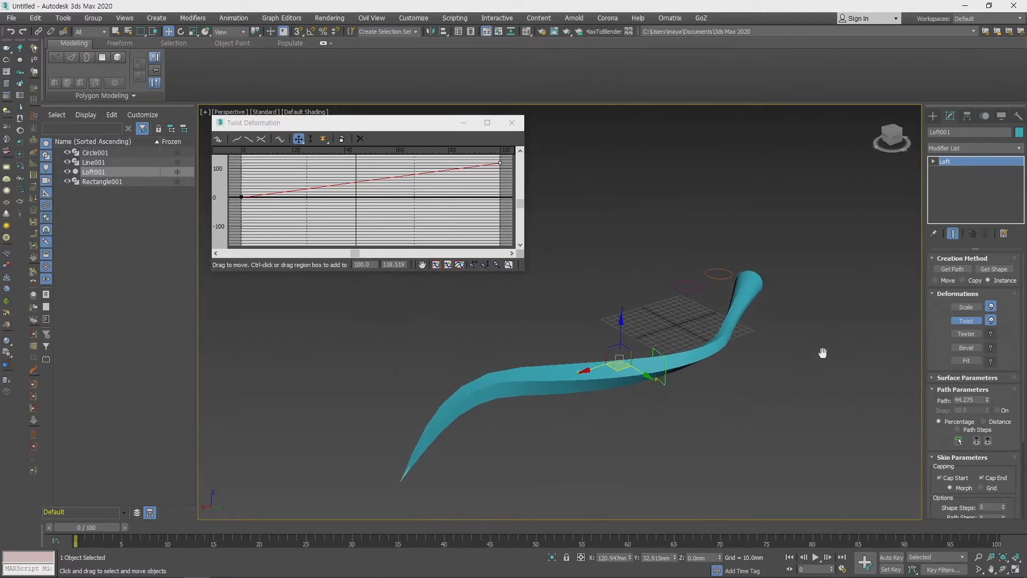
click(971, 323)
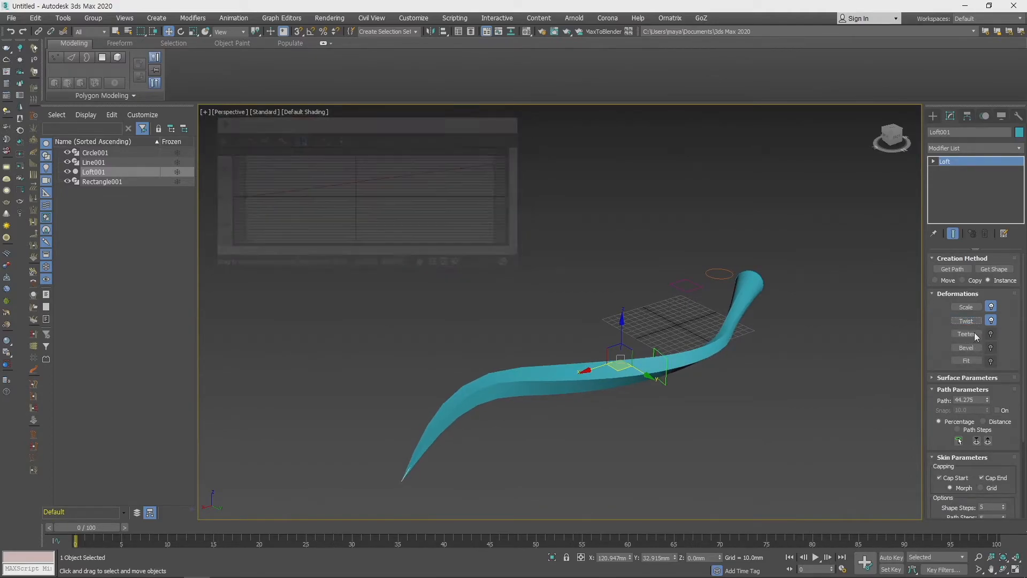
- Add a Bevel deformation with the end point at about 37 and insert control points at about 87 and 21 along the curve
click(972, 348)
drag(525, 219, 492, 213)
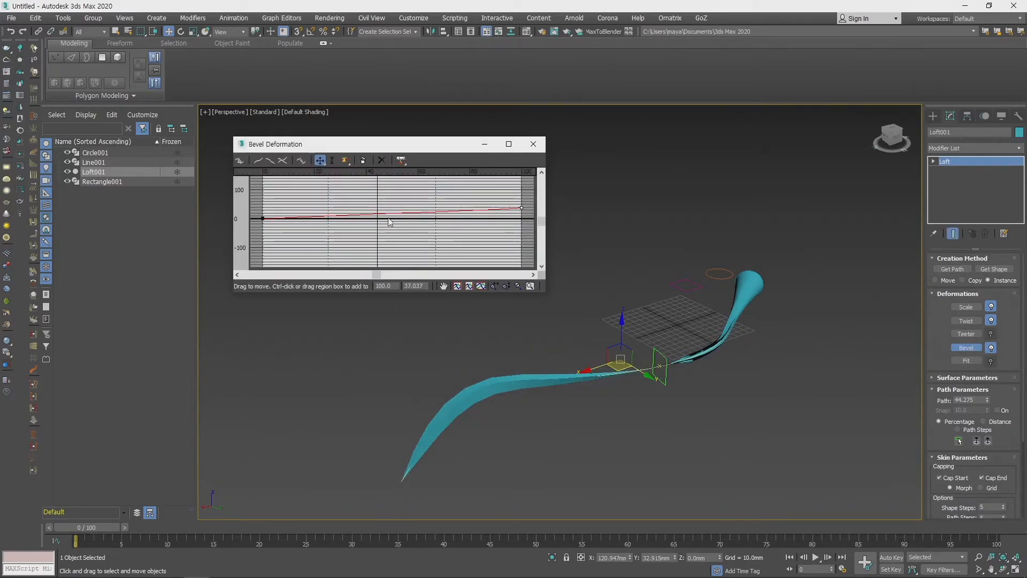
click(345, 160)
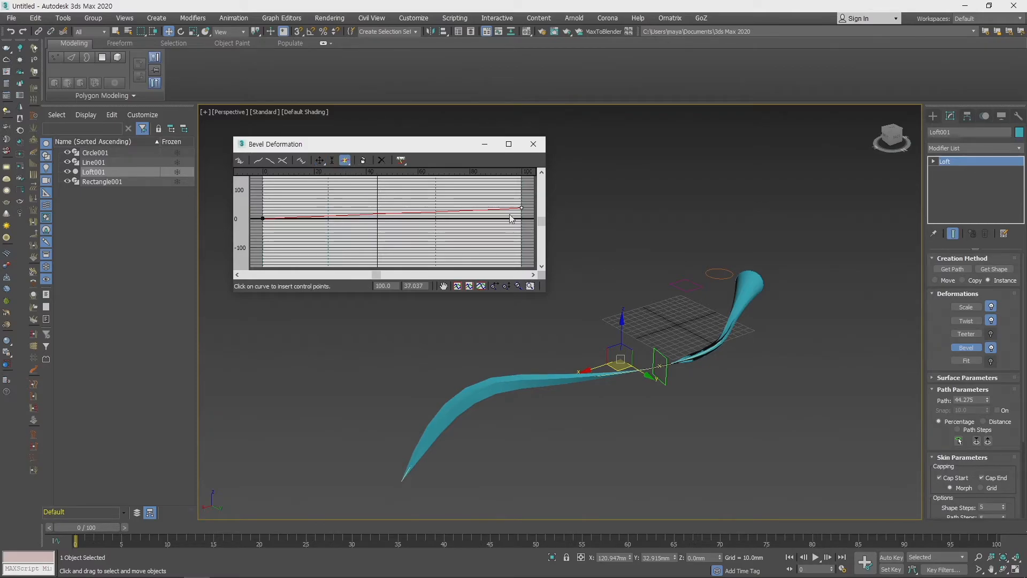
click(487, 210)
click(318, 215)
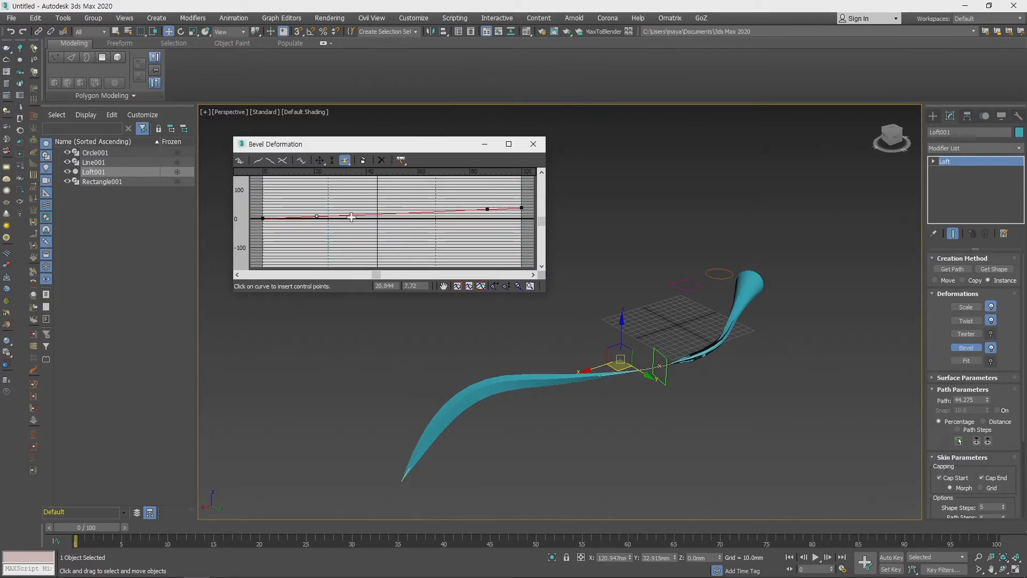
- Raise the bevel control point near 21 to about 30 and set the end control point's value to 0
click(320, 161)
drag(315, 216, 318, 209)
click(521, 208)
drag(521, 207, 522, 214)
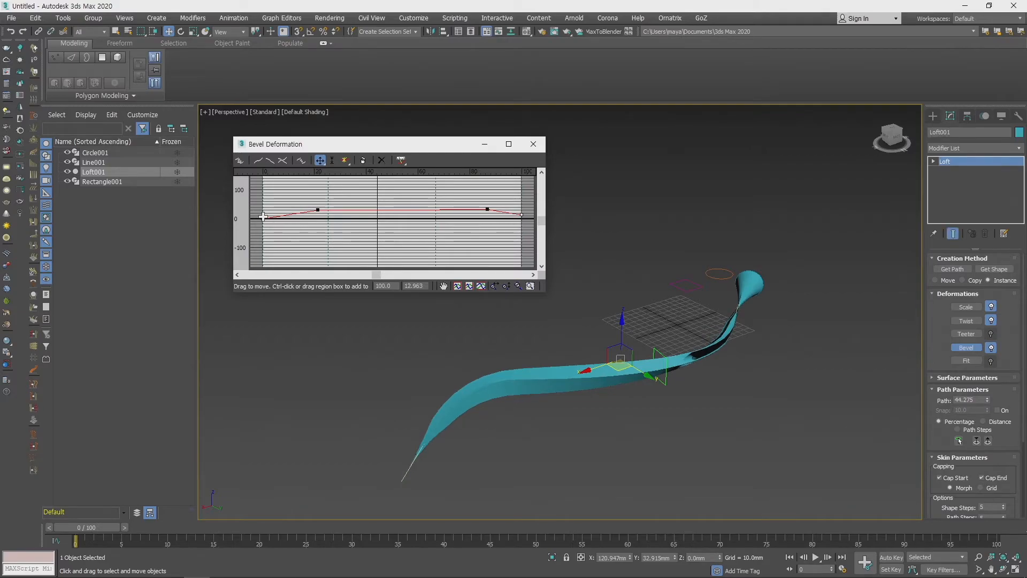
double_click(415, 286)
text(0)
key(Return)
- Shift the bevel curve's first inserted control point to about 12.6 along the path, close the graph and inspect the loft
drag(318, 209, 295, 209)
alt+middle_drag(639, 396, 679, 345)
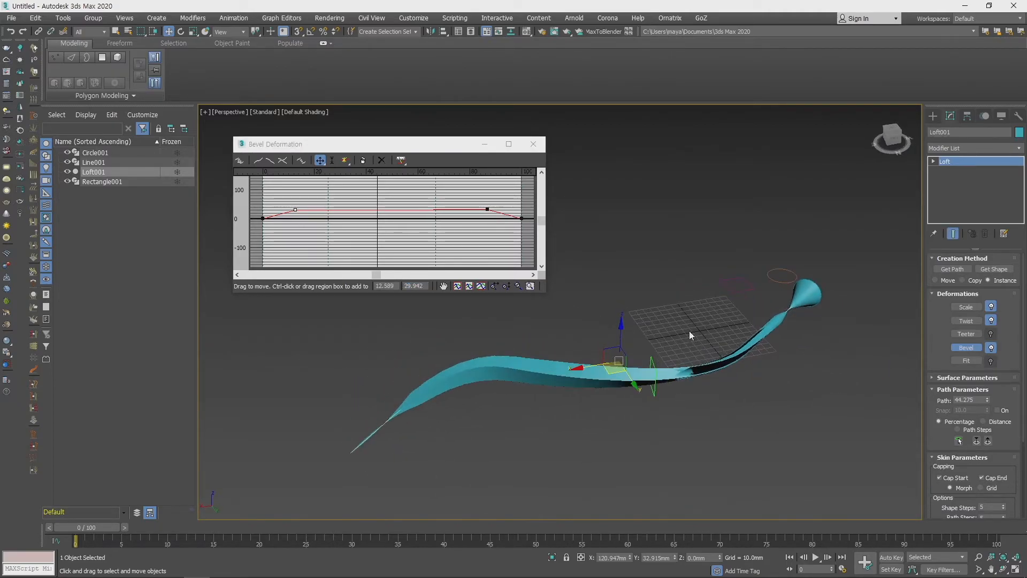
alt+middle_drag(604, 252, 667, 344)
click(532, 144)
click(991, 348)
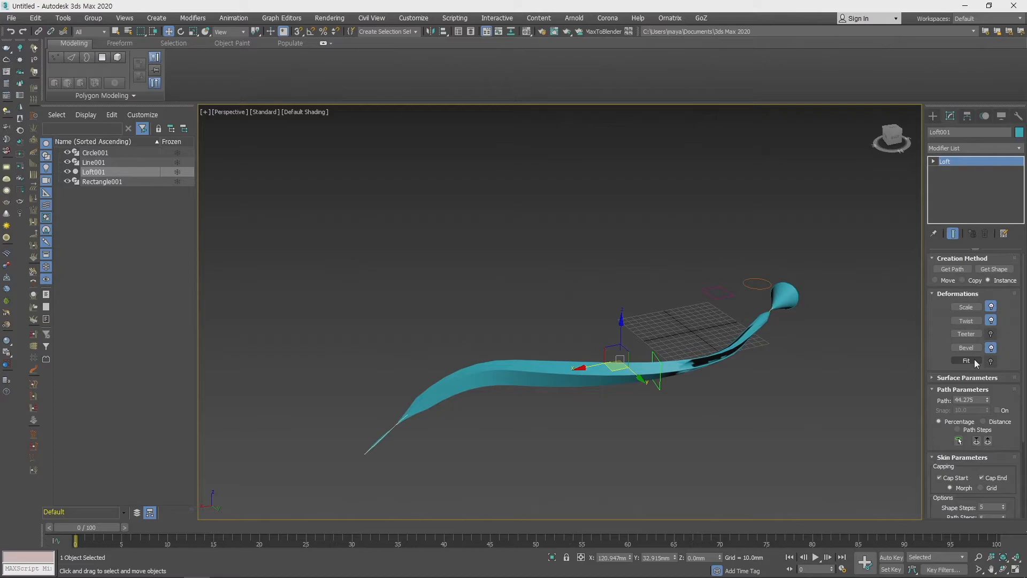
alt+middle_drag(880, 336, 616, 302)
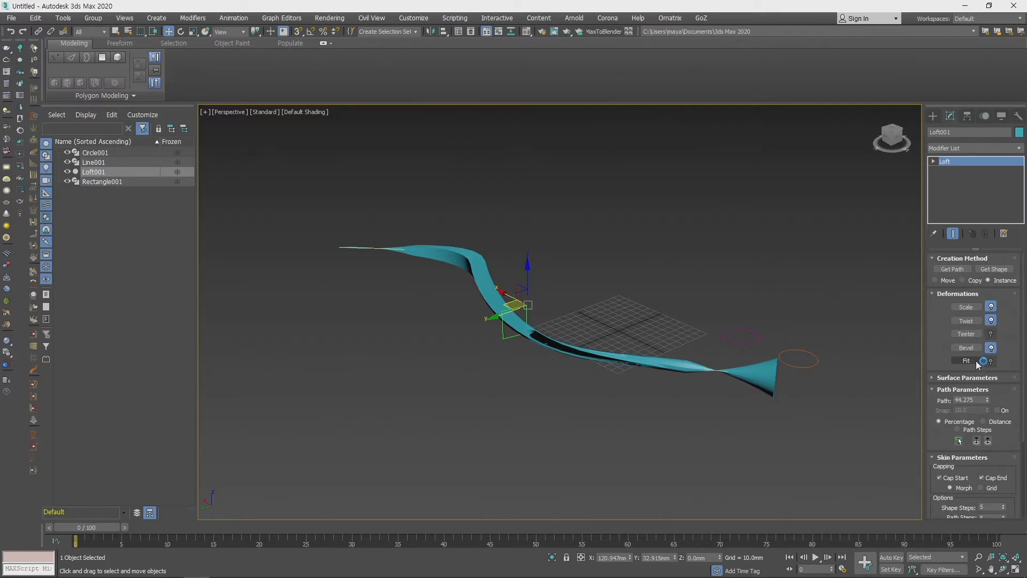
alt+middle_drag(837, 363, 749, 360)
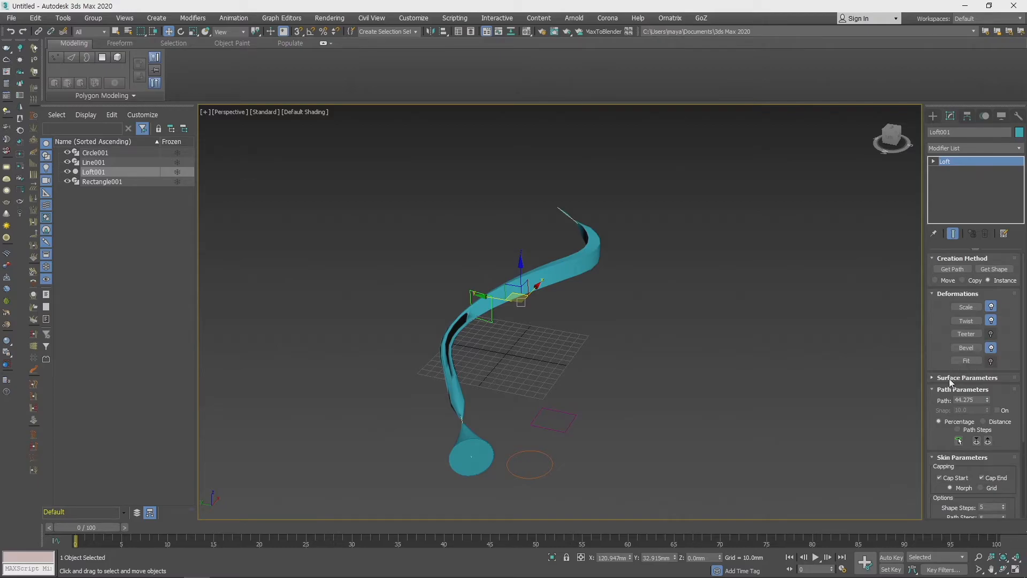
alt+middle_drag(751, 381, 740, 361)
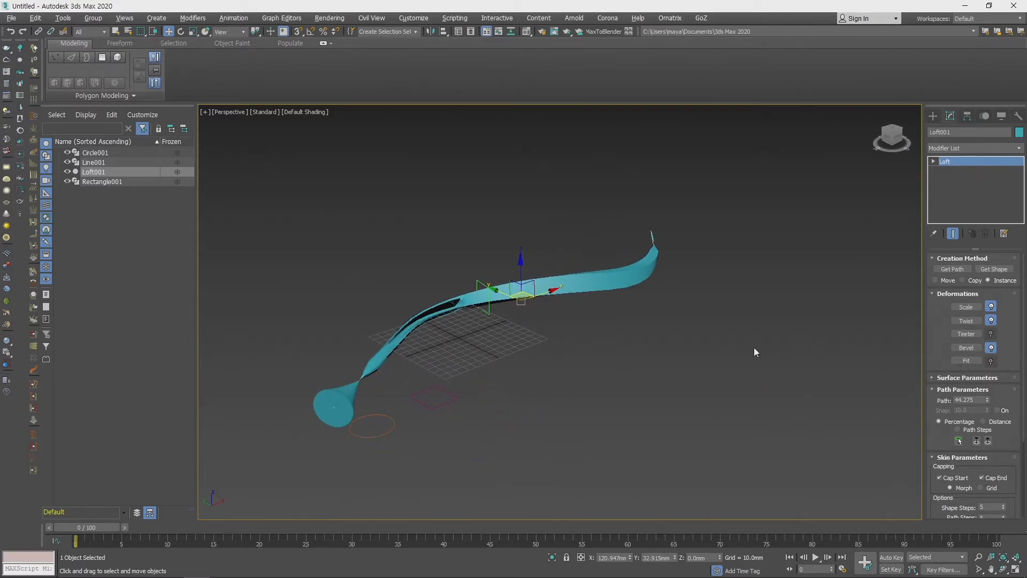
click(933, 116)
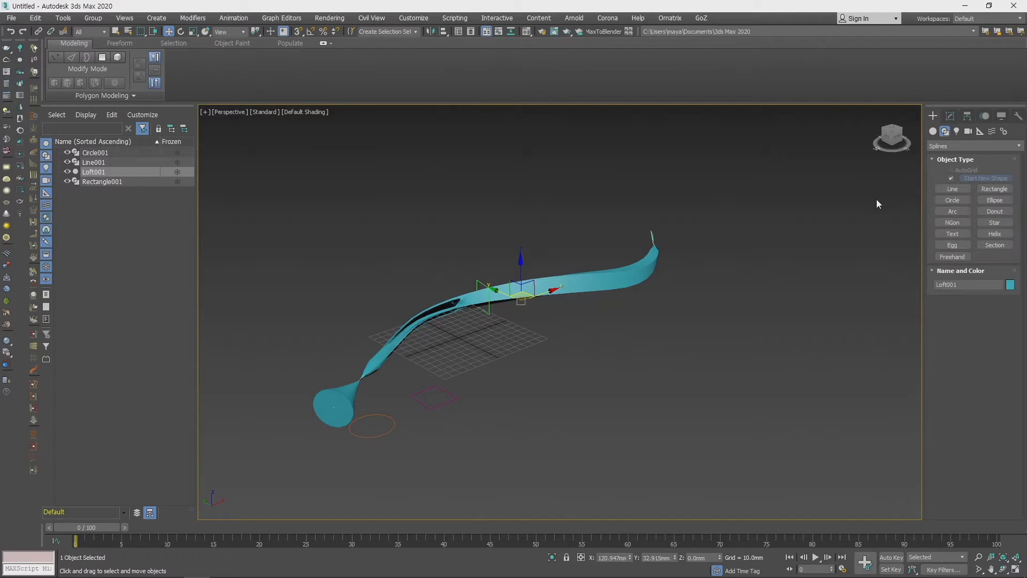
middle_drag(749, 312, 817, 317)
click(931, 131)
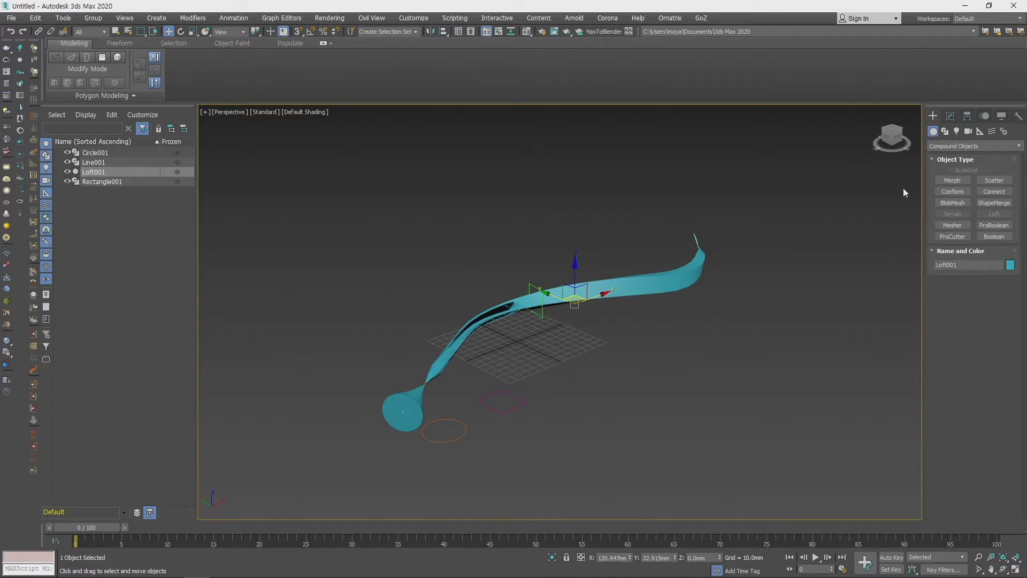
click(945, 132)
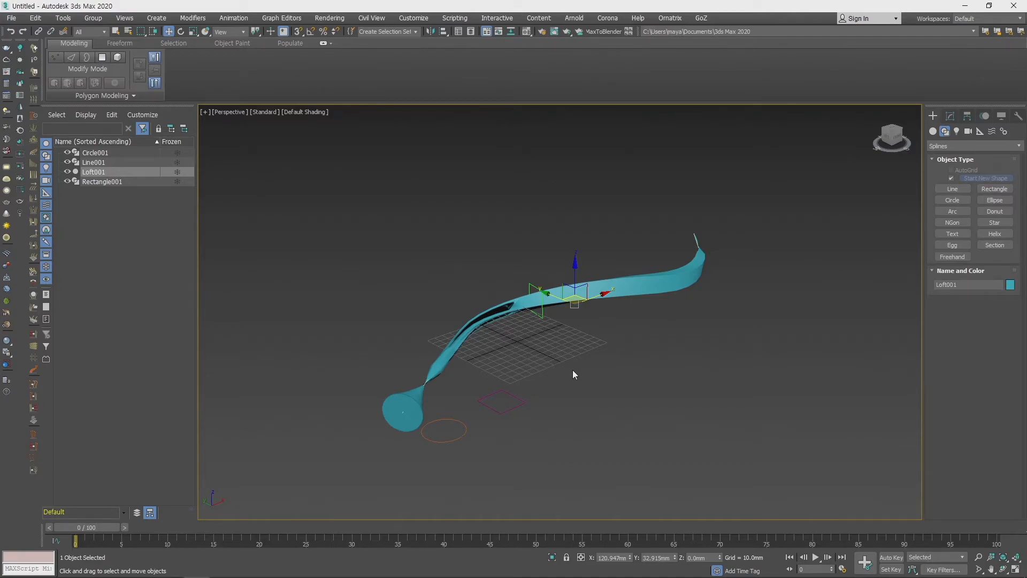
- Delete the loft, its path line and all remaining shapes to empty the scene
key(Delete)
click(559, 295)
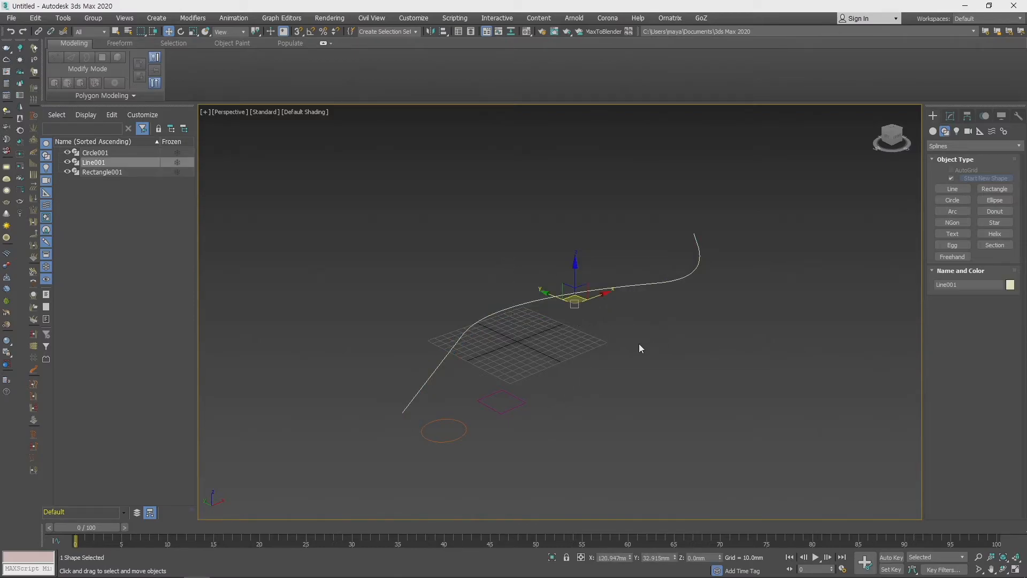
key(Delete)
key(ctrl+a)
key(Delete)
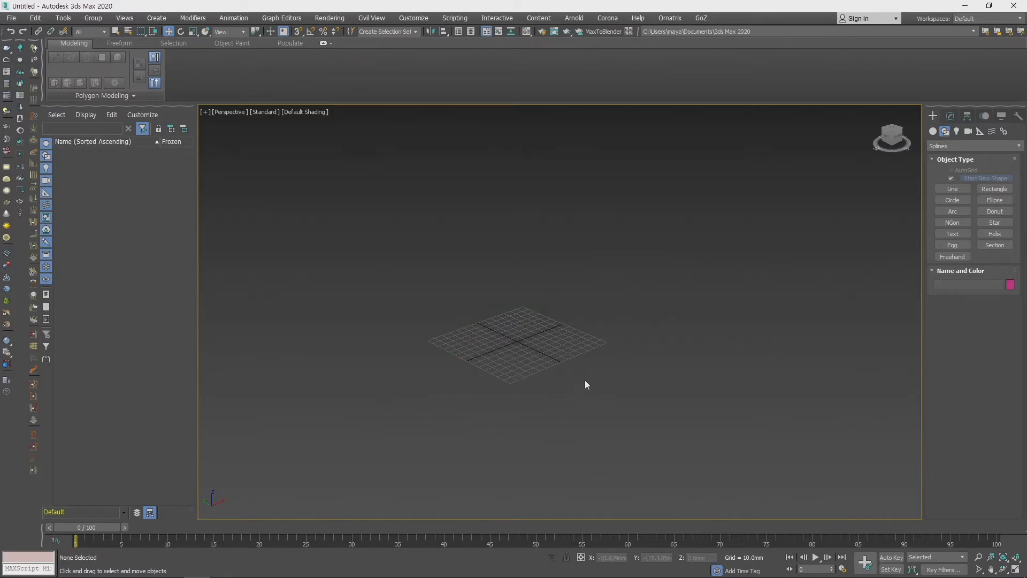
key(t)
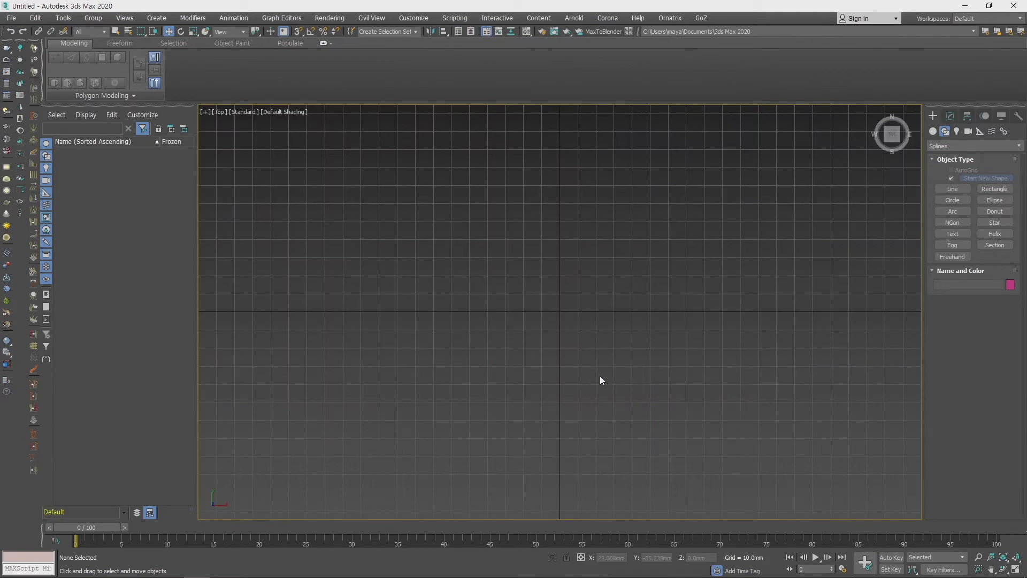
key(p)
alt+middle_drag(539, 396, 525, 396)
middle_drag(476, 327, 565, 343)
scroll(585, 331, up, 4)
alt+middle_drag(631, 335, 592, 336)
- Switch to Illustrator and select the complete HyperX logo artwork
key(alt+Tab)
key(alt+Tab)
key(alt+Tab)
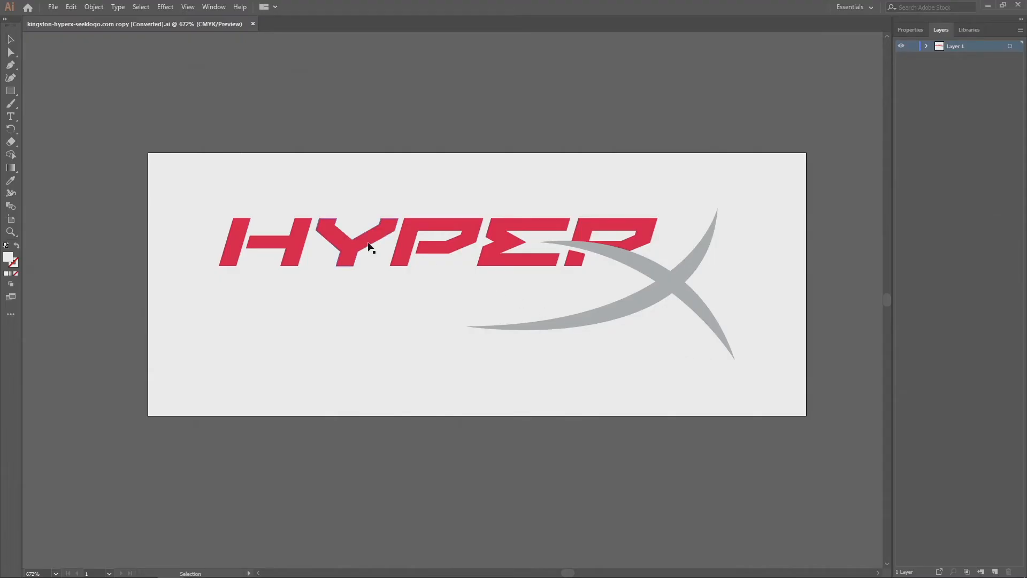
click(369, 246)
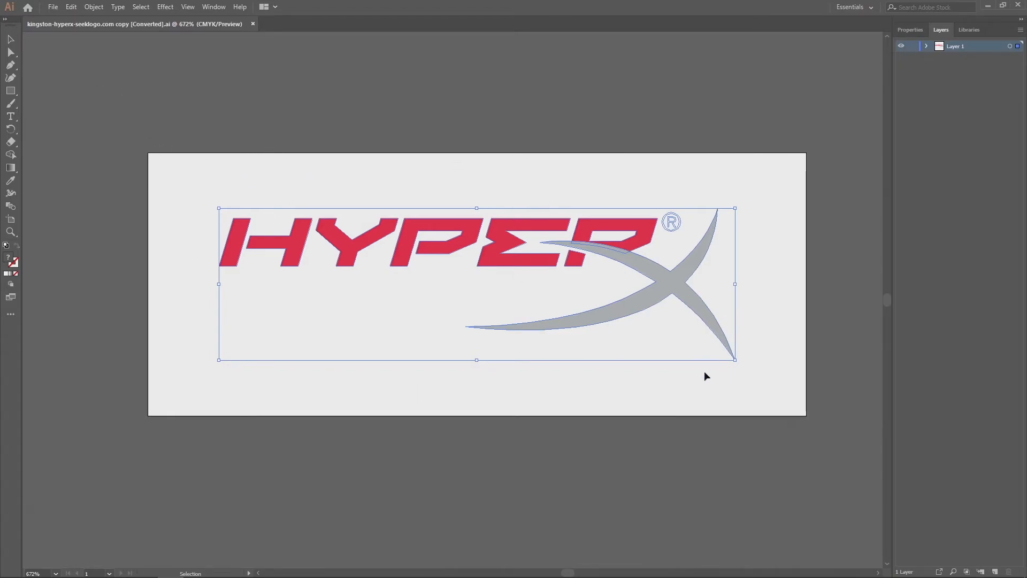
- Save a copy of the logo to the desktop in Adobe Illustrator (*.AI) format under its existing file name
click(53, 7)
click(99, 106)
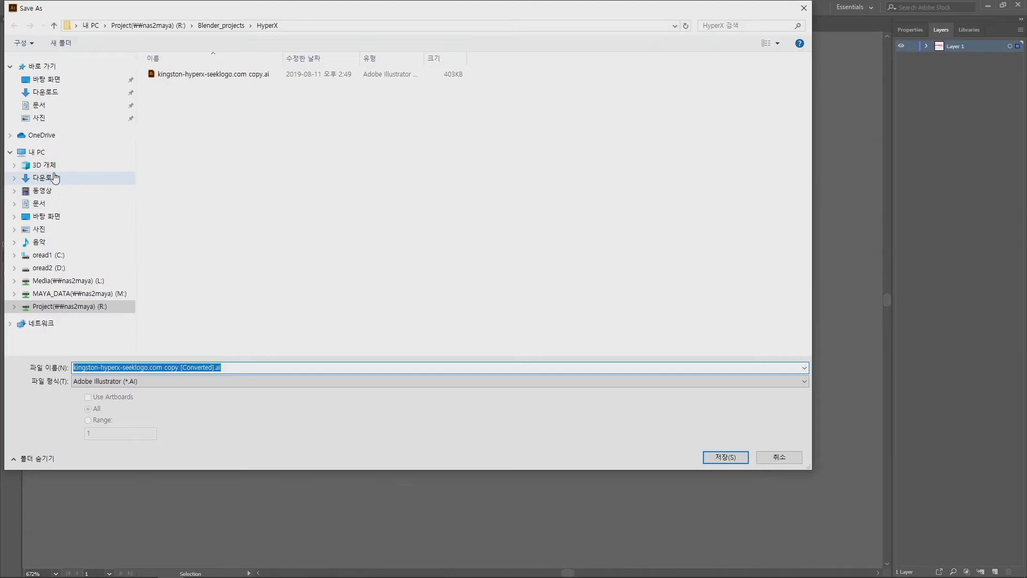
click(51, 216)
click(193, 380)
click(194, 380)
click(717, 458)
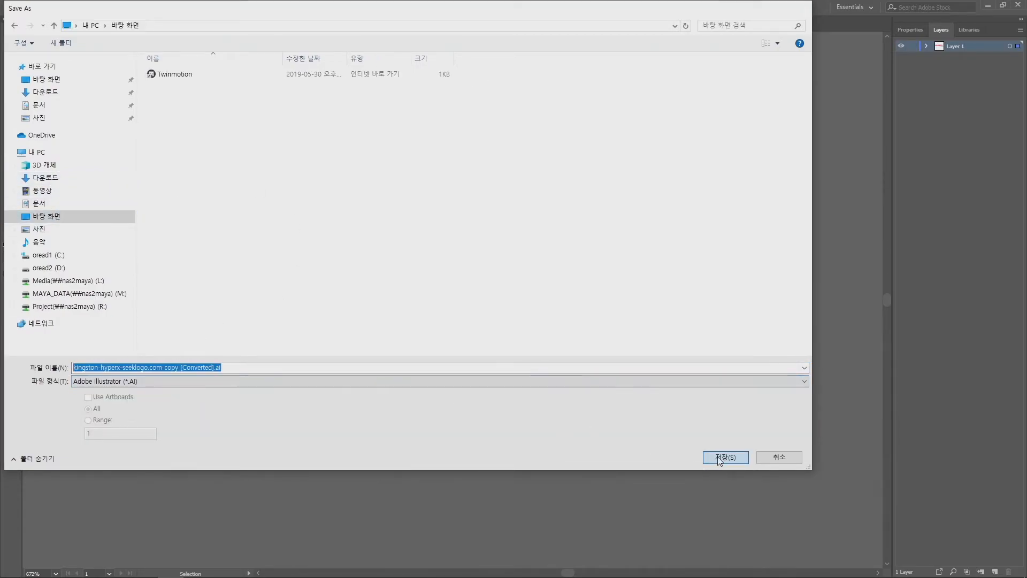
- Set the file version to Illustrator 8 and accept saving in the older format
click(475, 141)
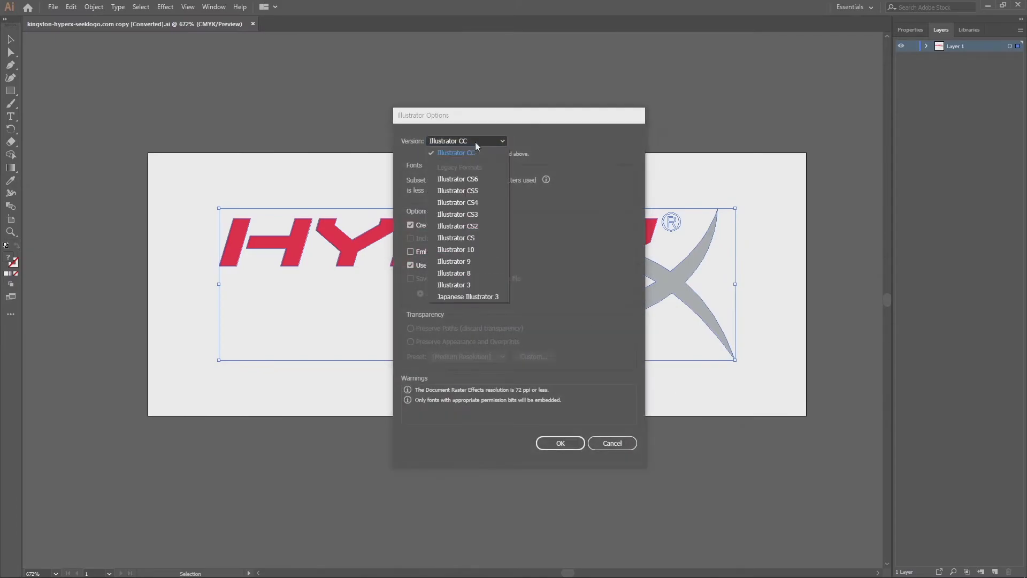
click(471, 273)
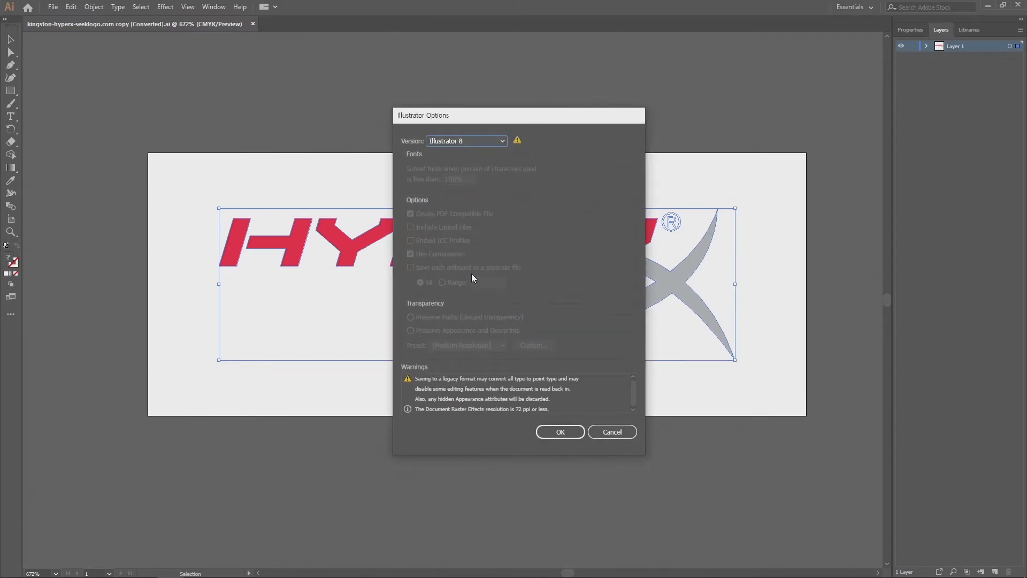
click(567, 433)
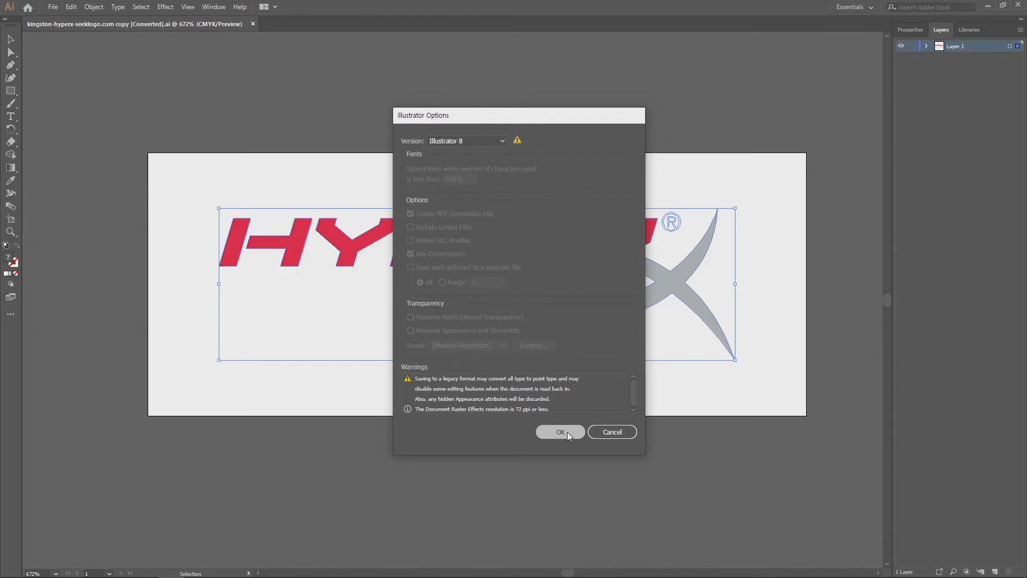
click(567, 432)
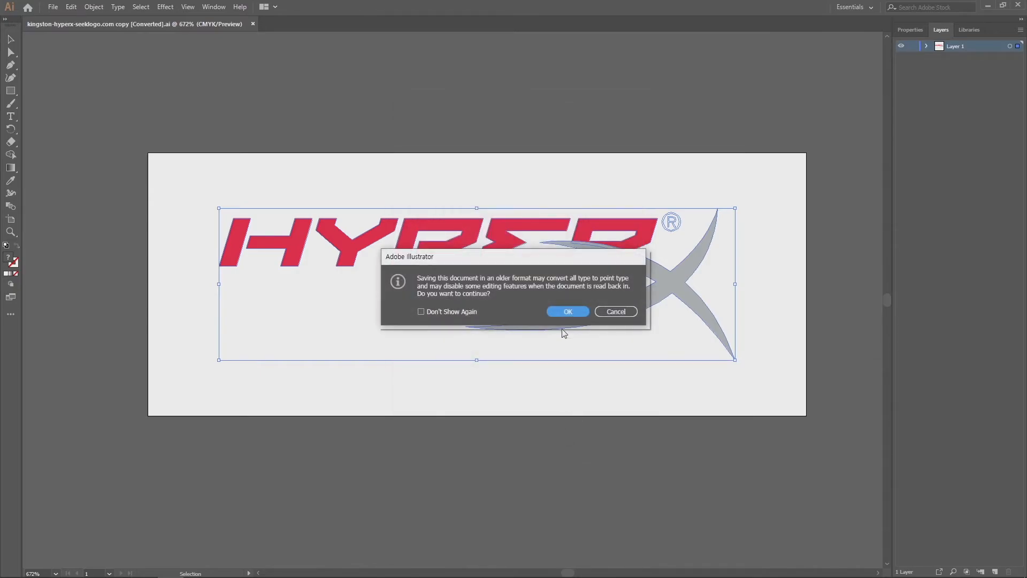
click(570, 313)
- Switch to 3ds Max and import kingston-hyperx-seeklogo.com copy [Converted].ai from the desktop, merging it with the scene as a single object
key(alt+Tab)
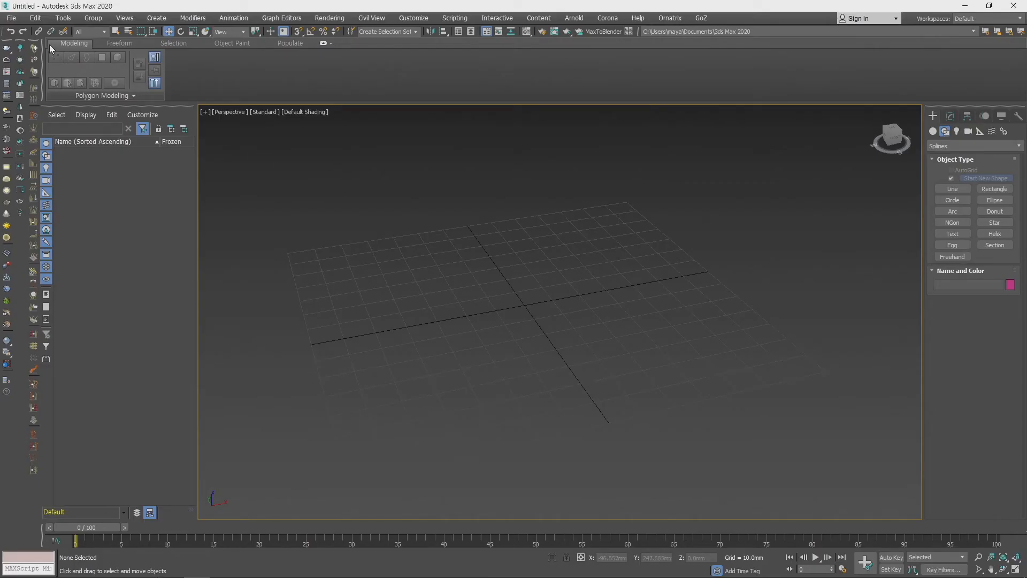
click(10, 17)
mouse_move(61, 166)
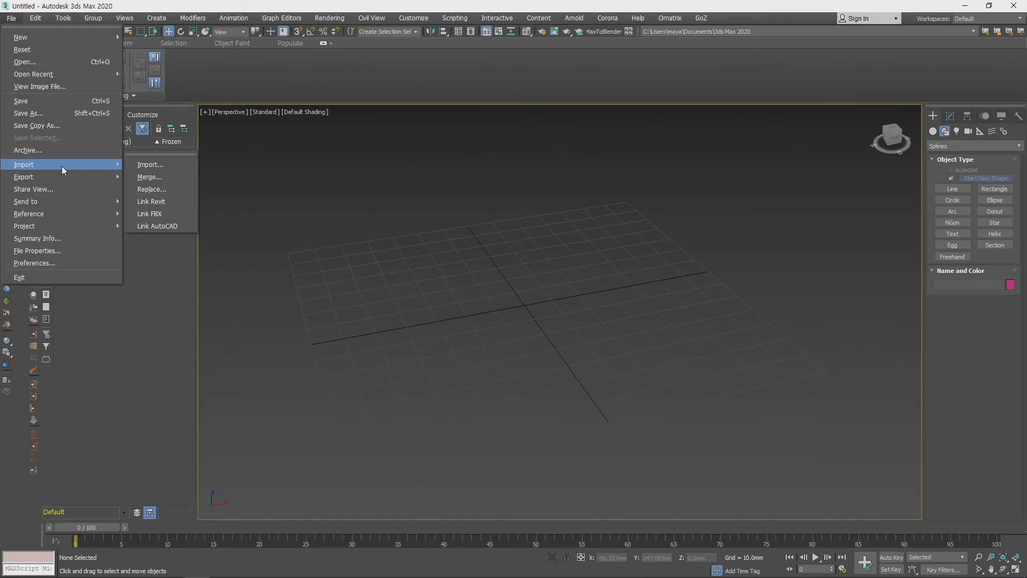
click(157, 166)
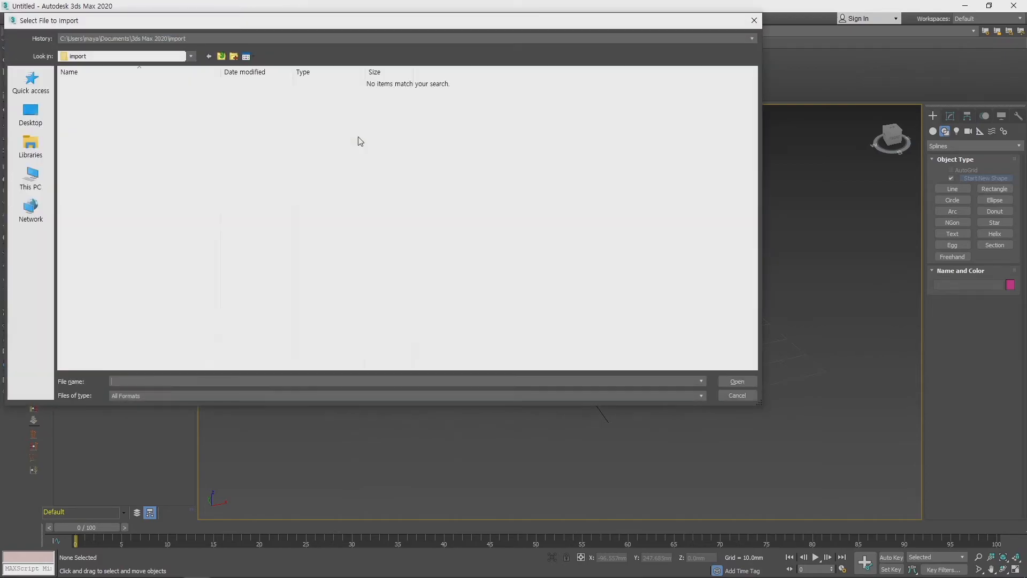
click(31, 112)
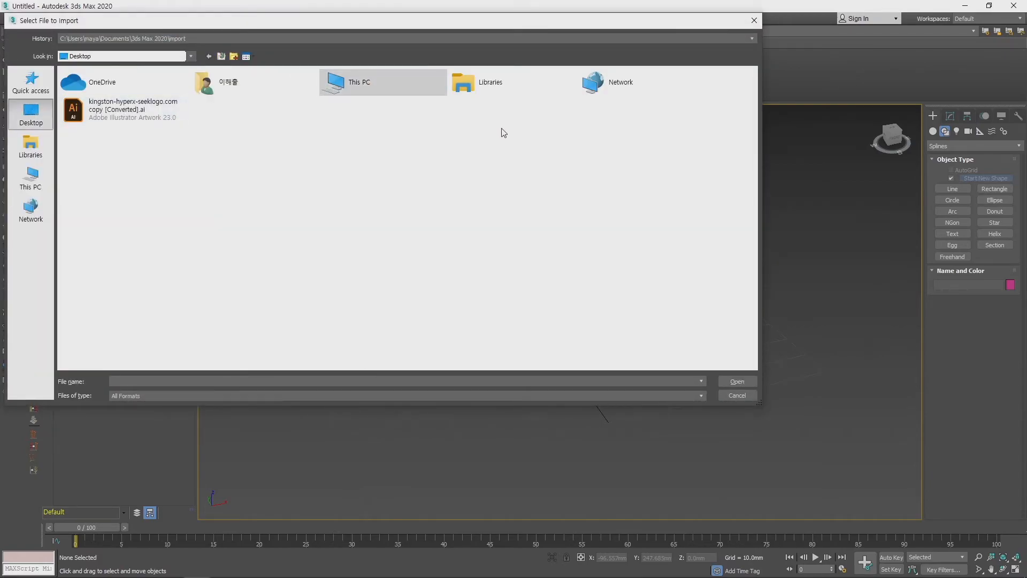
click(161, 114)
click(738, 382)
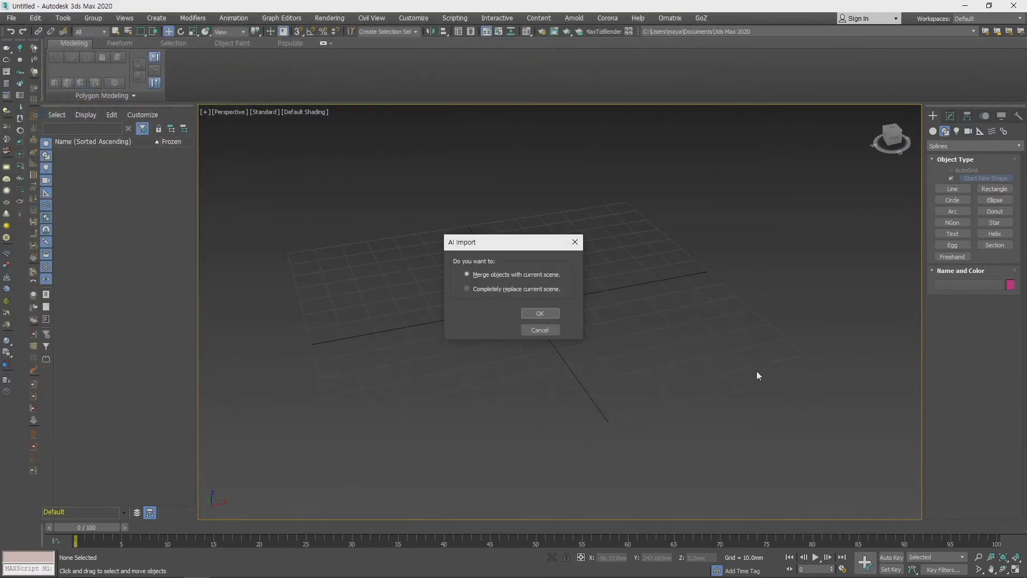
click(553, 316)
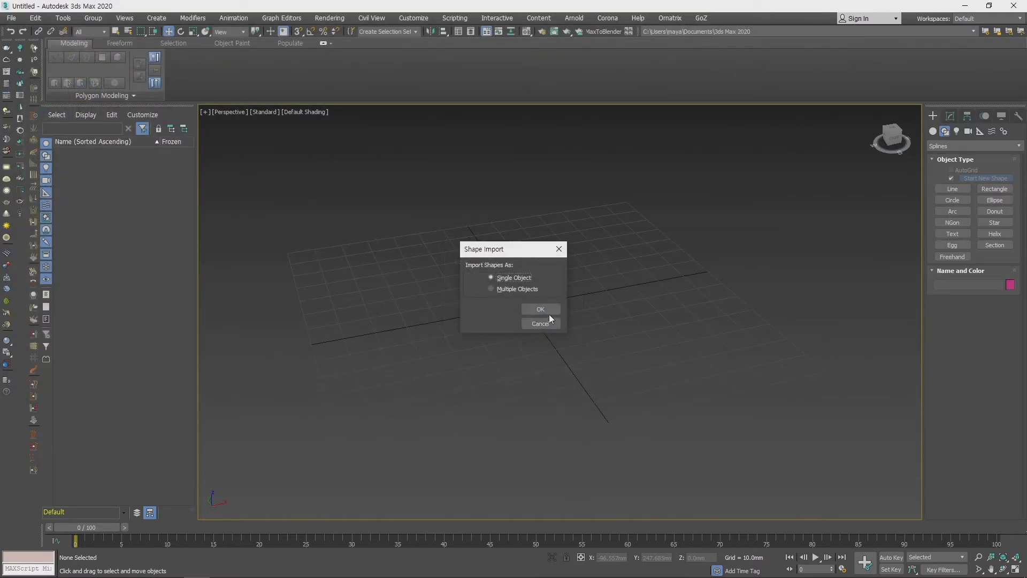
click(548, 310)
- Examine the imported logo outline and its size against the grid in the Top view
key(t)
scroll(622, 352, down, 2)
drag(627, 307, 419, 271)
scroll(492, 331, down, 2)
middle_drag(495, 334, 686, 373)
drag(638, 319, 601, 305)
scroll(612, 329, down, 5)
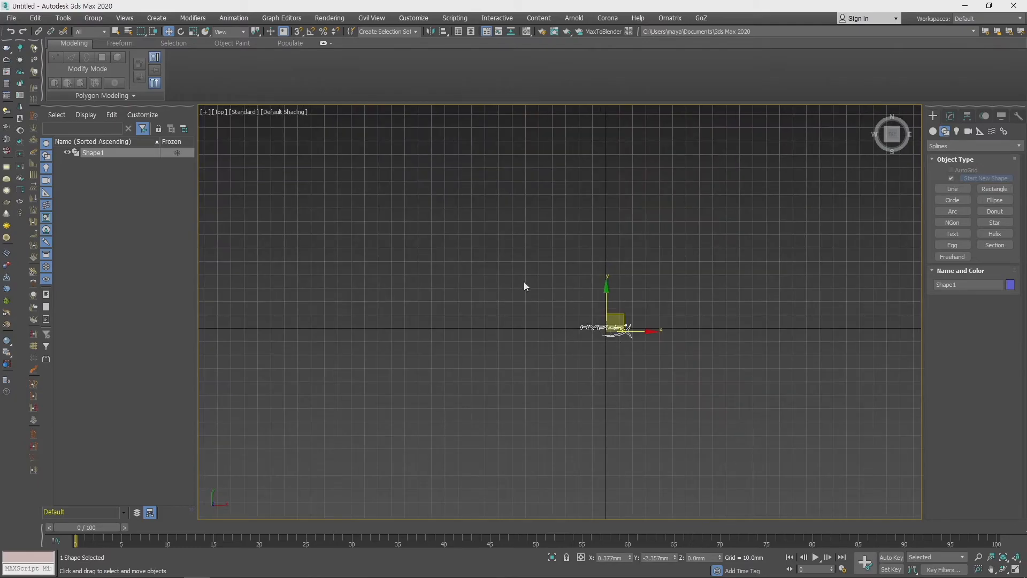
scroll(637, 409, down, 3)
middle_drag(653, 392, 717, 341)
scroll(630, 326, up, 3)
scroll(642, 292, up, 2)
scroll(717, 341, up, 2)
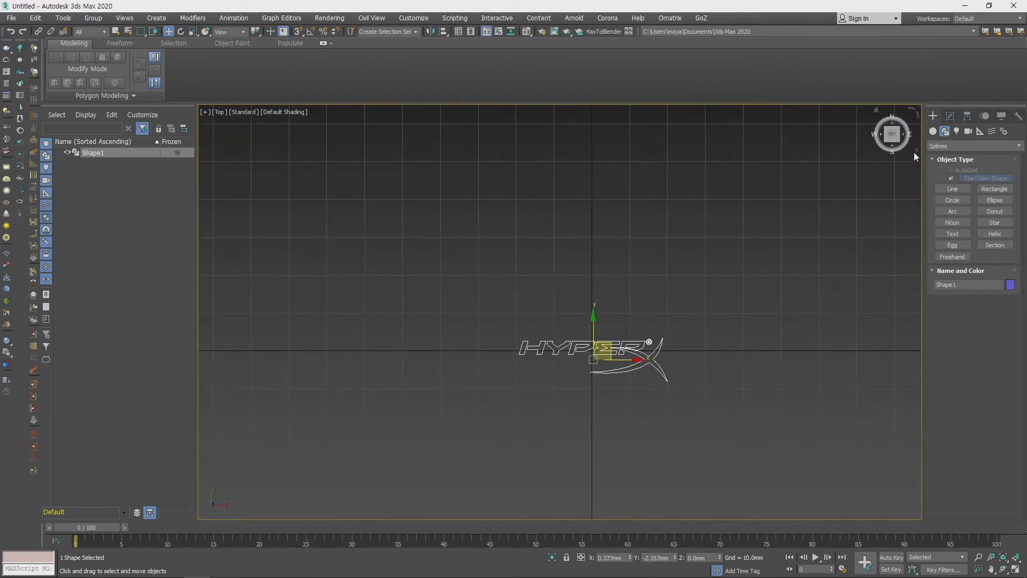
- Apply an Extrude modifier to the logo shape and view it in perspective
click(950, 115)
click(958, 146)
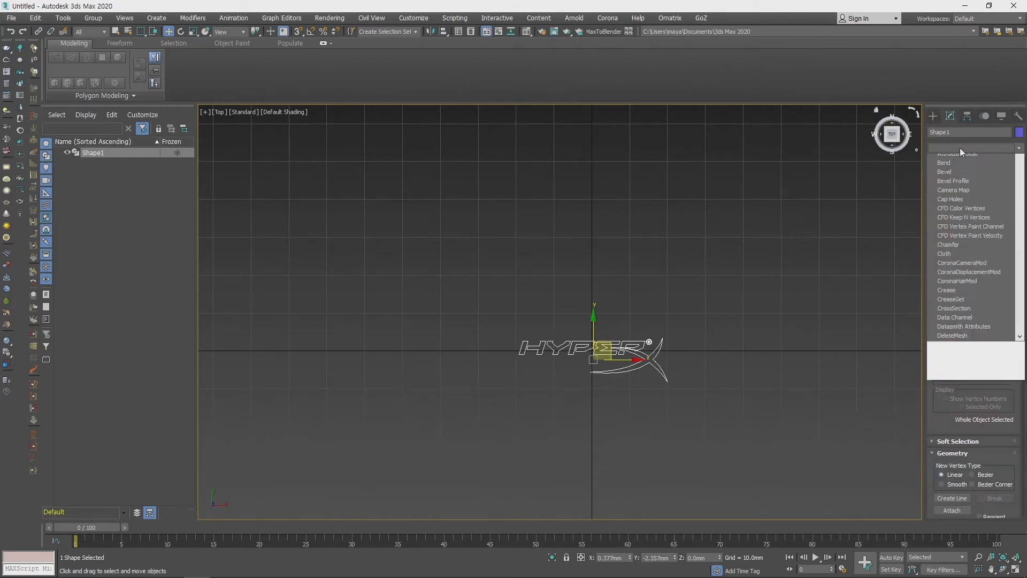
key(e)
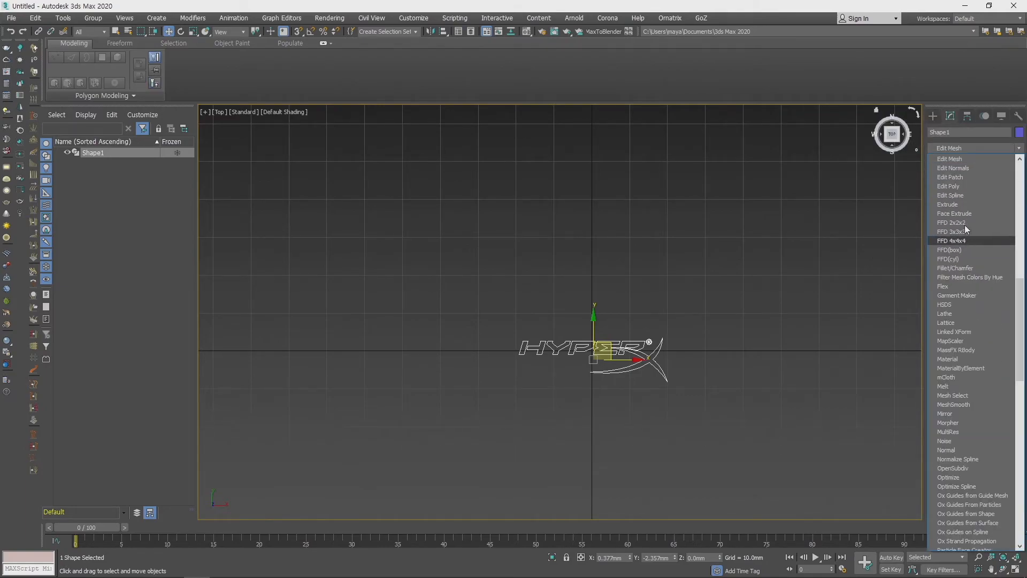
click(964, 205)
middle_drag(657, 343, 669, 321)
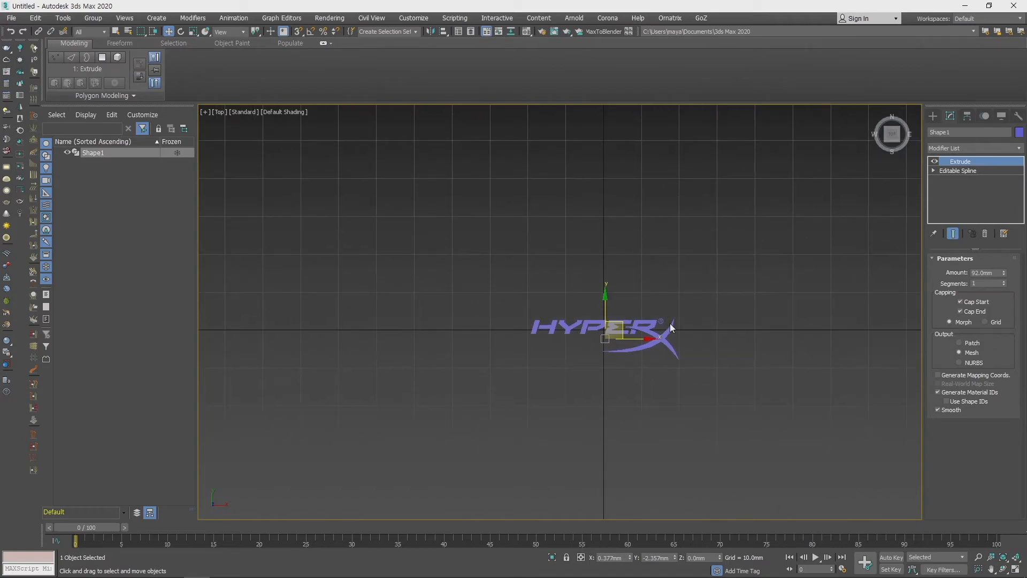
key(p)
key(z)
alt+middle_drag(613, 365, 643, 357)
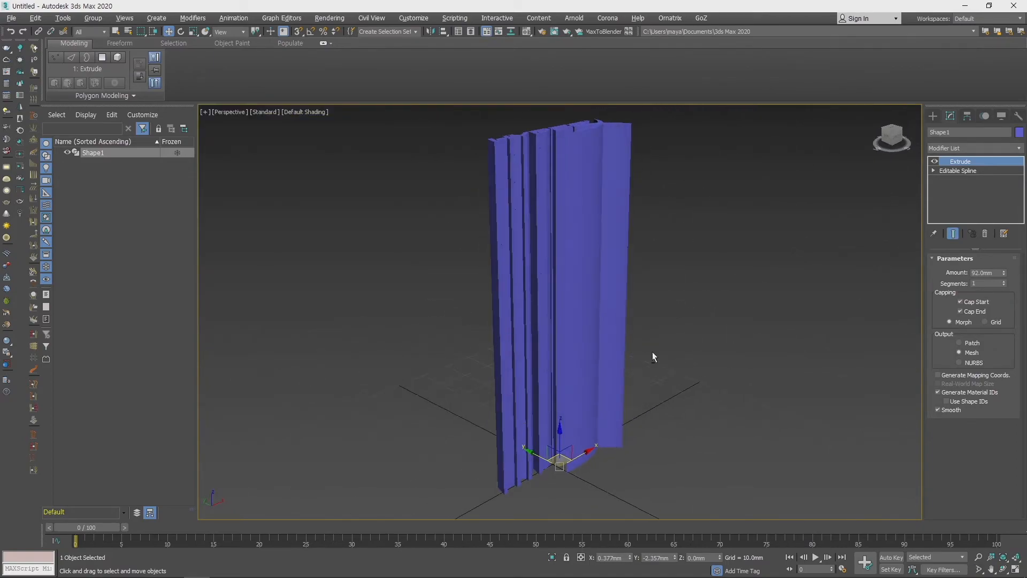
- Set the logo's extrusion amount to 1 mm
double_click(987, 272)
text(1)
key(Return)
scroll(672, 343, up, 5)
middle_drag(672, 342, 631, 325)
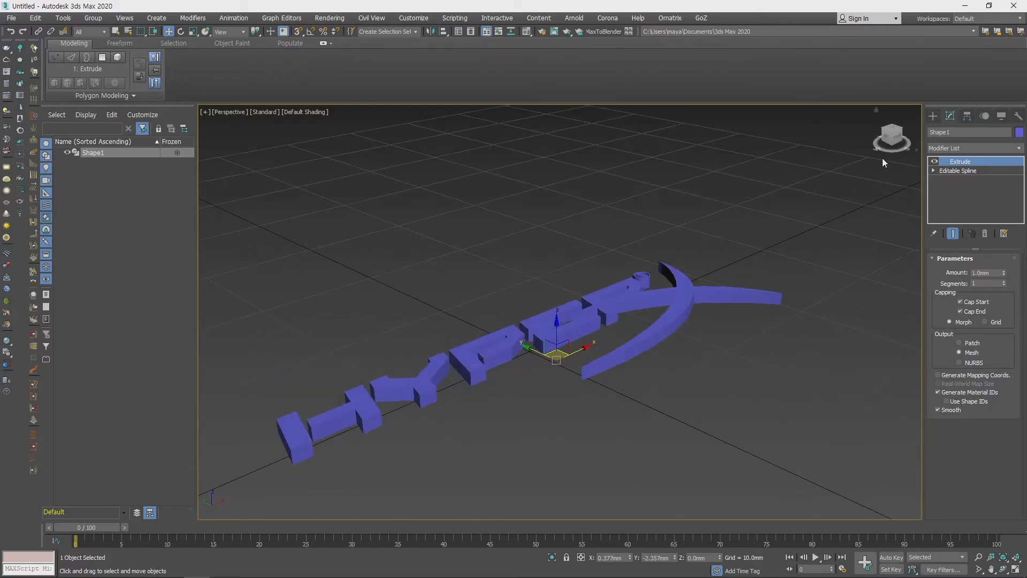
- Create a box about 12.2 mm long and 14.6 mm wide beside the extruded logo, with a height of 1 mm
click(933, 116)
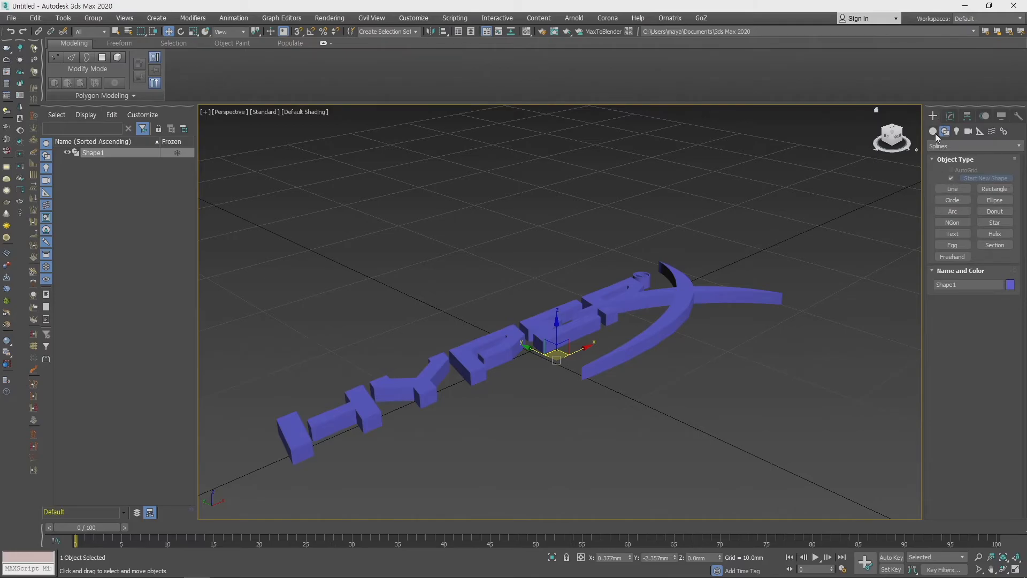
click(933, 131)
click(957, 187)
click(955, 146)
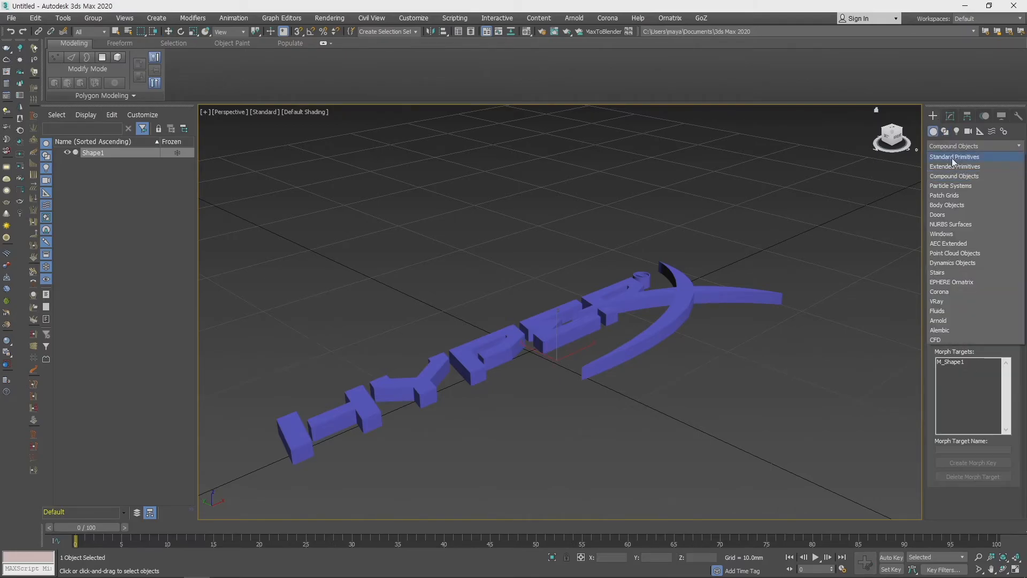
click(954, 157)
click(953, 180)
drag(454, 451, 772, 436)
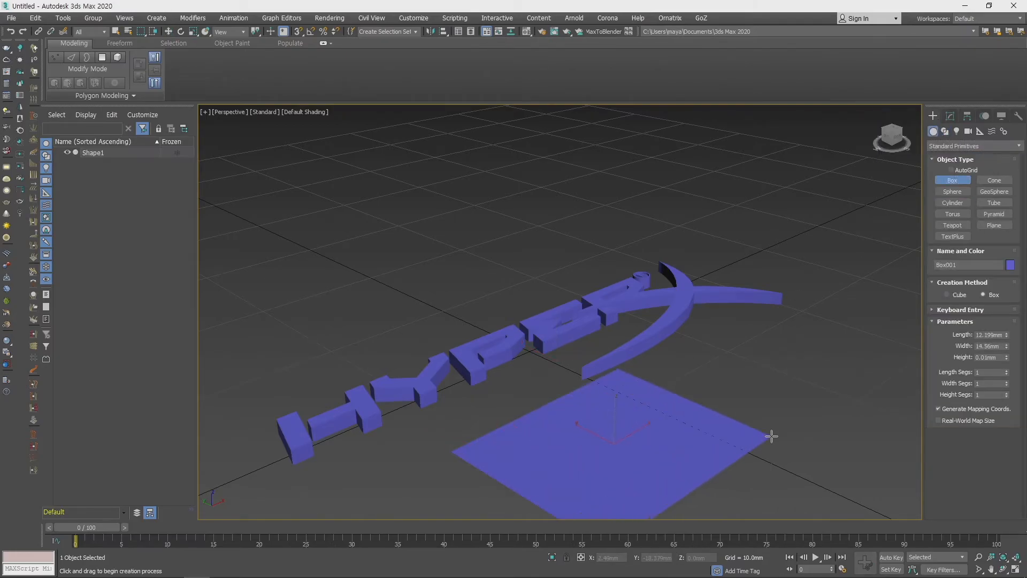
click(772, 435)
double_click(990, 358)
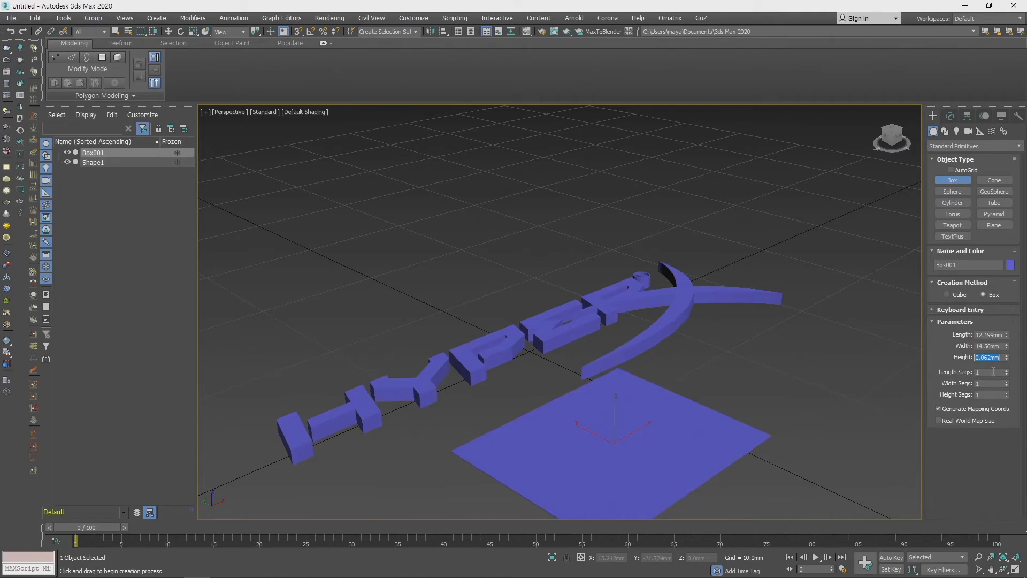
text(1)
key(Return)
alt+middle_drag(757, 351, 537, 350)
key(w)
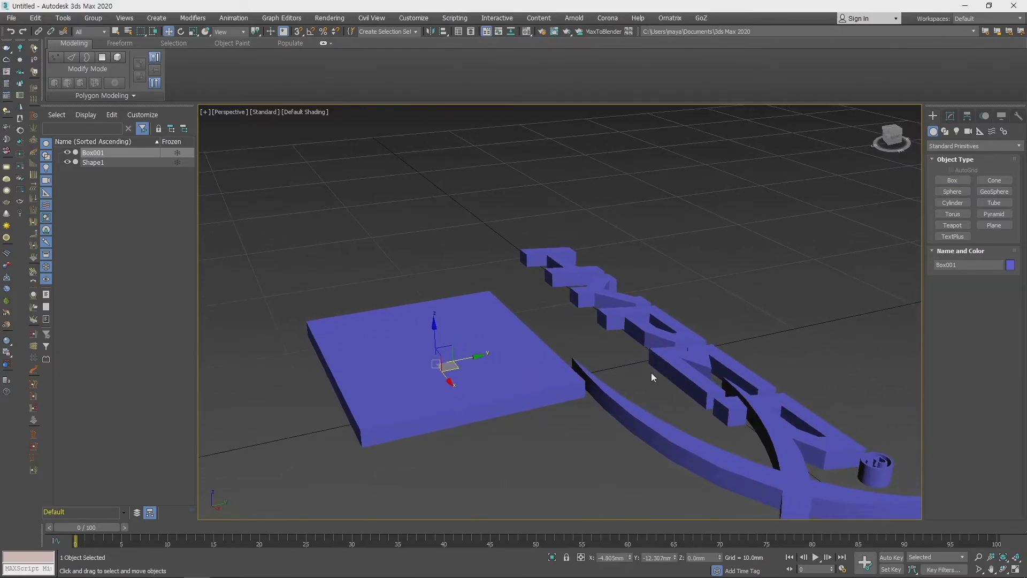
- Delete the box, select the extruded logo in the Top view and show its modifier stack
key(Delete)
click(684, 371)
scroll(618, 380, down, 4)
key(t)
key(z)
scroll(655, 390, down, 3)
middle_drag(656, 390, 619, 380)
scroll(619, 381, down, 2)
key(r)
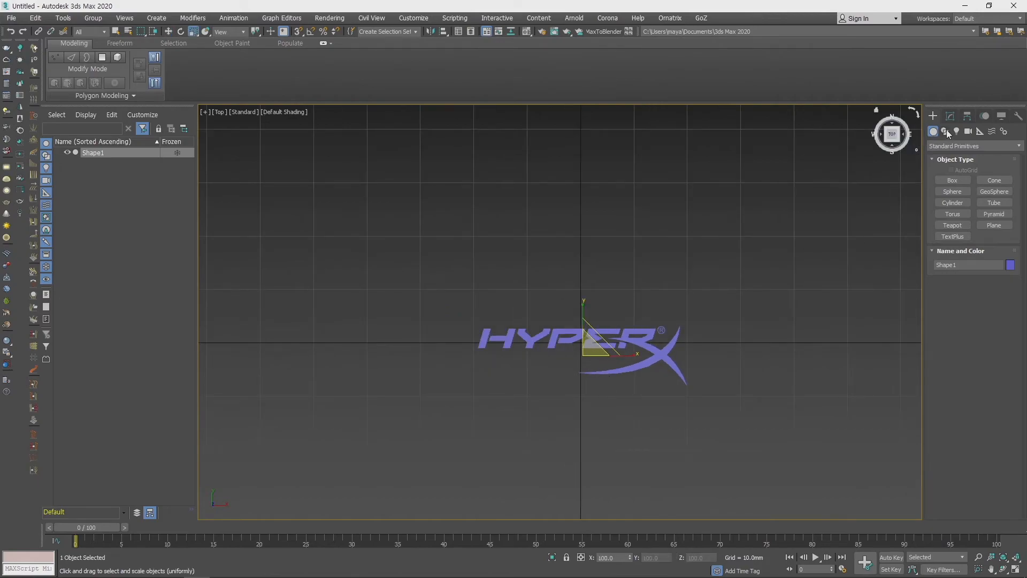
click(950, 116)
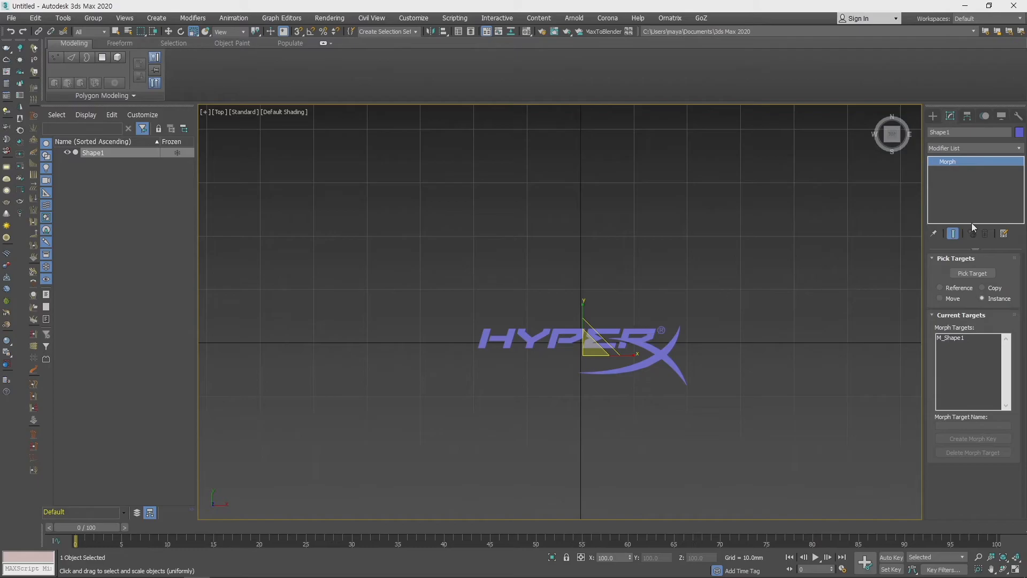
- Undo the box, the Morph conversion and the Extrude modifier, returning the logo to an editable spline
key(ctrl+z)
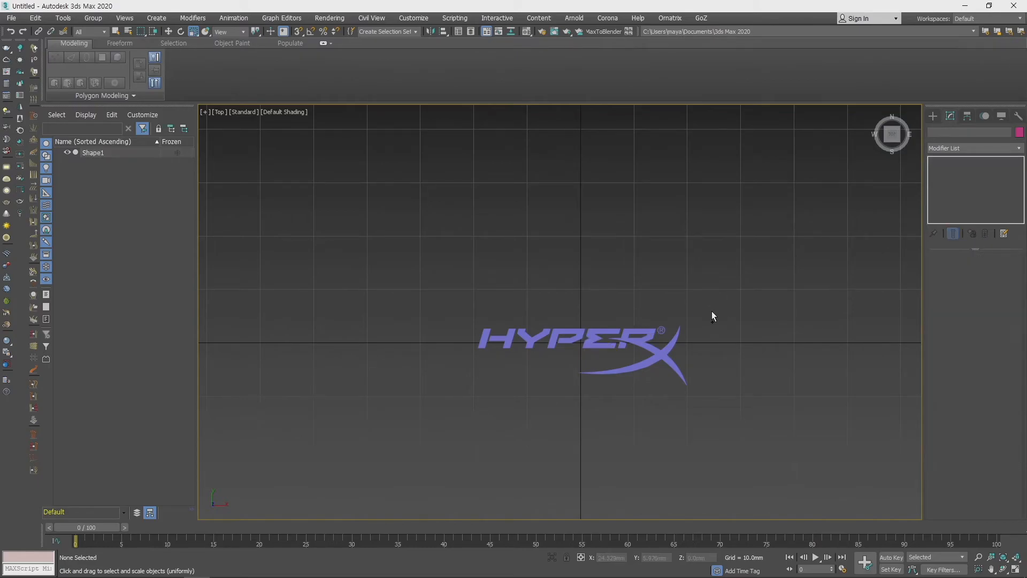
key(ctrl+z)
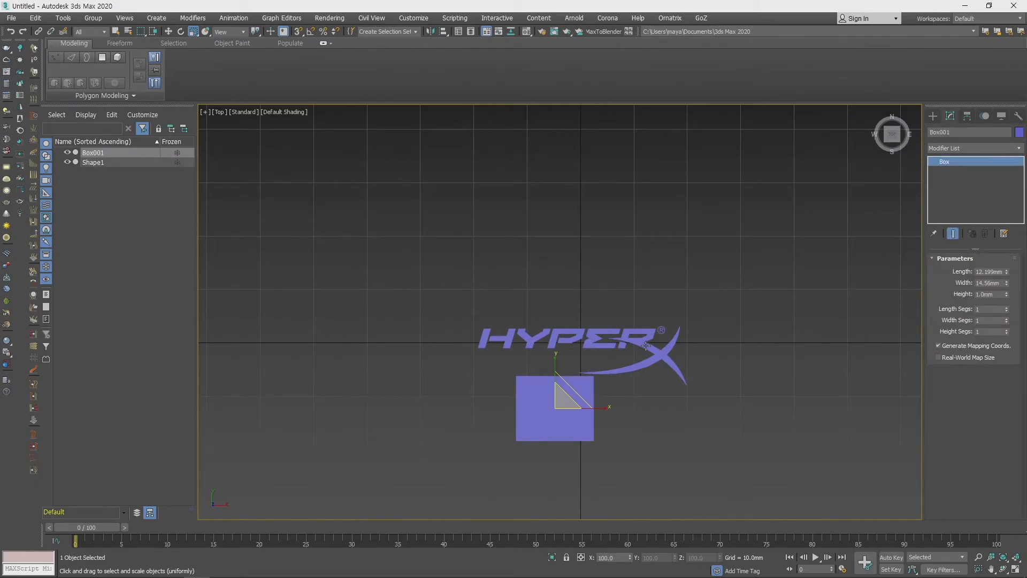
click(669, 342)
key(ctrl+z)
key(ctrl+z)
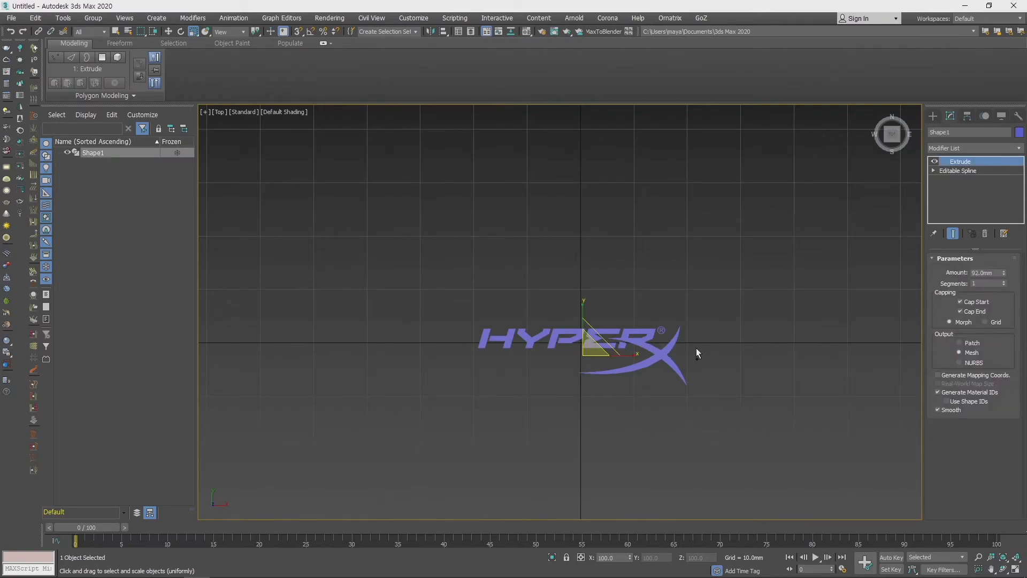
key(ctrl+z)
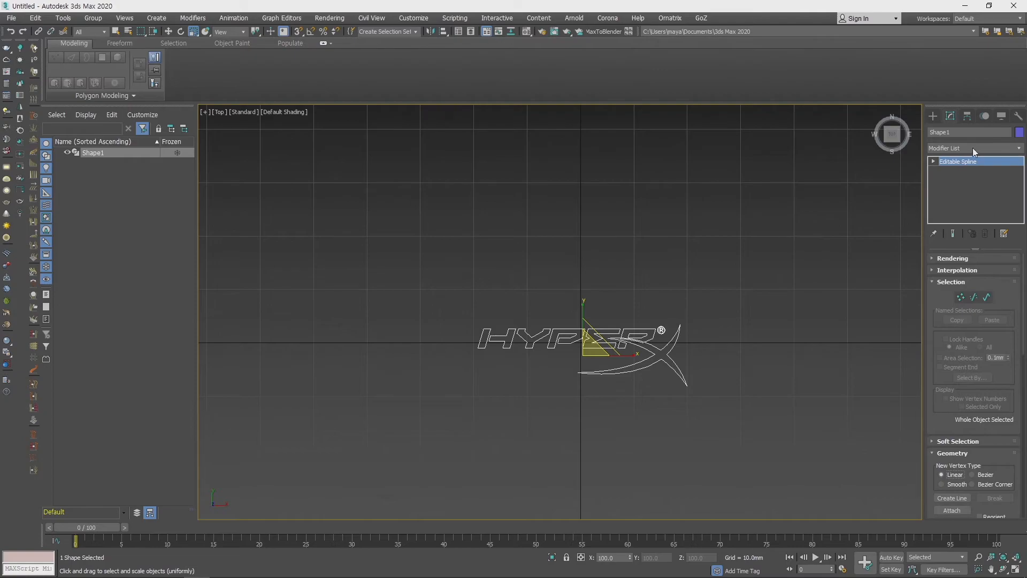
- Apply a Bevel modifier to the logo spline and frame it in the Perspective view
click(972, 148)
key(b)
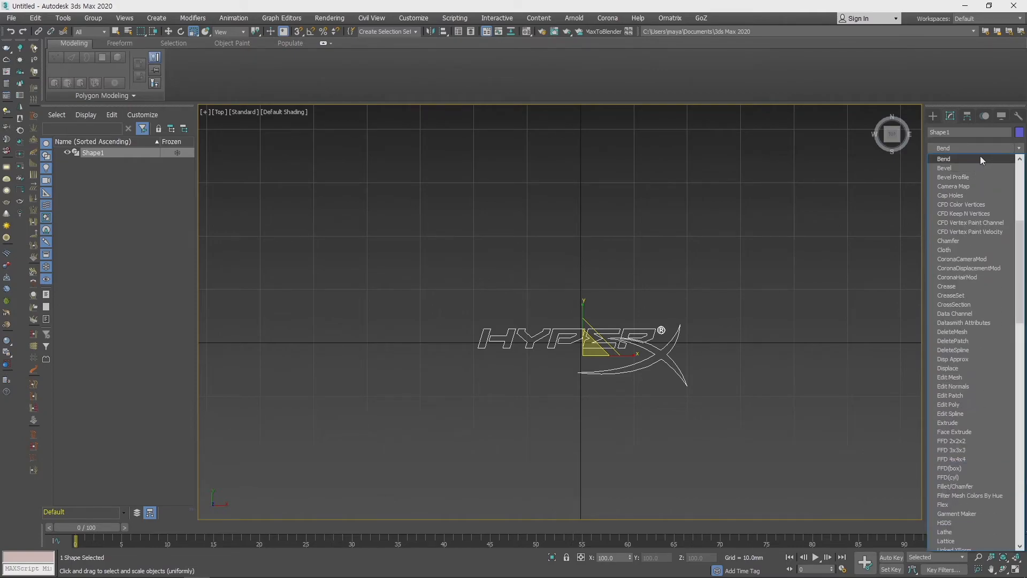
click(976, 169)
middle_drag(680, 352, 663, 398)
key(p)
key(z)
scroll(653, 390, down, 2)
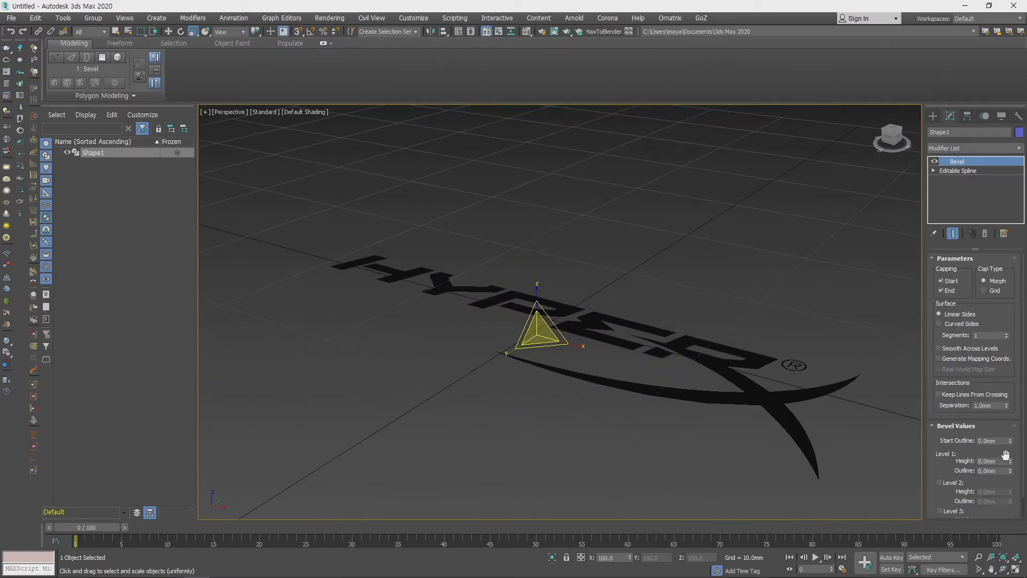
- Enable Level 2 of the Bevel with a height of 2.5 mm, and set the Level 1 height to 0.5 mm
click(975, 483)
drag(1011, 492, 1012, 469)
alt+middle_drag(722, 276, 690, 353)
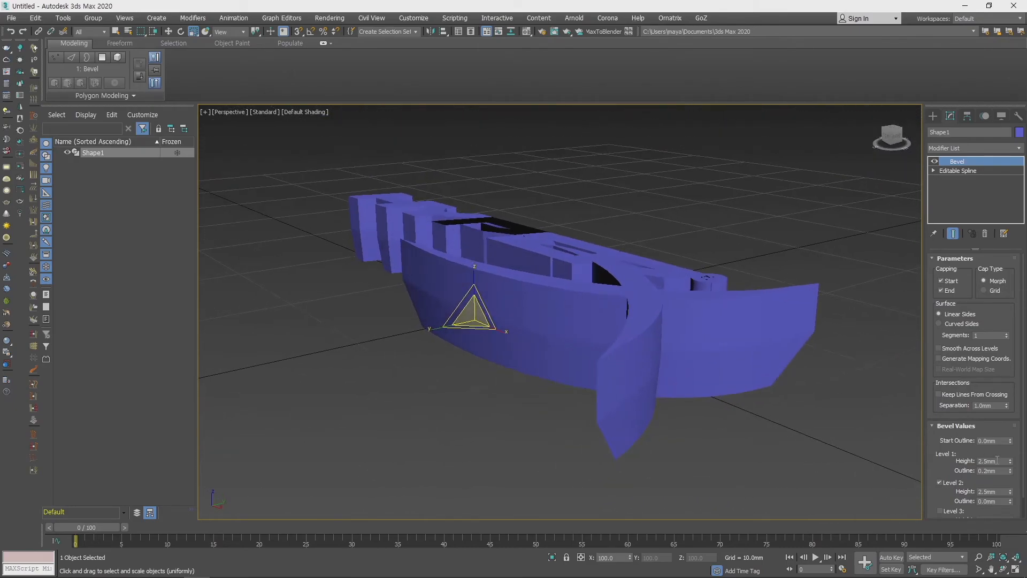
drag(1010, 463, 1008, 463)
alt+middle_drag(665, 360, 685, 315)
alt+middle_drag(766, 357, 945, 197)
- Remove the Bevel modifier and scale the logo spline uniformly up to about 996 percent in the Top view
click(985, 234)
key(t)
scroll(779, 278, down, 4)
middle_drag(776, 280, 674, 279)
drag(605, 314, 881, 87)
scroll(631, 282, down, 6)
middle_drag(631, 283, 587, 299)
drag(559, 318, 561, 300)
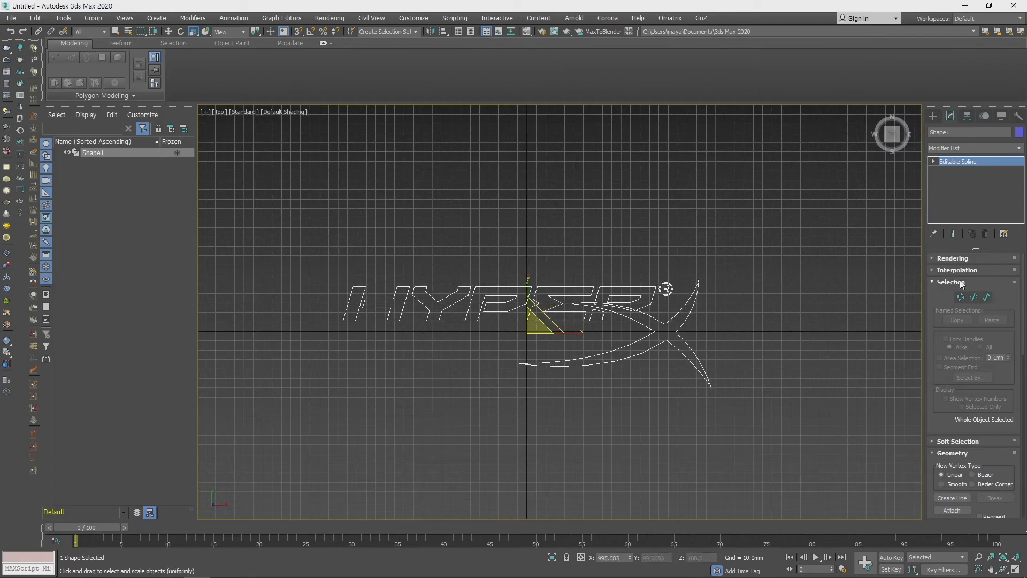
- Enable adaptive interpolation on the logo spline and reset its transform with Reset XForm
click(954, 270)
click(982, 302)
click(1018, 117)
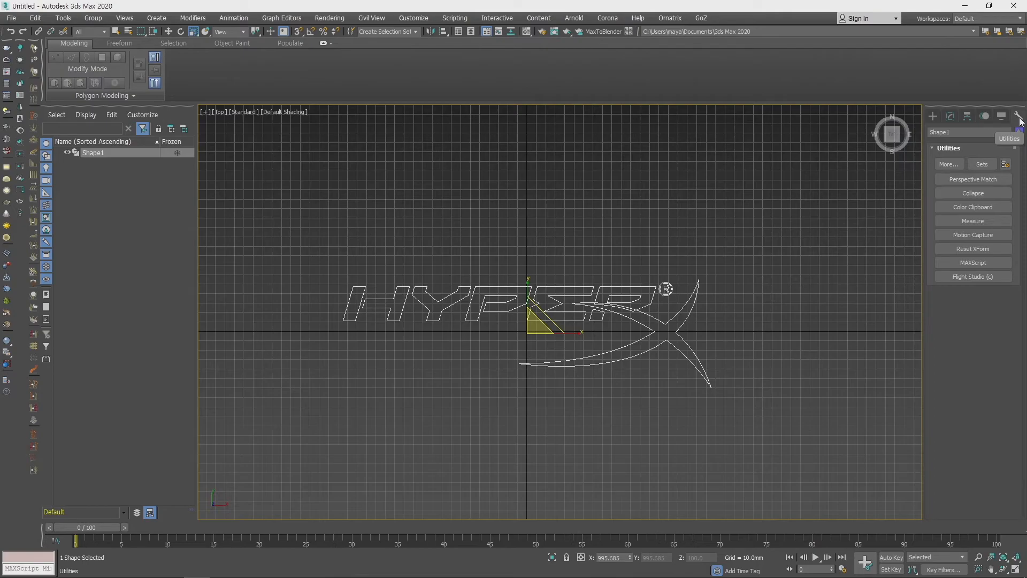
click(983, 249)
click(970, 312)
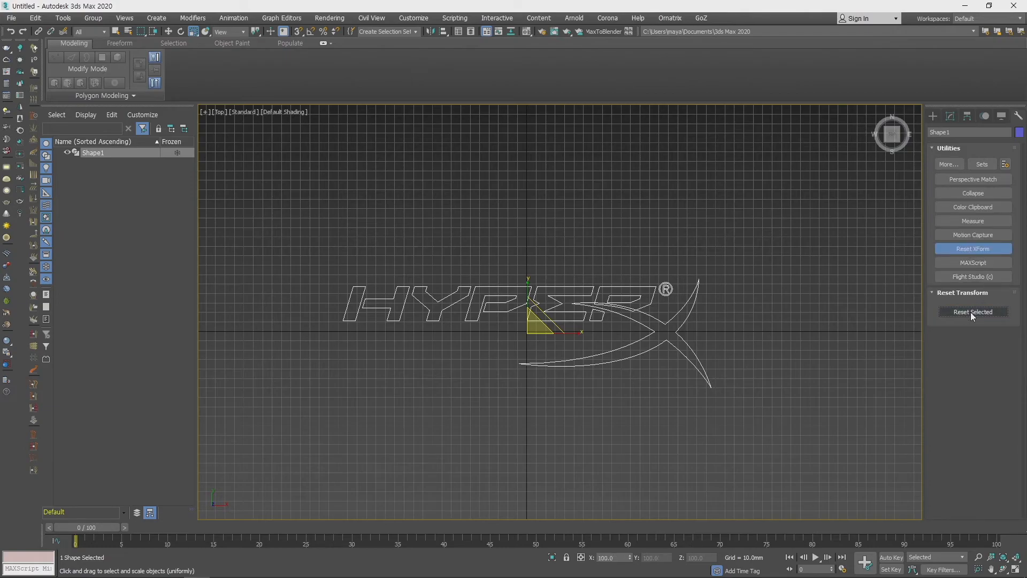
- Collapse the logo's XForm modifier by converting the shape to an Editable Spline
click(950, 116)
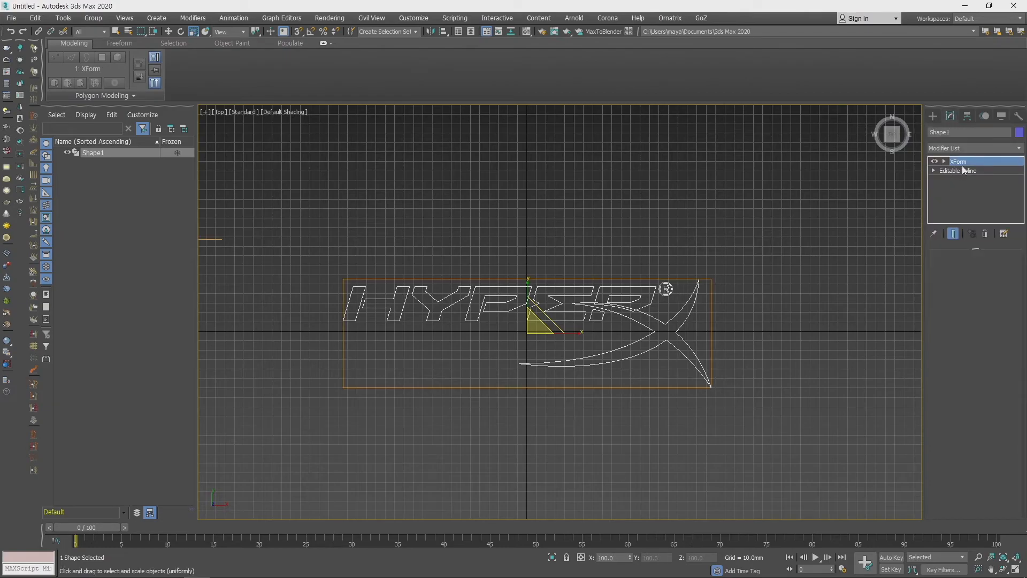
right_click(696, 309)
mouse_move(770, 428)
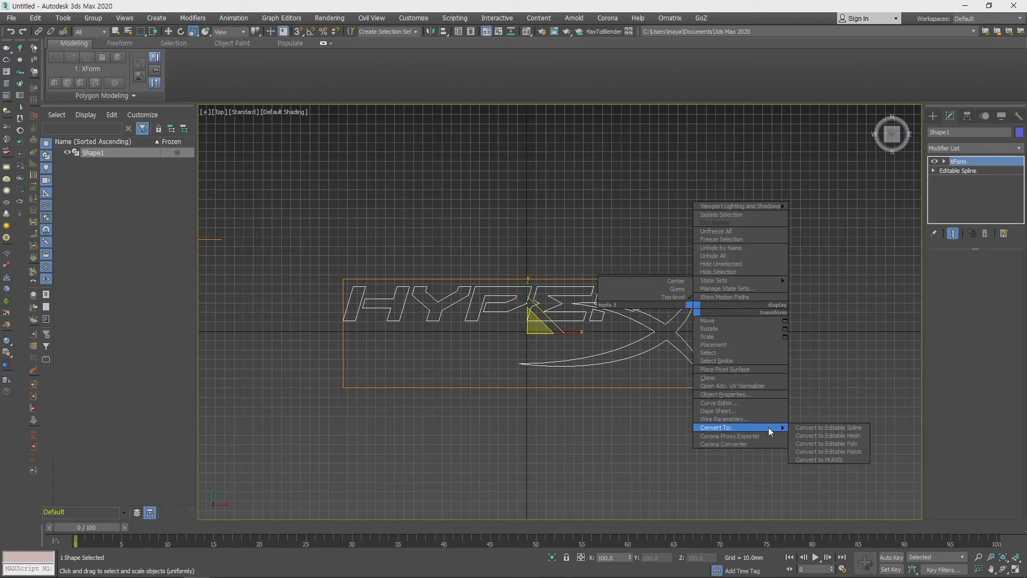
click(828, 428)
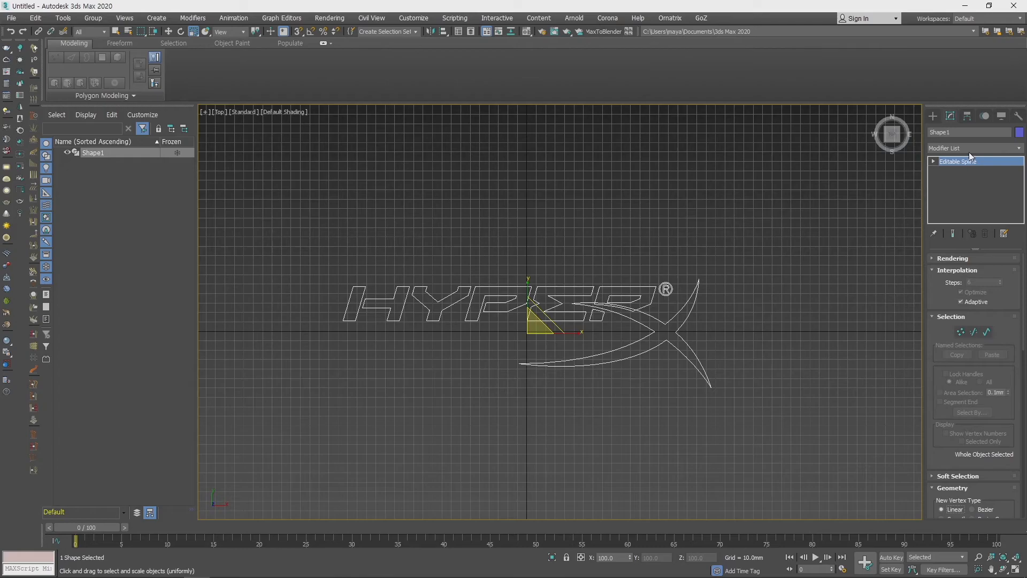
- Apply a Bevel modifier to the rescaled logo spline and view it in 3D
click(990, 147)
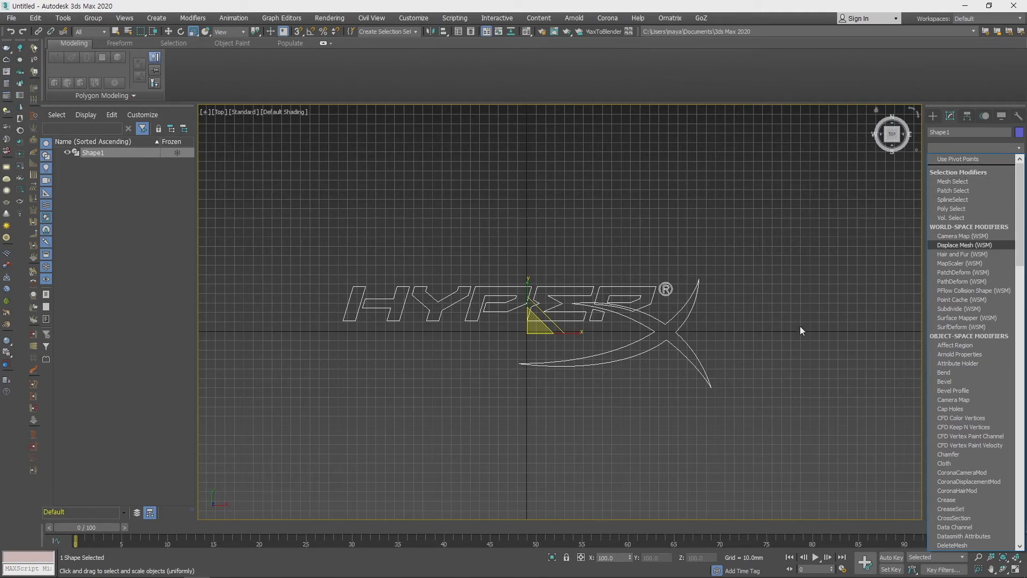
scroll(1019, 292, down, 5)
drag(1020, 291, 1019, 241)
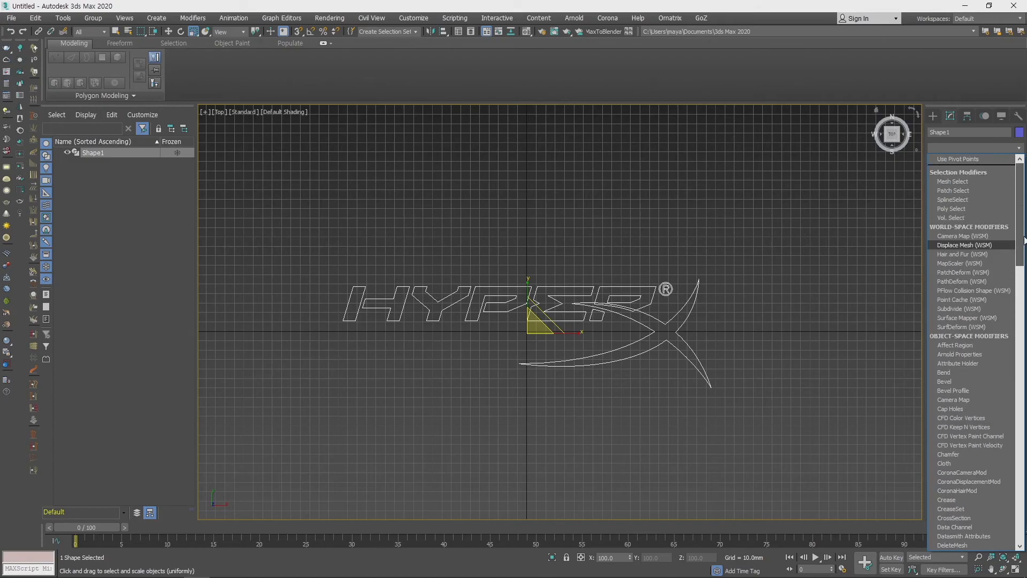
click(964, 380)
alt+middle_drag(788, 388, 749, 343)
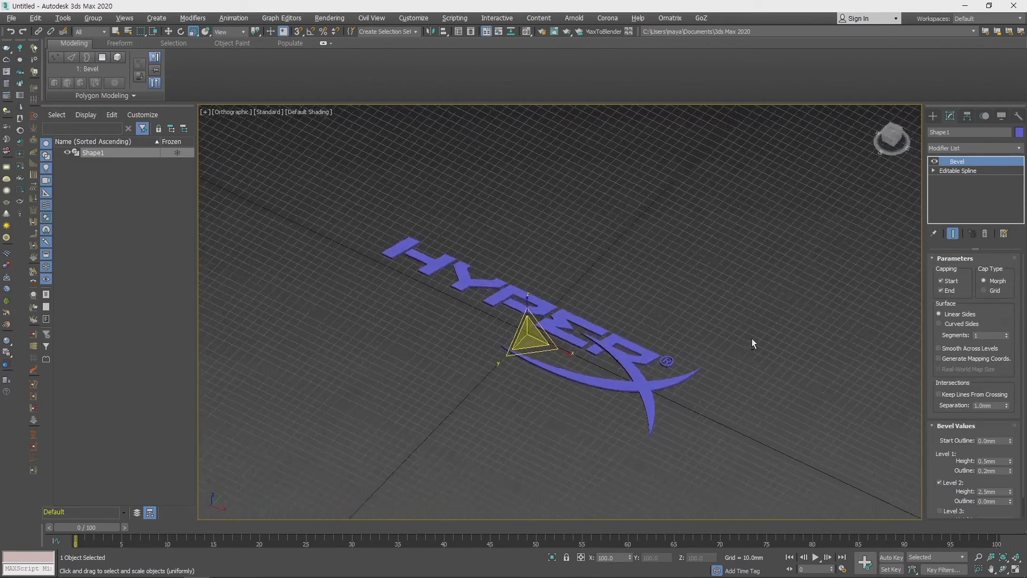
- Set the Bevel's Level 1 to height 4.5 mm and outline 1.4 mm, and the Level 2 height to 20 mm
mouse_move(1011, 463)
mouse_down()
mouse_move(1015, 433)
mouse_move(1012, 467)
mouse_up()
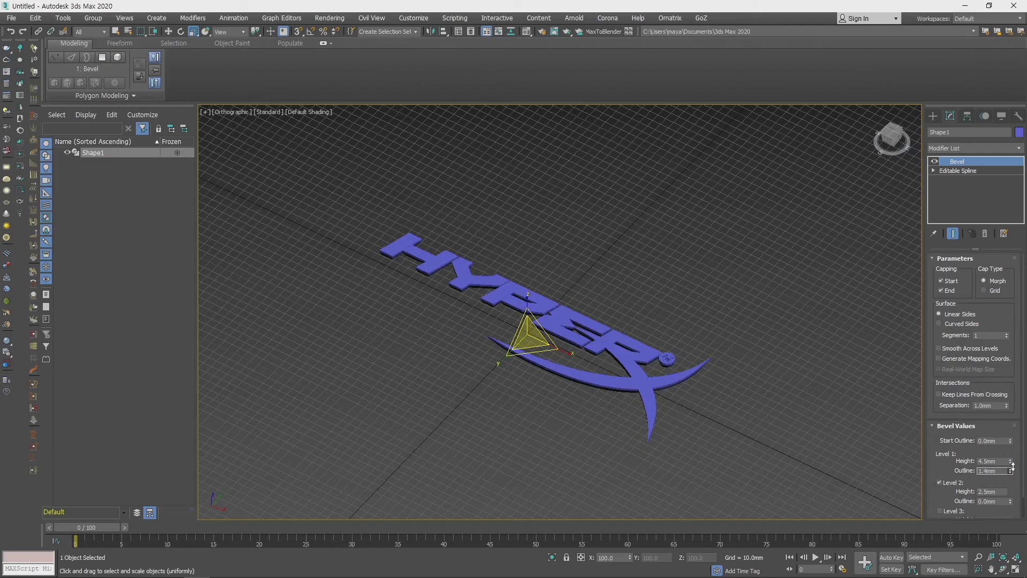
alt+middle_drag(834, 444, 906, 478)
double_click(999, 492)
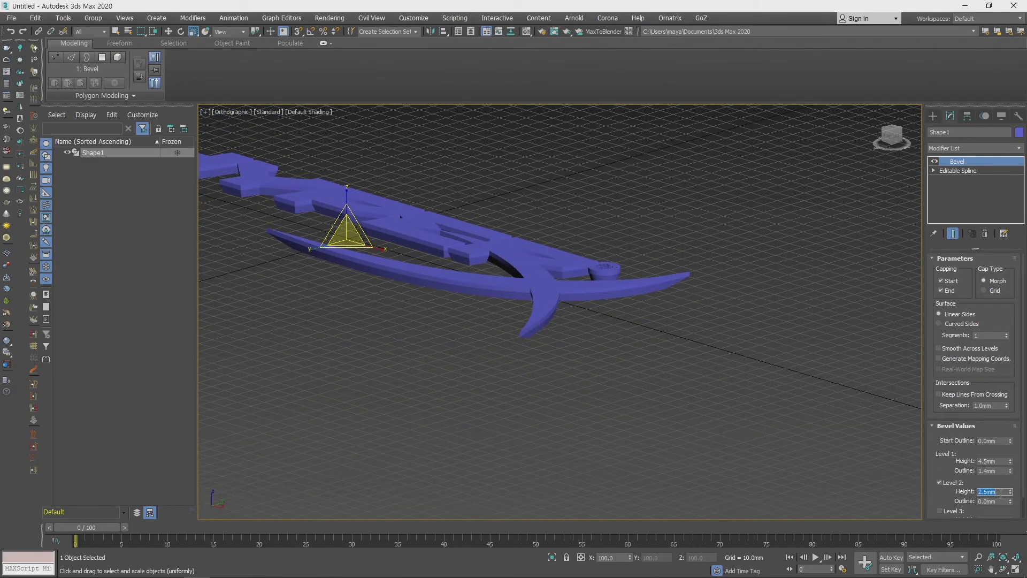
text(20)
key(Return)
- Enable Level 3 of the Bevel with a height of 2 mm and an outline of -2 mm
click(953, 512)
scroll(946, 488, down, 1)
mouse_move(1010, 496)
mouse_down()
mouse_move(1011, 486)
mouse_move(1010, 507)
mouse_up()
alt+middle_drag(743, 342, 736, 412)
scroll(447, 306, up, 2)
click(996, 498)
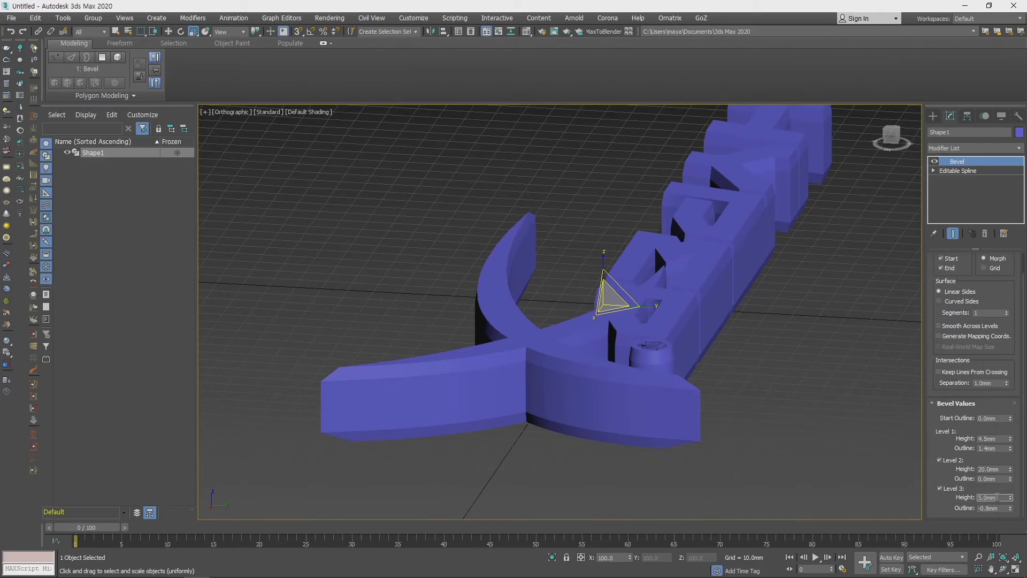
text(2)
key(Tab)
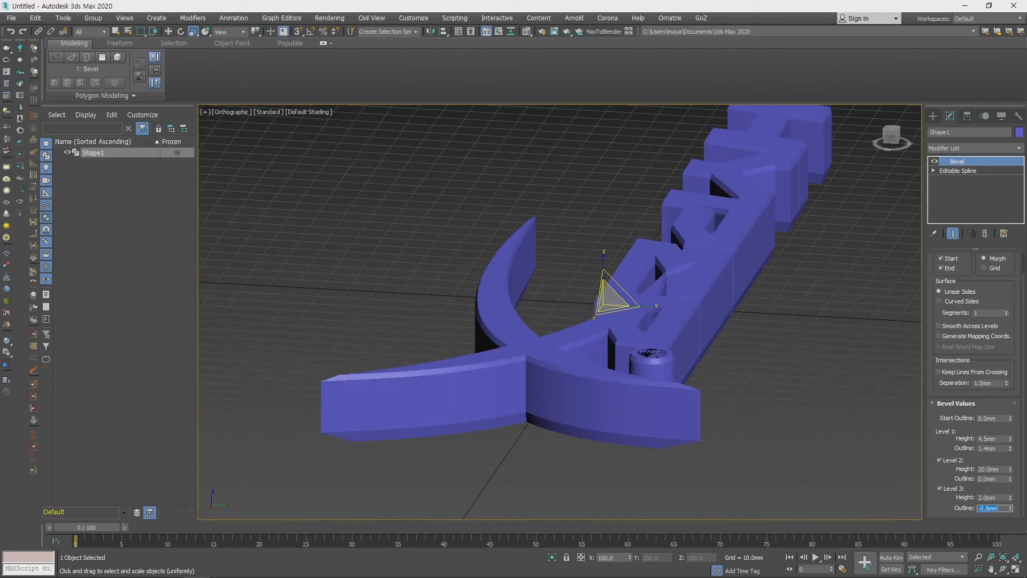
text(-2)
key(Return)
alt+middle_drag(696, 389, 709, 385)
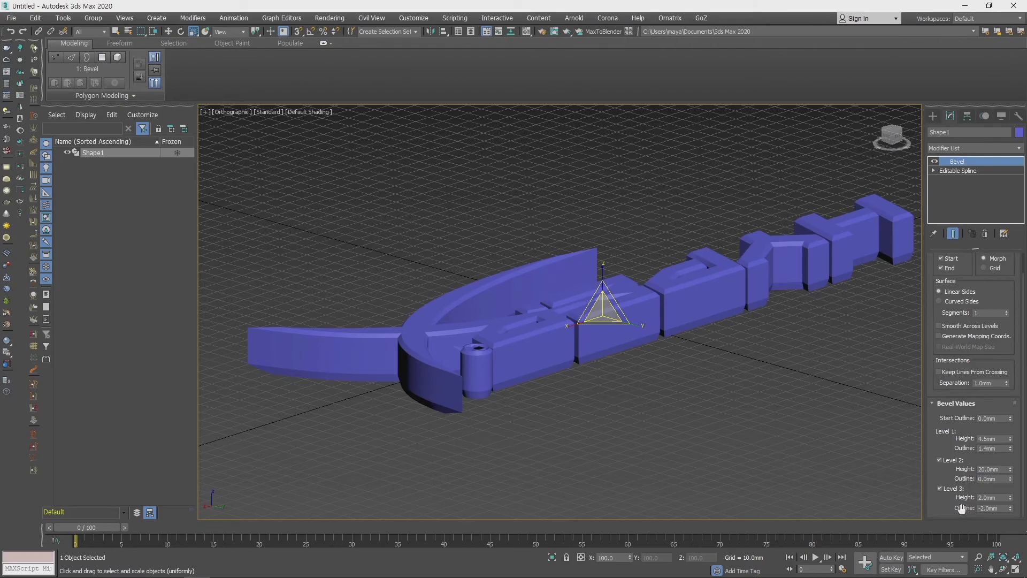
- Set the Bevel's Level 1 height and outline to 1 mm each
click(988, 438)
text(1)
key(Tab)
text(1)
key(Return)
alt+middle_drag(697, 364, 659, 402)
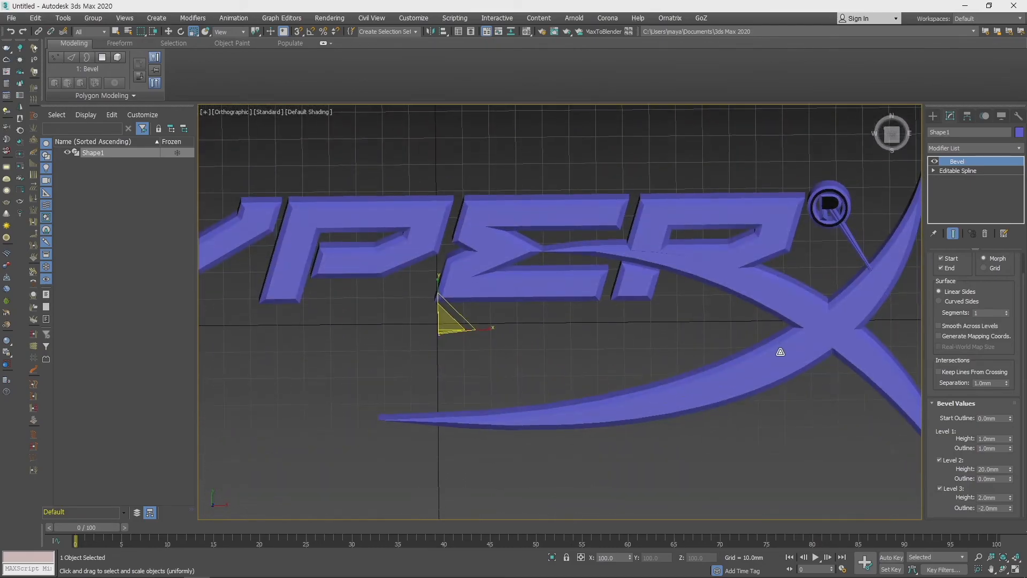
- Try moving individual splines of the ® mark in the Top view, and undo the moves
key(t)
scroll(653, 385, up, 2)
scroll(676, 253, up, 5)
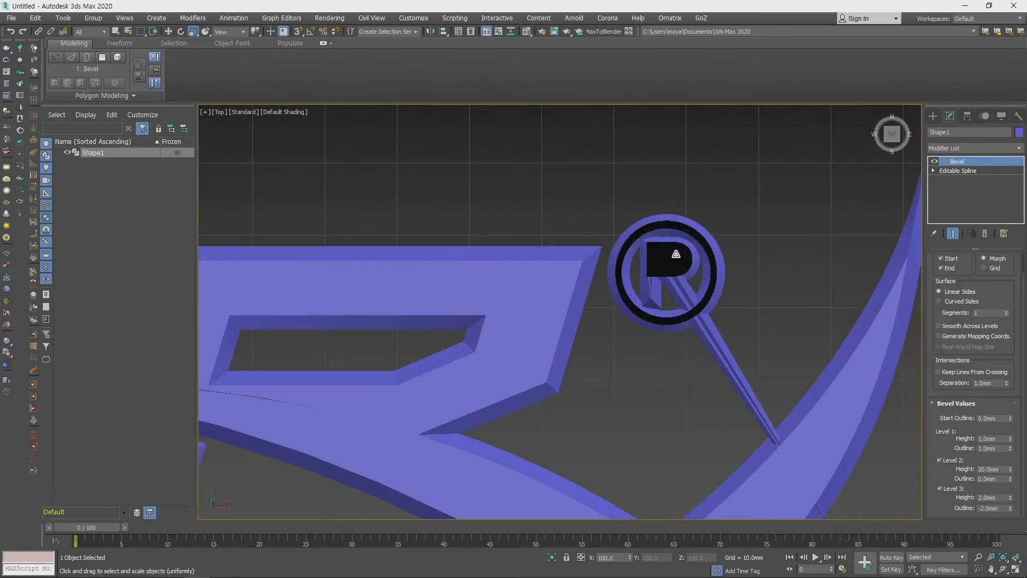
scroll(676, 254, up, 4)
right_click(669, 259)
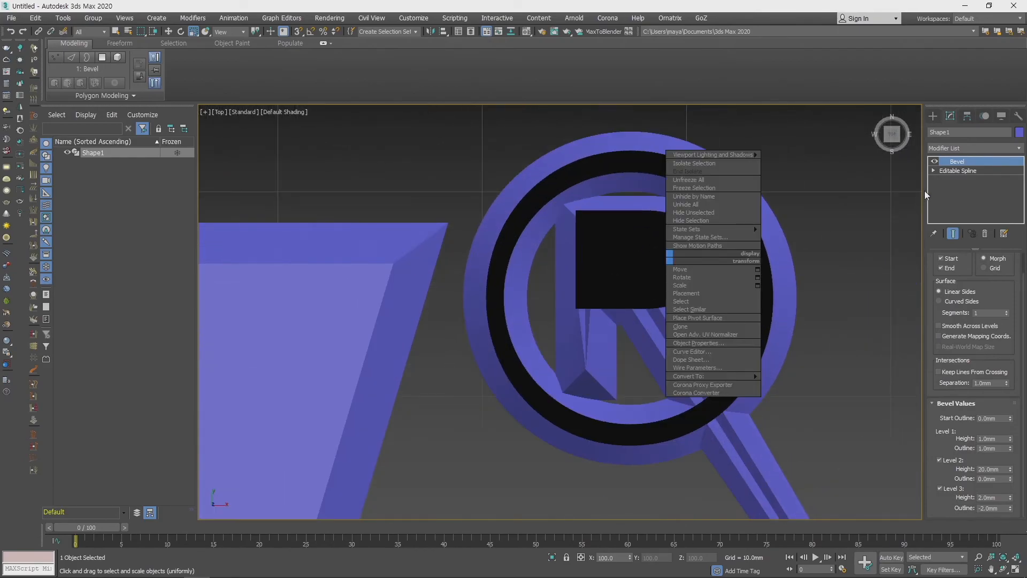
click(965, 171)
key(1)
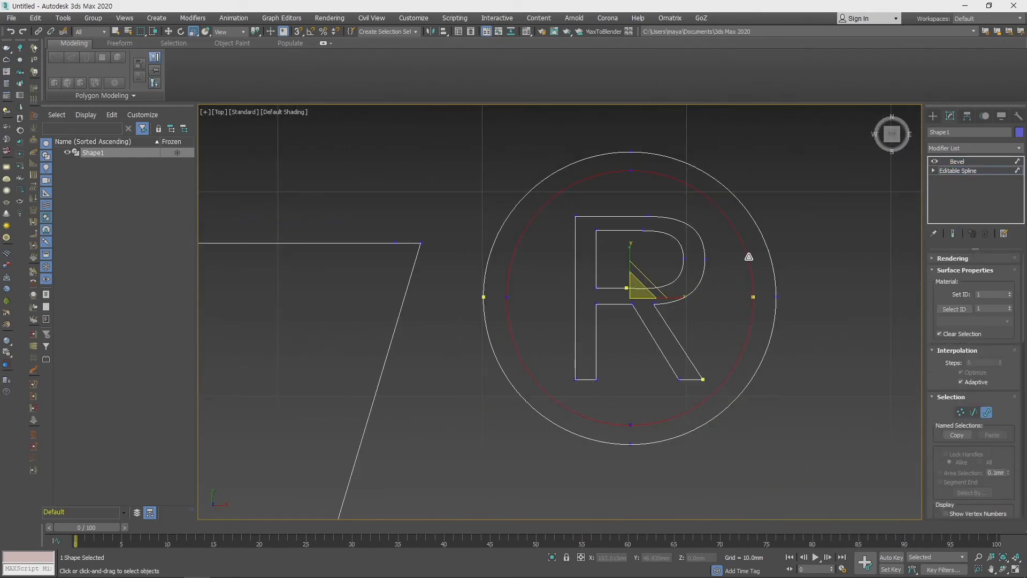
key(w)
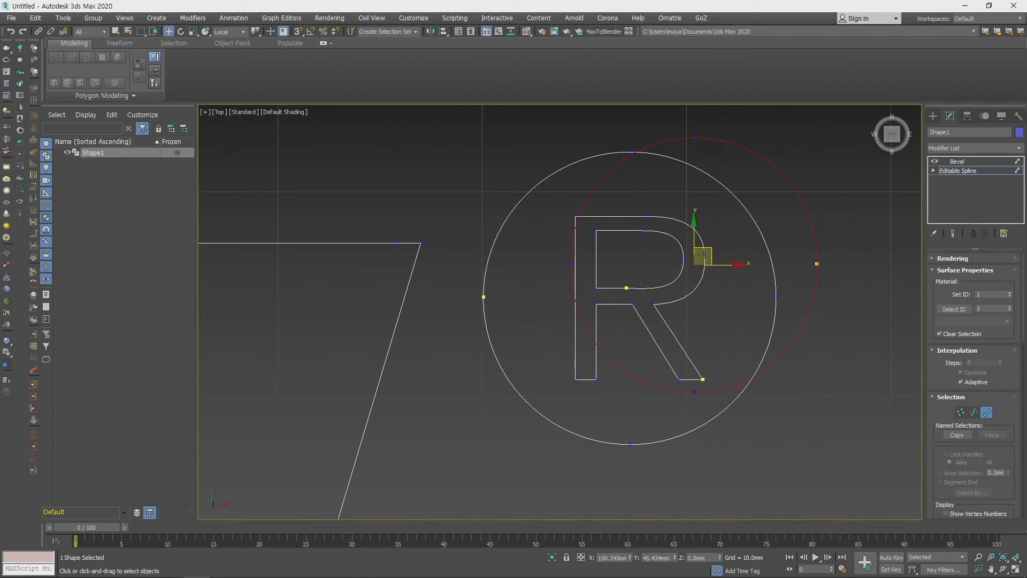
drag(673, 280, 791, 306)
key(ctrl+z)
drag(673, 328, 866, 314)
key(ctrl+z)
key(ctrl+z)
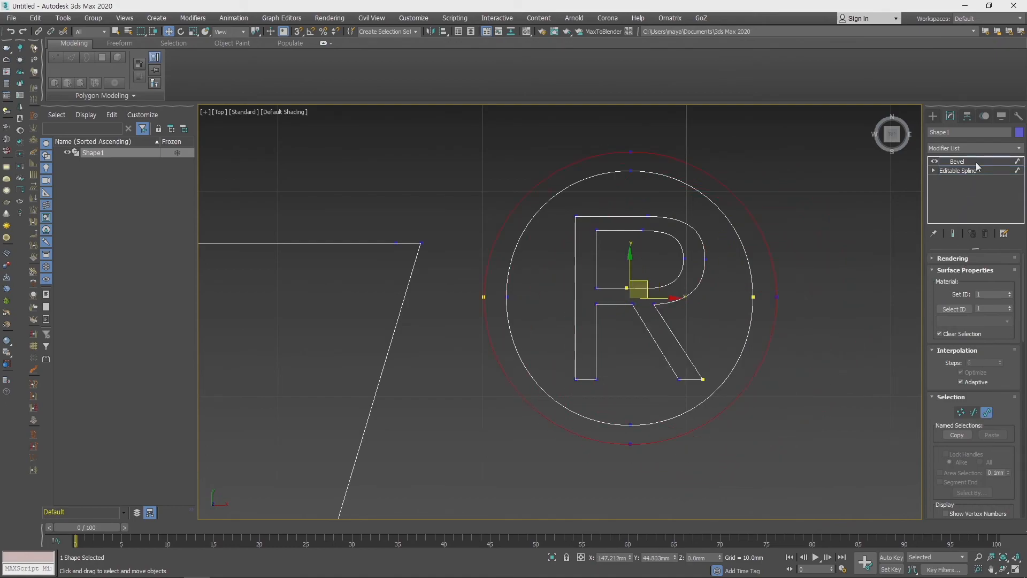
- Return to the Bevel modifier and examine the geometry around the ® mark from an angle
click(976, 162)
scroll(779, 371, down, 4)
scroll(779, 372, down, 2)
middle_drag(780, 371, 718, 356)
alt+middle_drag(765, 410, 671, 360)
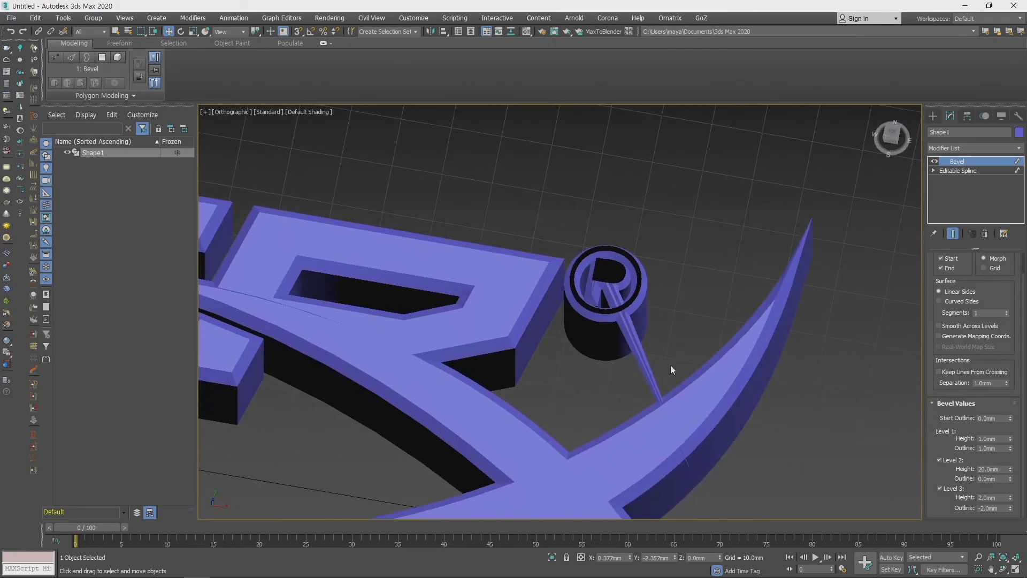
- Try moving vertices of the R inside the ® mark at vertex level, and undo the moves
key(t)
key(z)
click(958, 170)
key(3)
middle_drag(841, 238, 584, 333)
scroll(749, 284, up, 6)
scroll(583, 333, up, 5)
key(1)
click(492, 367)
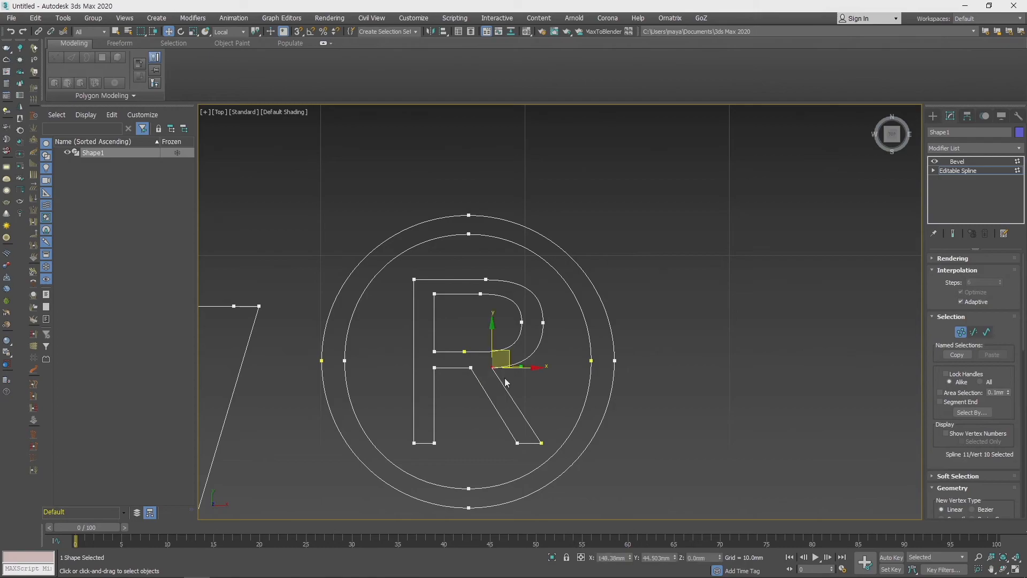
click(495, 389)
drag(492, 368, 530, 395)
key(ctrl+z)
click(464, 353)
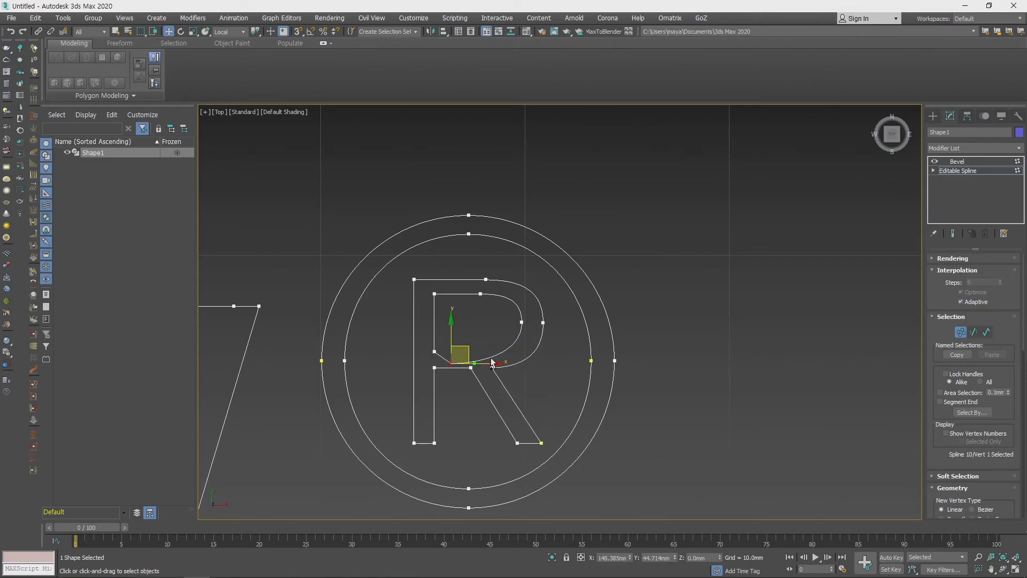
scroll(822, 284, down, 3)
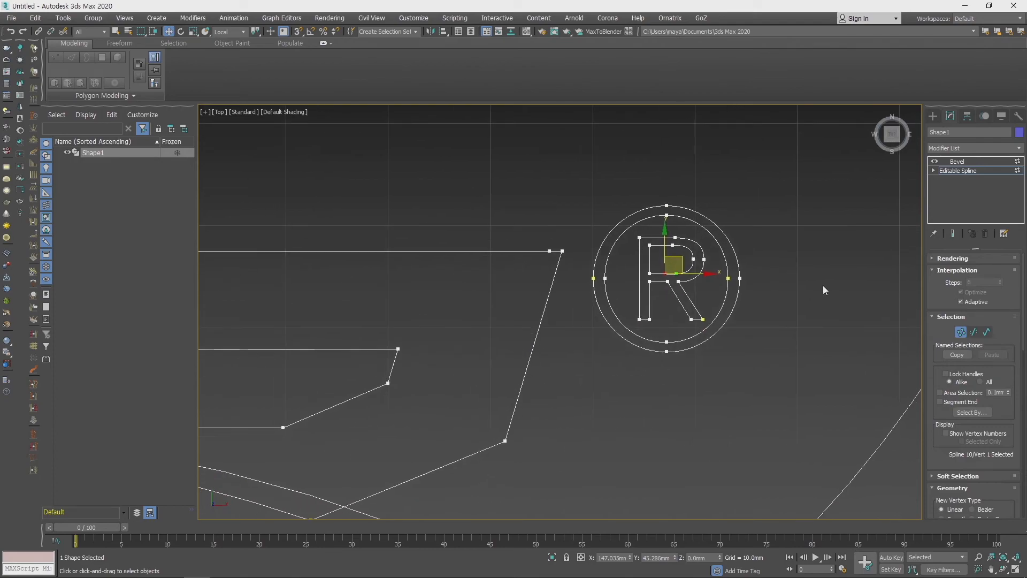
- Return to the Bevel modifier, try a Level 1 outline of 1.8 mm, and set it back to 1 mm
click(978, 161)
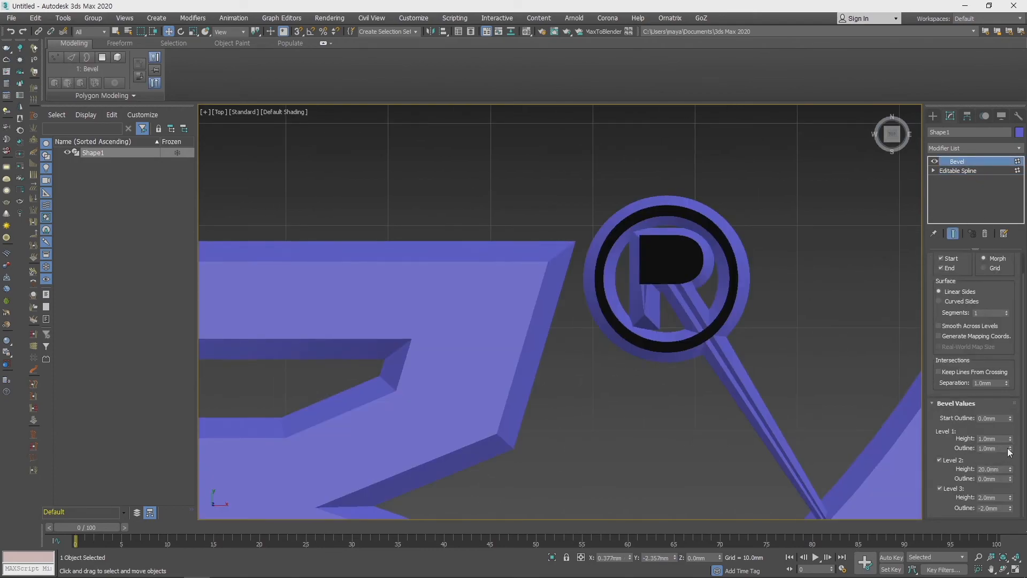
mouse_move(1011, 443)
mouse_down()
mouse_move(1011, 453)
mouse_move(1003, 445)
mouse_up()
key(ctrl+z)
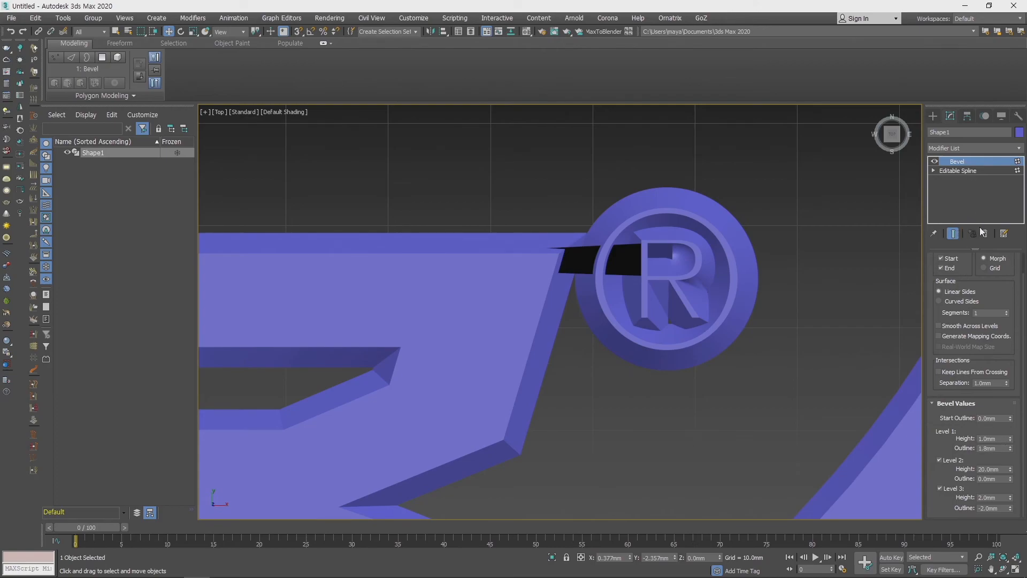
middle_drag(894, 287, 833, 371)
double_click(991, 448)
text(1)
key(Return)
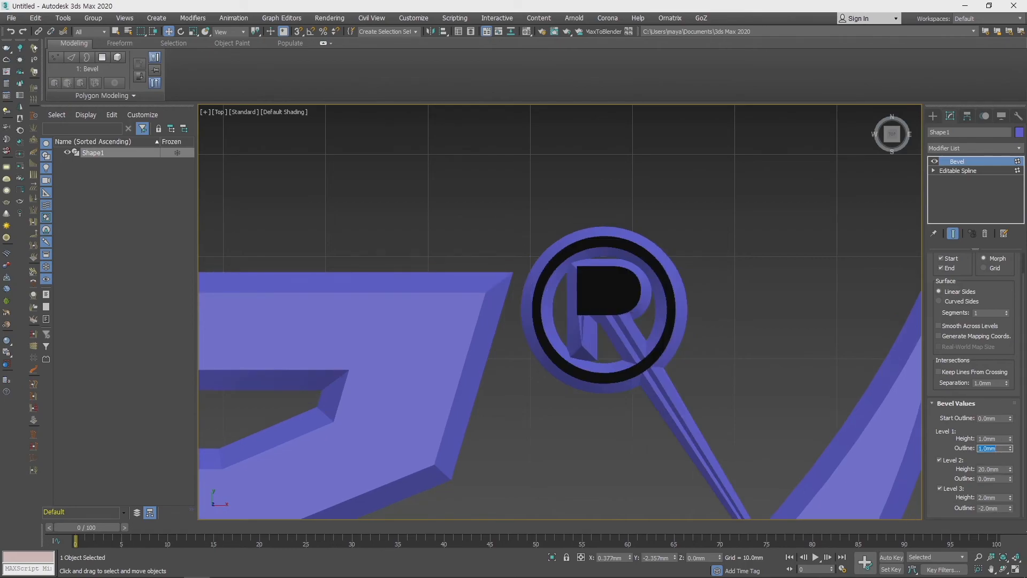
- Try Level 1 outlines of 2 mm and 3 mm on the Bevel, and settle on 2 mm
text(2)
key(Return)
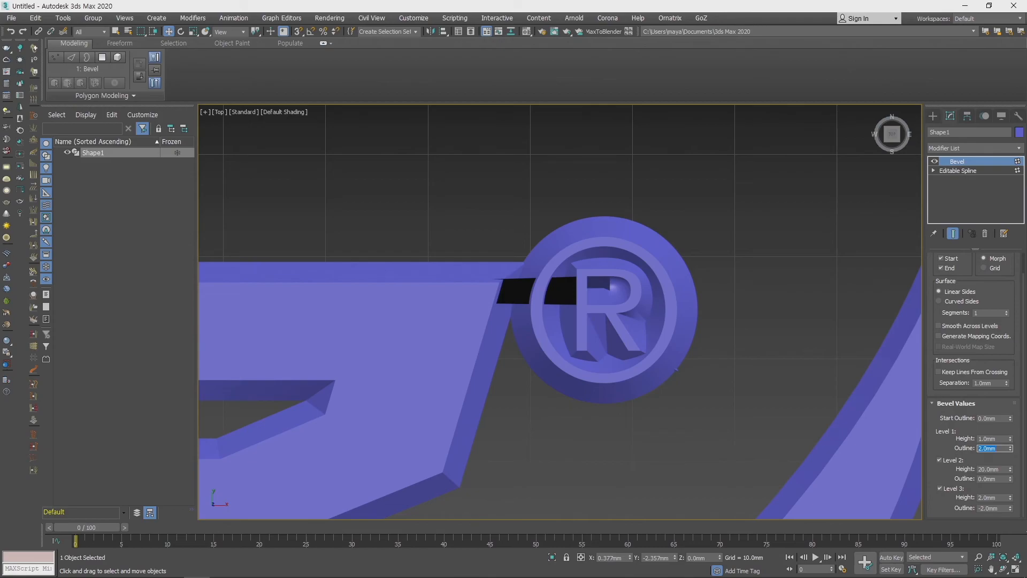
text(3)
key(Return)
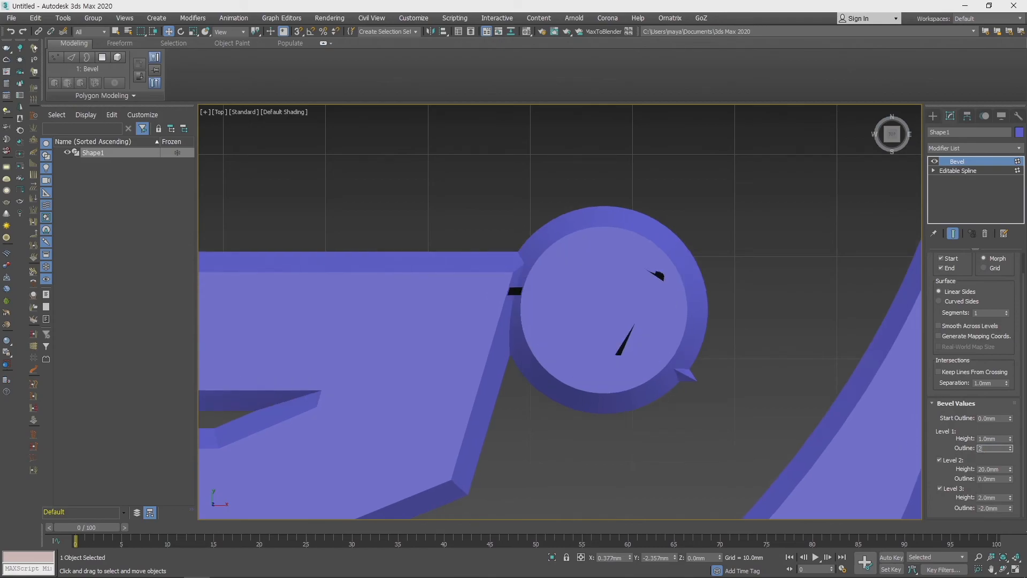
key(Return)
scroll(670, 362, down, 3)
middle_drag(670, 362, 732, 291)
scroll(734, 338, down, 1)
- Select the ® mark's vertices in the Editable Spline, and return to the Bevel level with the whole logo in view
click(965, 171)
key(1)
scroll(731, 291, up, 3)
scroll(698, 330, up, 3)
scroll(700, 271, down, 5)
click(690, 262)
scroll(913, 296, down, 4)
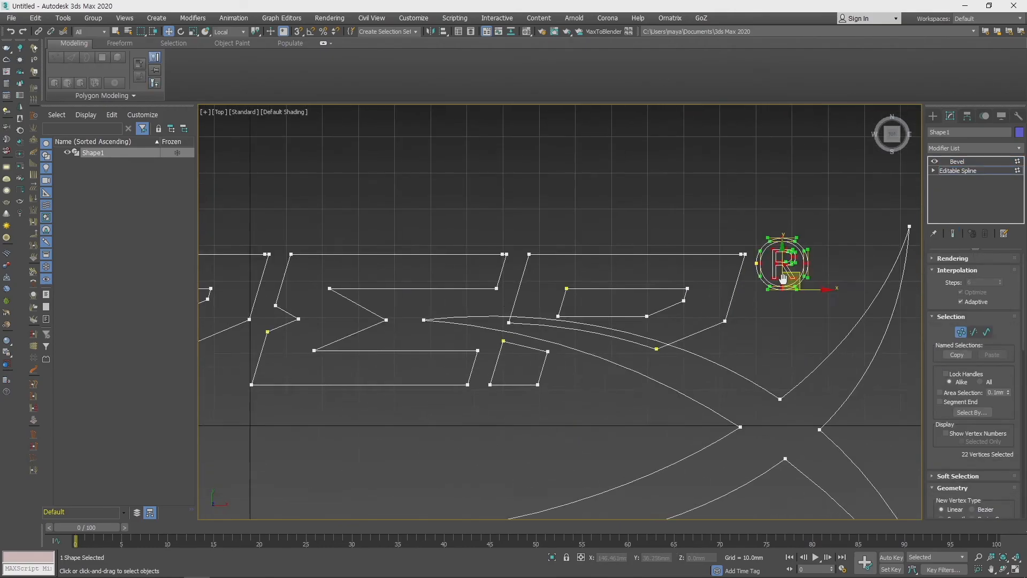
click(965, 171)
click(957, 161)
mouse_move(666, 308)
middle_down()
mouse_move(714, 282)
mouse_move(793, 267)
middle_up()
scroll(800, 273, down, 2)
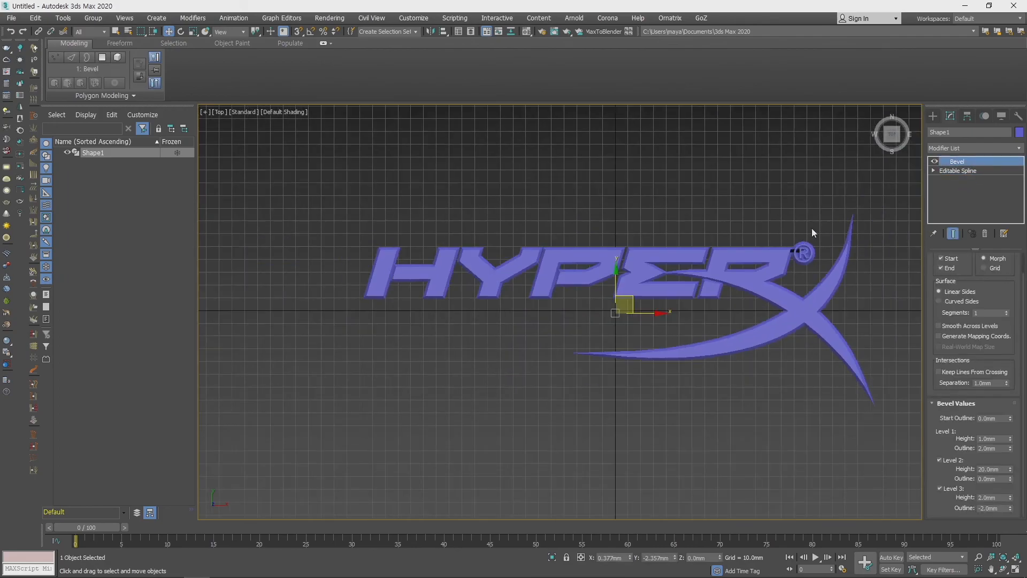
- Remove the Bevel modifier and scale the logo spline uniformly up to about 525 percent in the Top view
click(971, 171)
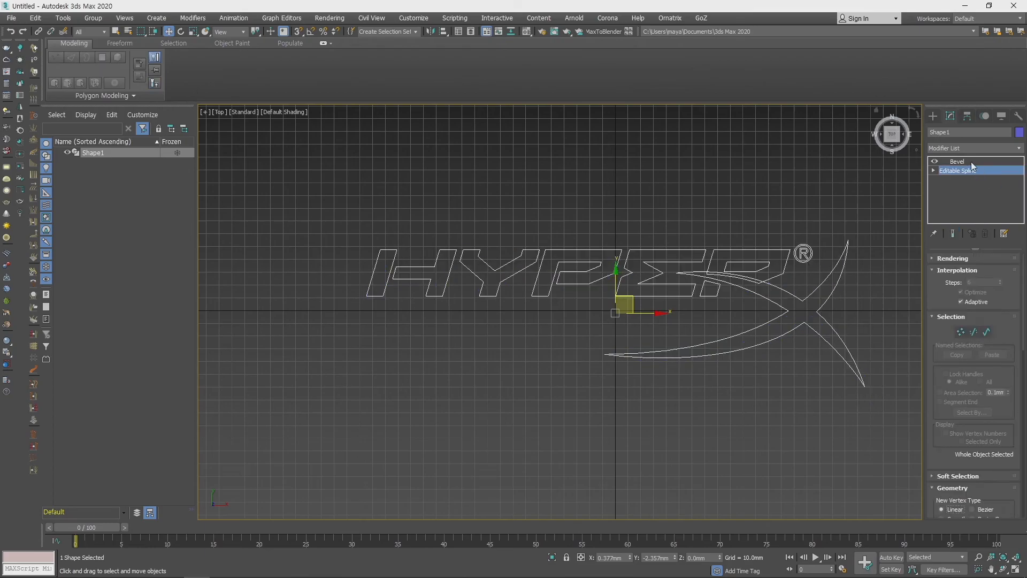
click(957, 161)
click(985, 234)
scroll(676, 360, down, 4)
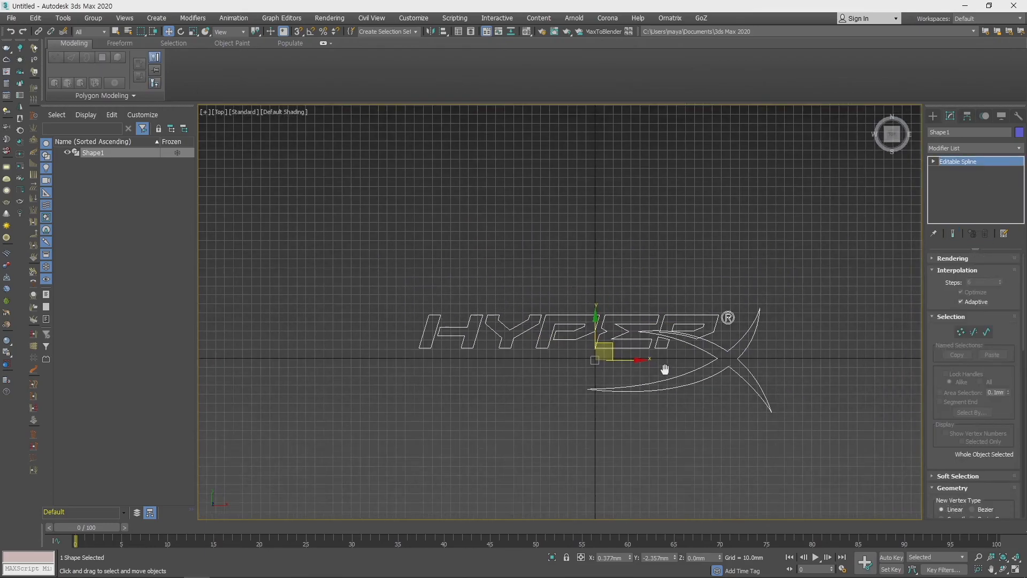
key(r)
drag(603, 366, 786, 126)
scroll(626, 301, down, 5)
middle_drag(612, 298, 525, 314)
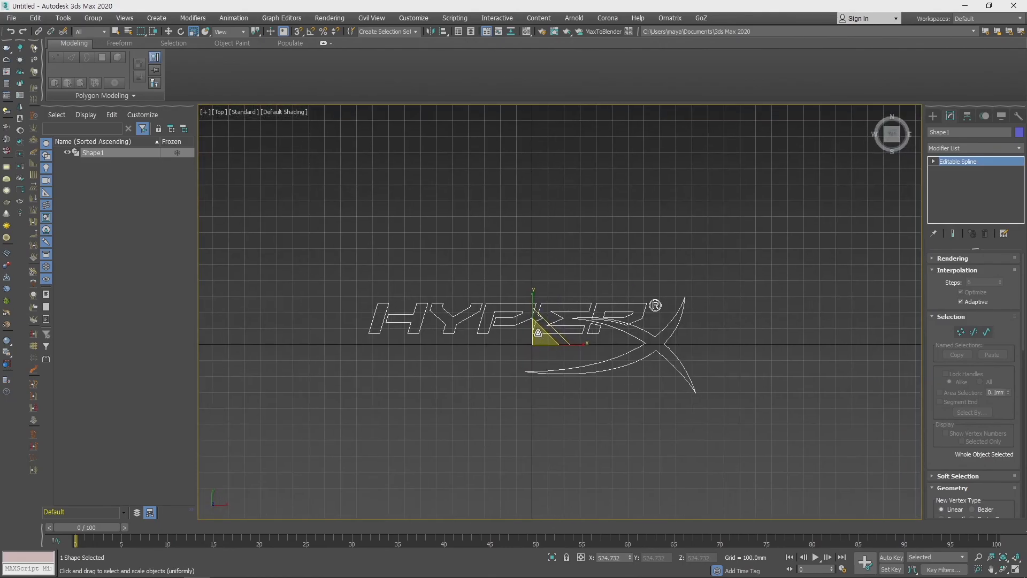
- Scale the logo spline uniformly up to about 2675 percent in the Top view
drag(546, 325, 701, 149)
scroll(700, 156, down, 5)
middle_drag(692, 175, 612, 316)
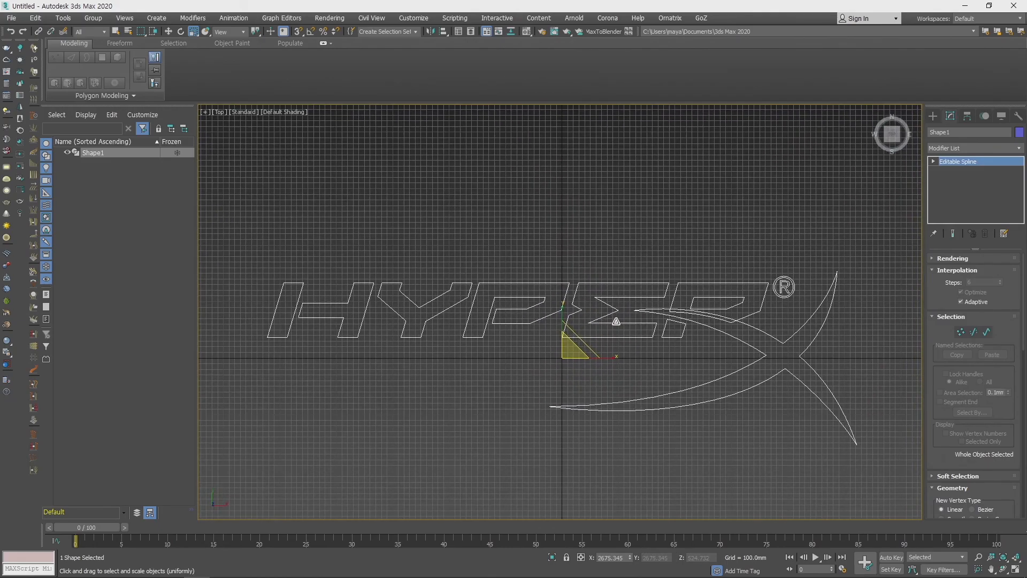
- Reset the logo's transform with Reset XForm and convert it back to an Editable Spline
click(1020, 116)
click(973, 249)
click(980, 313)
click(950, 117)
right_click(810, 243)
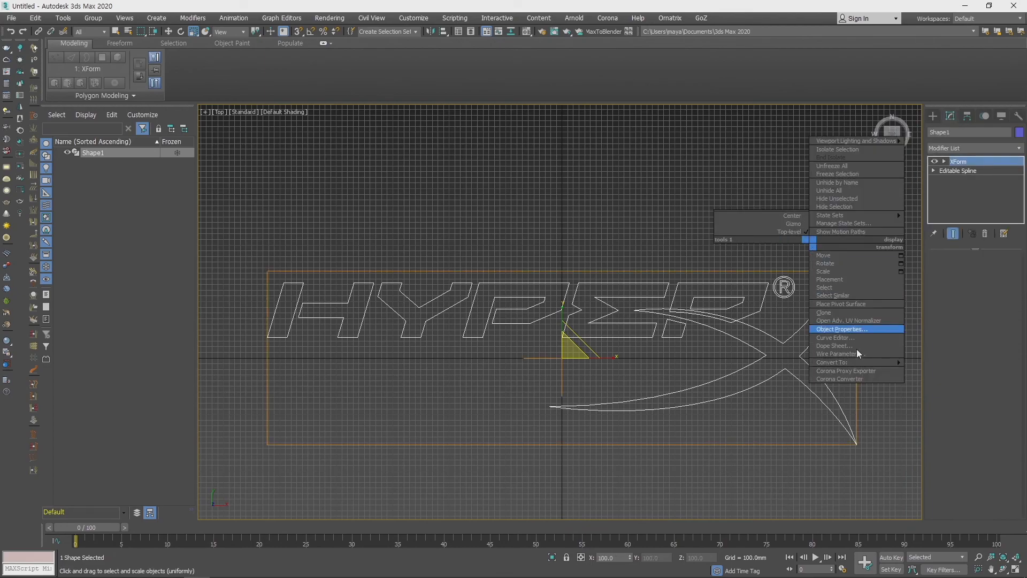
mouse_move(859, 362)
click(929, 364)
middle_drag(897, 320, 829, 304)
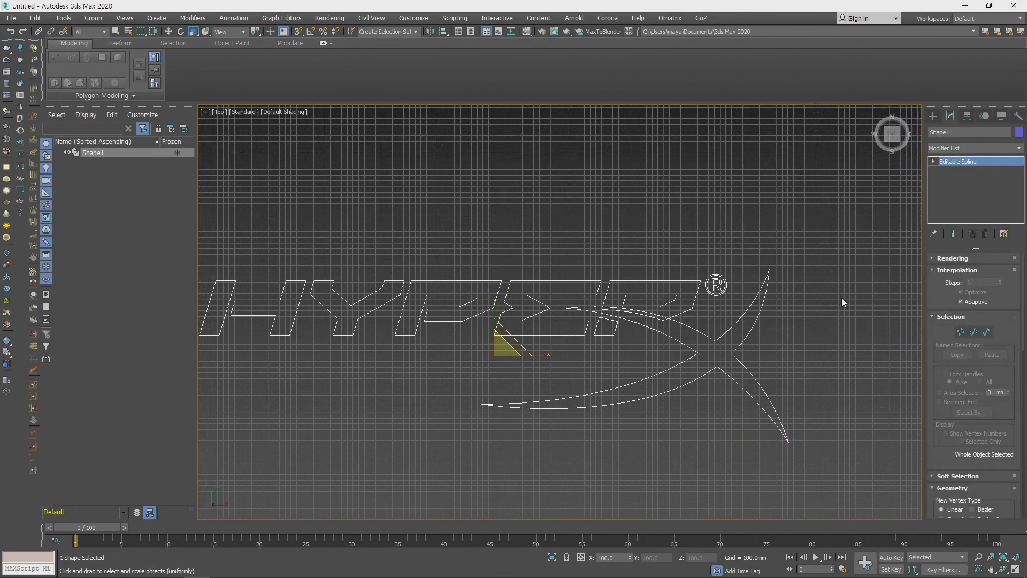
- Apply a Bevel modifier to the enlarged logo spline and check the ® mark up close in the Perspective view
click(981, 149)
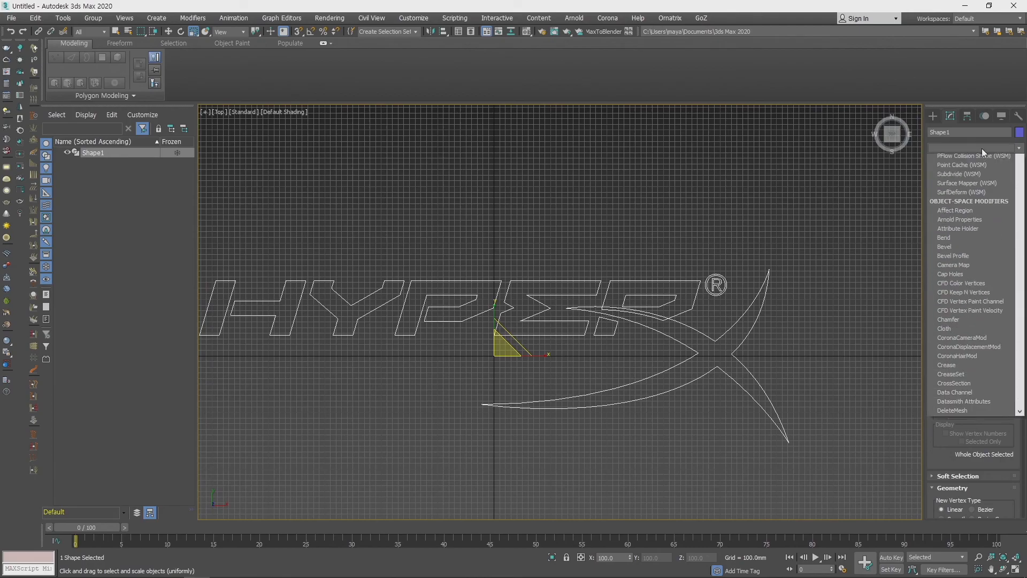
key(b)
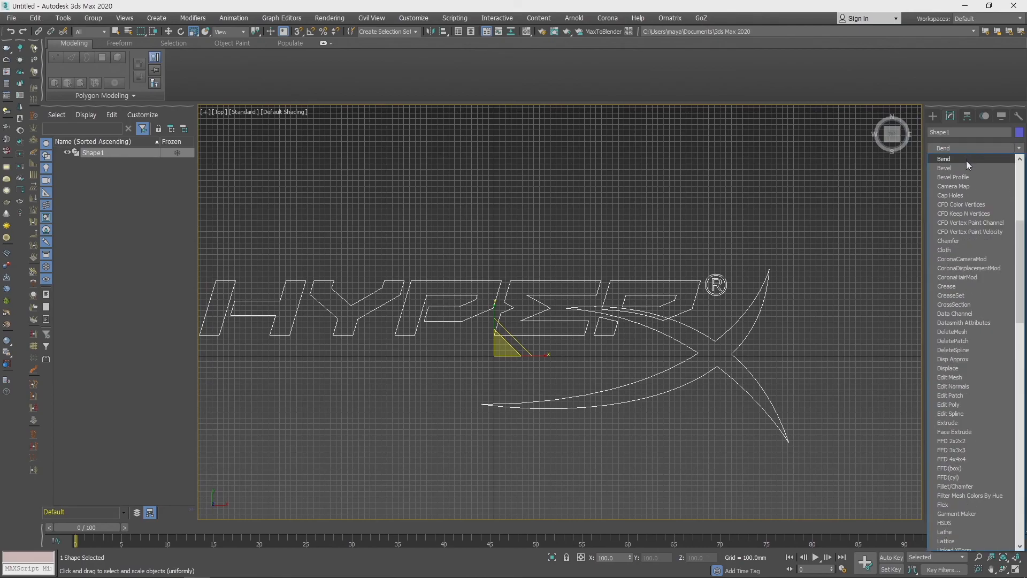
click(965, 167)
scroll(721, 290, up, 3)
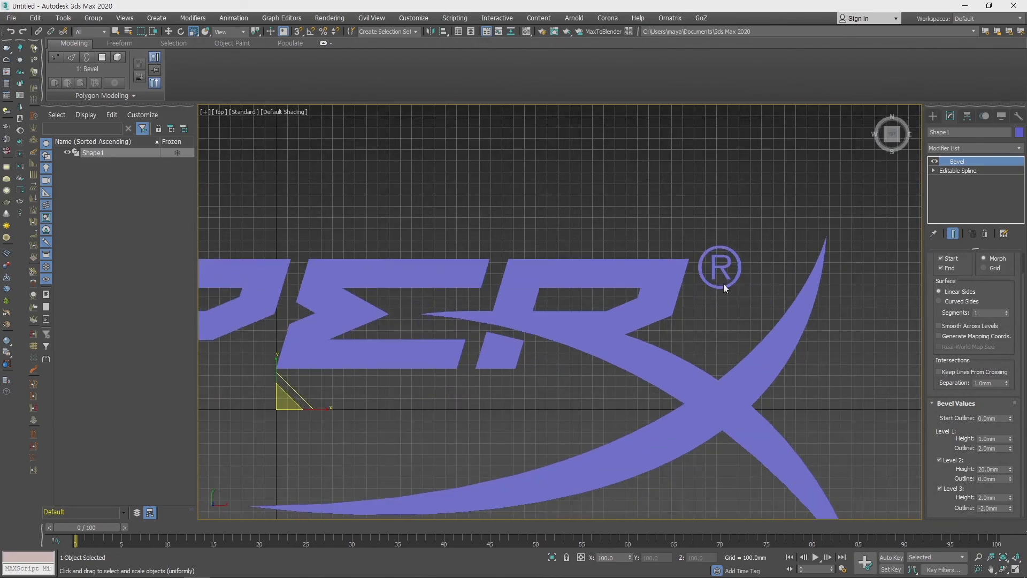
scroll(725, 292, up, 5)
key(p)
key(z)
alt+middle_drag(677, 332, 681, 361)
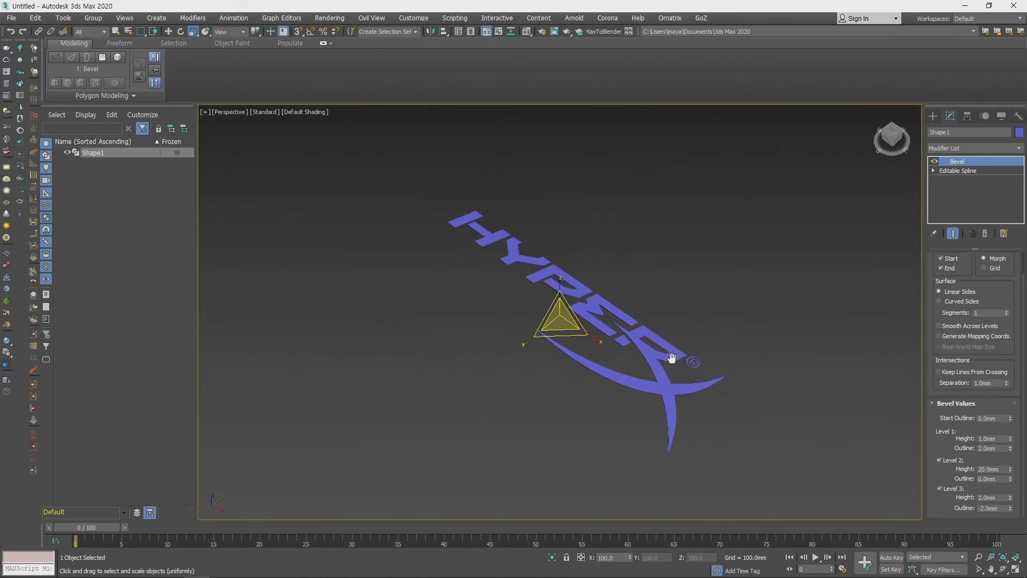
scroll(681, 361, up, 8)
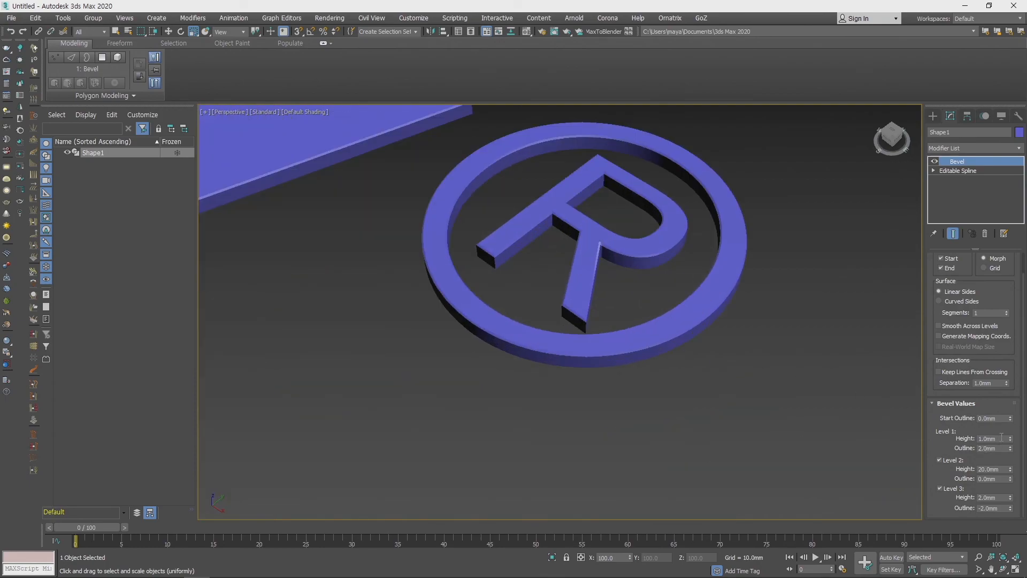
- Set the Bevel's Level 1 to height 6.5 mm and outline 3 mm, and Level 3 to height 12 mm and outline -4.6 mm
double_click(997, 437)
drag(1010, 438, 1012, 447)
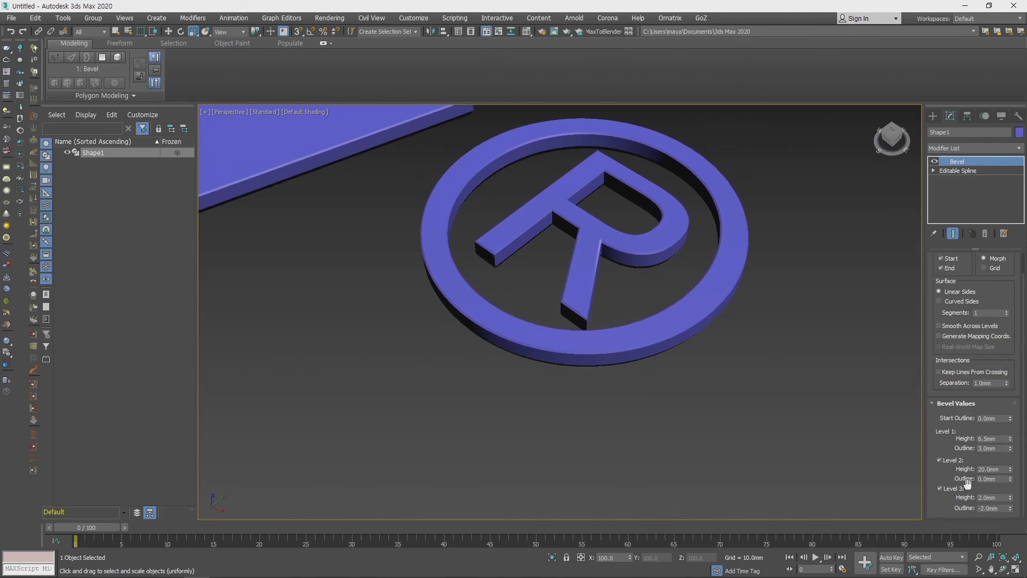
mouse_move(1011, 497)
mouse_down()
mouse_move(1012, 488)
mouse_move(1009, 511)
mouse_up()
scroll(740, 360, down, 10)
alt+middle_drag(740, 360, 785, 378)
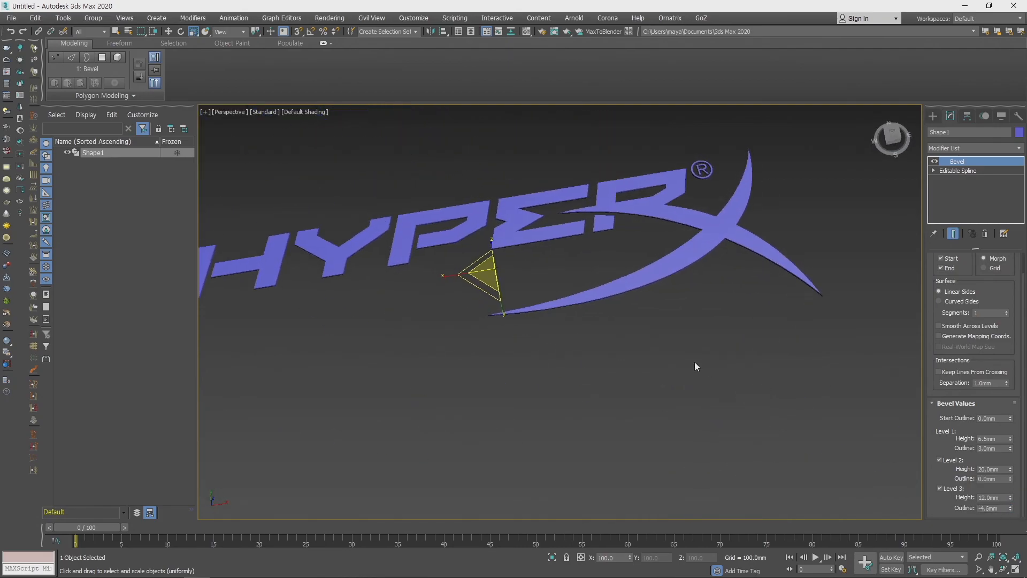
- Scale the bevelled logo uniformly down to about 26 percent in the Top view and check it in Perspective
key(t)
scroll(679, 338, down, 8)
drag(626, 327, 524, 444)
scroll(619, 371, up, 3)
scroll(621, 409, up, 7)
middle_drag(619, 371, 779, 274)
key(p)
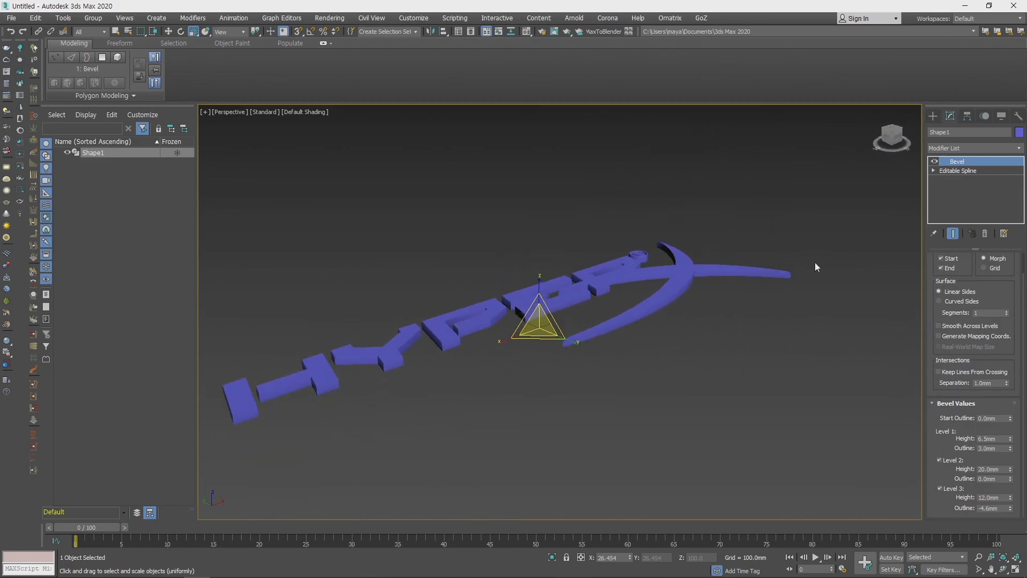
click(684, 340)
alt+middle_drag(682, 343, 720, 342)
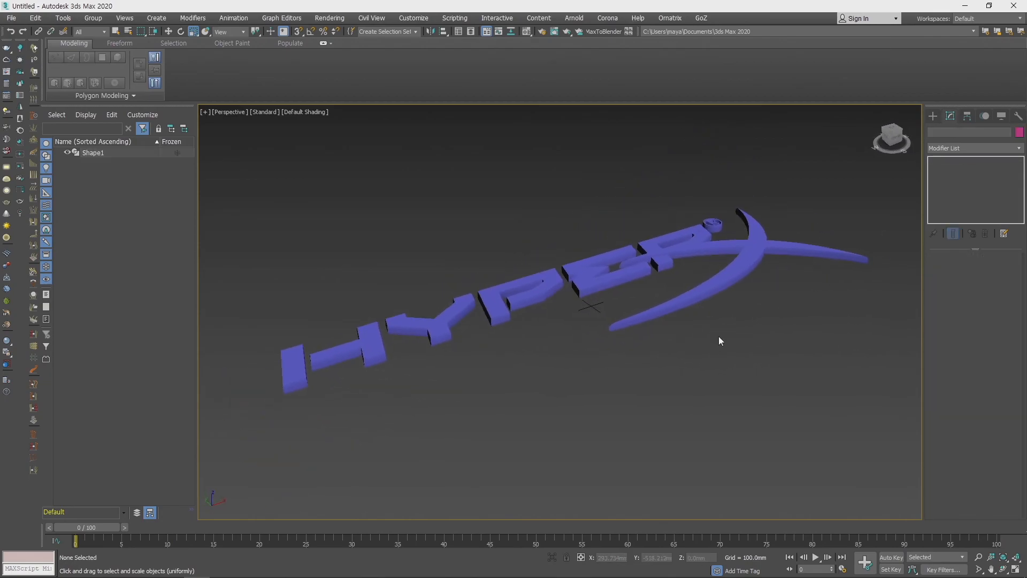
click(715, 306)
key(t)
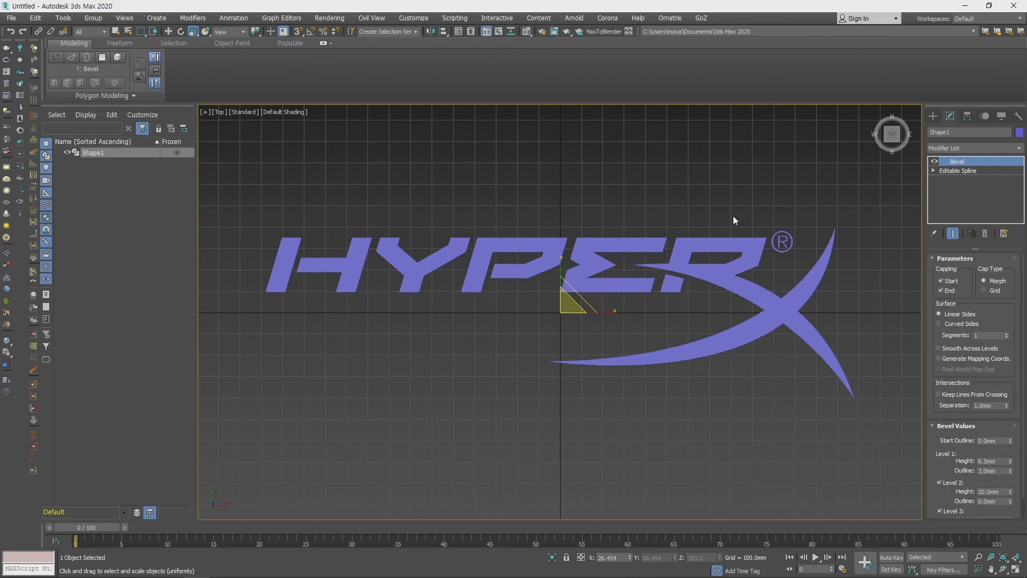
scroll(688, 201, down, 2)
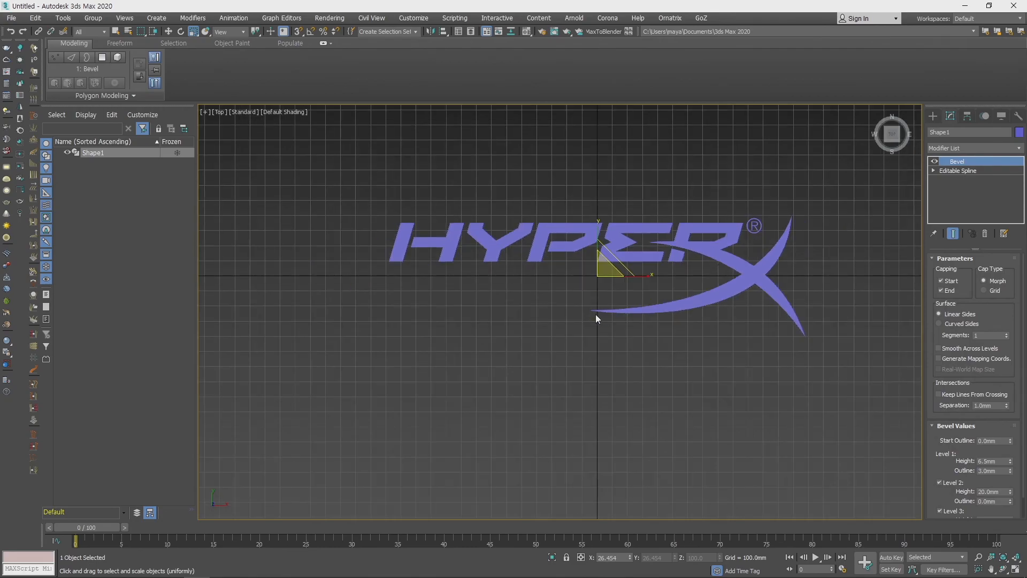
- Switch to Illustrator to view the original HyperX logo artwork, and return to 3ds Max
key(alt+Tab)
key(alt+Tab)
key(alt+Tab)
key(alt+Tab)
key(alt+Tab)
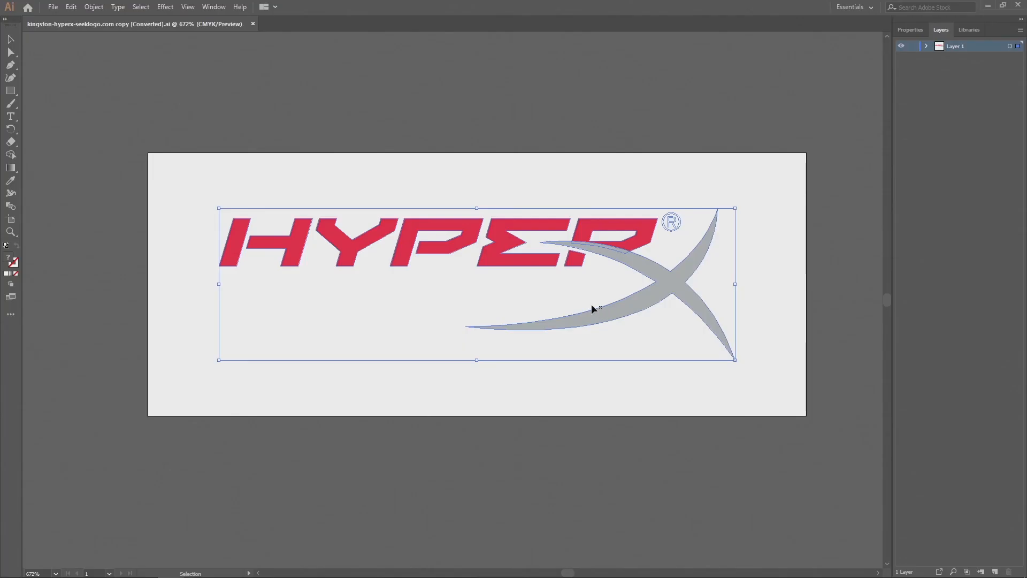
key(alt+Tab)
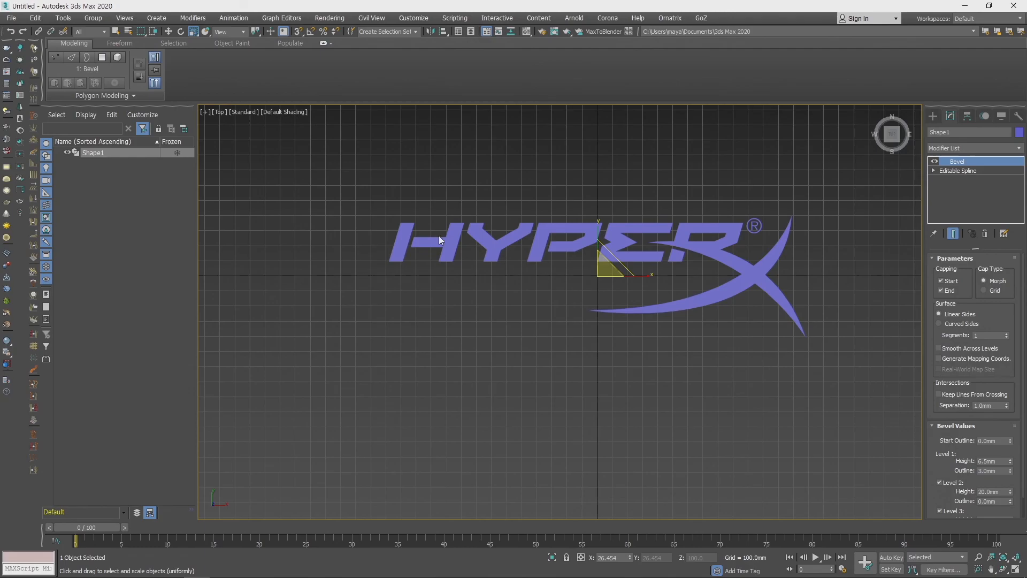
- Open the file import dialog, look through the supported file formats, and cancel without importing
scroll(393, 249, down, 2)
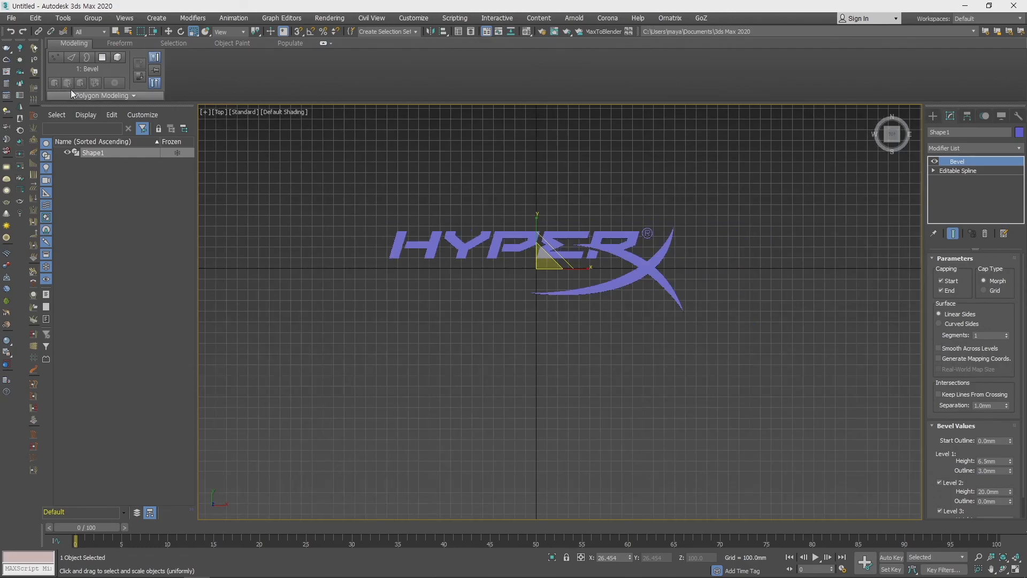
click(11, 18)
mouse_move(53, 165)
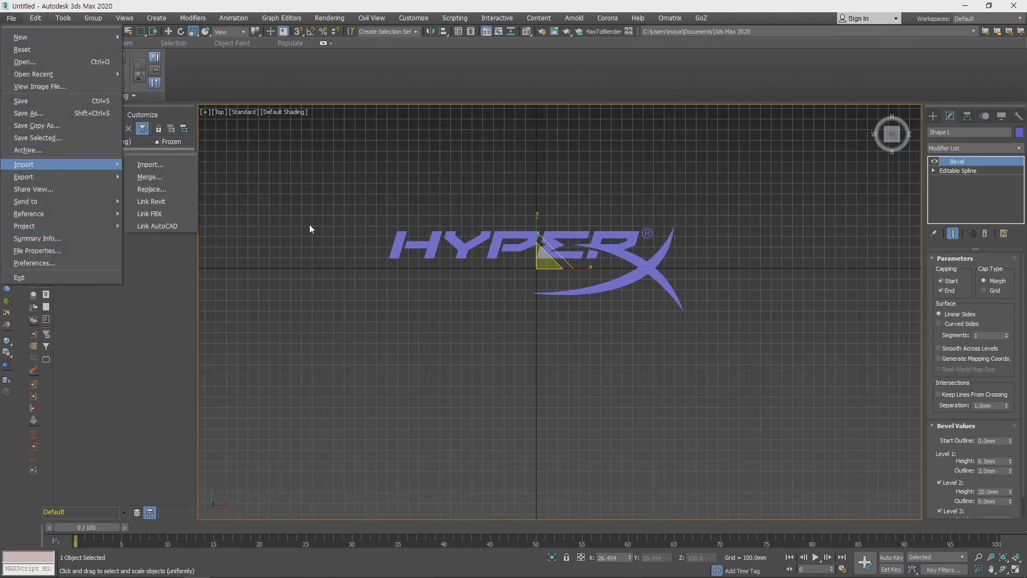
click(137, 166)
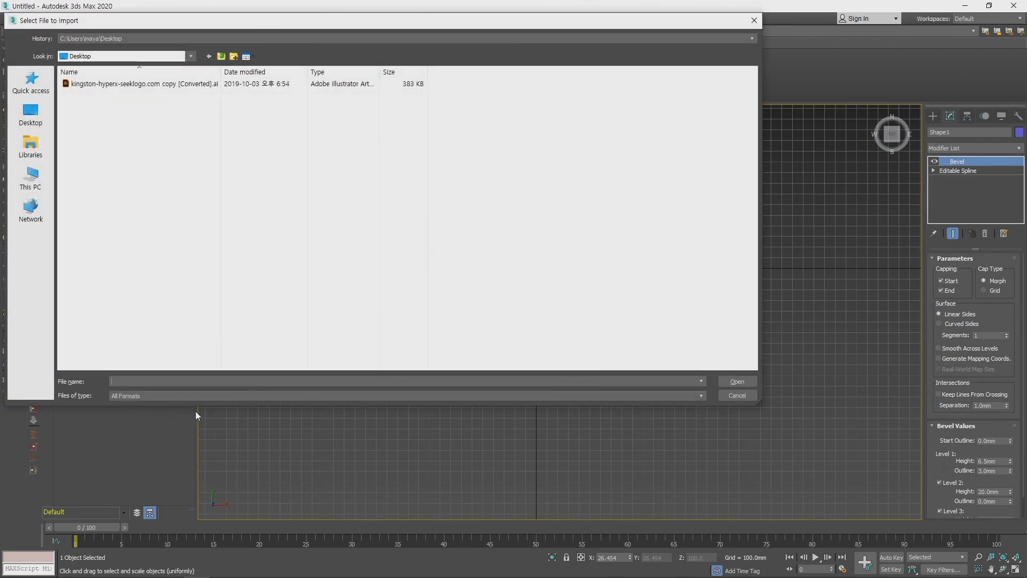
click(177, 396)
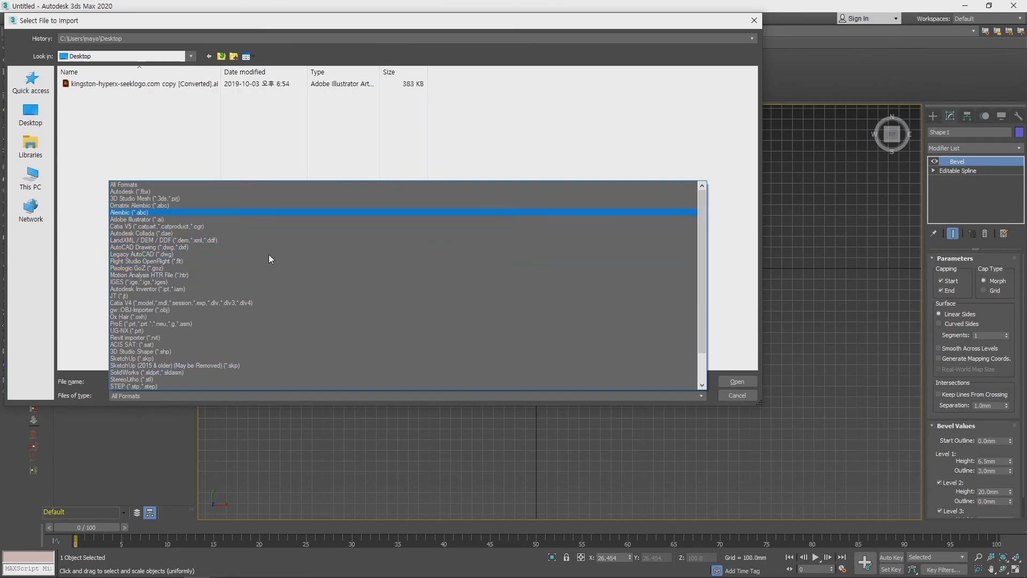
click(740, 316)
click(739, 394)
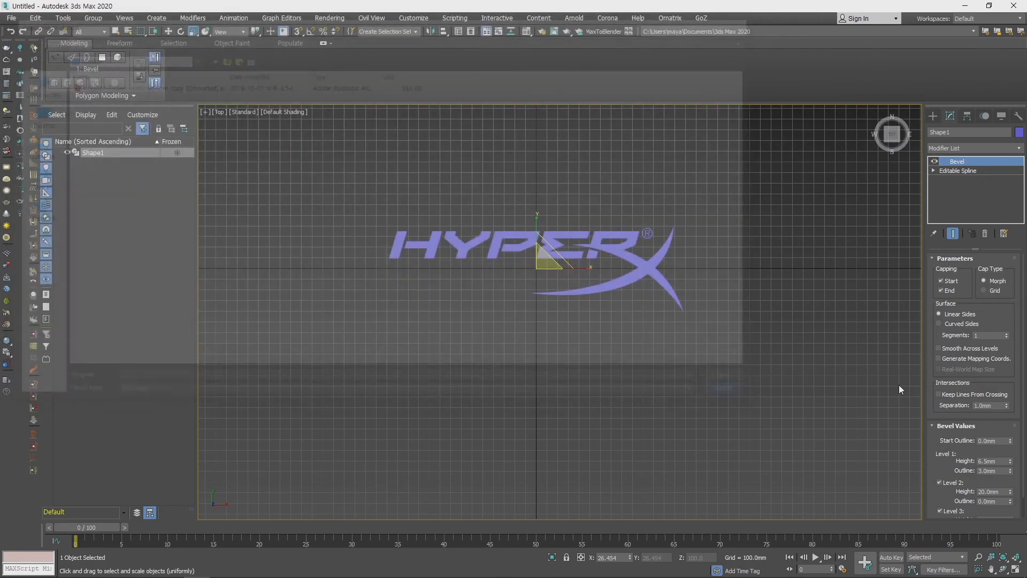
middle_drag(665, 317, 703, 414)
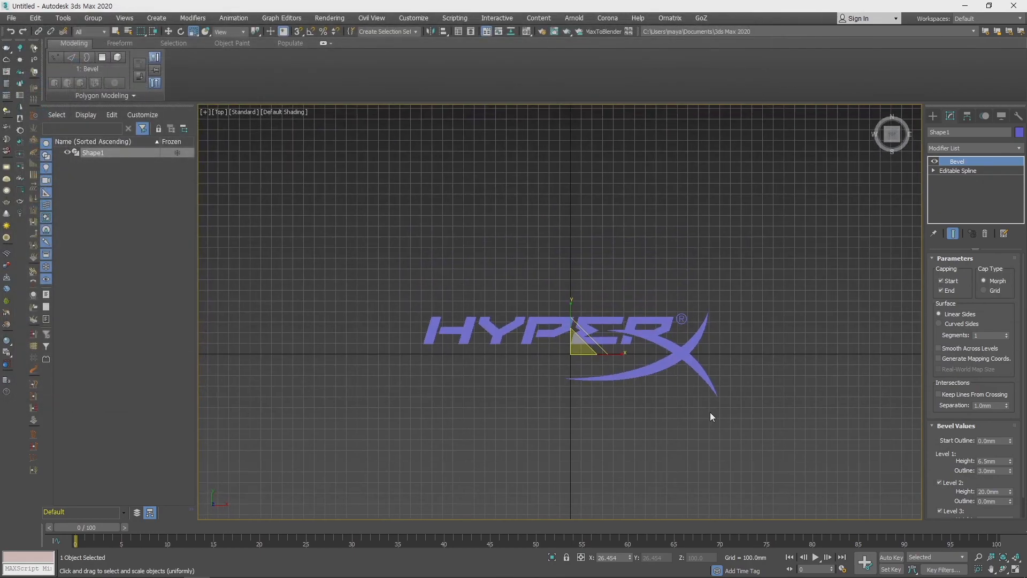